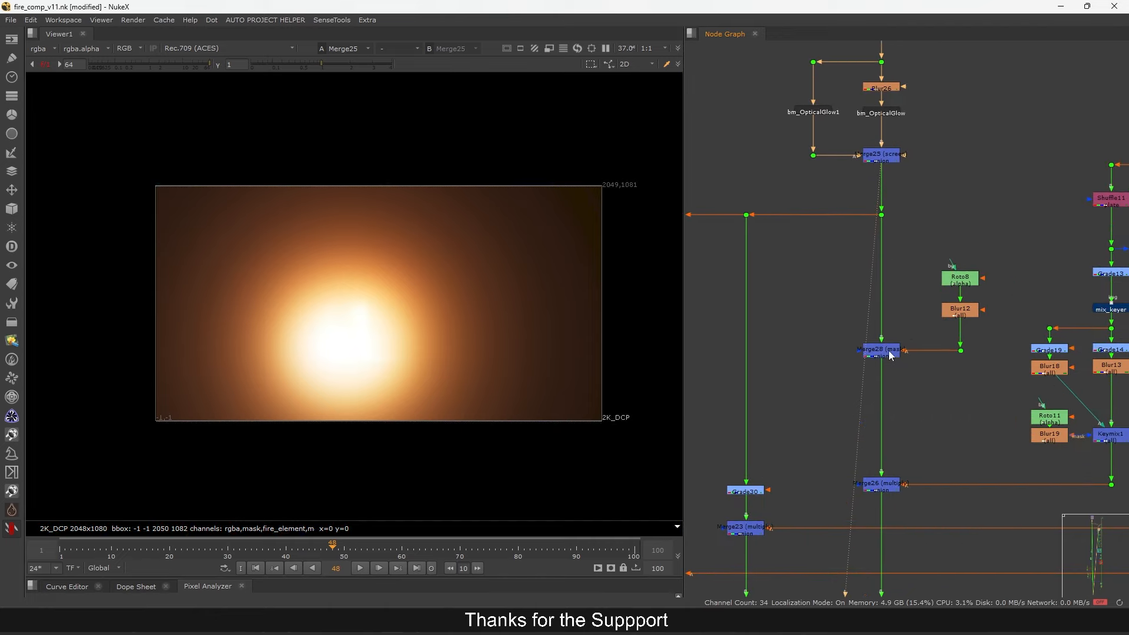
View the Merge28 mask merge and set its bounding box to A
click(880, 352)
key(1)
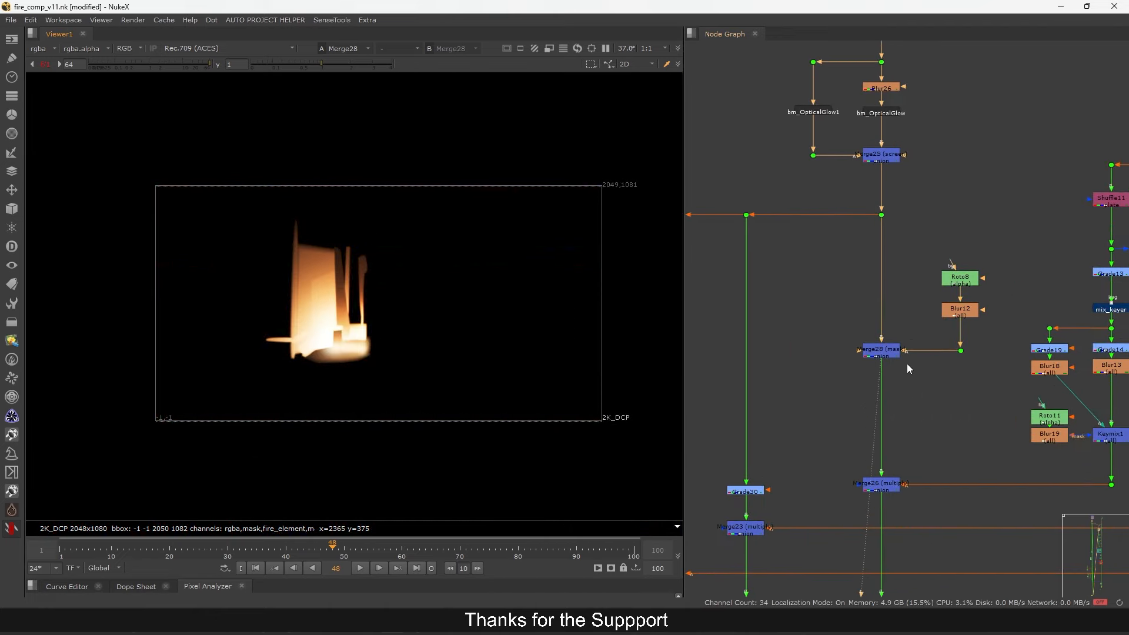
double_click(889, 353)
click(588, 338)
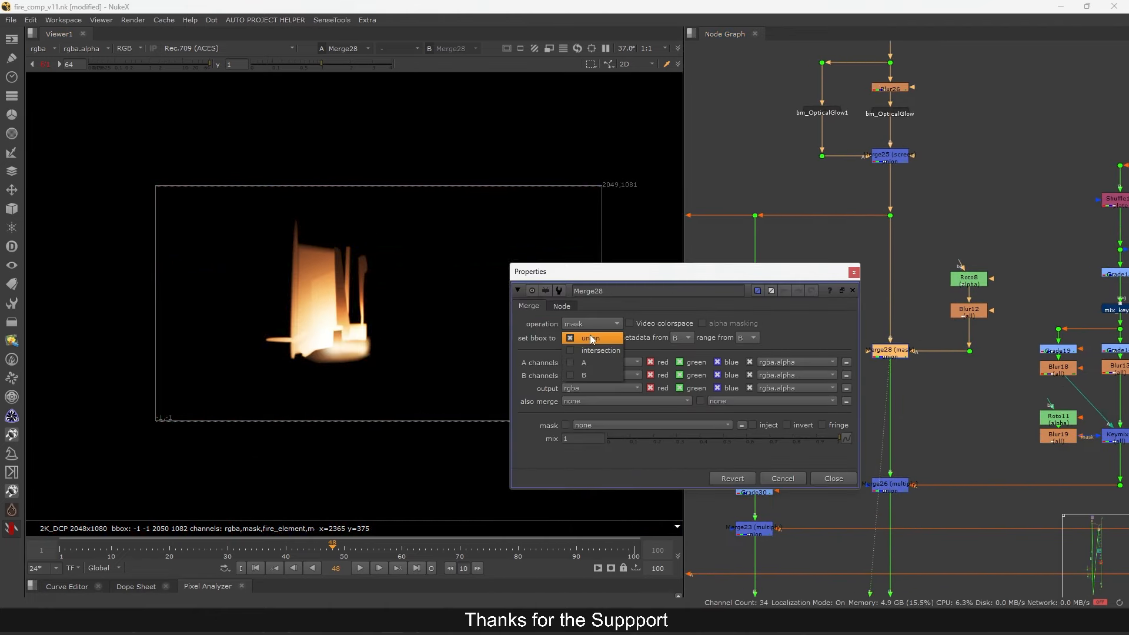
click(588, 363)
click(854, 272)
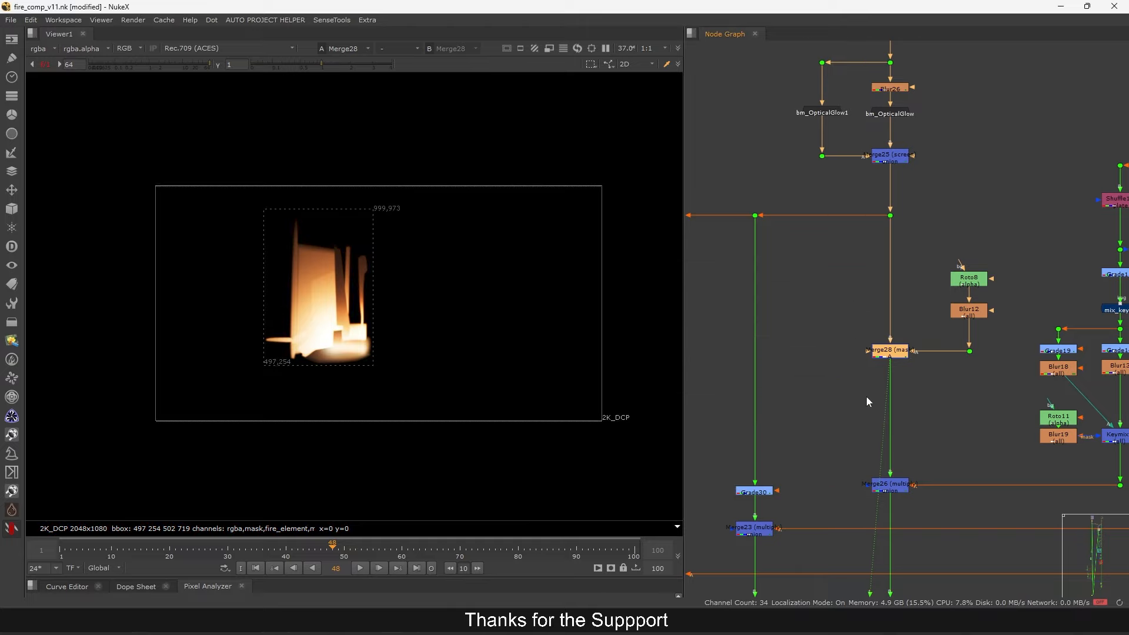
View the output of the Merge26 multiply node below Merge28
middle_drag(906, 494, 928, 394)
click(924, 387)
key(1)
scroll(950, 332, down, 5)
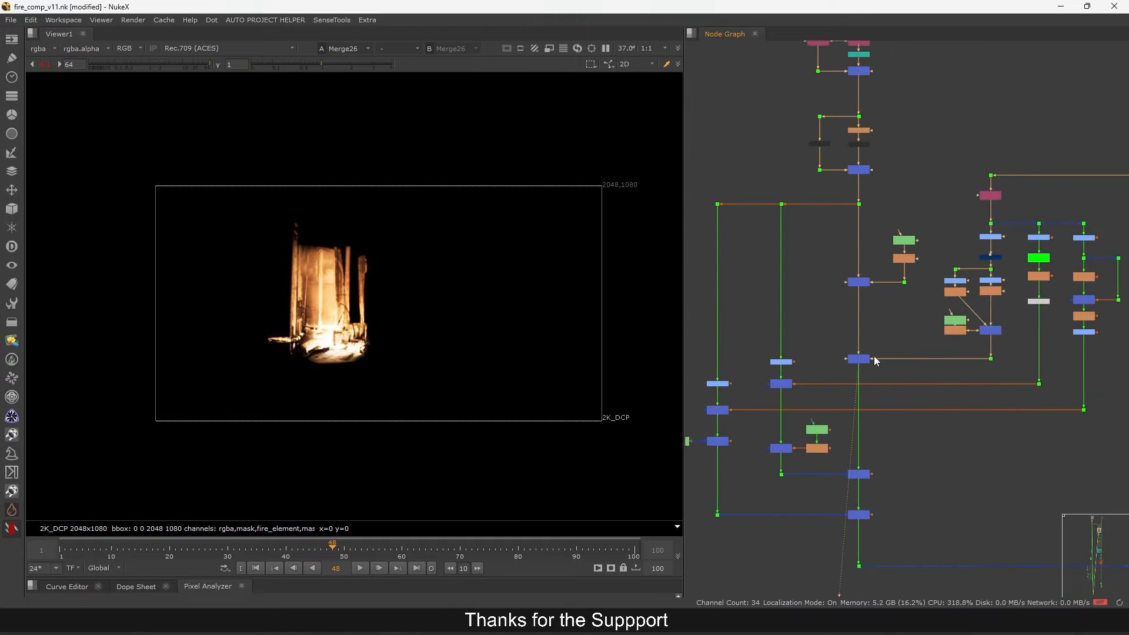
Examine the plate key branch stage by stage in the viewer, from Shuffle11 through Blur13 to Keymix1
scroll(935, 203, up, 6)
click(964, 171)
key(1)
scroll(956, 192, down, 3)
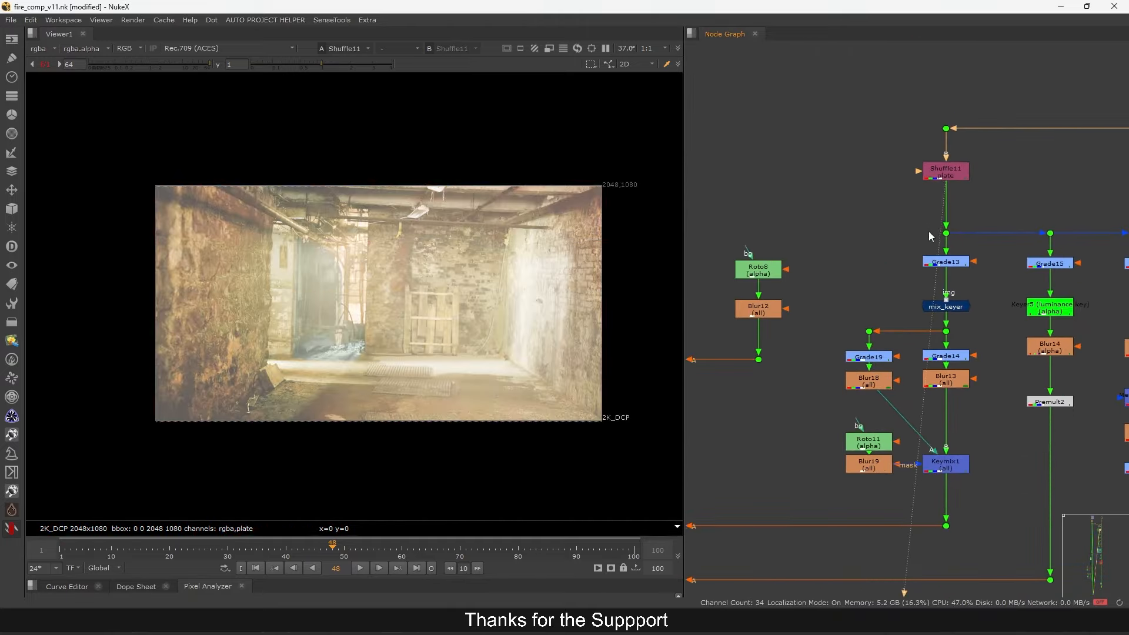
scroll(941, 283, up, 3)
middle_drag(956, 310, 947, 251)
click(957, 279)
key(1)
middle_drag(957, 373, 956, 286)
click(954, 312)
key(1)
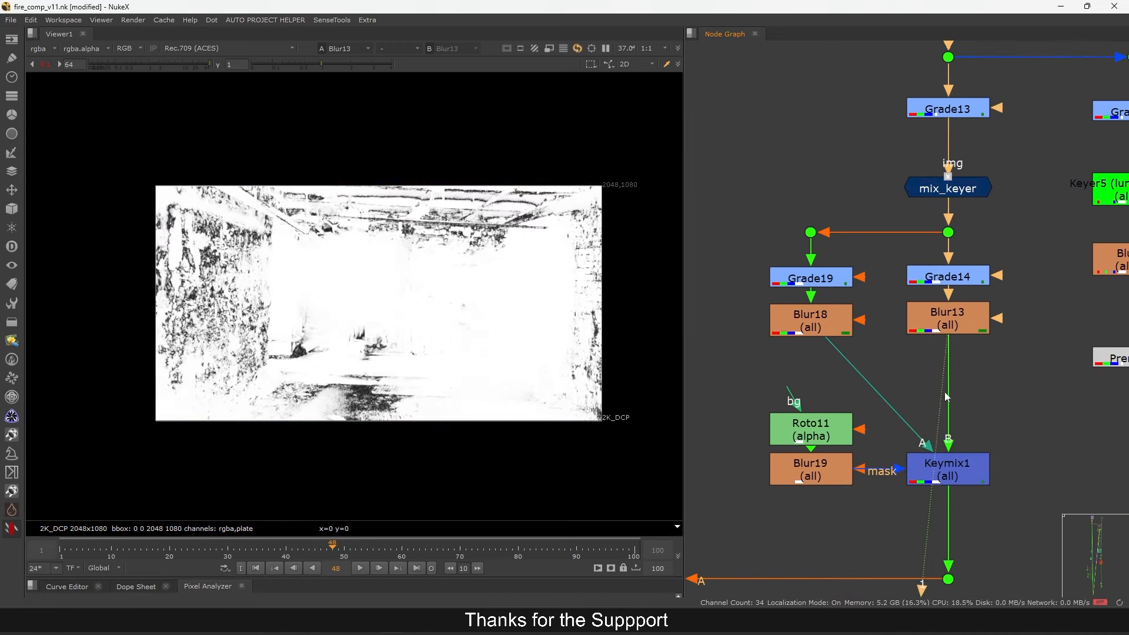
middle_drag(944, 440, 950, 340)
click(957, 380)
key(1)
middle_drag(958, 379, 966, 344)
scroll(992, 288, down, 3)
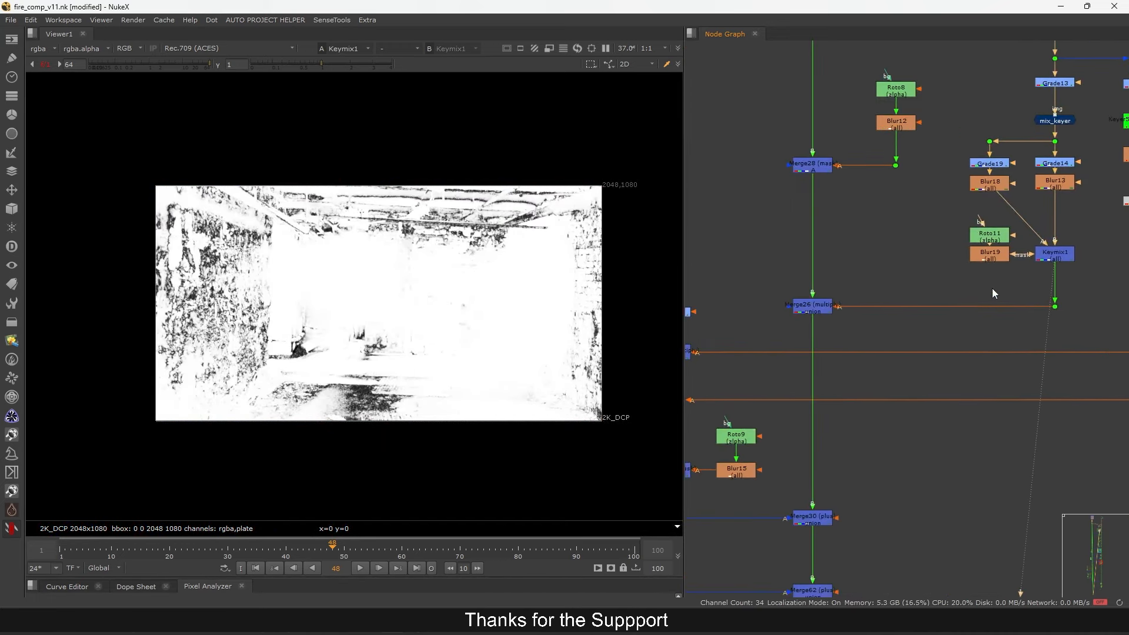
View the Merge26 multiply node and set its bounding box to B
scroll(829, 302, up, 3)
click(829, 303)
key(1)
middle_drag(833, 263, 945, 250)
double_click(906, 293)
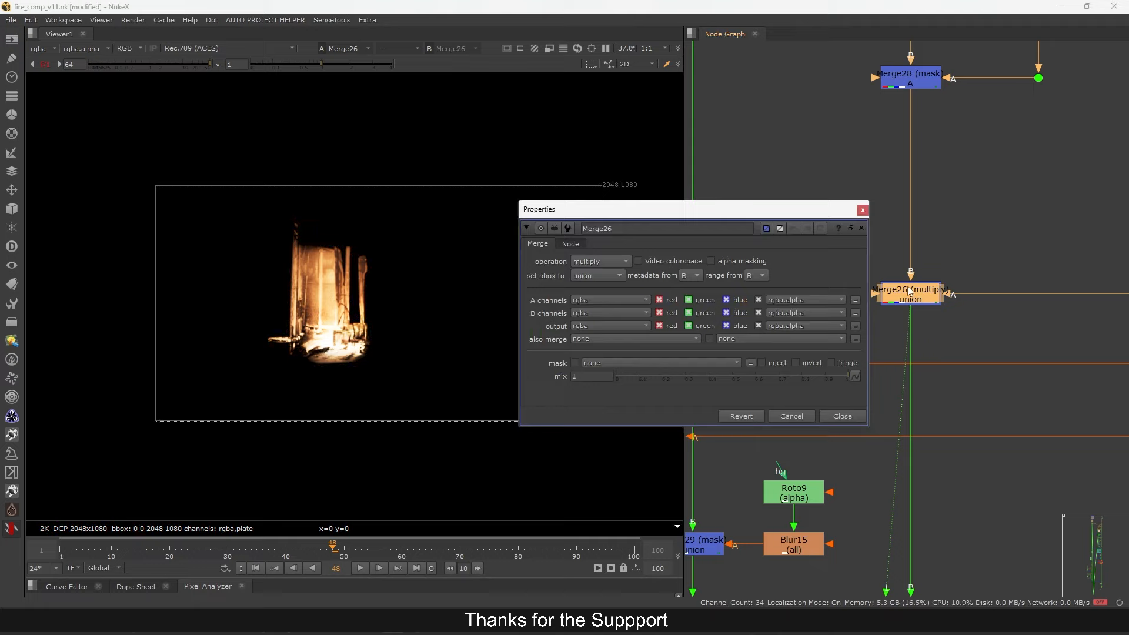
click(606, 275)
click(604, 312)
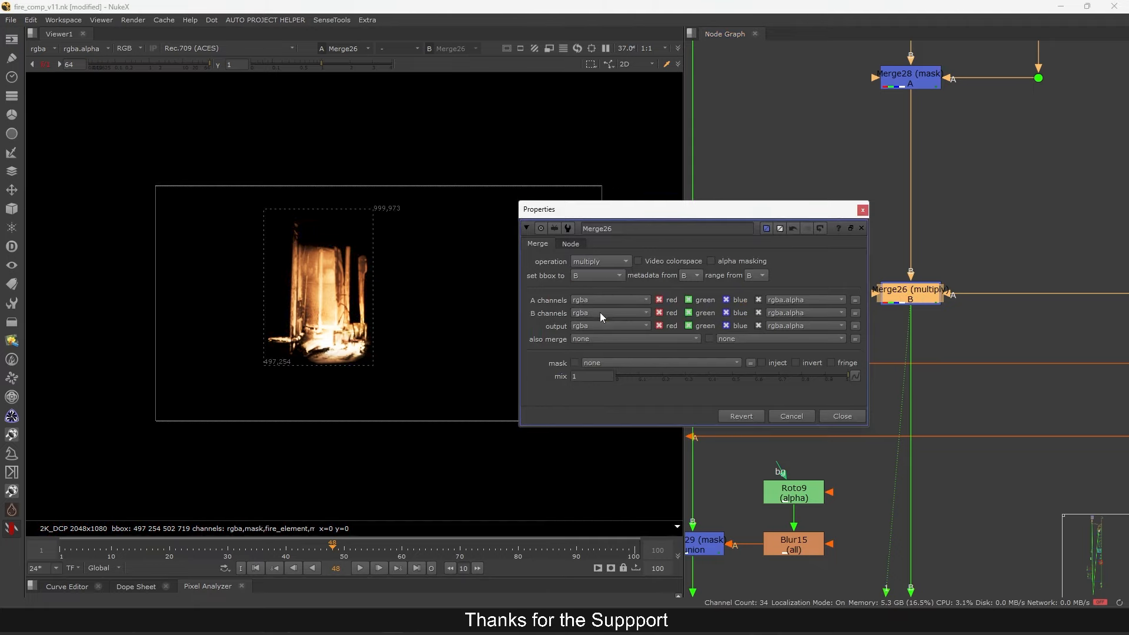
click(862, 209)
Compare the Merge28 and Merge26 outputs in the viewer to check their bounding boxes
scroll(845, 226, down, 4)
drag(841, 149, 914, 205)
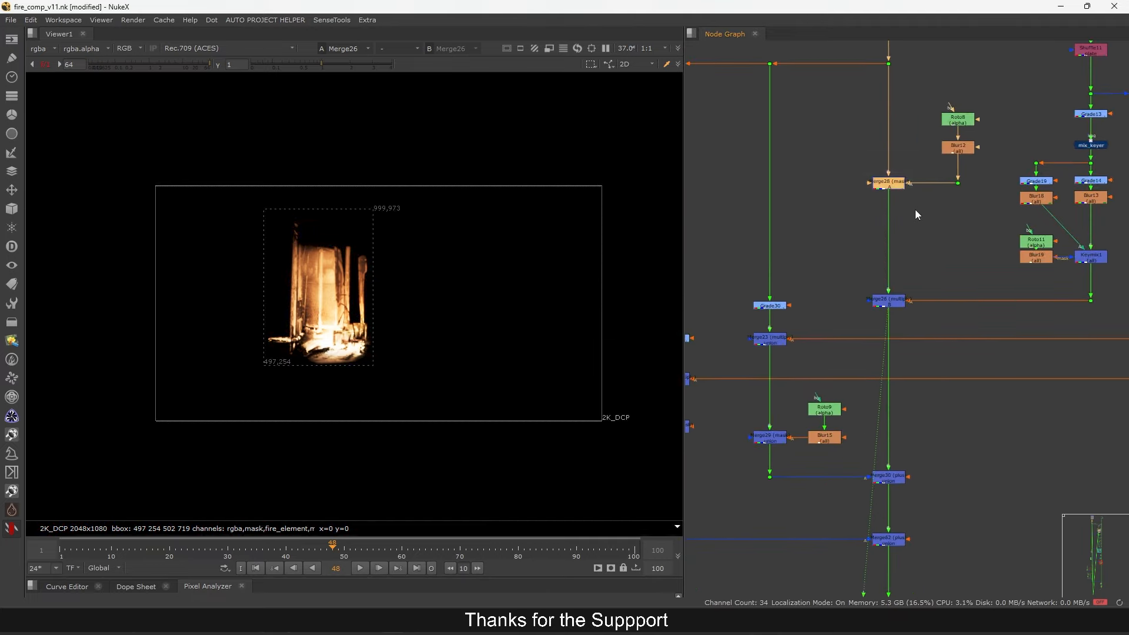
key(1)
drag(956, 253, 855, 314)
key(1)
scroll(889, 276, down, 4)
middle_drag(911, 350, 917, 323)
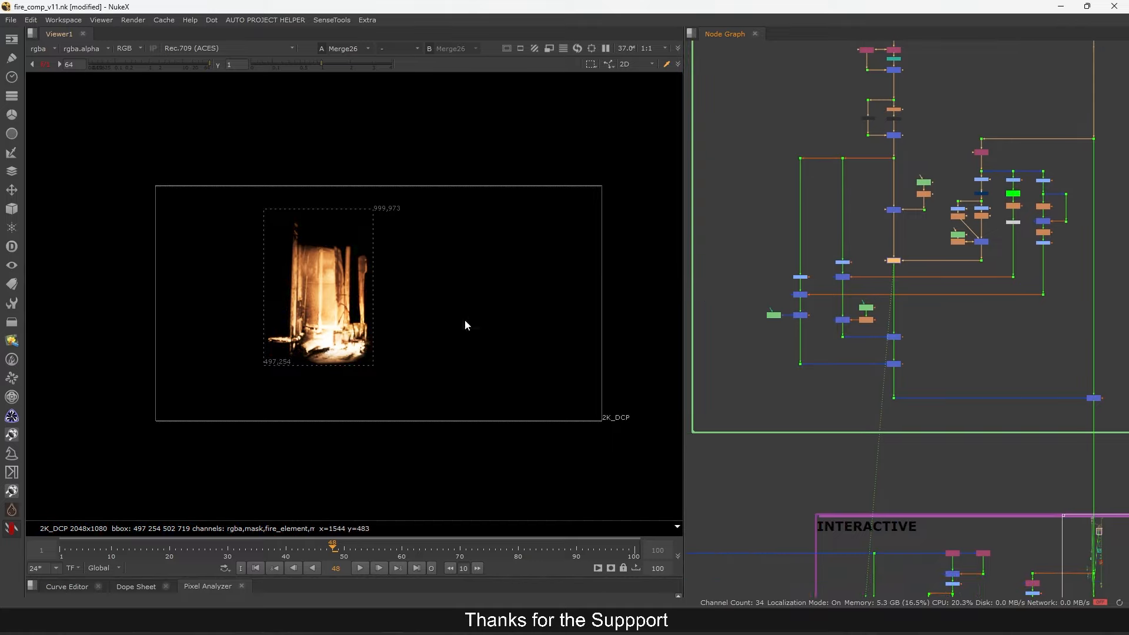
drag(425, 206, 287, 371)
View the Grade30 and Merge23 results, plus the luminance key matte that feeds Merge23
middle_drag(900, 85, 889, 165)
scroll(915, 305, up, 5)
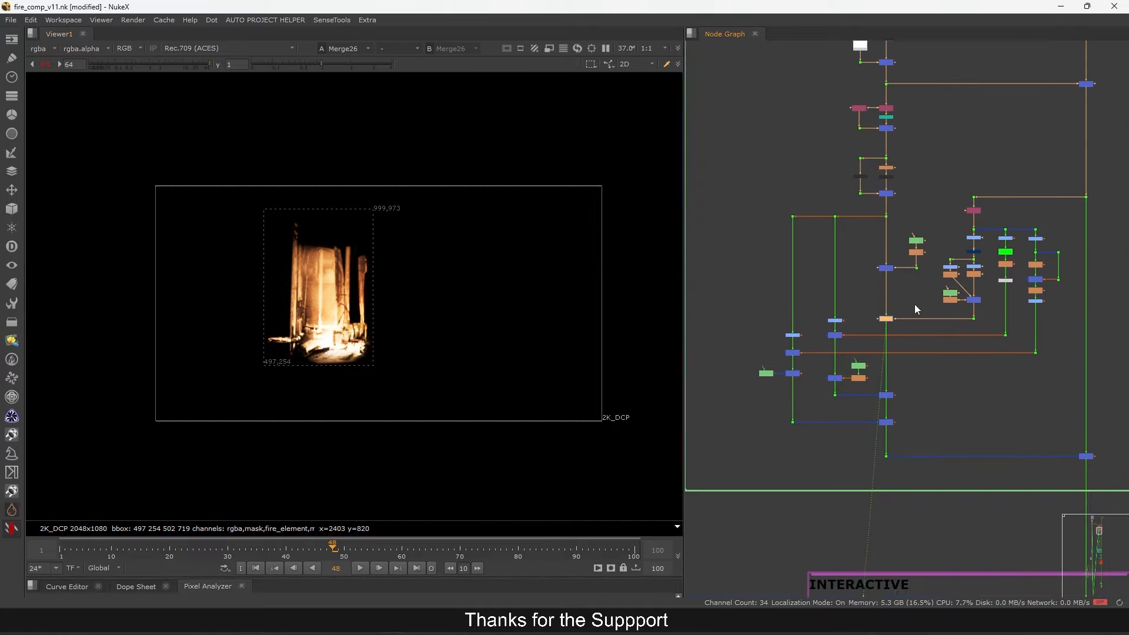
scroll(883, 296, up, 1)
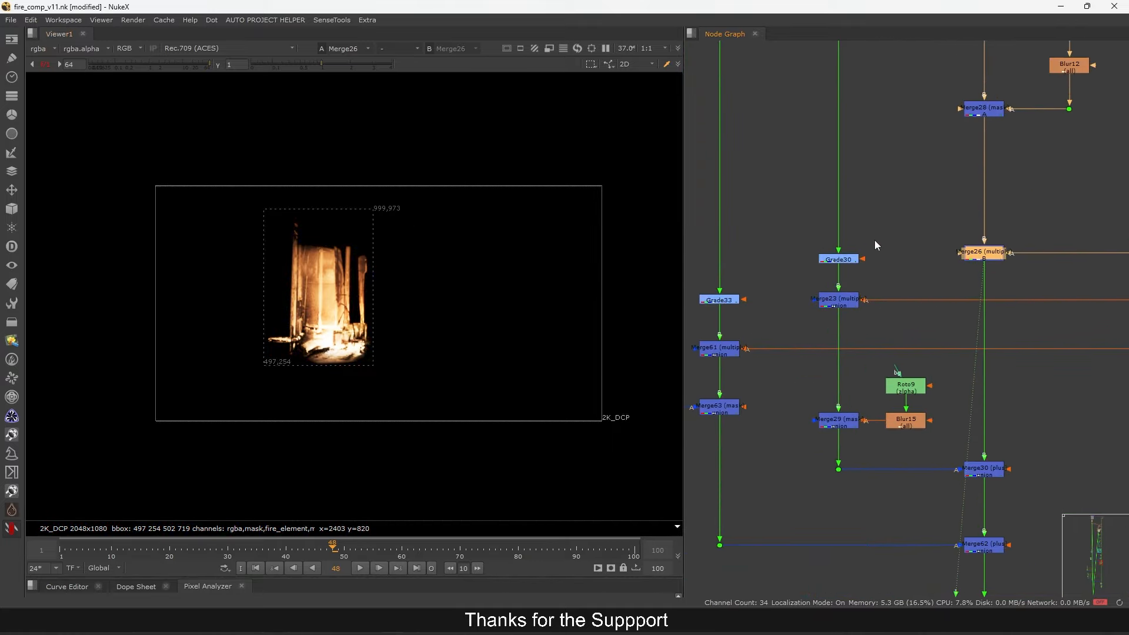
drag(874, 240, 816, 289)
key(1)
click(837, 305)
key(1)
scroll(824, 329, down, 4)
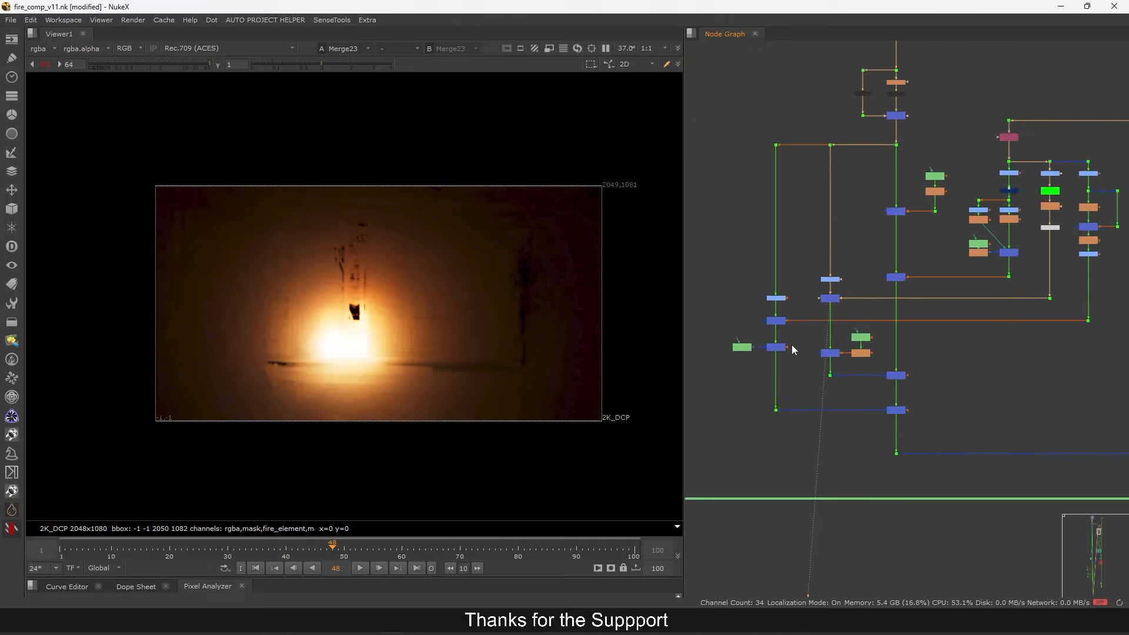
click(738, 344)
key(1)
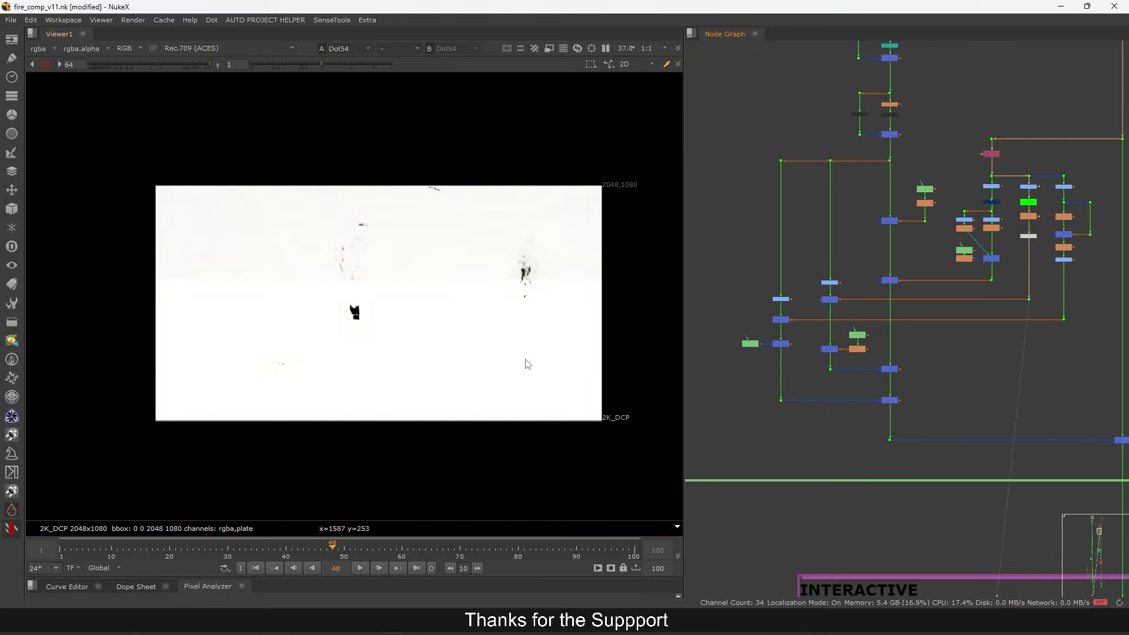
Set the Merge29 mask node's bounding box to A and check the Roto9 node that feeds it
scroll(838, 344, up, 3)
click(830, 349)
key(1)
scroll(843, 350, up, 2)
double_click(842, 346)
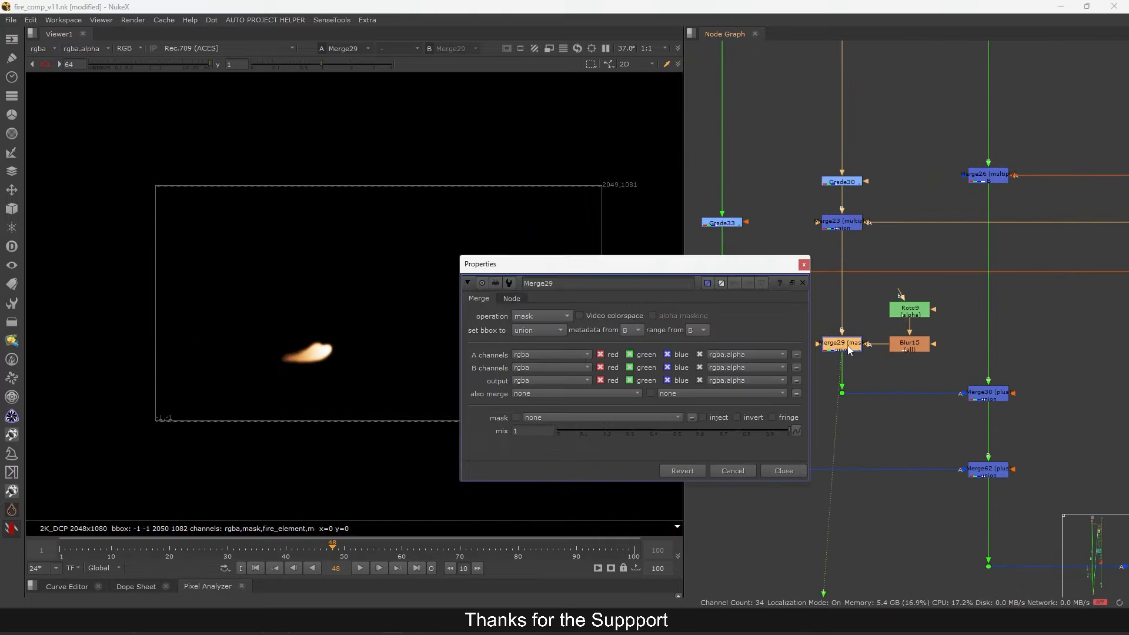
click(539, 331)
click(537, 366)
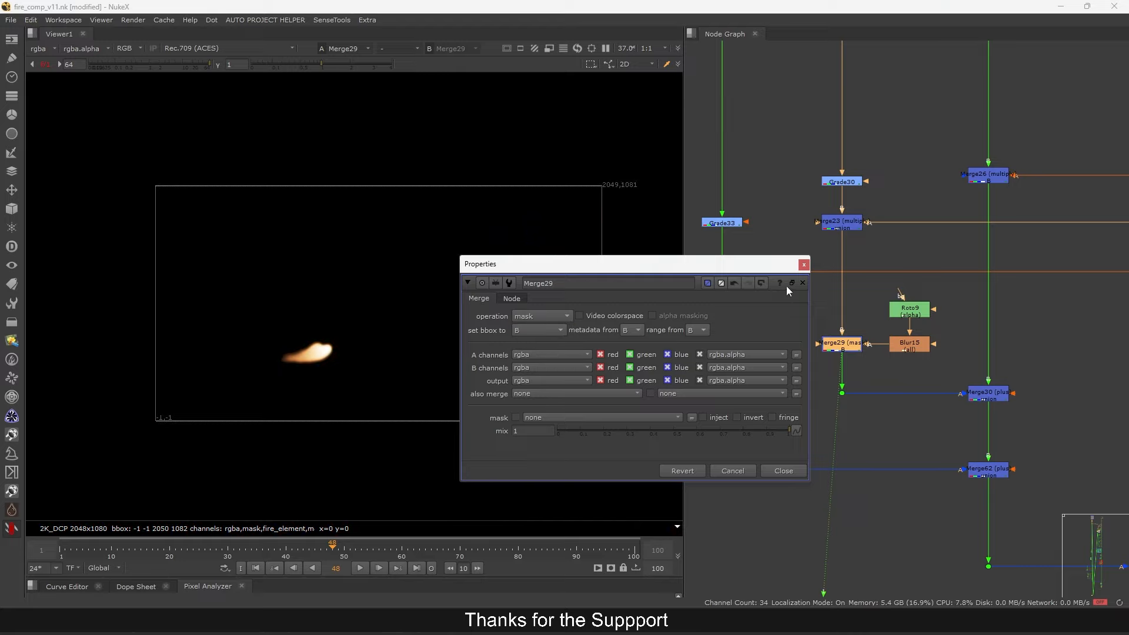
click(545, 328)
click(542, 310)
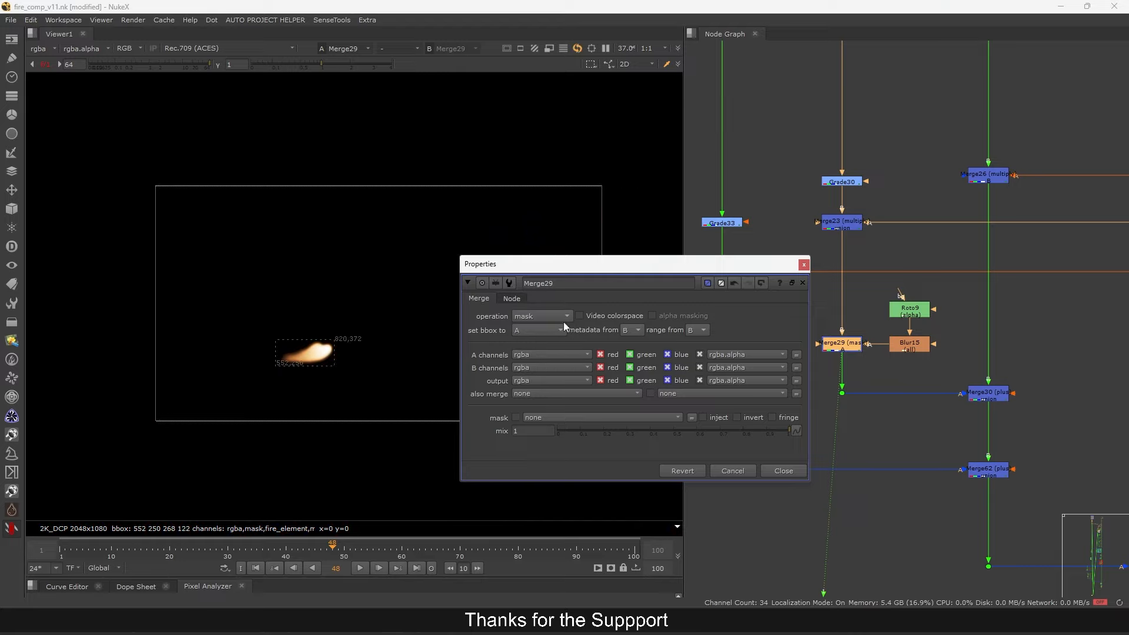
click(803, 264)
double_click(910, 310)
click(869, 199)
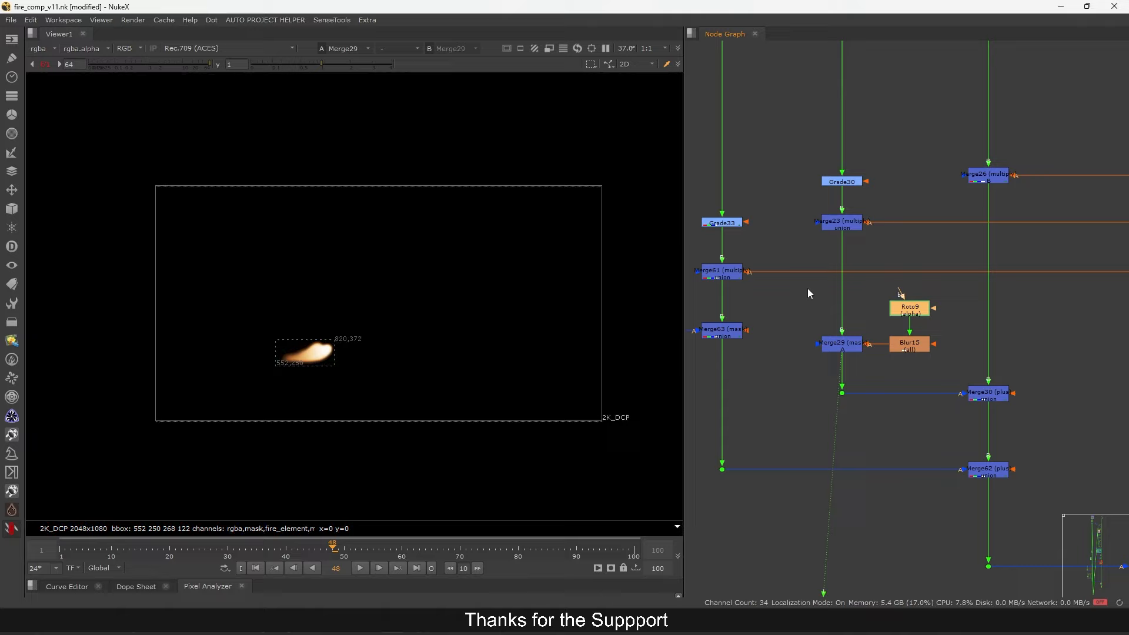
View the Merge63 mask node and set its bounding box to A
middle_drag(724, 334, 833, 326)
click(813, 311)
key(1)
click(794, 334)
click(849, 306)
double_click(849, 306)
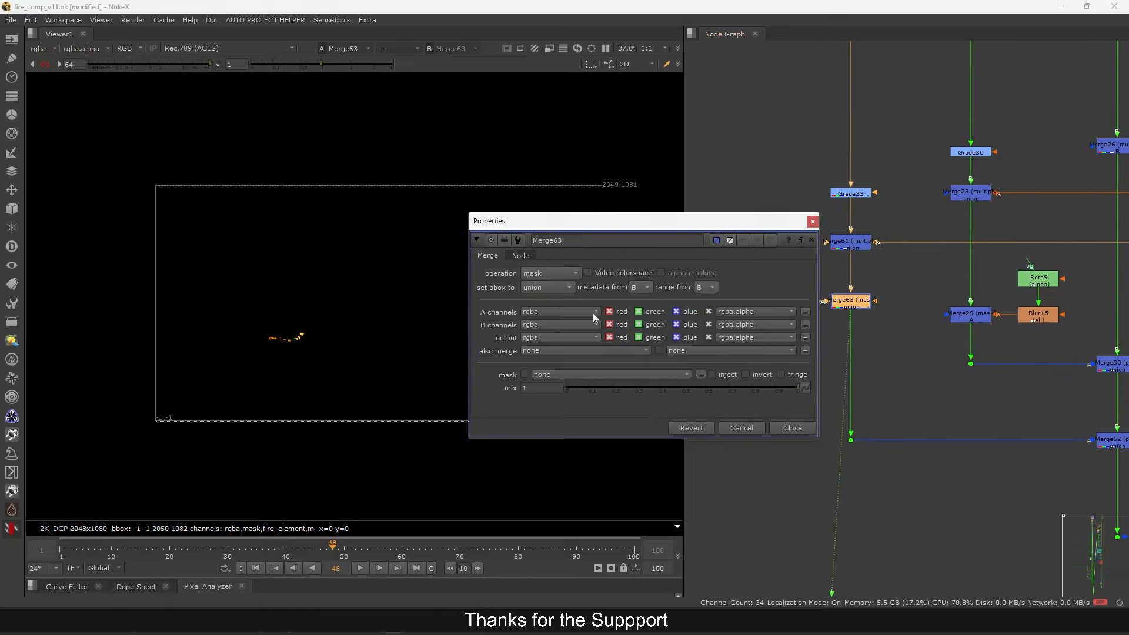
click(549, 287)
click(551, 308)
click(813, 222)
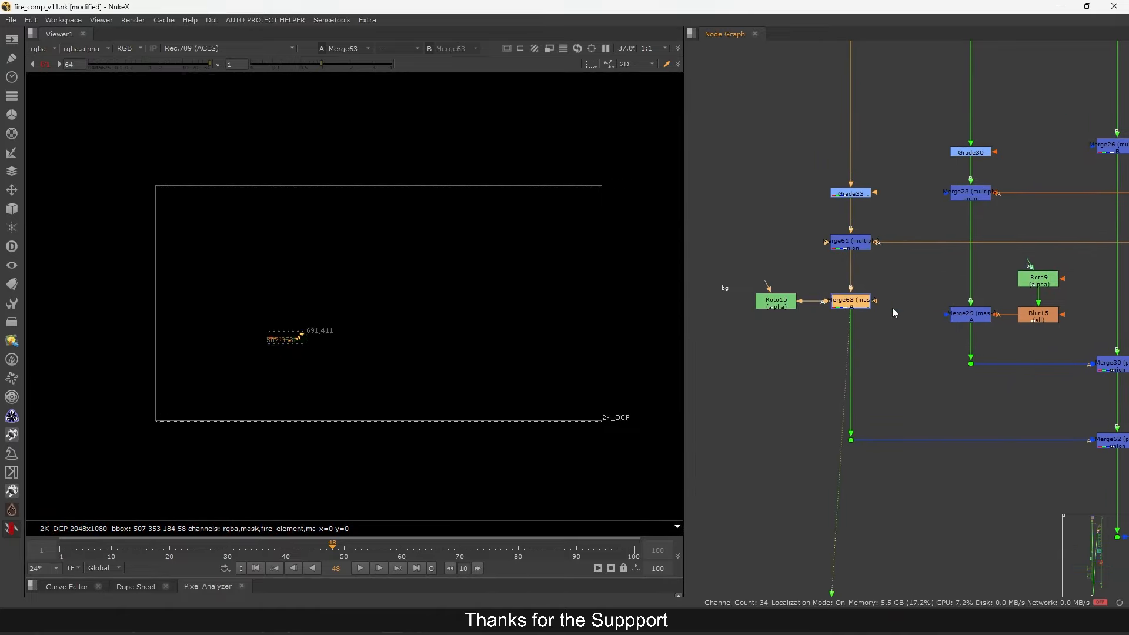
Check the combined light passes at the Merge30 and Merge62 plus nodes
middle_drag(1053, 347, 835, 334)
drag(956, 317, 850, 383)
key(1)
click(876, 395)
middle_drag(882, 399, 886, 369)
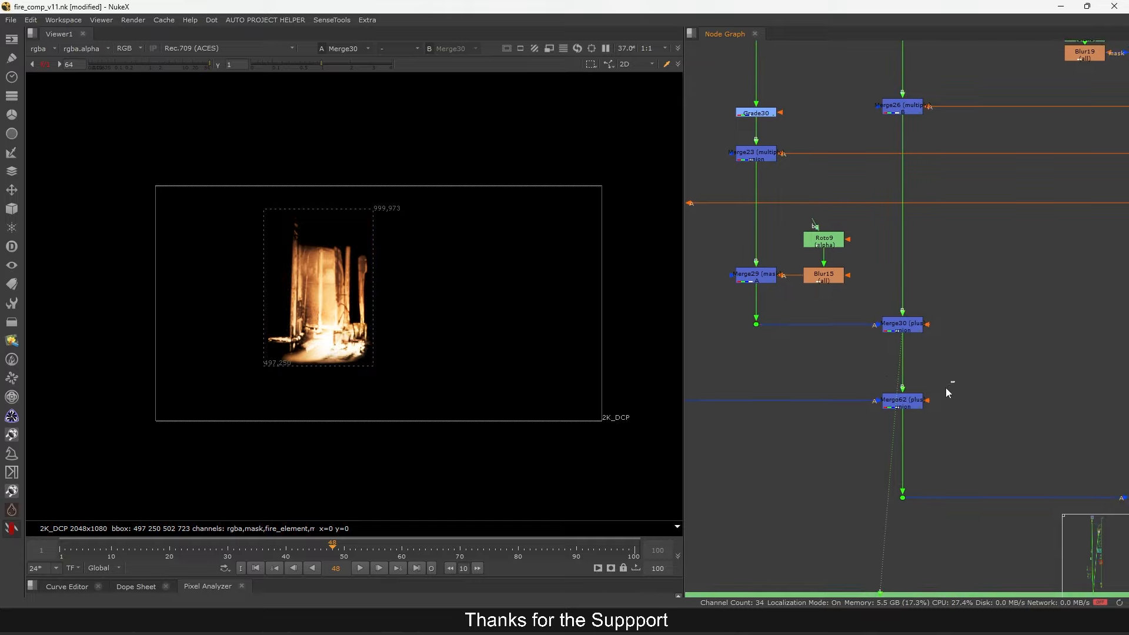
drag(944, 369, 830, 456)
key(1)
View the Merge27 composite over the plate and check its alpha channel
drag(954, 301, 882, 416)
scroll(940, 337, down, 8)
drag(940, 336, 996, 376)
key(1)
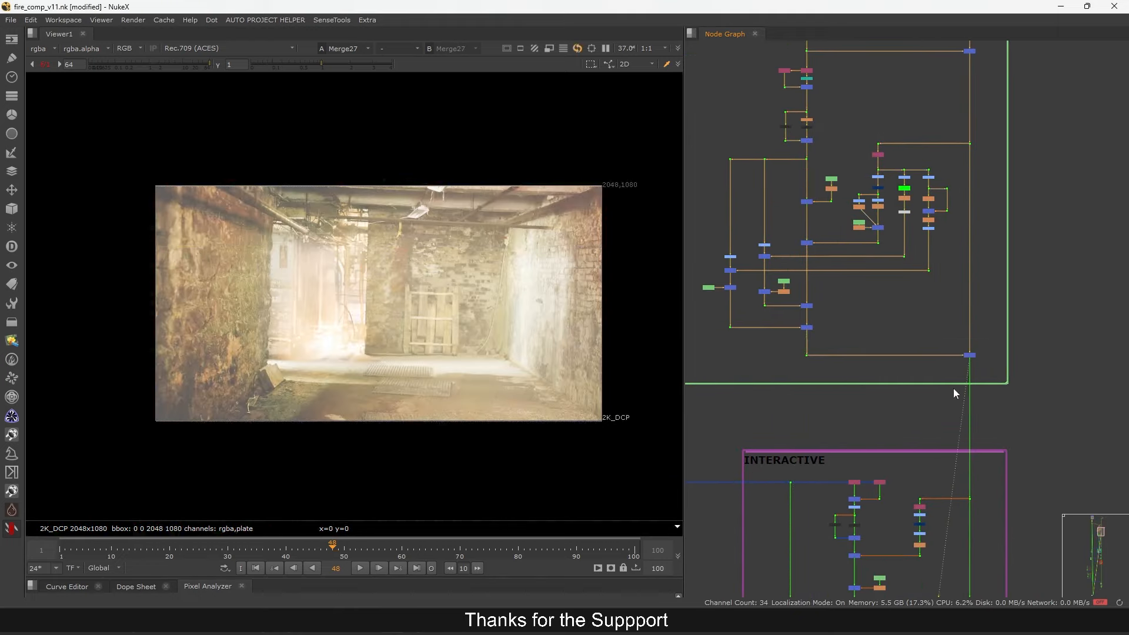
middle_drag(954, 387, 973, 385)
key(a)
key(a)
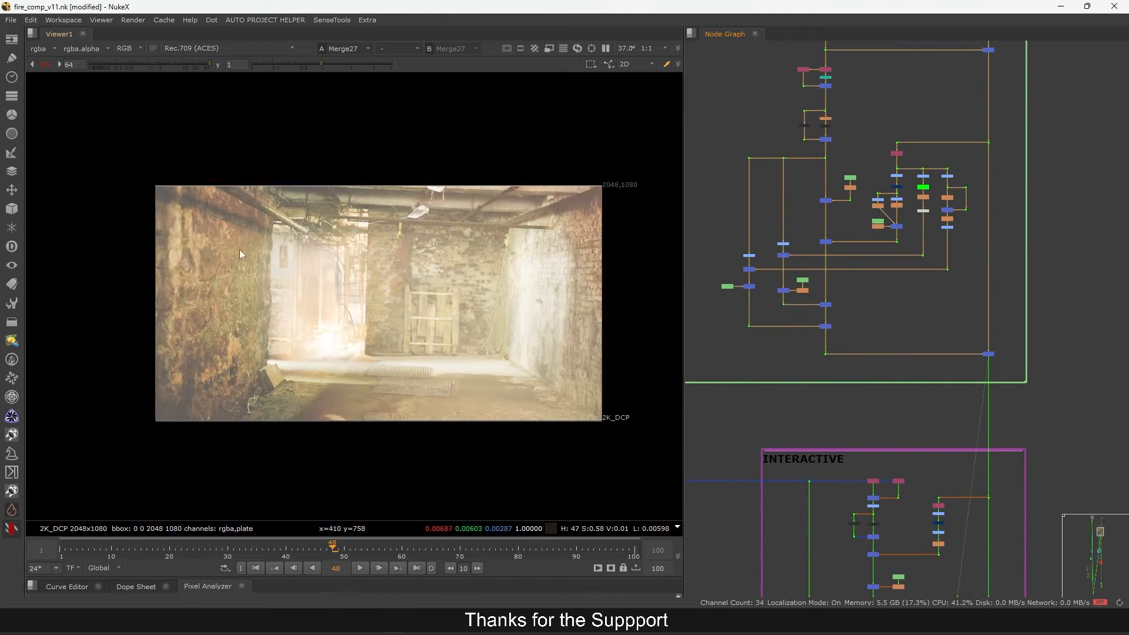
Reset the viewer gain to 1 and toggle Merge27 off and on to compare the composite
ctrl+click(164, 61)
drag(945, 337, 1002, 366)
key(d)
key(d)
key(d)
key(d)
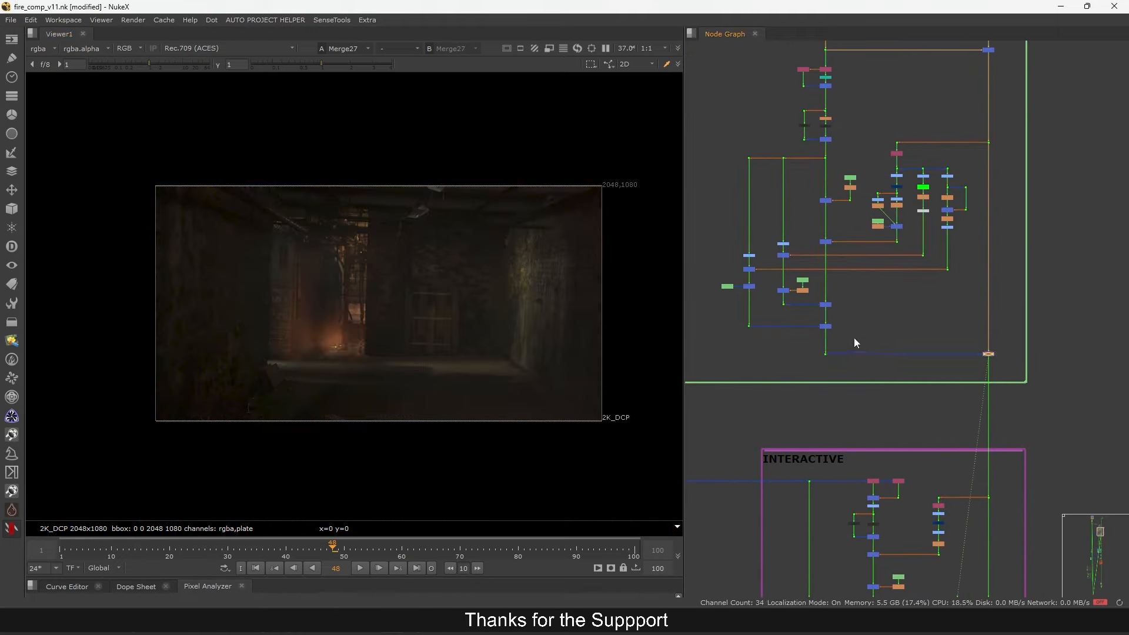
View the combined light pass at the dot feeding Merge27 and play it back briefly
drag(802, 369, 840, 347)
key(1)
middle_drag(868, 330, 949, 302)
click(360, 568)
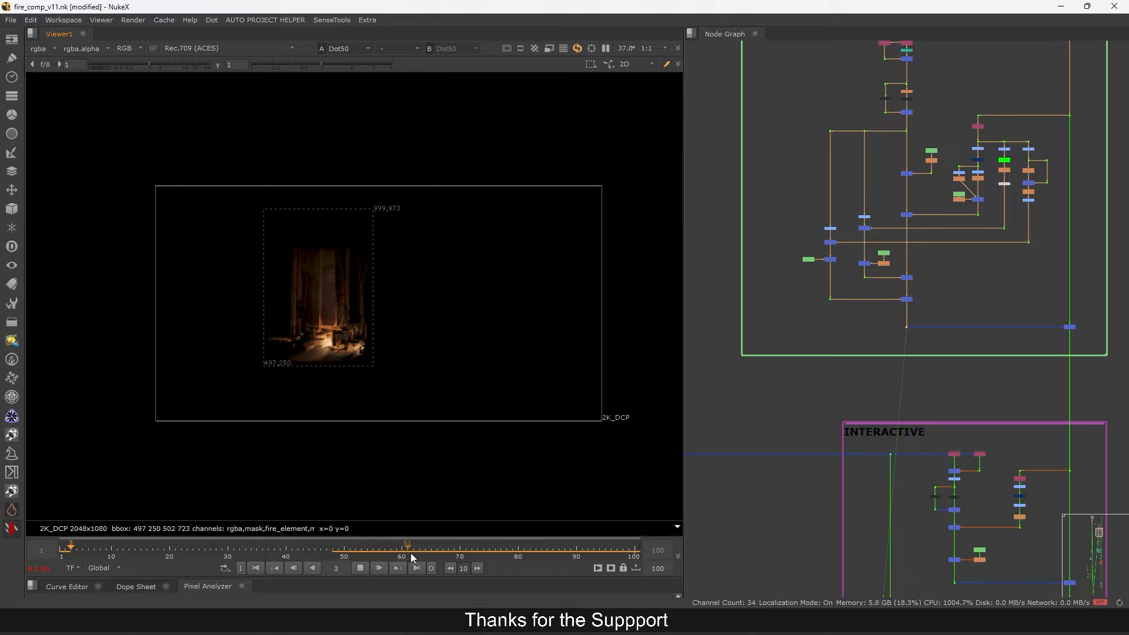
click(359, 568)
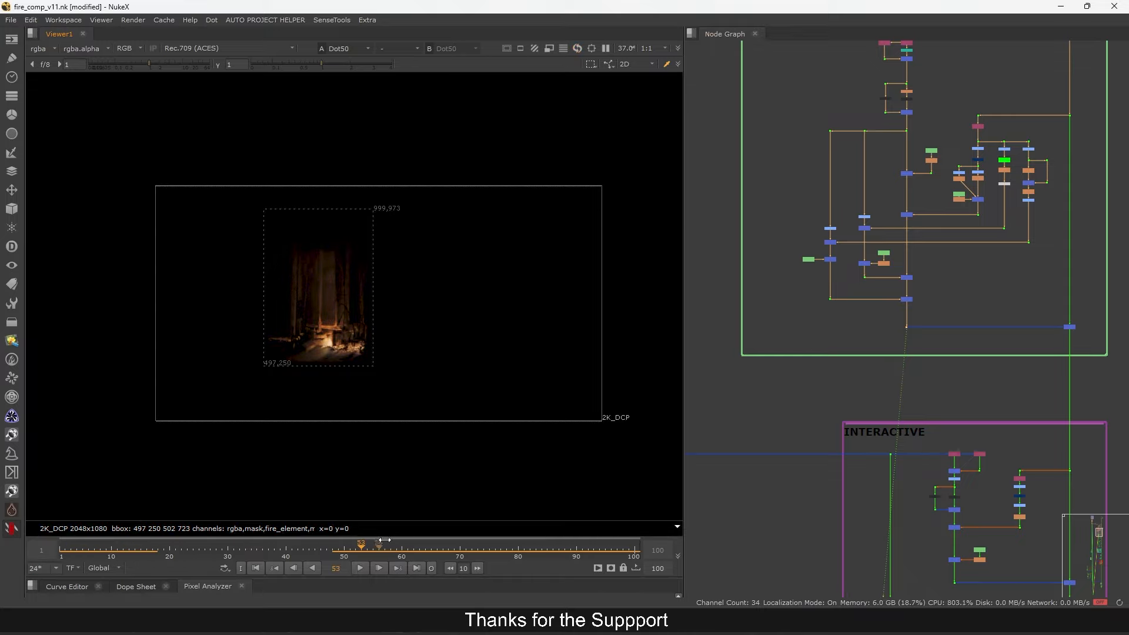
Step through the INTERACTIVE section's first branch in the viewer, from Shuffle16 and its neighbouring shuffle to Merge38
scroll(928, 306, up, 5)
click(949, 320)
key(1)
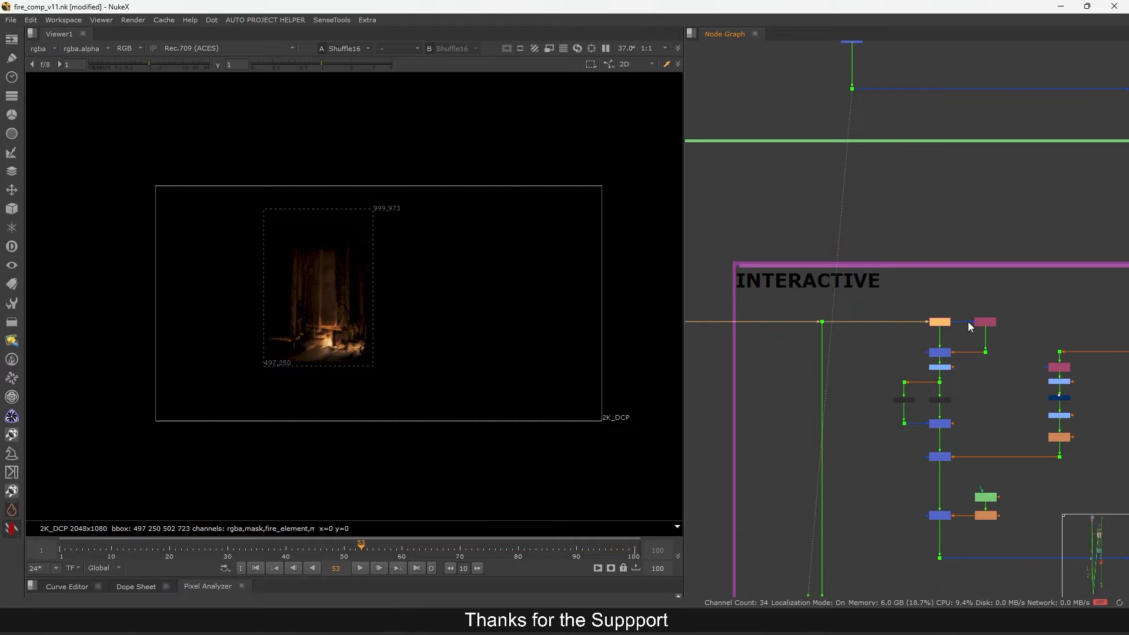
click(984, 322)
key(1)
click(959, 365)
middle_drag(945, 429, 953, 353)
click(926, 374)
key(1)
click(926, 406)
key(1)
click(958, 372)
Review both source shuffles at the head of the INTERACTIVE branch and their merged result at Merge36
click(916, 254)
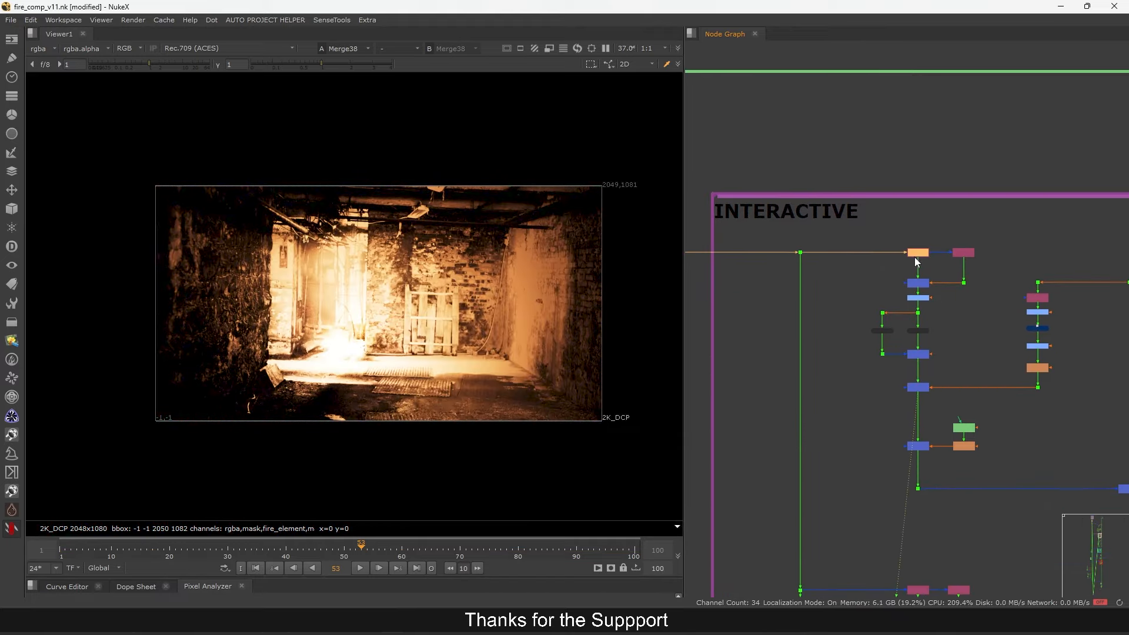
key(1)
click(934, 249)
scroll(971, 260, up, 1)
click(965, 254)
key(1)
click(939, 268)
click(919, 286)
key(1)
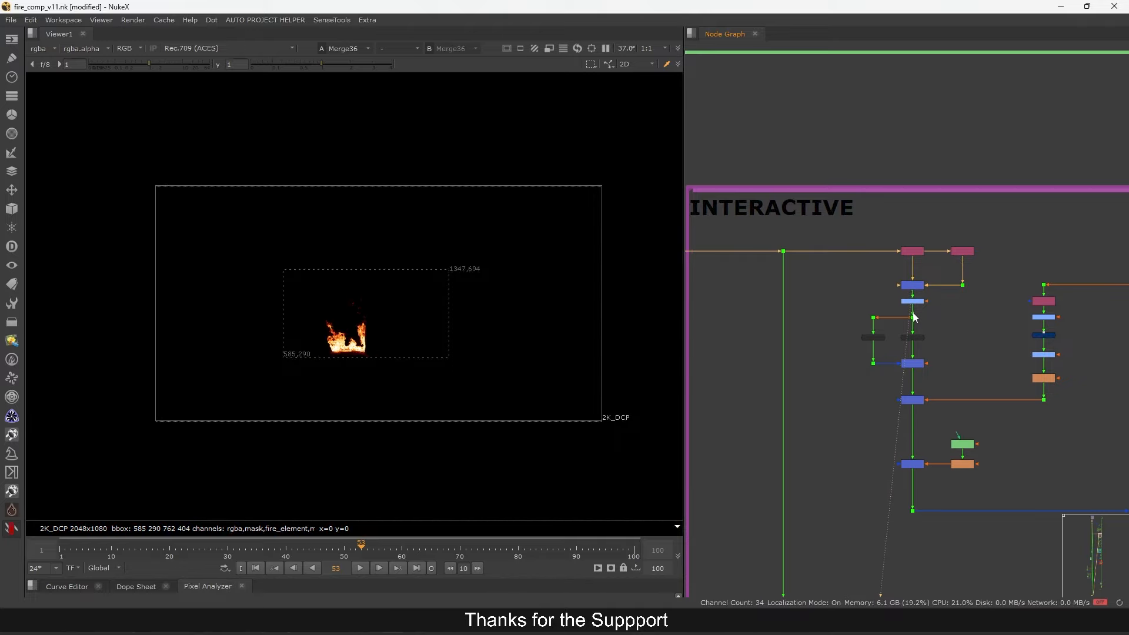
Examine the INTERACTIVE glow, the plate key matte and the Merge38 multiply, ending on the Merge37 screen node
click(915, 340)
key(1)
click(934, 360)
middle_drag(933, 360, 929, 322)
click(919, 339)
key(1)
click(932, 360)
click(1044, 336)
key(1)
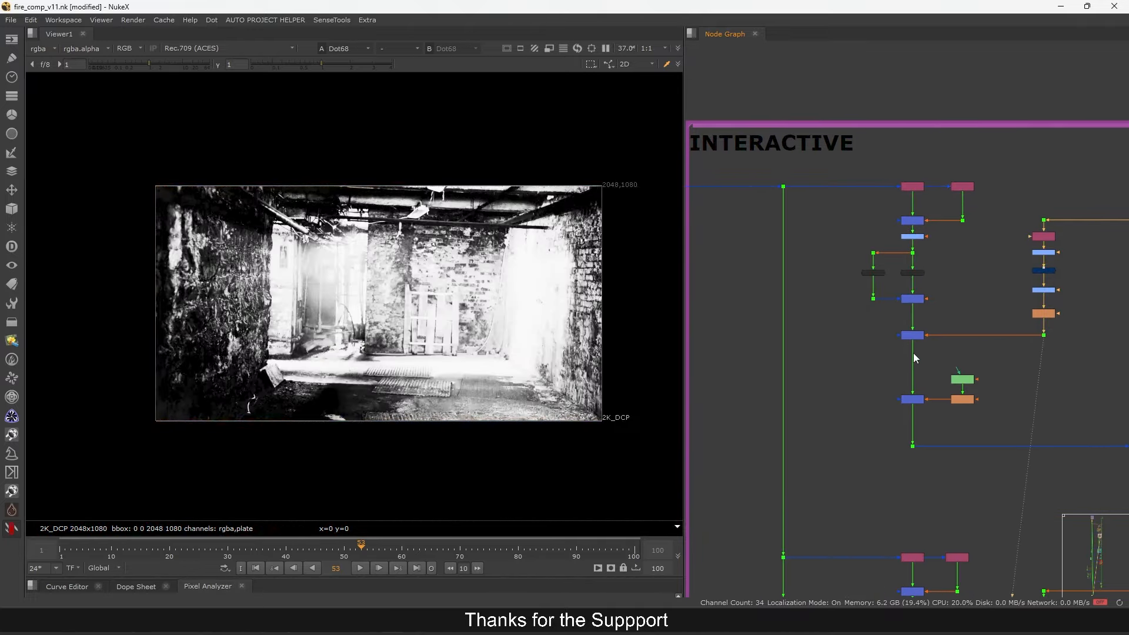
click(914, 336)
key(1)
click(918, 301)
key(1)
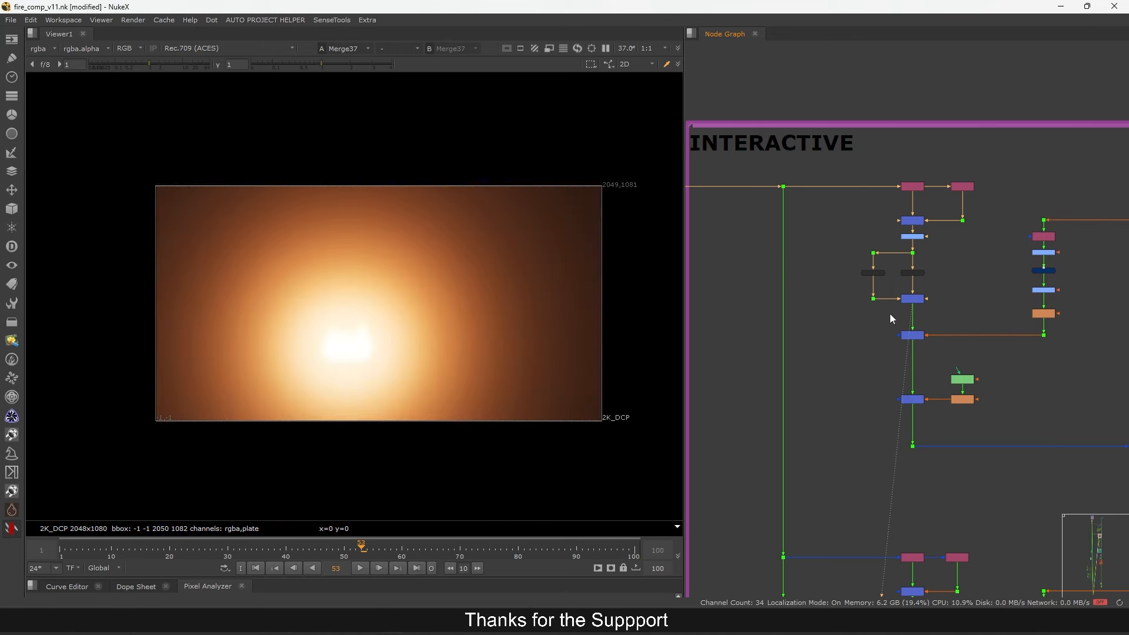
Examine Merge40's masked output at a viewer gain of 64 together with the Roto12 mask shapes
click(913, 402)
key(1)
scroll(915, 377, up, 3)
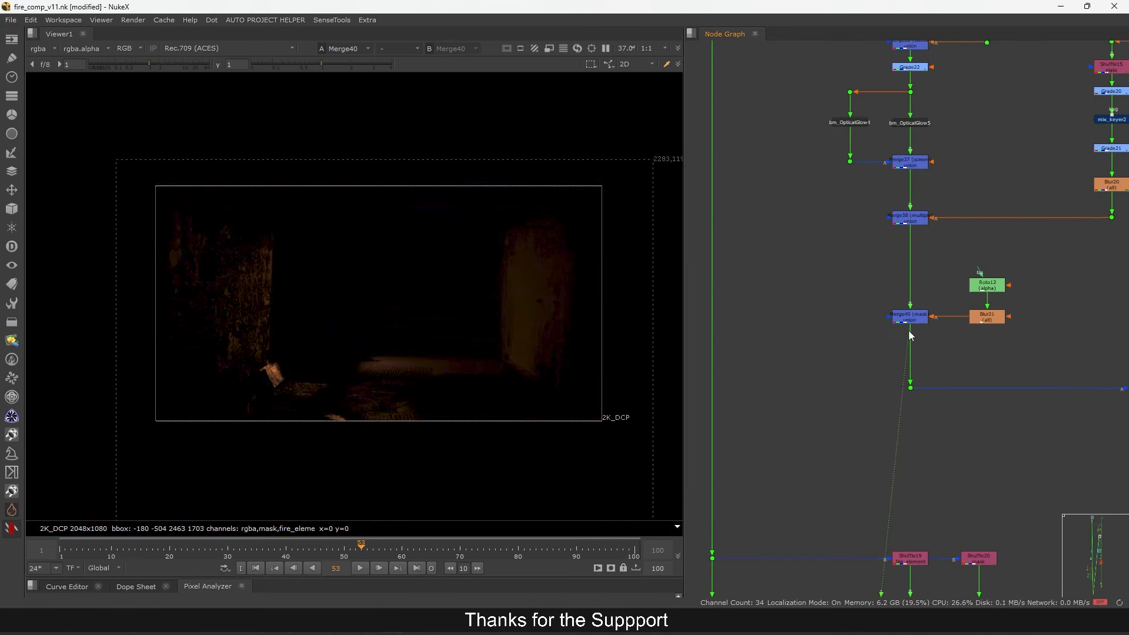
drag(155, 64, 229, 71)
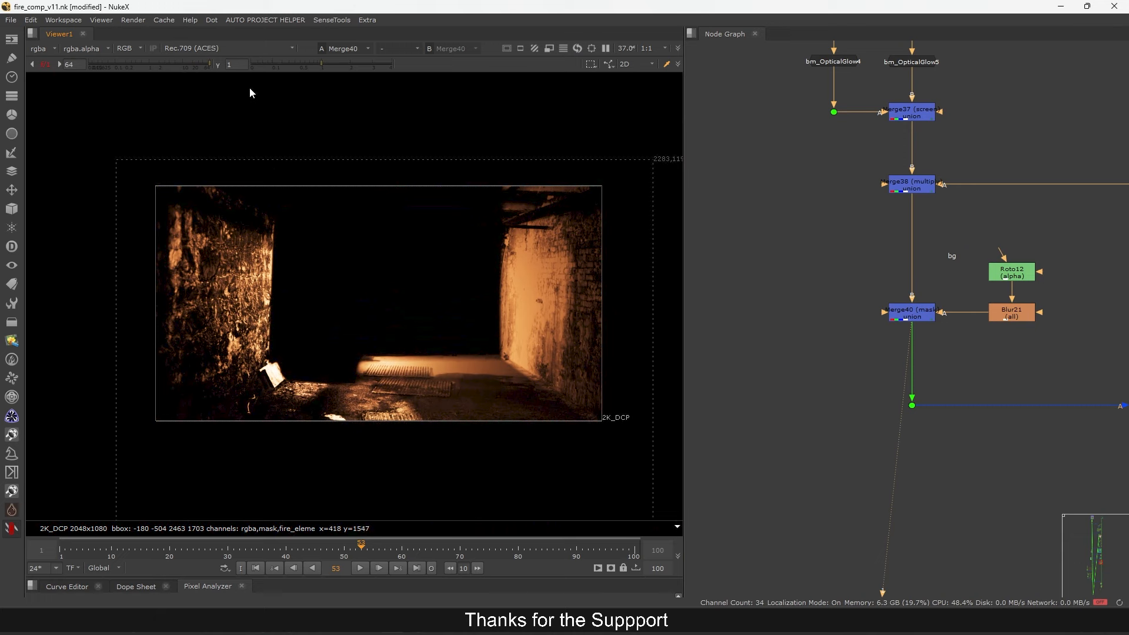
double_click(1012, 271)
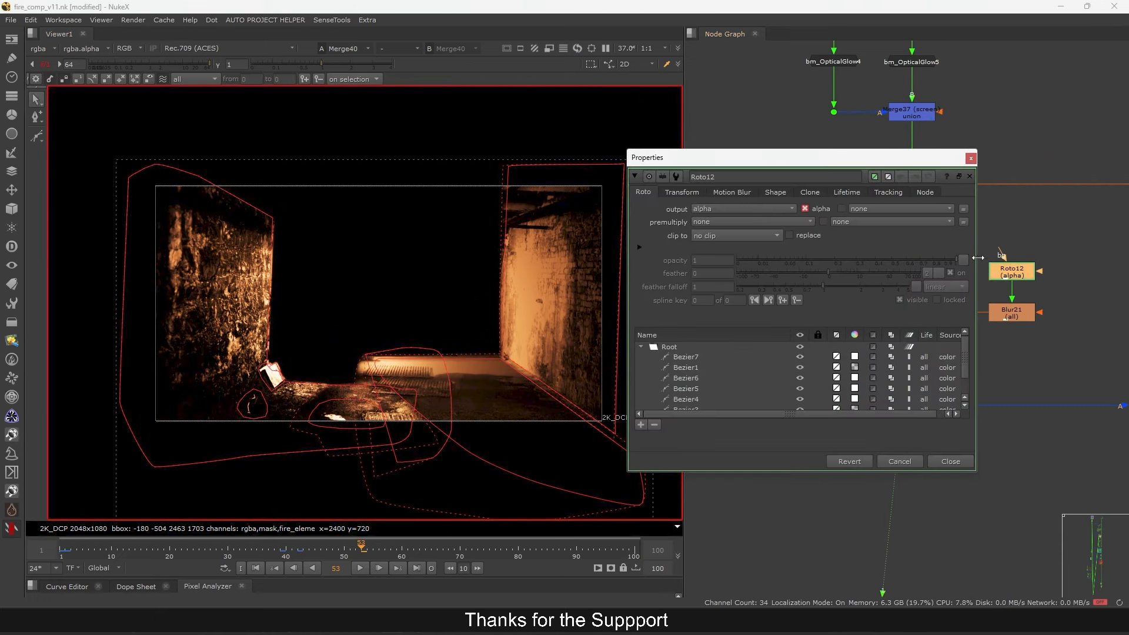
Close the Roto12 properties and reset the viewer gain to 1
click(970, 159)
click(161, 64)
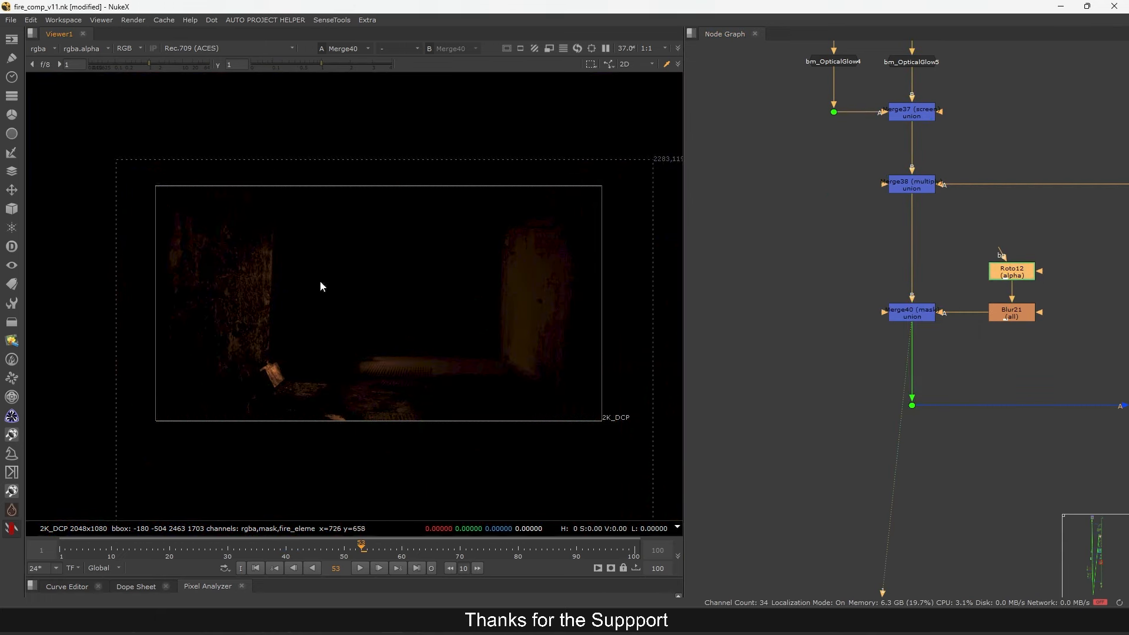
scroll(424, 327, down, 3)
drag(578, 202, 215, 479)
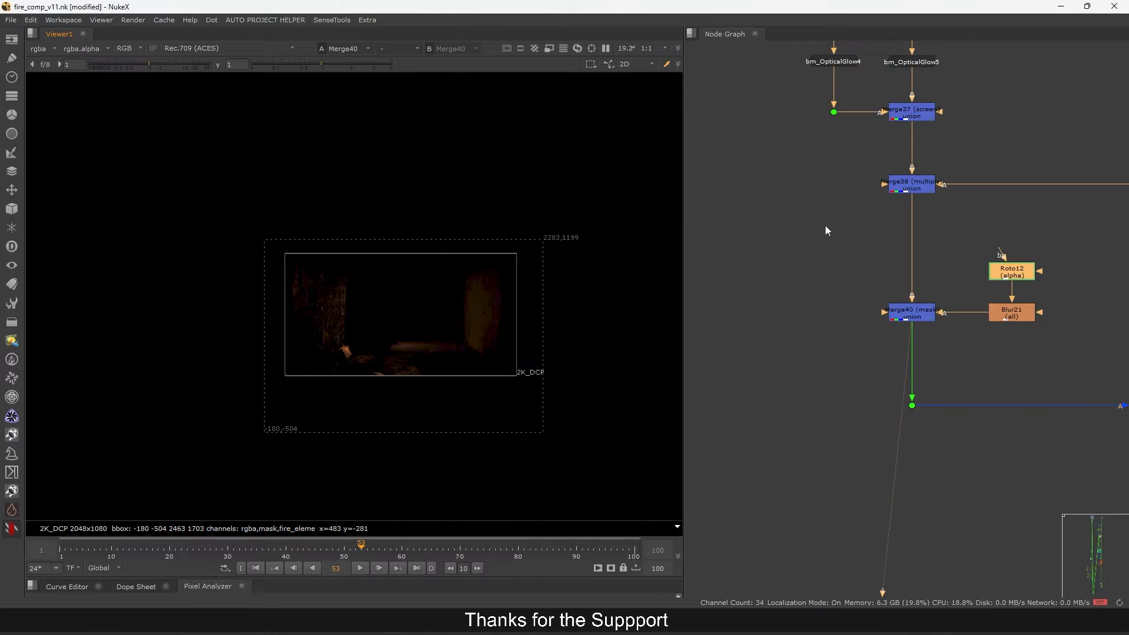
View bm_OpticalGlow5, Merge37, Merge38 and Merge40 in turn to compare their bounding boxes
middle_drag(909, 223, 863, 372)
click(885, 210)
key(1)
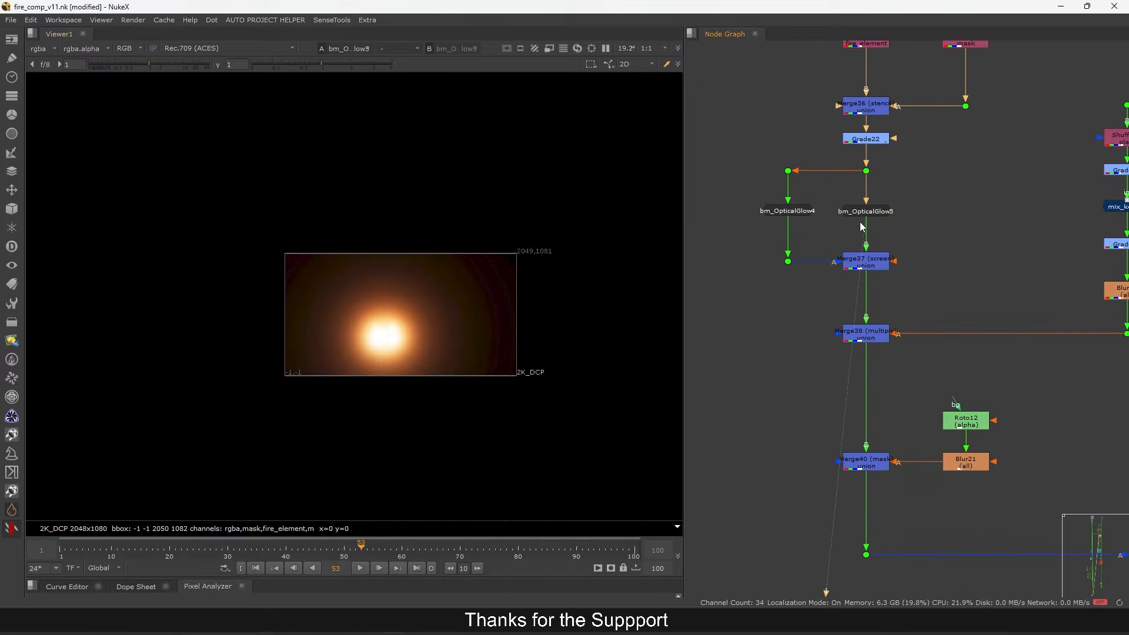
click(873, 264)
key(1)
click(871, 331)
key(1)
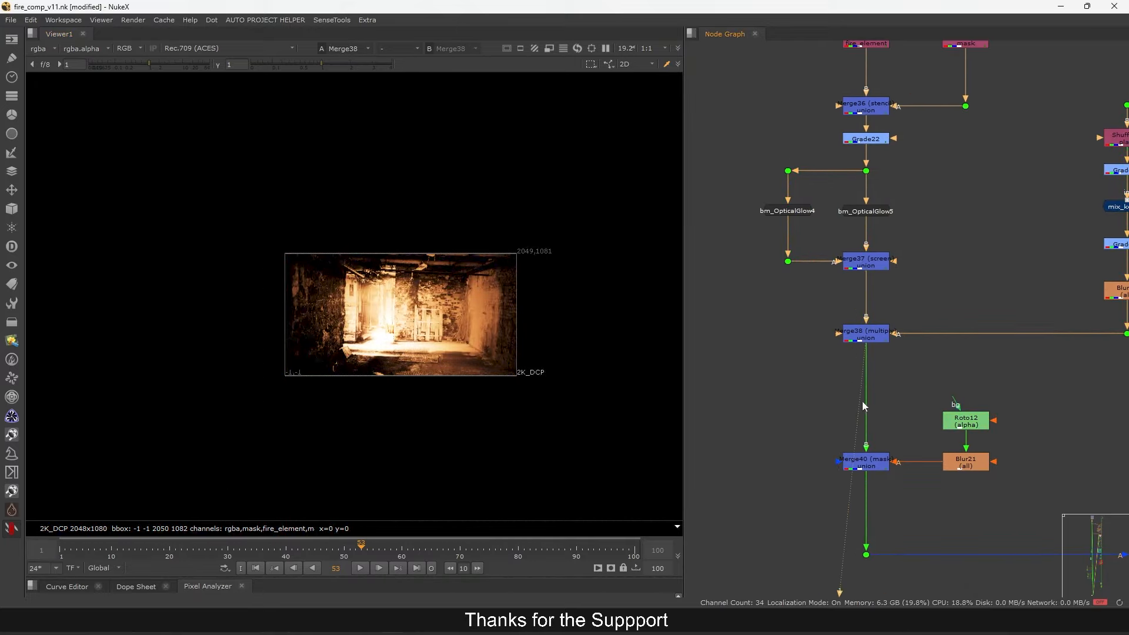
click(865, 463)
key(1)
Set the bounding box of the Merge40 mask node to B
middle_drag(927, 409, 958, 305)
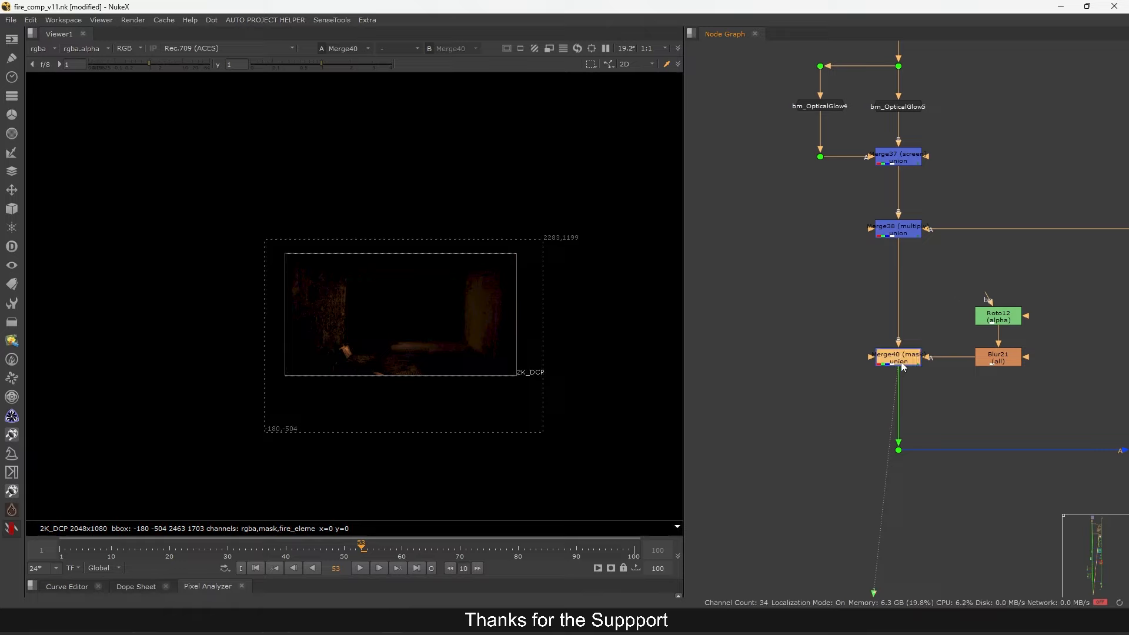
double_click(902, 366)
click(596, 342)
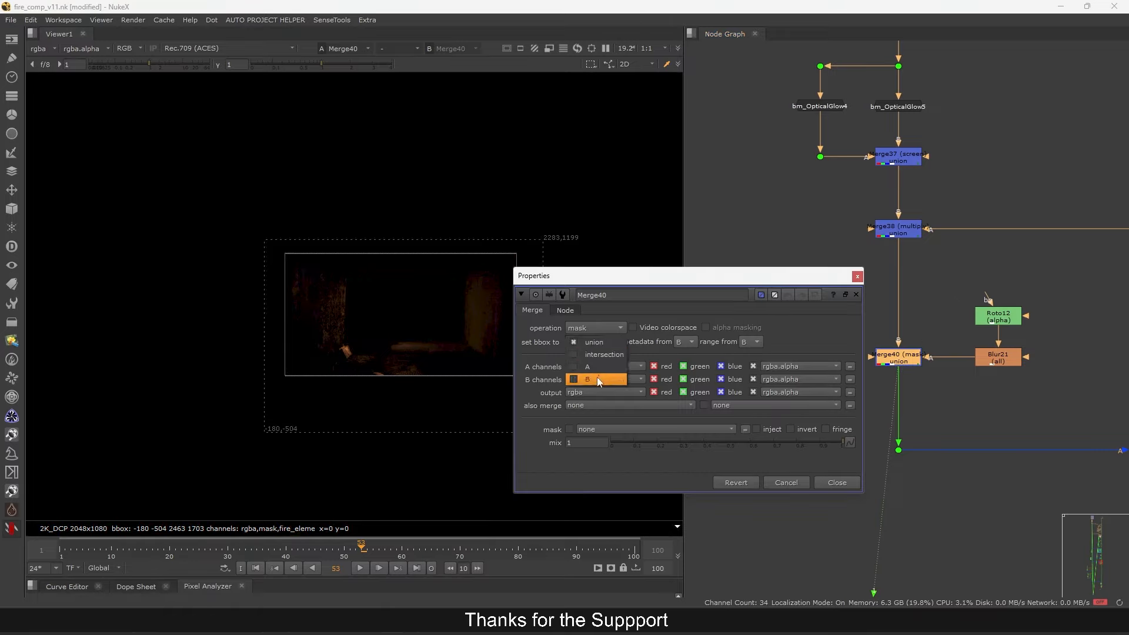
click(597, 376)
click(856, 276)
Compare the bounding boxes of Merge38 and Merge40 in the viewer
drag(851, 196, 977, 261)
key(1)
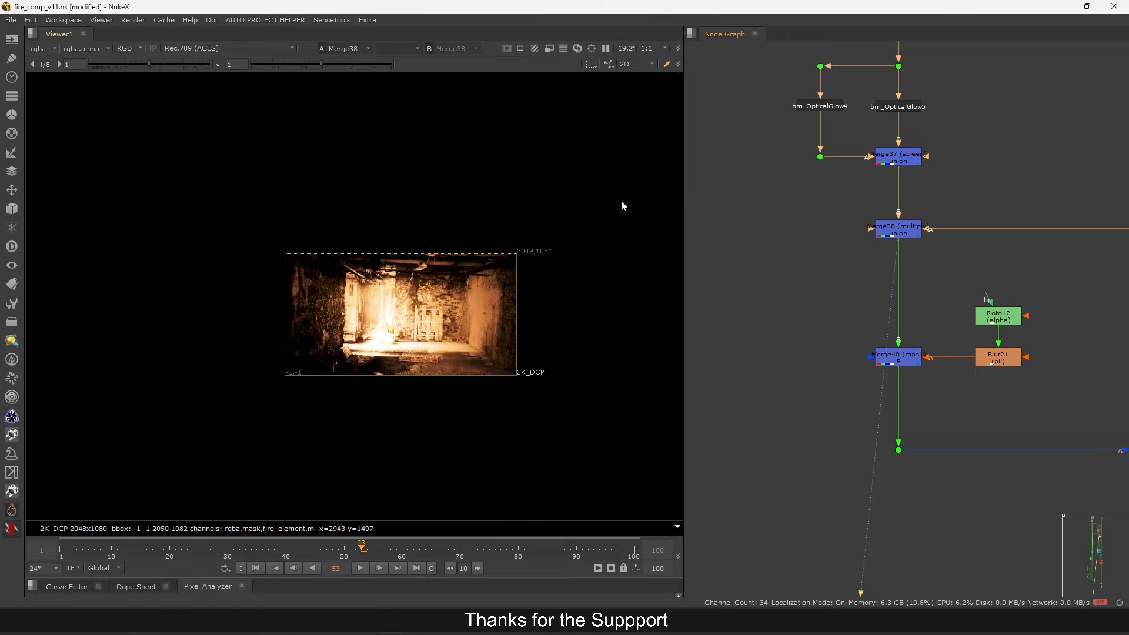
click(897, 357)
key(1)
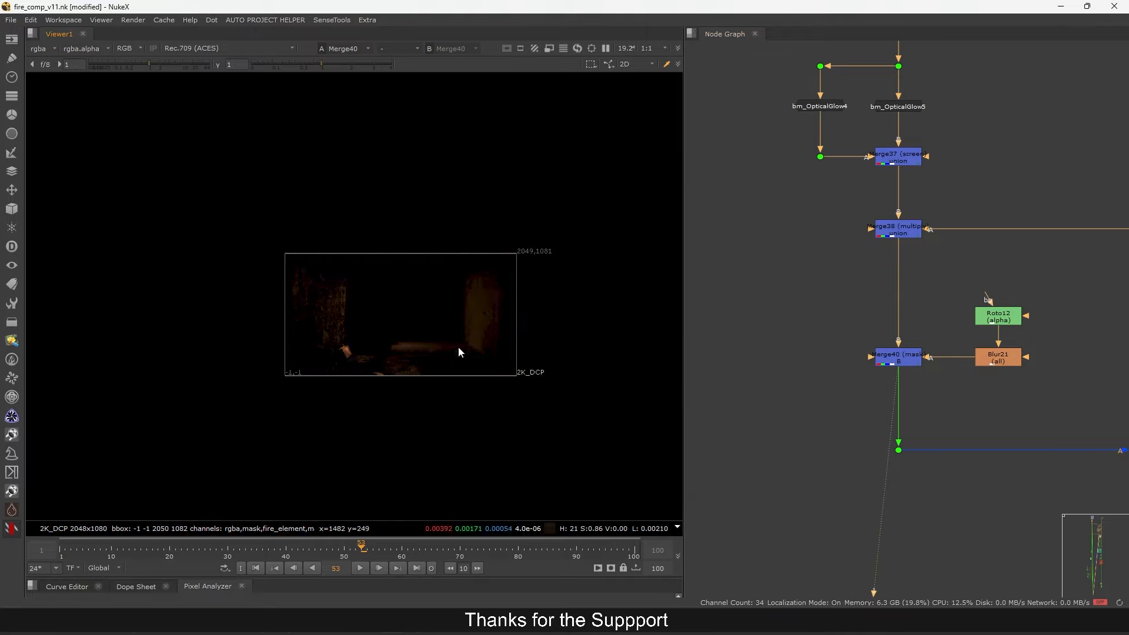
Fit the image in the viewer and view the combined result at Merge39
key(f)
scroll(935, 329, down, 8)
middle_drag(895, 401, 875, 368)
click(1007, 327)
key(1)
middle_drag(976, 369, 993, 284)
scroll(929, 310, up, 3)
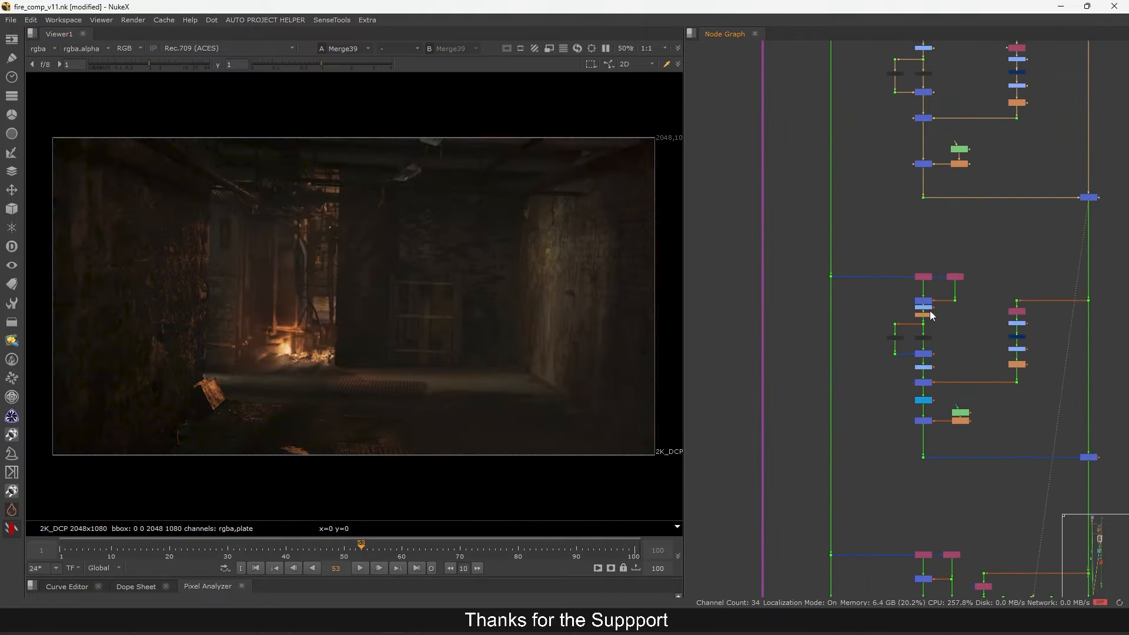
View the second interactive branch's output at Dot82 and its multiplied glow at Merge43
scroll(918, 457, up, 2)
drag(904, 487, 948, 442)
key(1)
scroll(506, 371, down, 2)
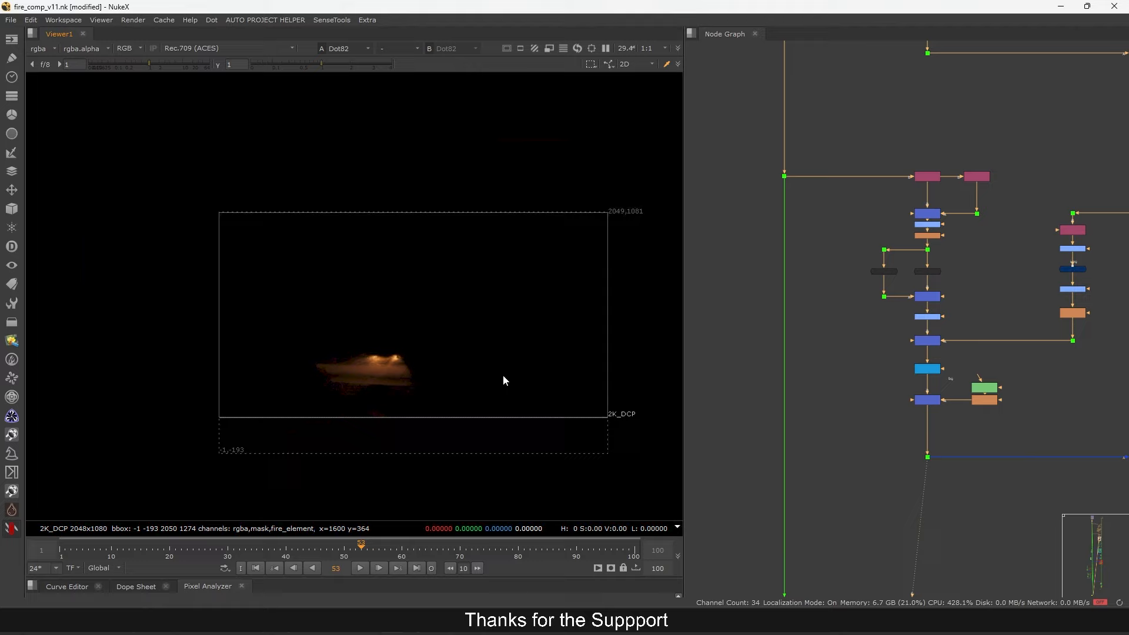
scroll(503, 376, down, 1)
click(931, 341)
key(1)
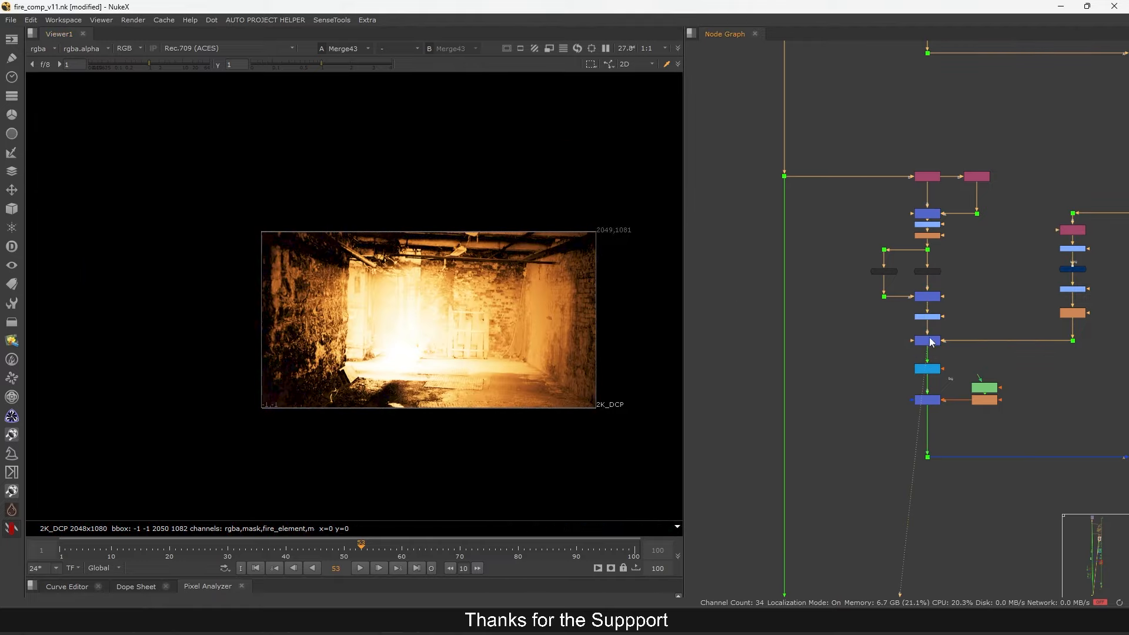
Examine the multiply node below Merge43 and the masked result at Merge44
middle_drag(929, 374, 921, 328)
click(920, 326)
key(1)
click(924, 354)
key(1)
Set Merge44's bounding box to B and view the branch output at Dot82
double_click(924, 354)
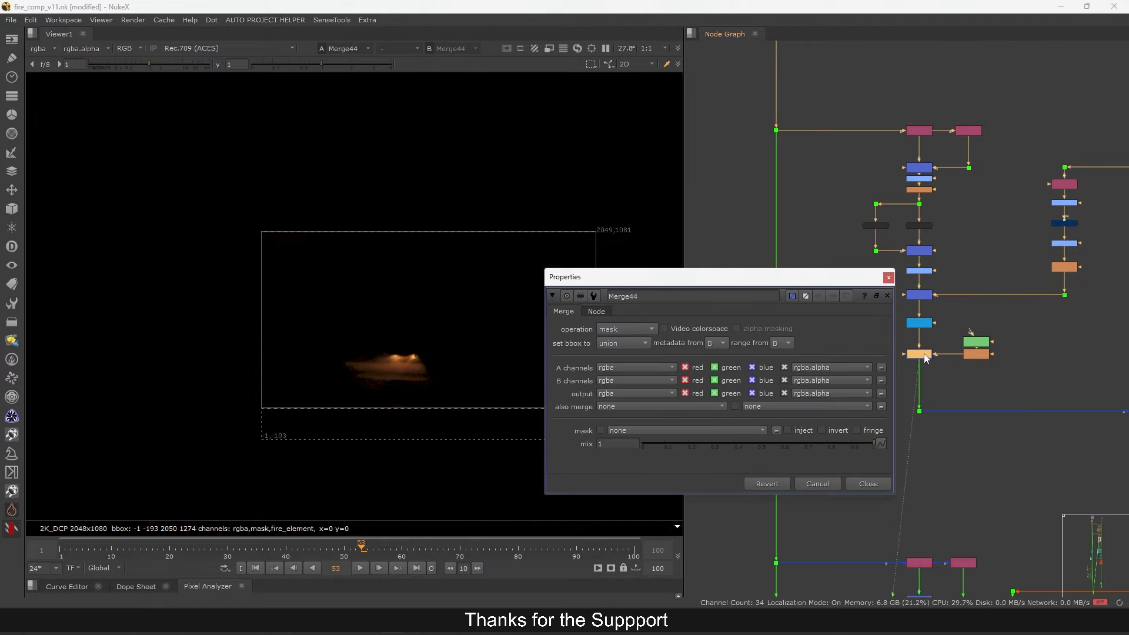
click(622, 344)
click(623, 379)
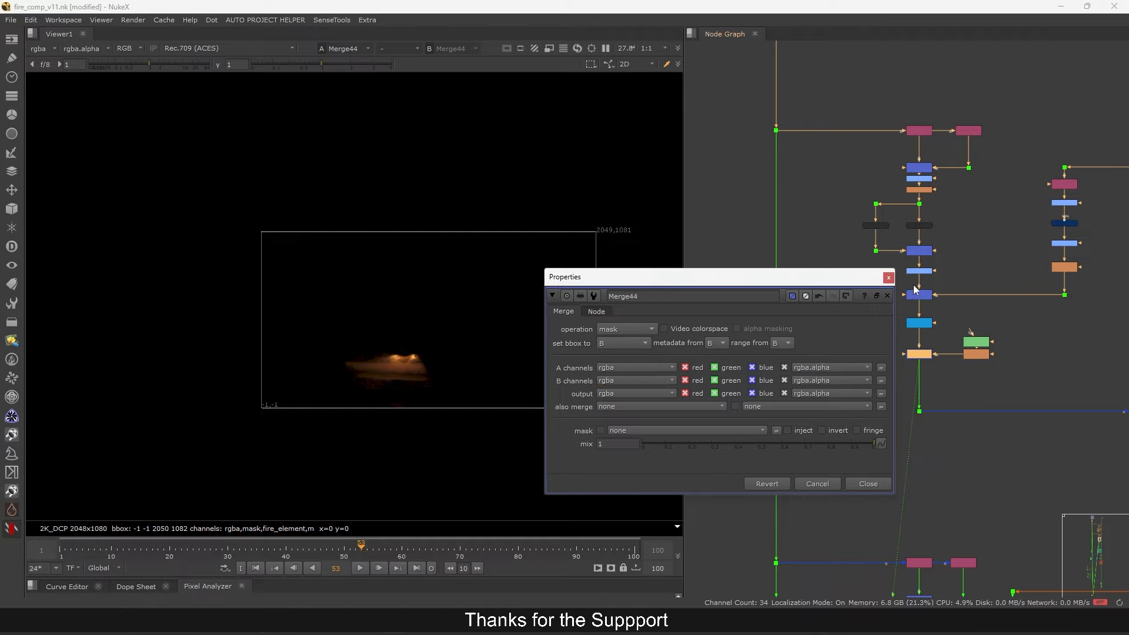
click(889, 278)
click(919, 411)
key(1)
Examine the third interactive branch's output at Dot98 and its stenciled fire source at Merge19
scroll(941, 491, down, 3)
middle_drag(936, 497, 912, 267)
middle_drag(910, 454, 895, 348)
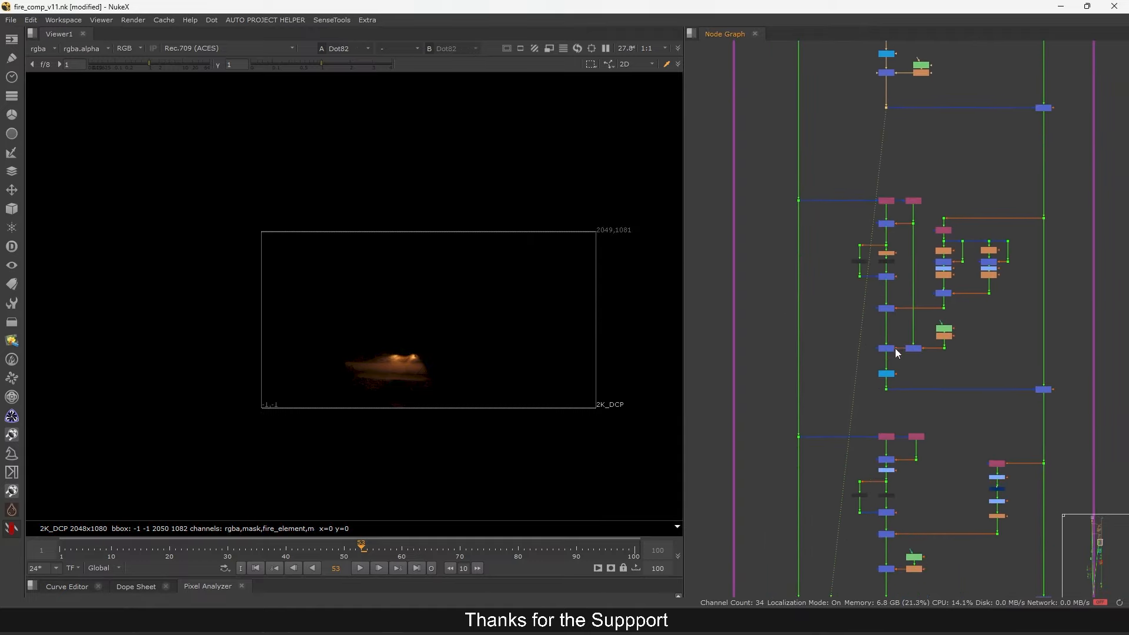
click(887, 389)
key(1)
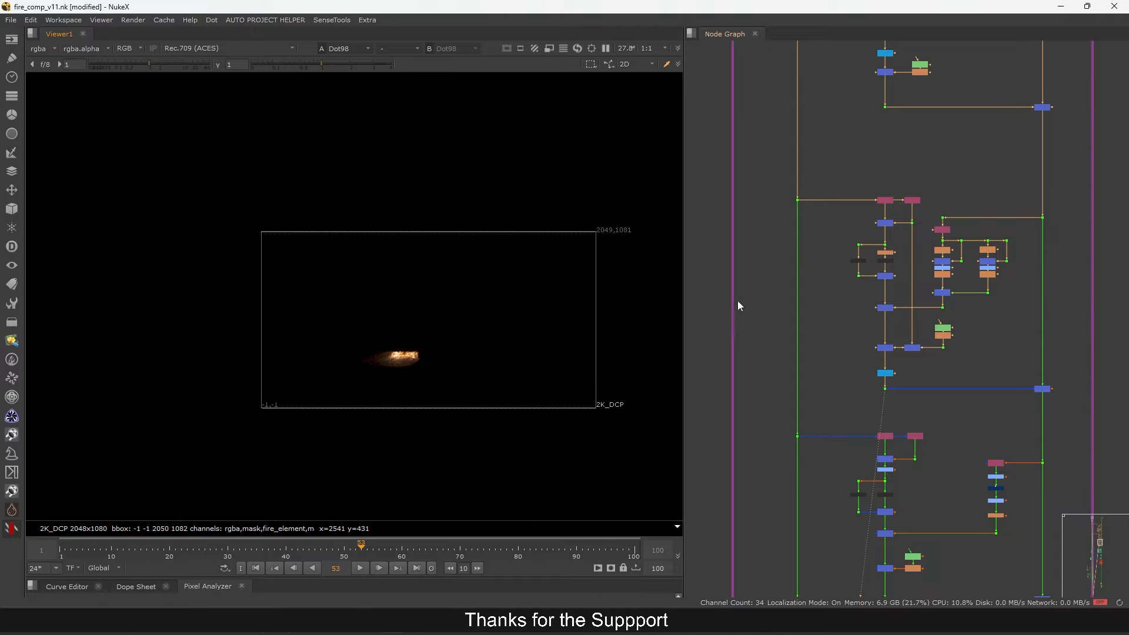
scroll(890, 220, up, 5)
click(884, 226)
key(1)
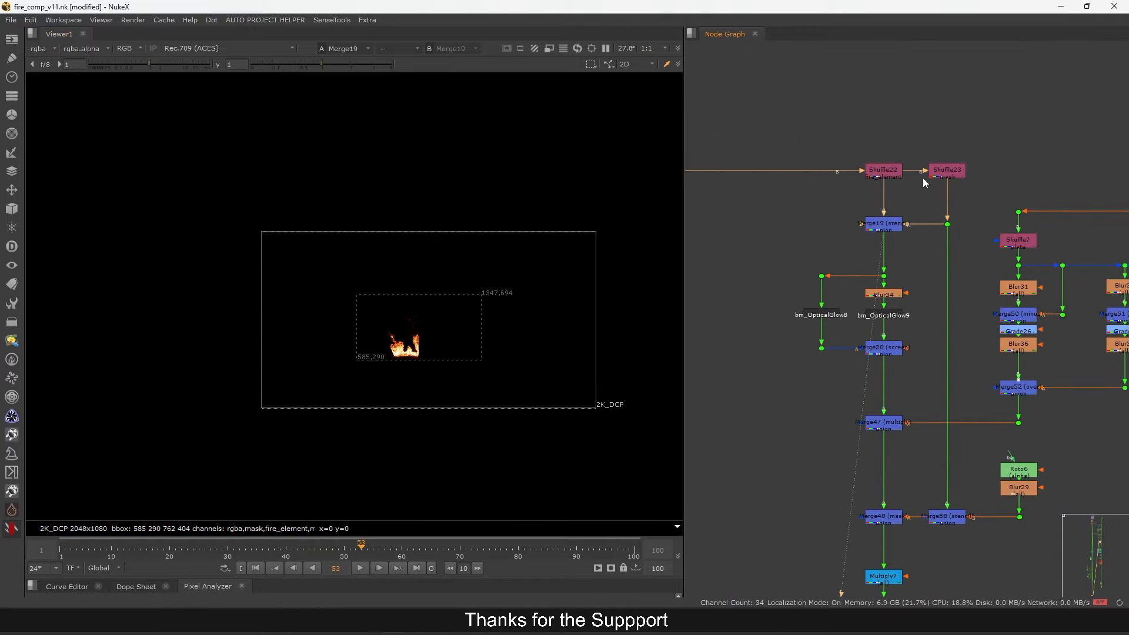
View the bm_OpticalGlow9 glow and the combined glow at the Merge20 screen node
middle_drag(833, 291, 854, 272)
click(913, 302)
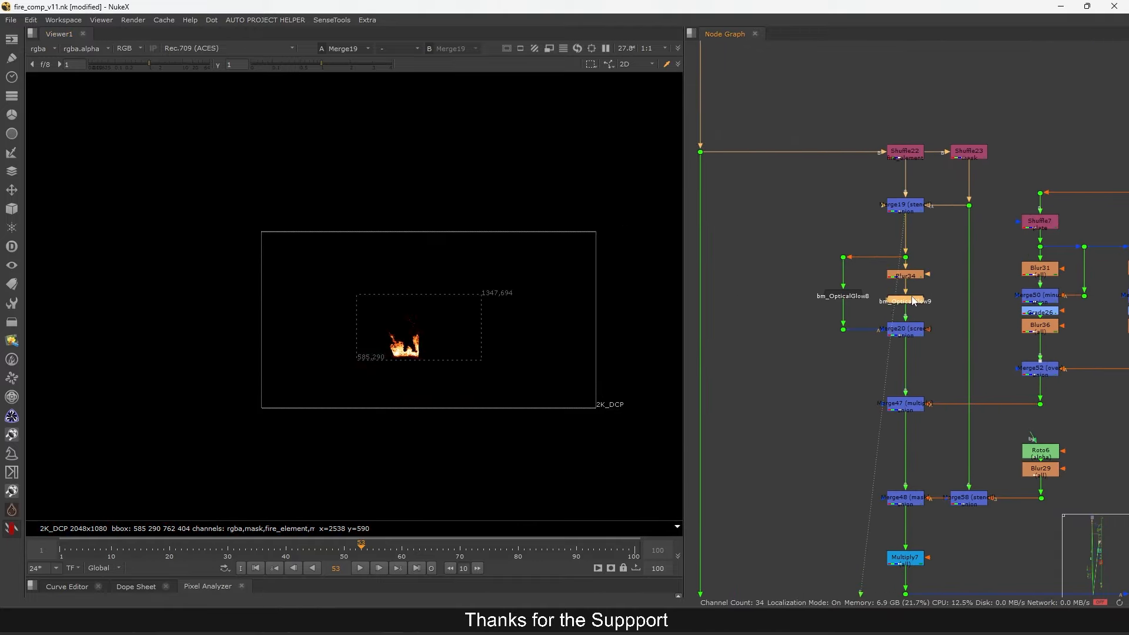
key(1)
click(911, 330)
key(1)
middle_drag(930, 373, 919, 310)
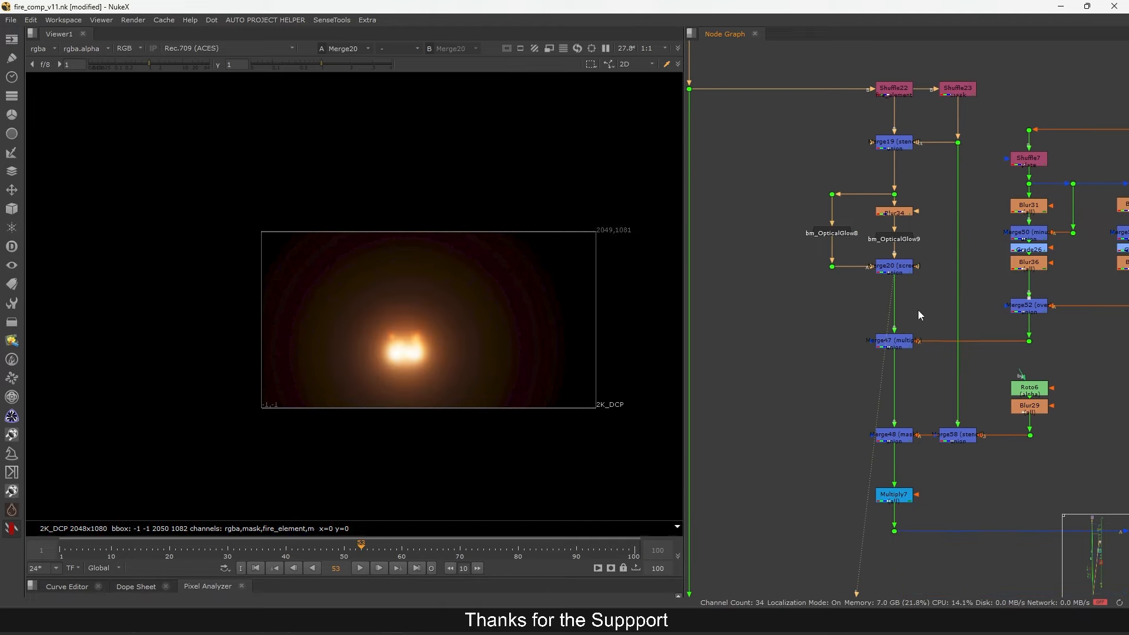
View the plate detail matte at Dot93 and its multiplication with the glow at Merge47
drag(1066, 334, 1007, 358)
key(1)
middle_drag(974, 362, 968, 300)
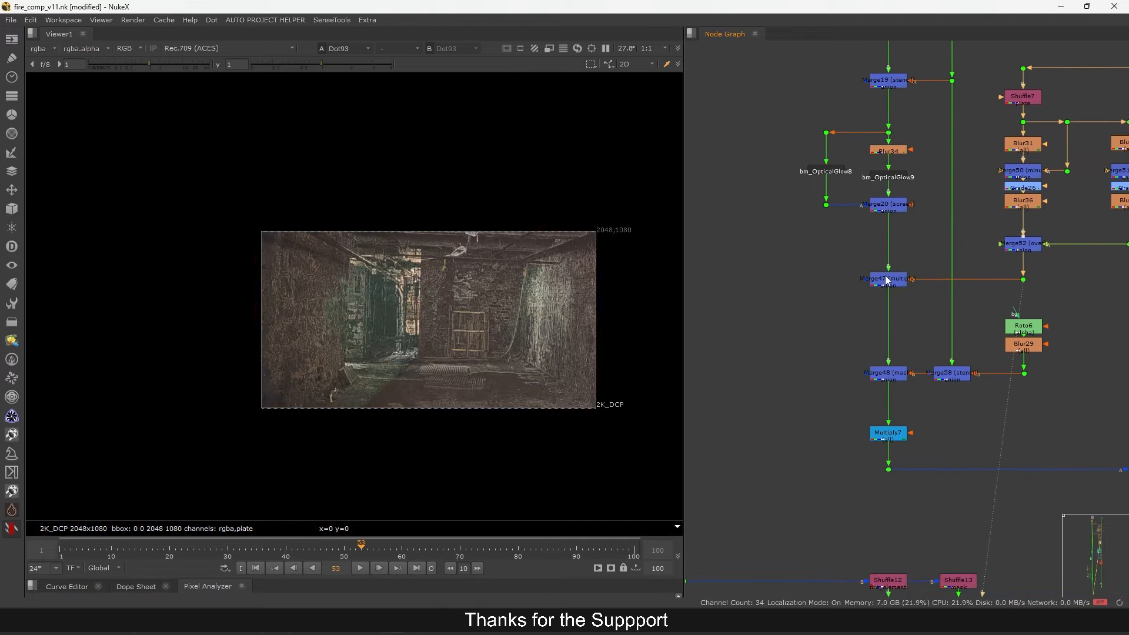
click(887, 279)
key(1)
Examine the Merge58 stencil and the Roto6 mask shape that feeds it
click(951, 373)
key(1)
middle_drag(993, 347, 979, 335)
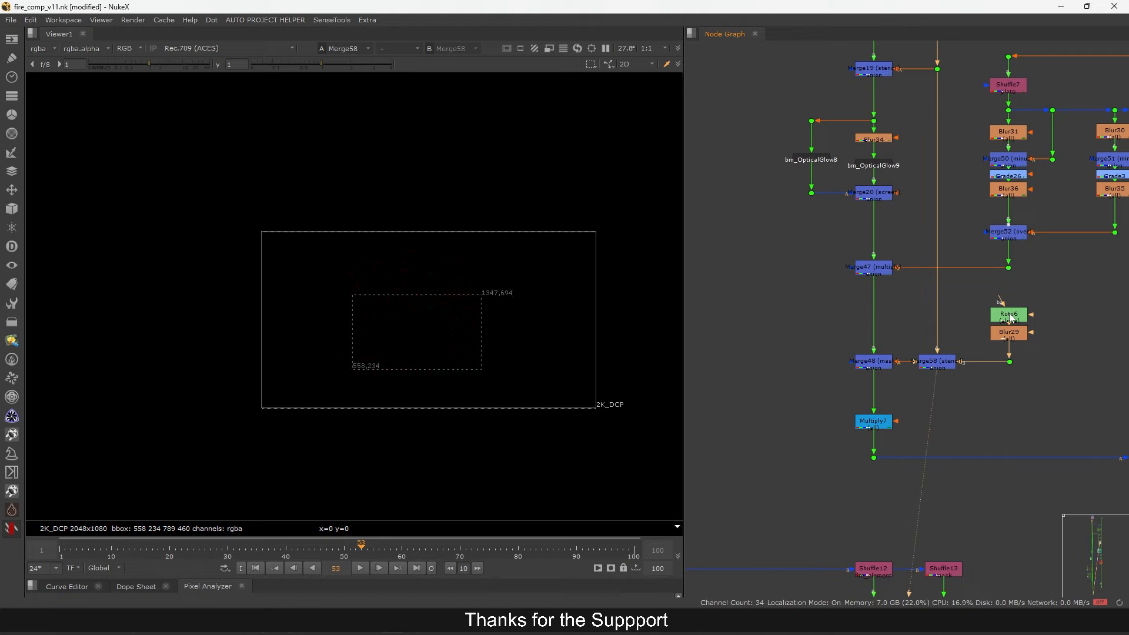
click(1014, 311)
double_click(1014, 311)
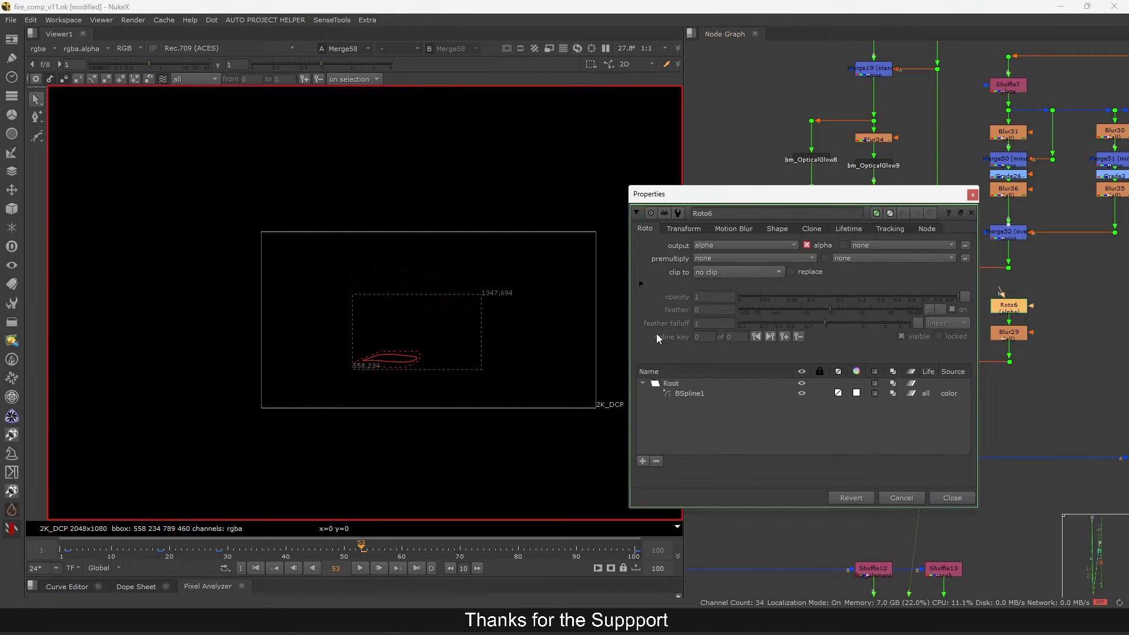
click(973, 194)
Compare the bounding boxes of the Merge58 stencil and the Blur29 mask
click(938, 358)
key(1)
click(1003, 336)
key(1)
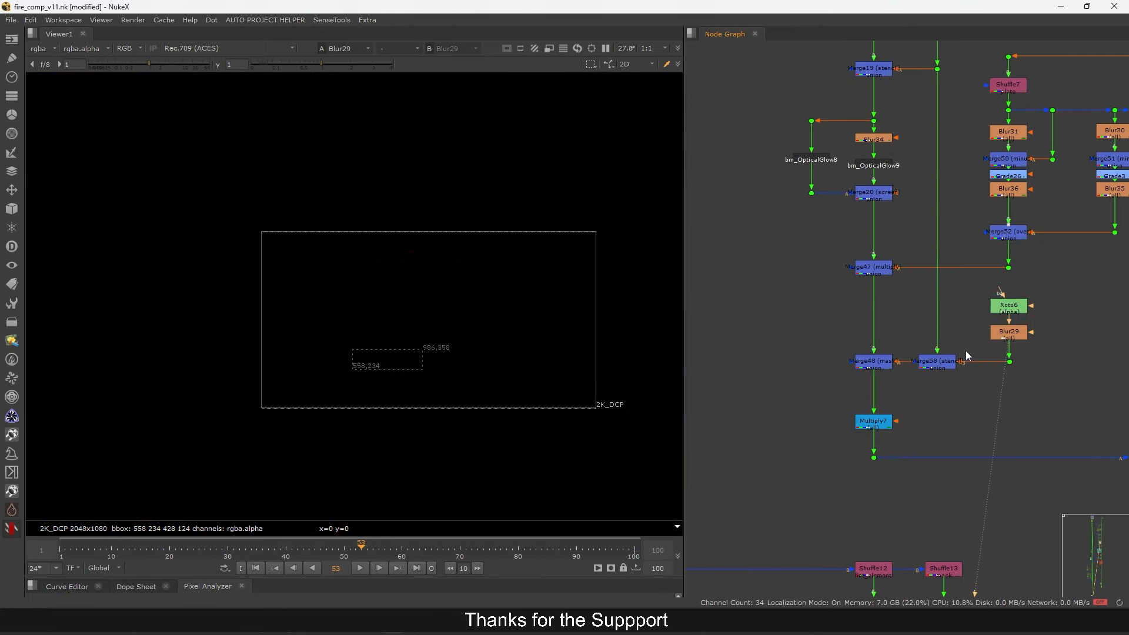
click(944, 361)
View the Merge48 mask node and set its bounding box to A
click(872, 361)
key(1)
middle_drag(880, 368, 906, 364)
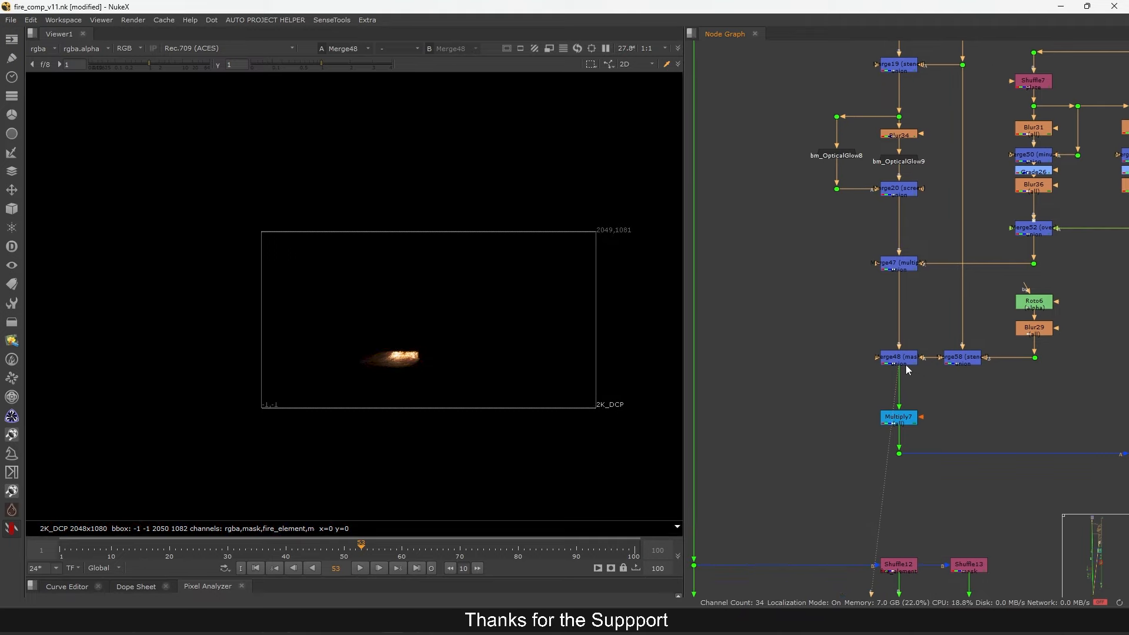
double_click(898, 357)
click(595, 344)
click(595, 368)
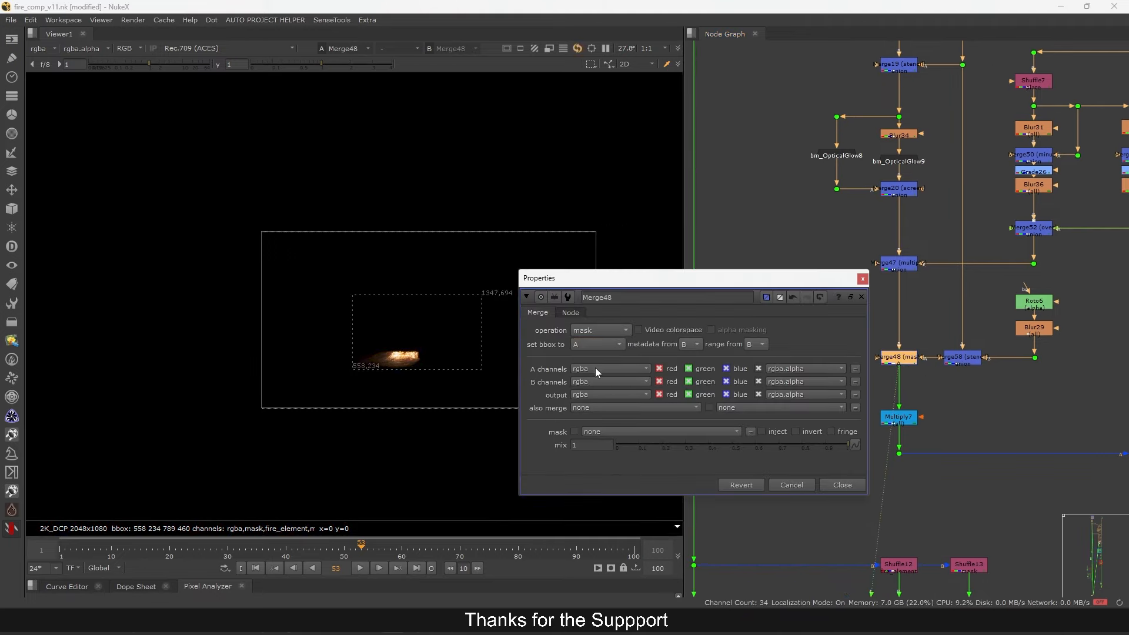
click(862, 278)
View Multiply7 and the branch's output dot to check the bounding box
click(901, 415)
key(1)
click(899, 453)
key(1)
middle_drag(902, 470, 889, 414)
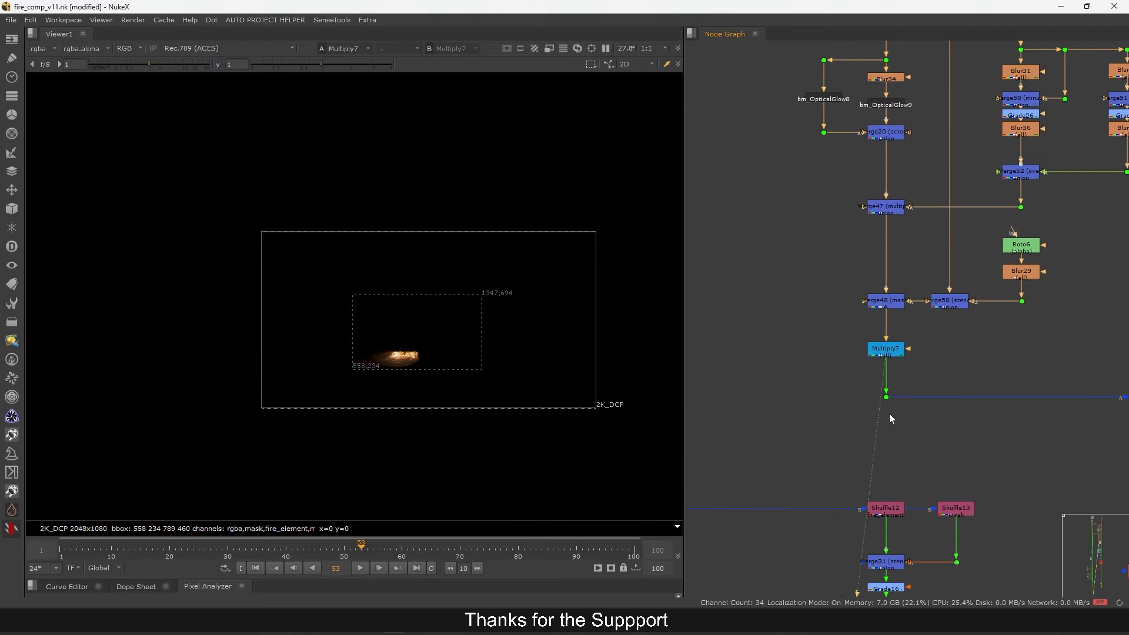
Set the bounding box of the Merge58 stencil node to B
click(923, 362)
scroll(935, 291, up, 2)
double_click(949, 303)
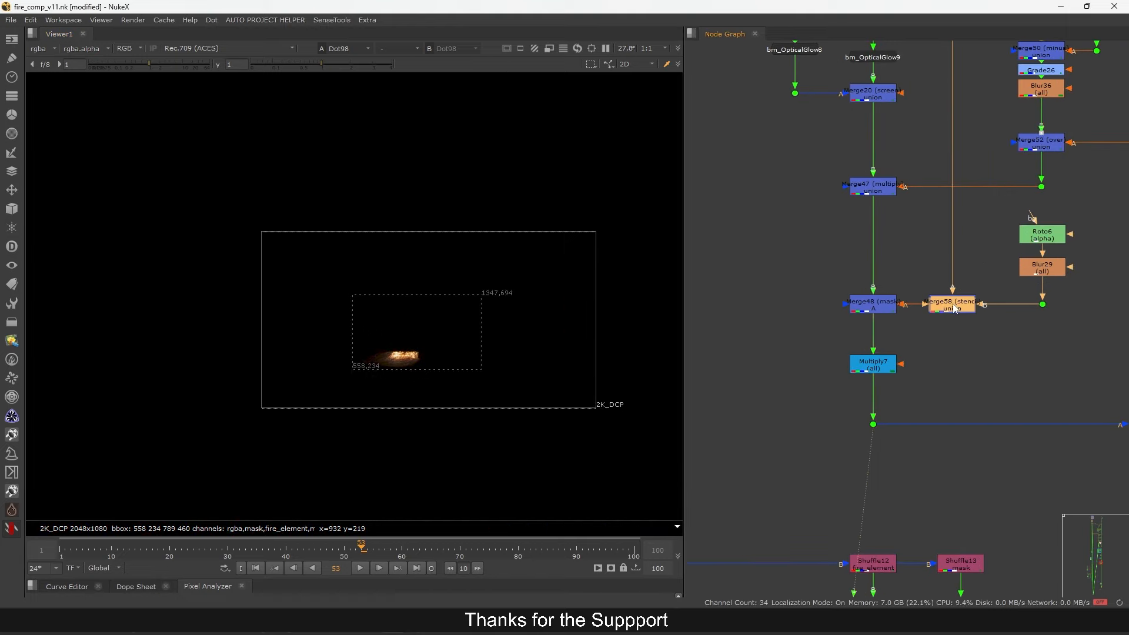
click(644, 289)
click(649, 322)
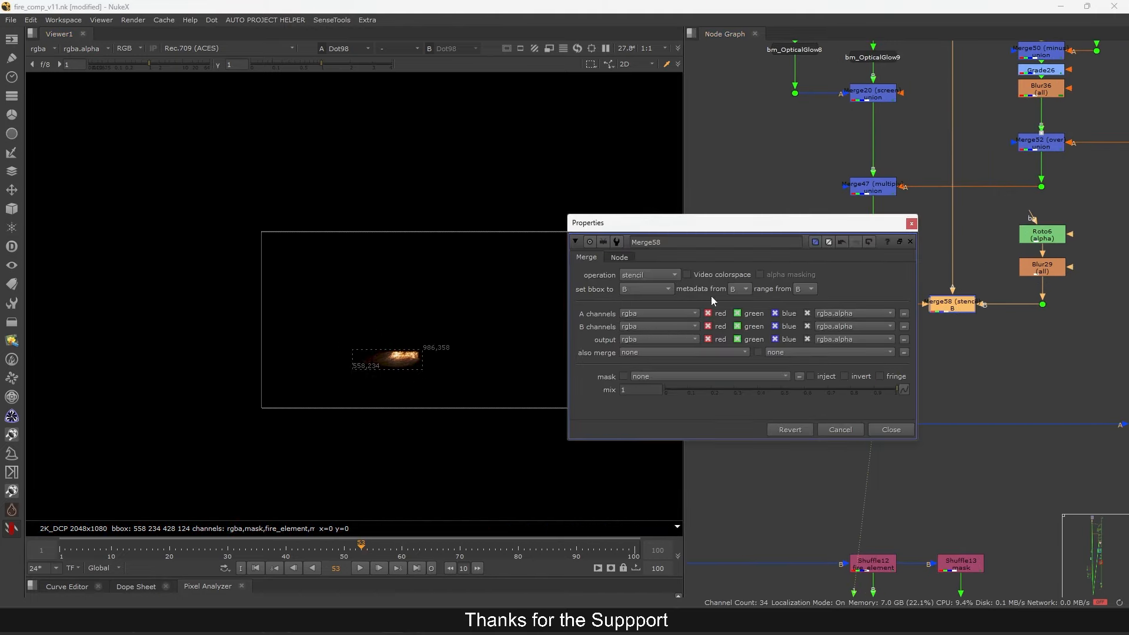
click(912, 224)
Inspect the bounding box up close at Blur29, Merge48 and Multiply7
scroll(406, 362, up, 5)
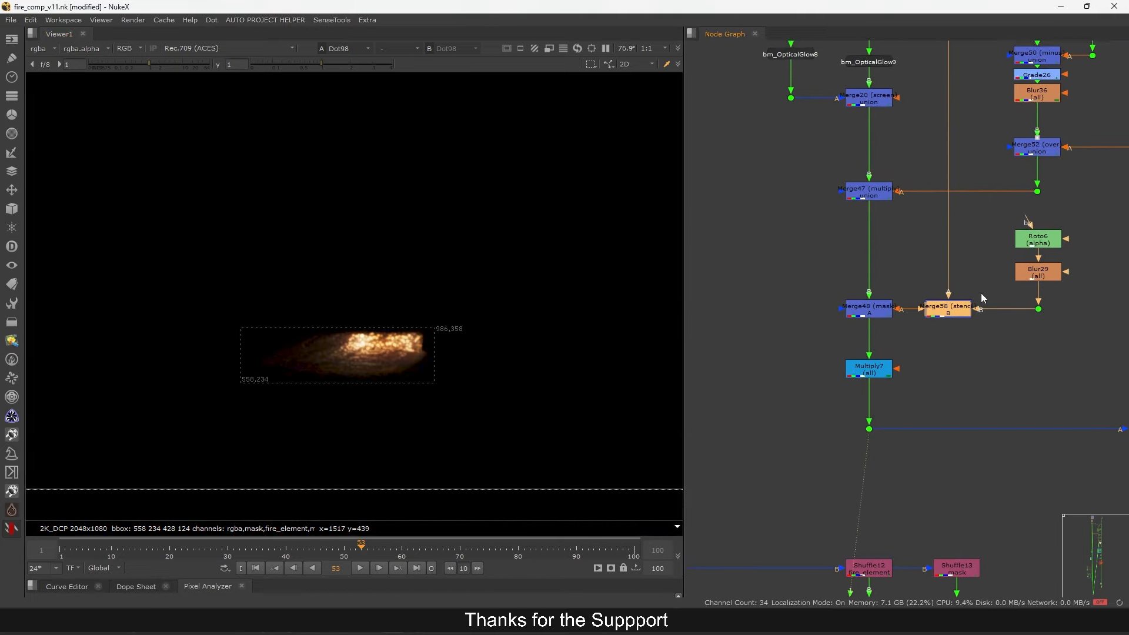
middle_drag(1042, 270, 1006, 289)
key(1)
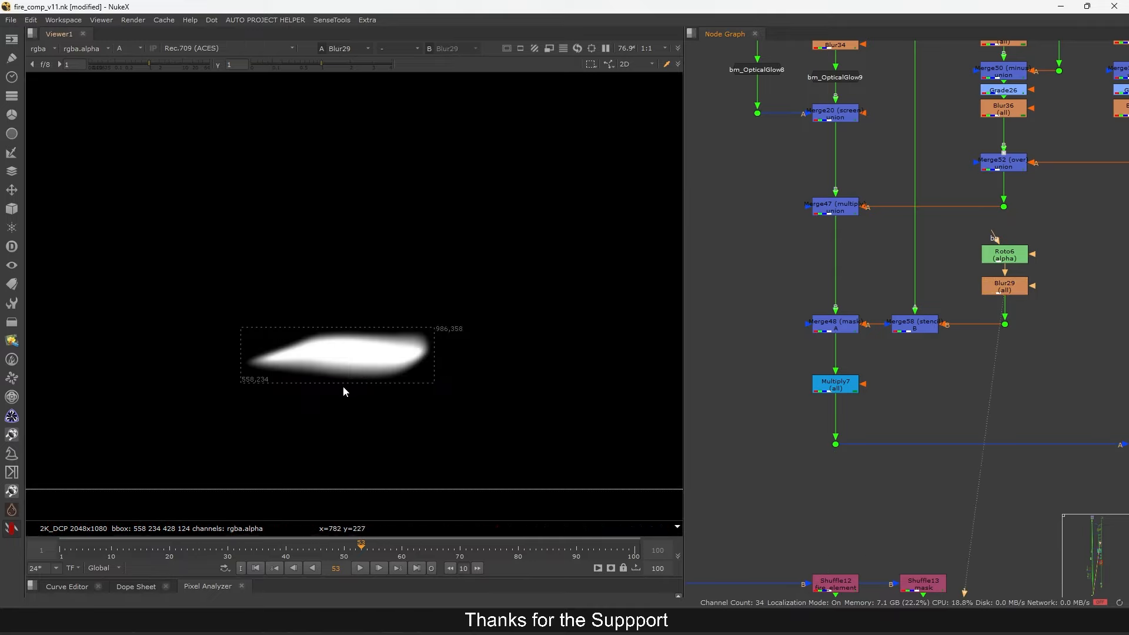
click(825, 323)
key(1)
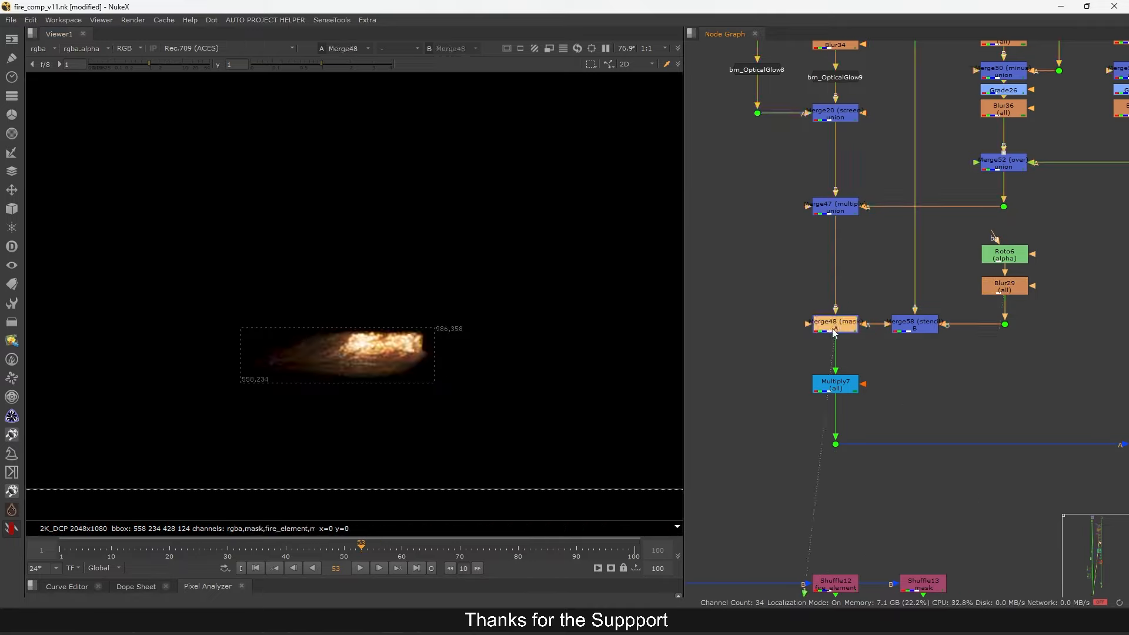
click(843, 384)
key(1)
Play back the Multiply7 result to check the mask's bounding box over the frames, and stop playback
scroll(417, 382, down, 5)
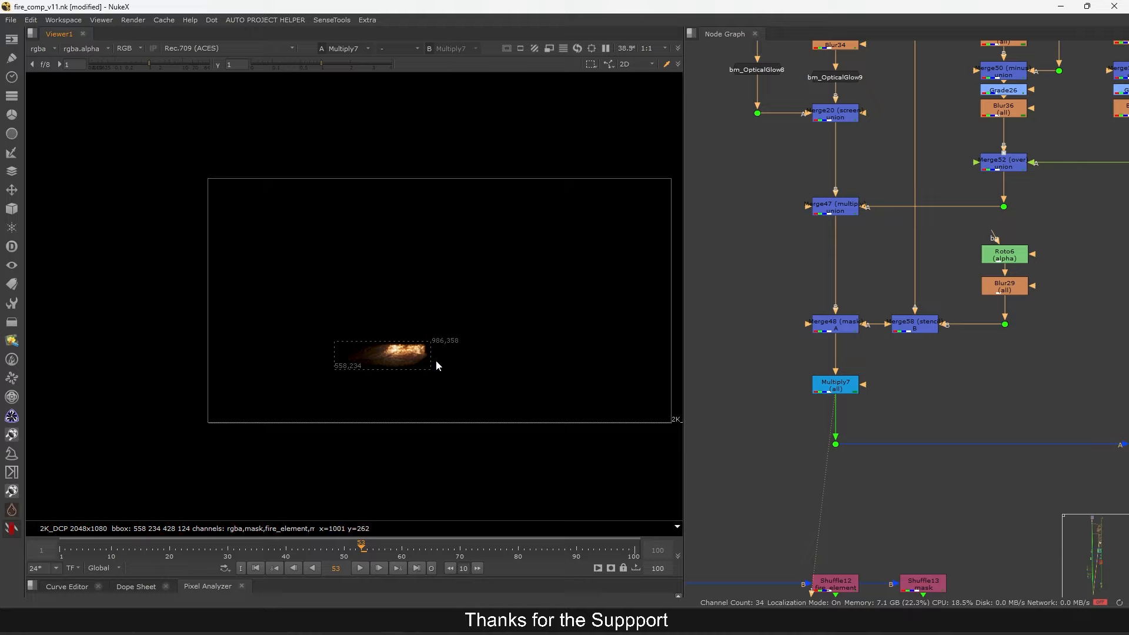
click(360, 568)
scroll(415, 375, up, 2)
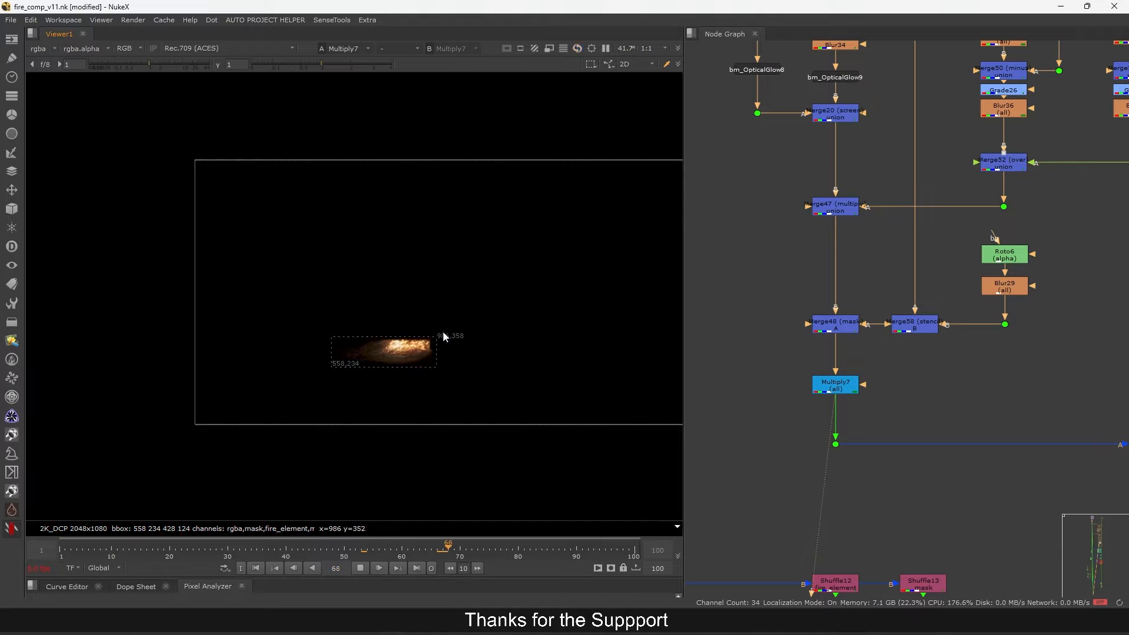
key(f)
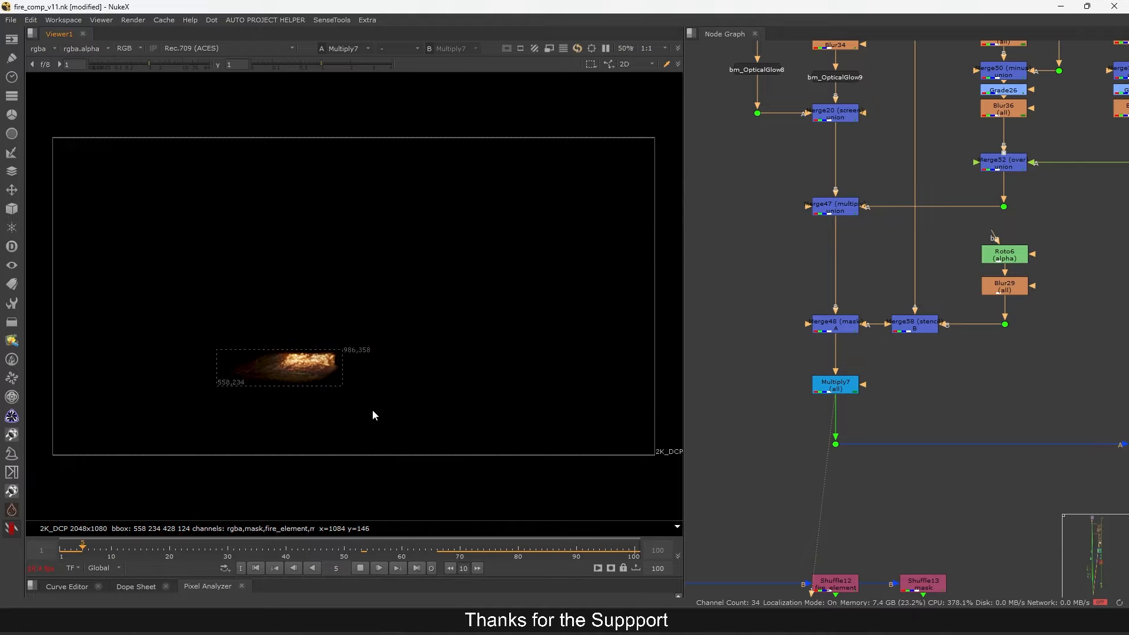
click(360, 568)
View the merge nodes of the next light branch in turn, from Merge31 down to the Merge34 mask, checking each bounding box
scroll(924, 433, down, 5)
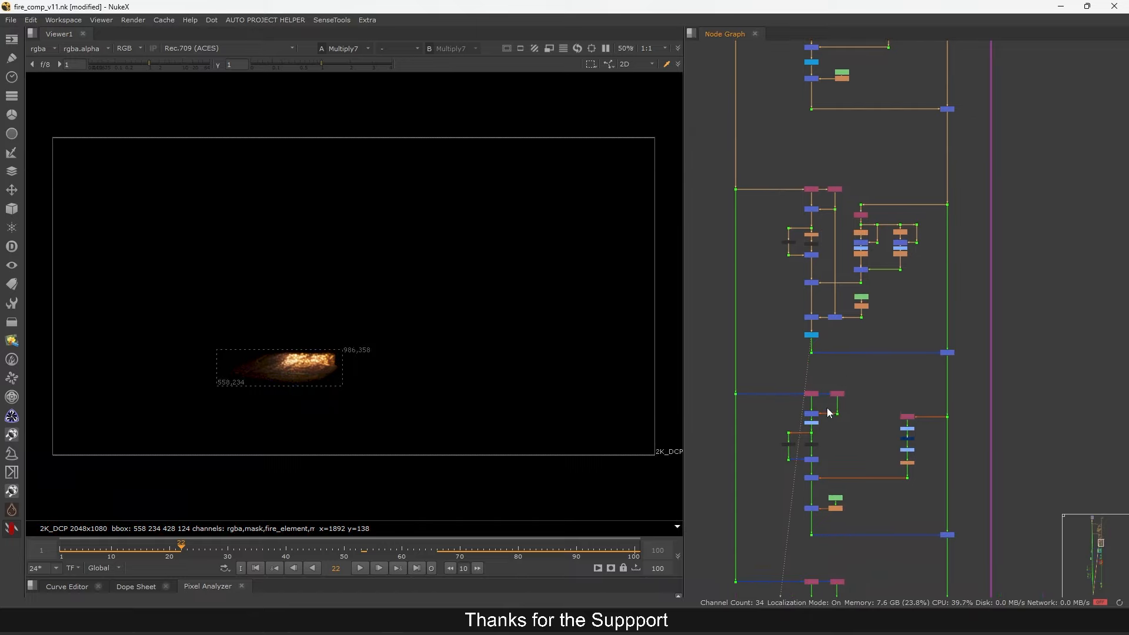
scroll(894, 405, up, 1)
scroll(888, 235, up, 3)
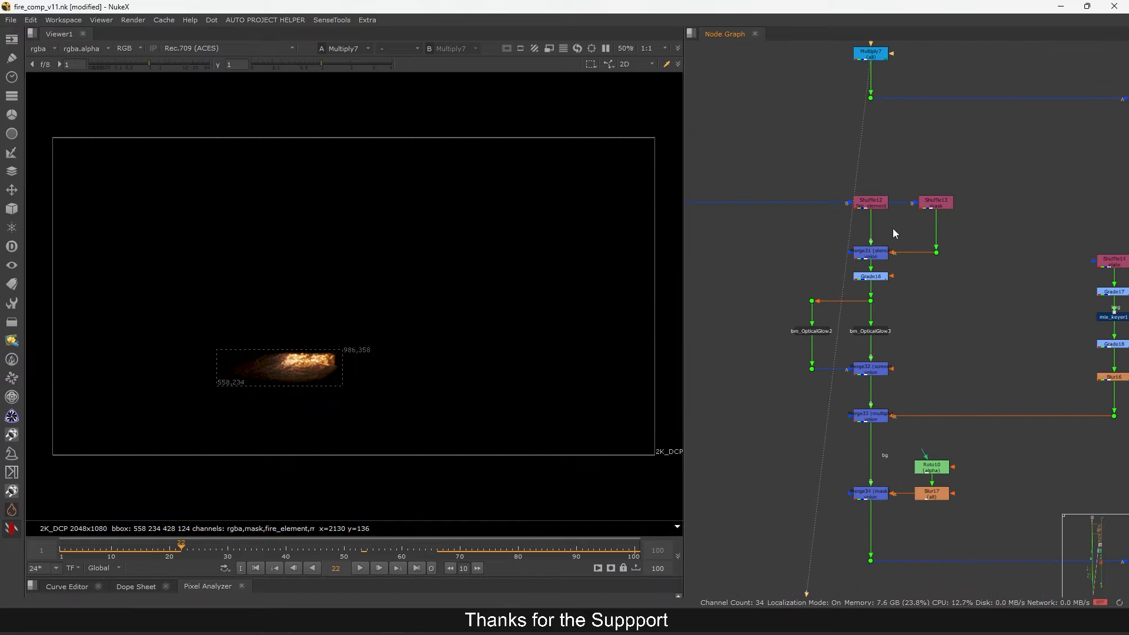
key(1)
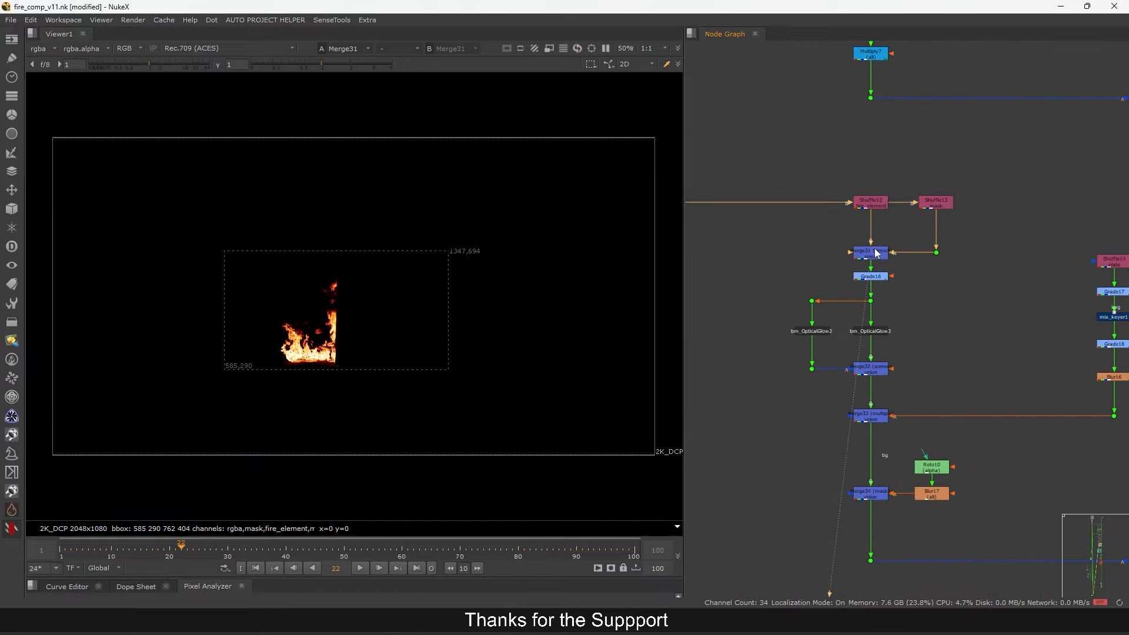
click(878, 332)
click(877, 362)
key(1)
click(887, 385)
middle_drag(912, 396, 878, 345)
click(856, 374)
key(1)
click(890, 385)
click(833, 405)
key(1)
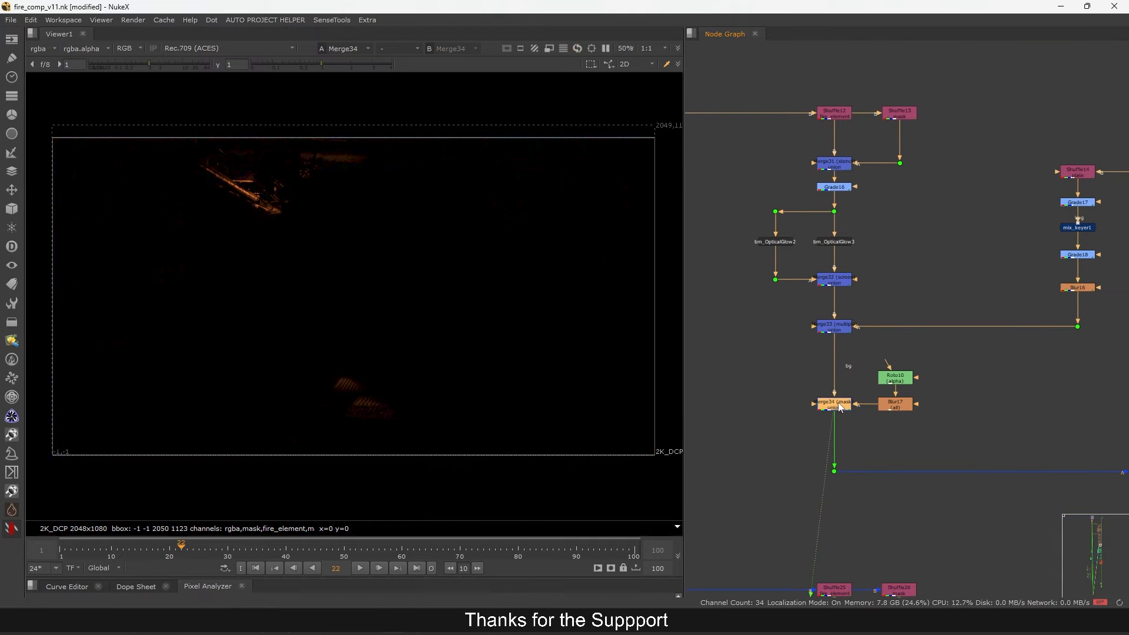
Raise the viewer gain to 64 and set the bounding box of the Merge34 mask node to A
double_click(833, 405)
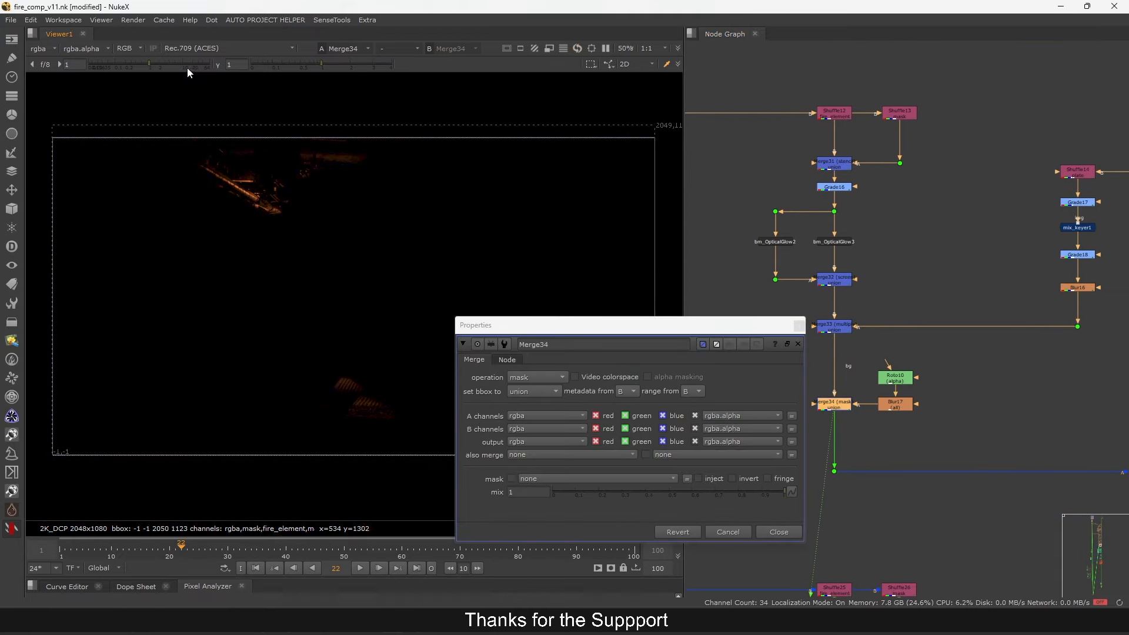
drag(189, 66, 228, 69)
scroll(299, 194, down, 2)
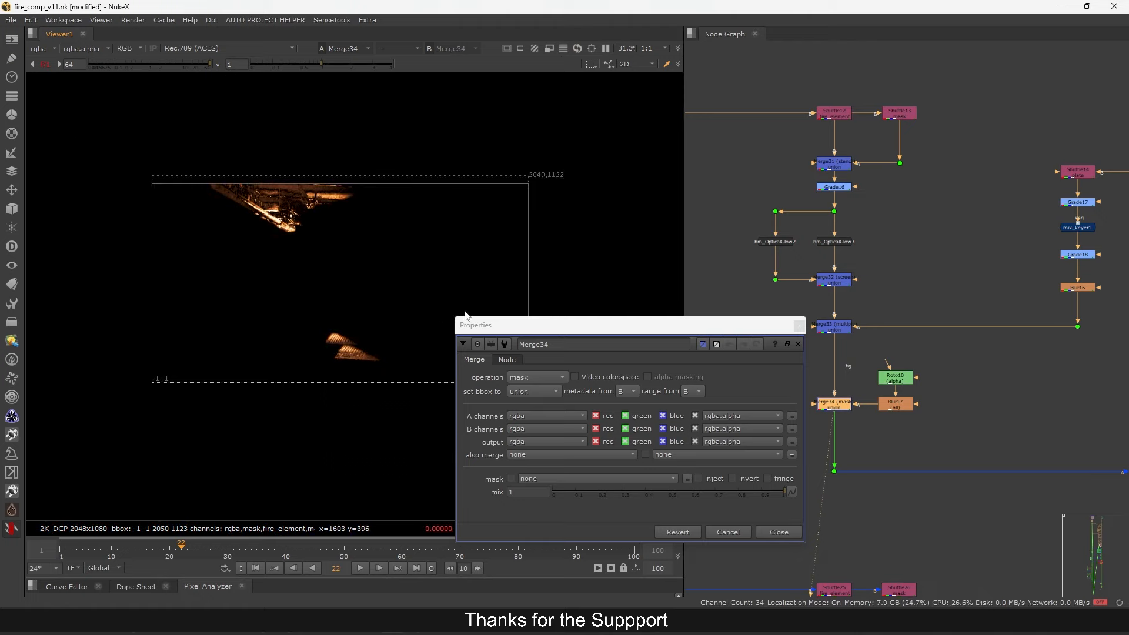
click(534, 392)
click(532, 417)
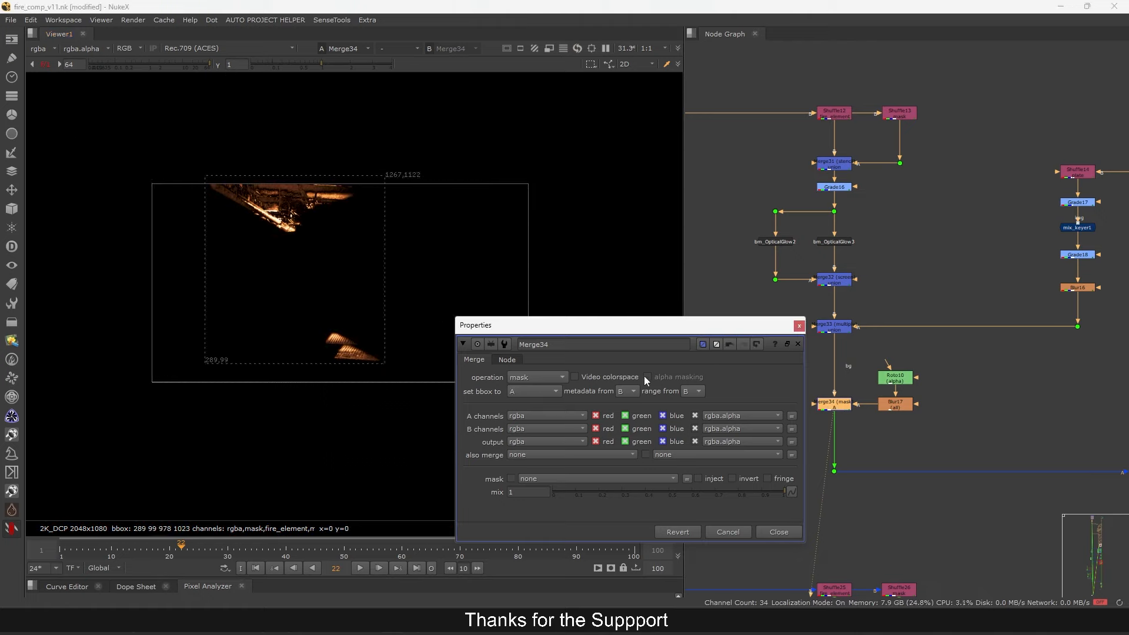
click(798, 325)
Compare the bounding box of the multiply merge above Merge34 with that of Merge34
click(825, 331)
key(1)
click(837, 405)
key(1)
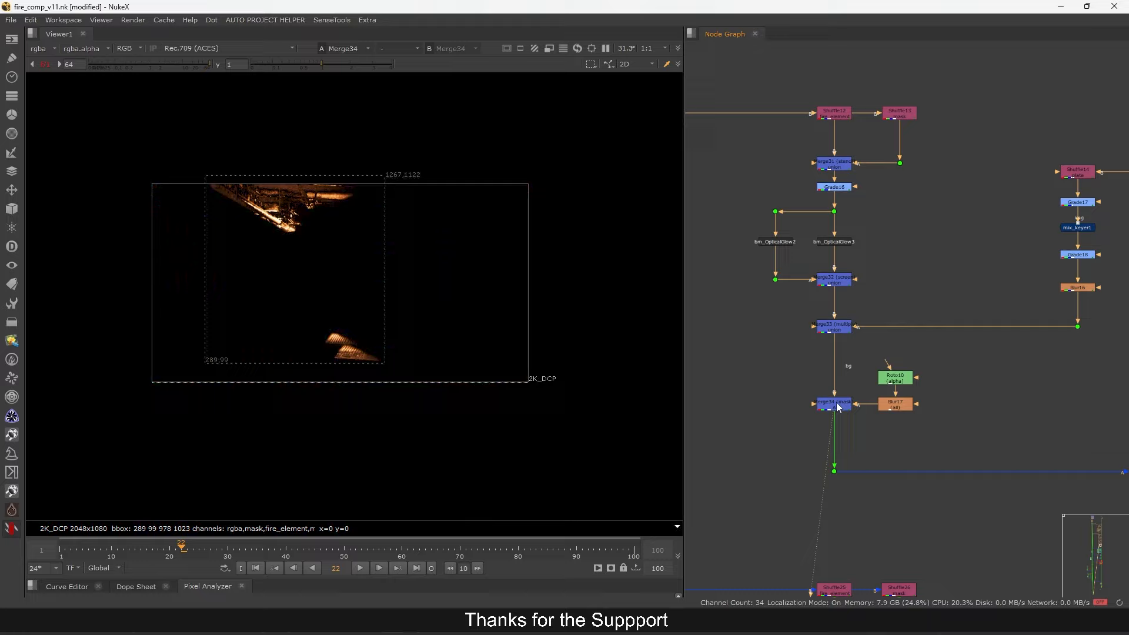
Reset the viewer gain to 1 and view the combined composite at Merge35
click(45, 64)
scroll(835, 329, down, 5)
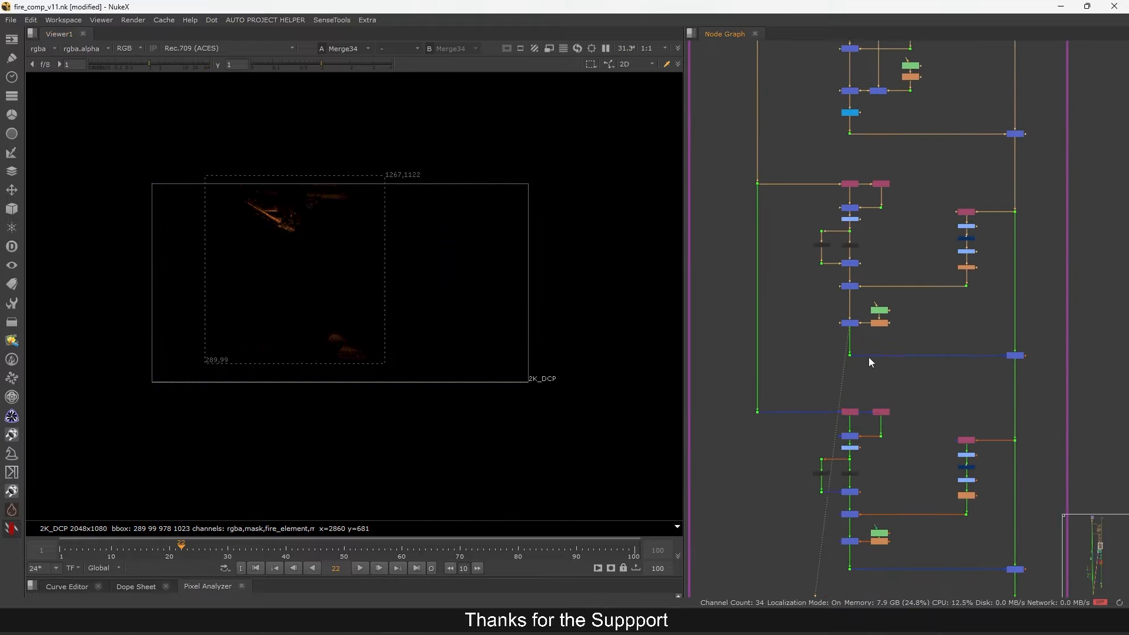
click(1016, 357)
key(1)
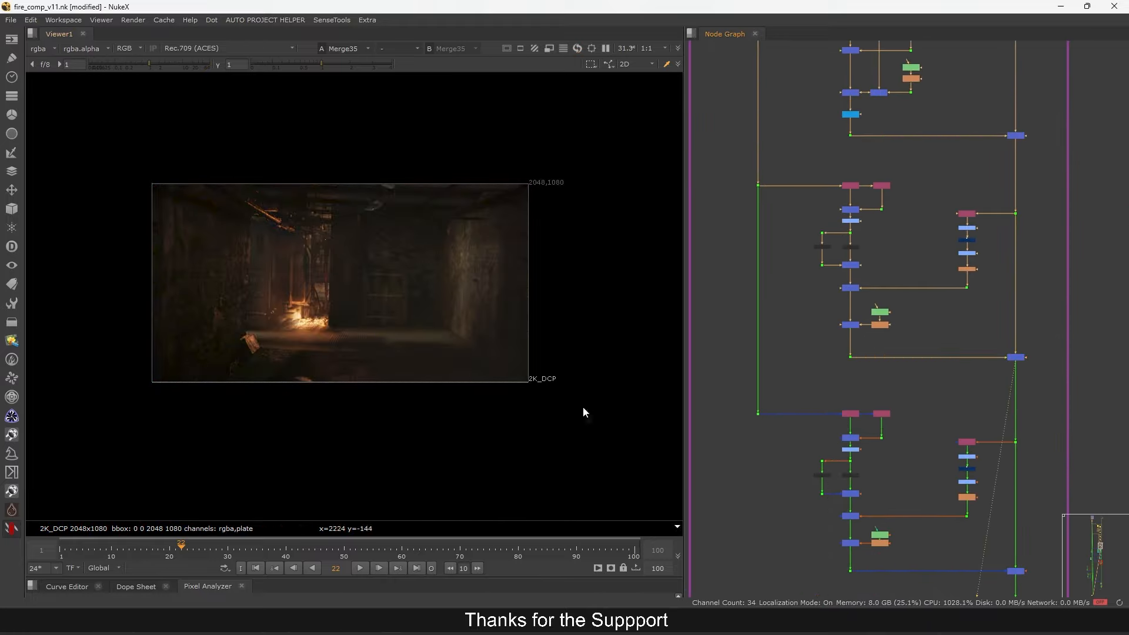
View Merge55 and the Merge56 mask in the following light branch to check their bounding boxes
middle_drag(866, 474, 880, 355)
scroll(880, 361, up, 6)
click(876, 391)
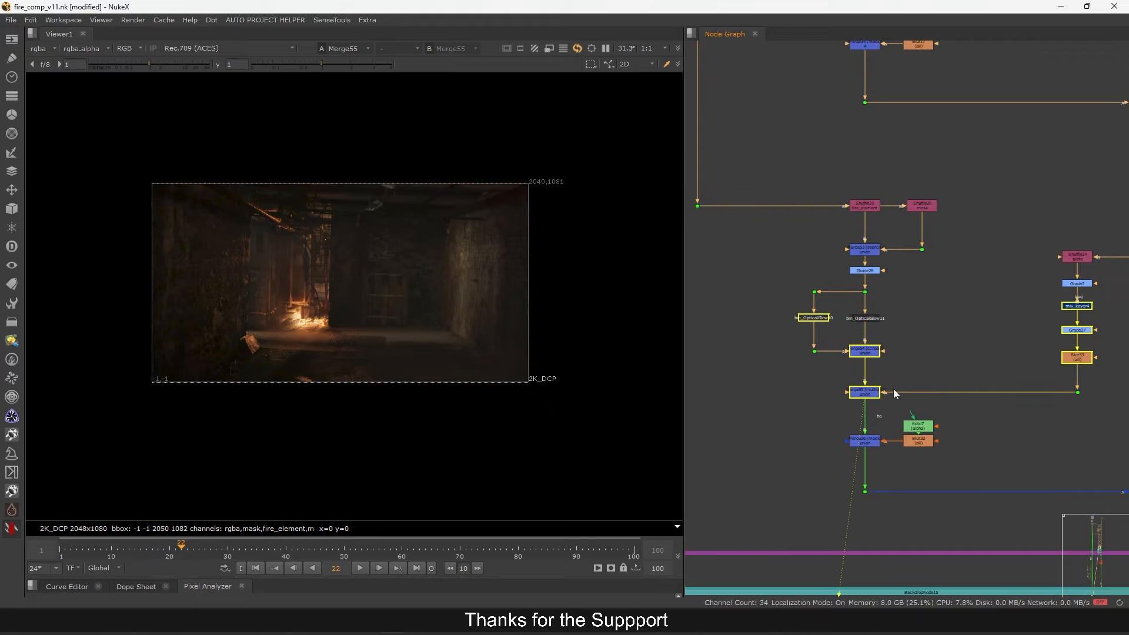
key(1)
click(865, 431)
key(1)
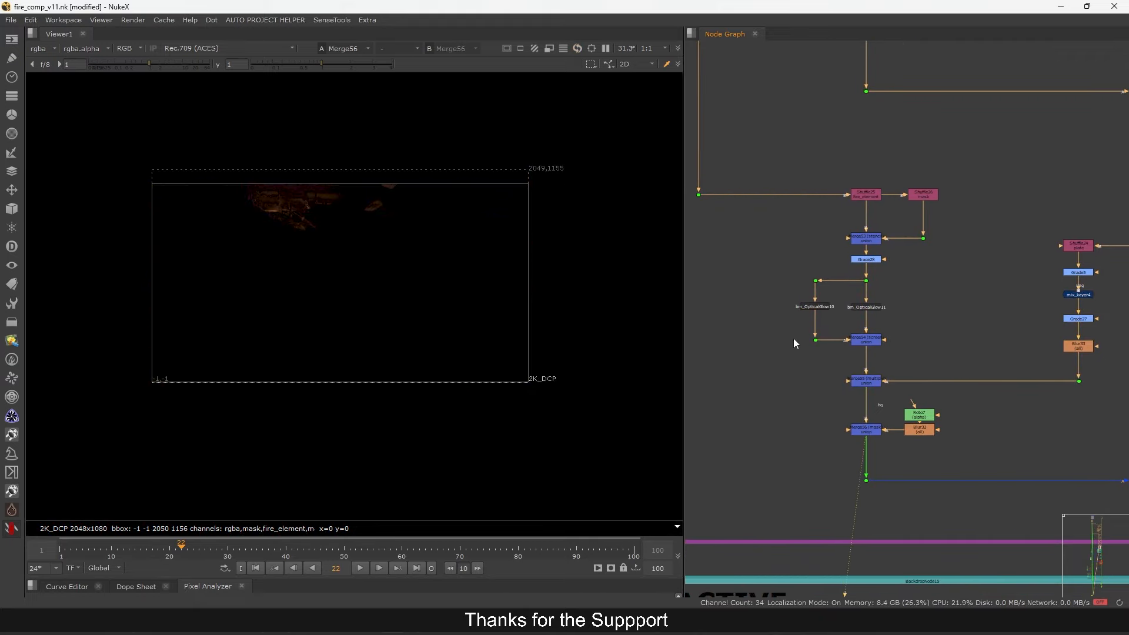
Raise the viewer gain to 64 and set the bounding box of the Merge56 mask node to intersection
drag(165, 66, 210, 65)
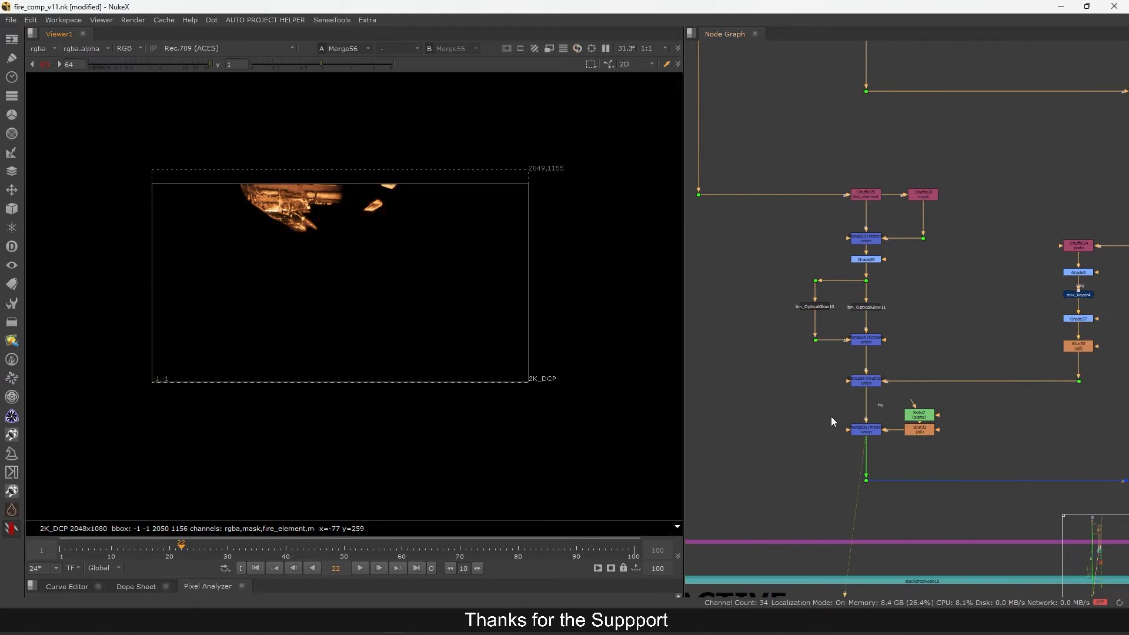
click(869, 430)
double_click(870, 431)
click(569, 419)
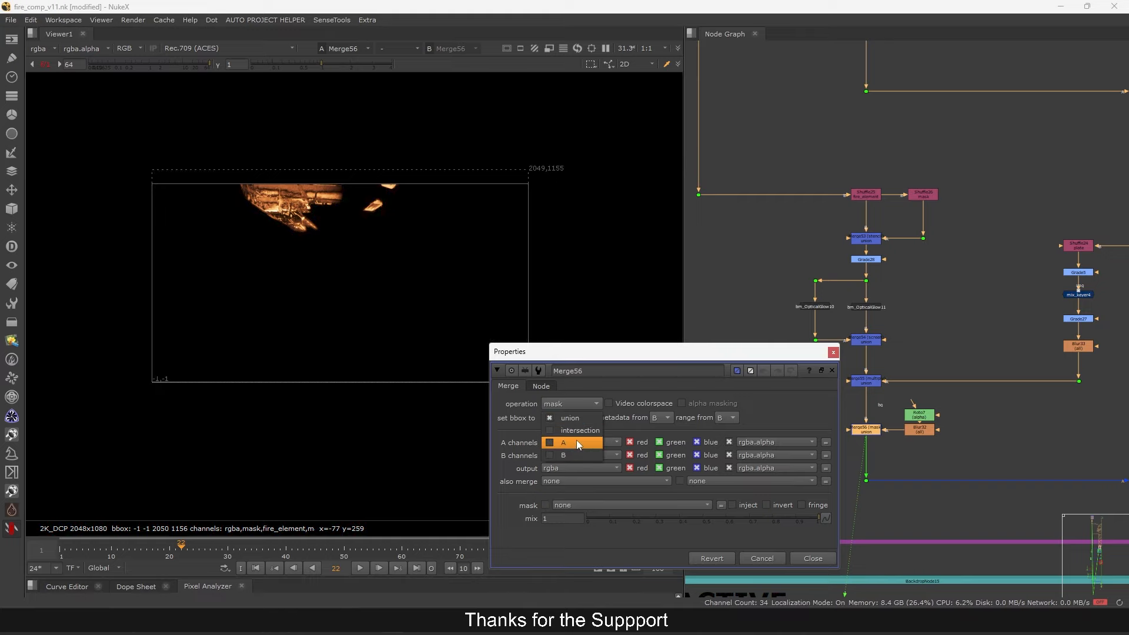
click(581, 433)
drag(823, 357, 772, 342)
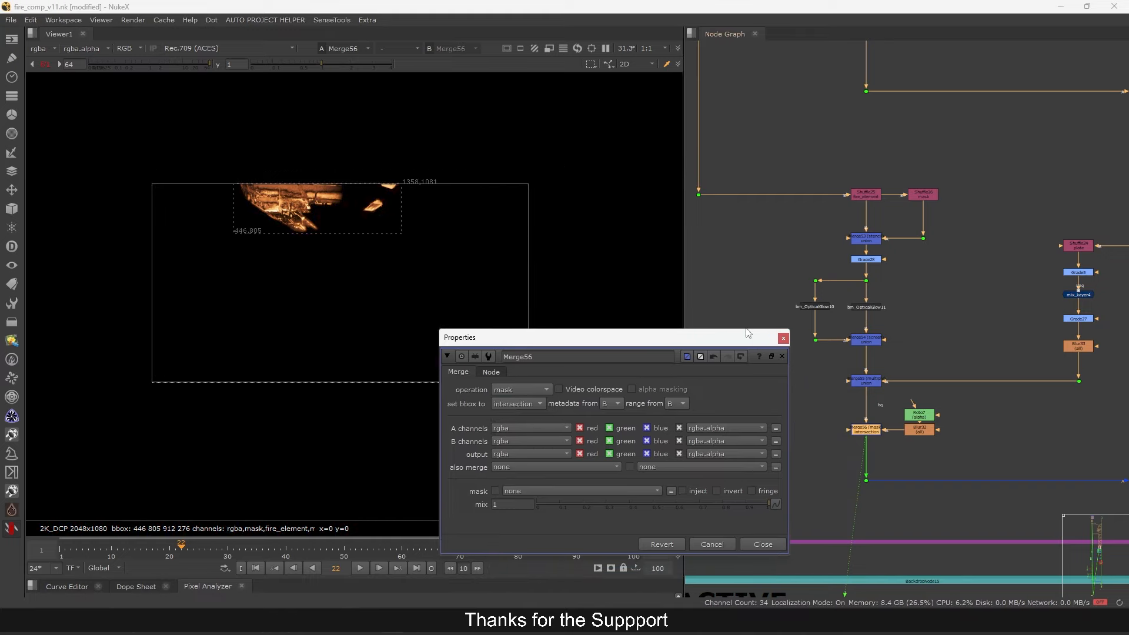
Compare the bounding boxes of Merge55, the blurred roto and Merge56, and close the Merge56 properties
middle_drag(875, 362, 907, 349)
click(904, 370)
key(1)
click(853, 341)
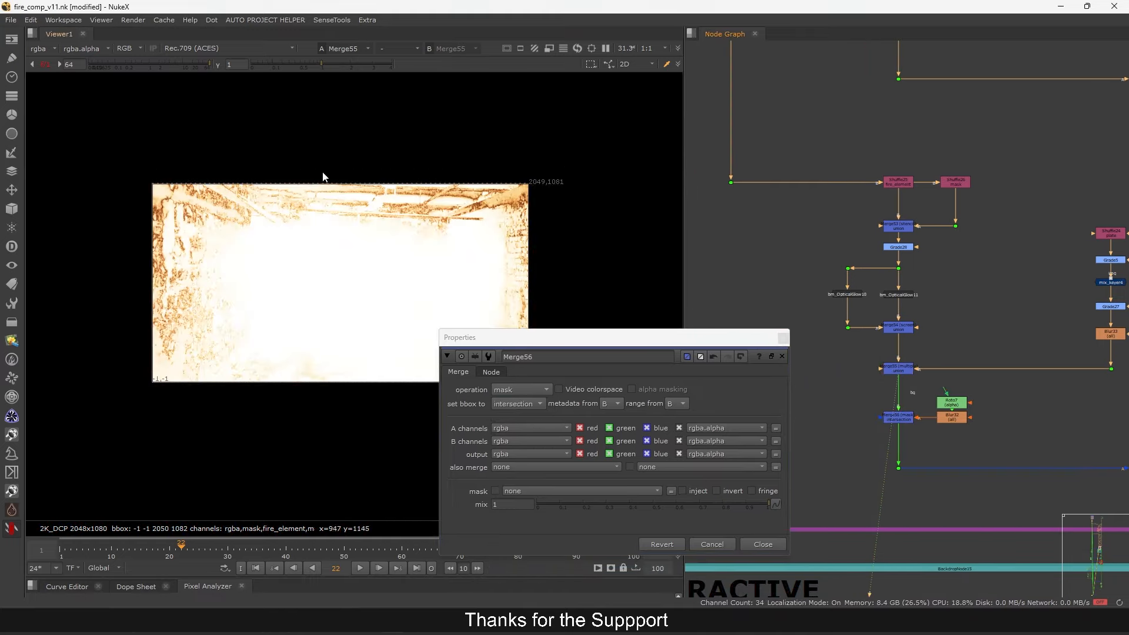
click(952, 417)
key(1)
drag(428, 140, 223, 208)
click(901, 420)
key(1)
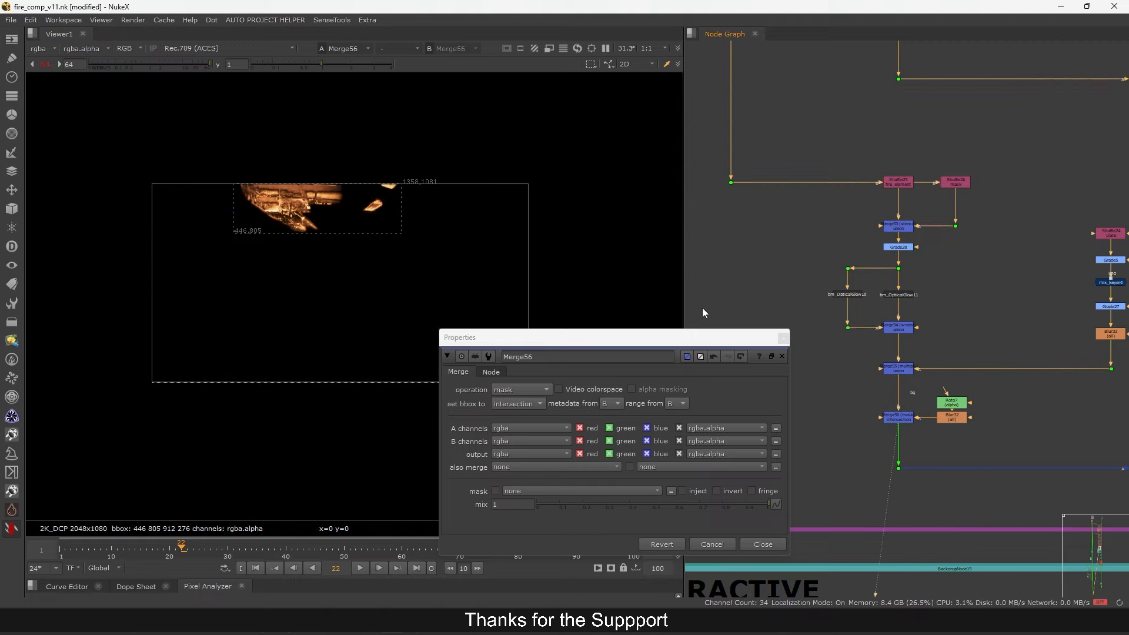
drag(475, 127, 219, 287)
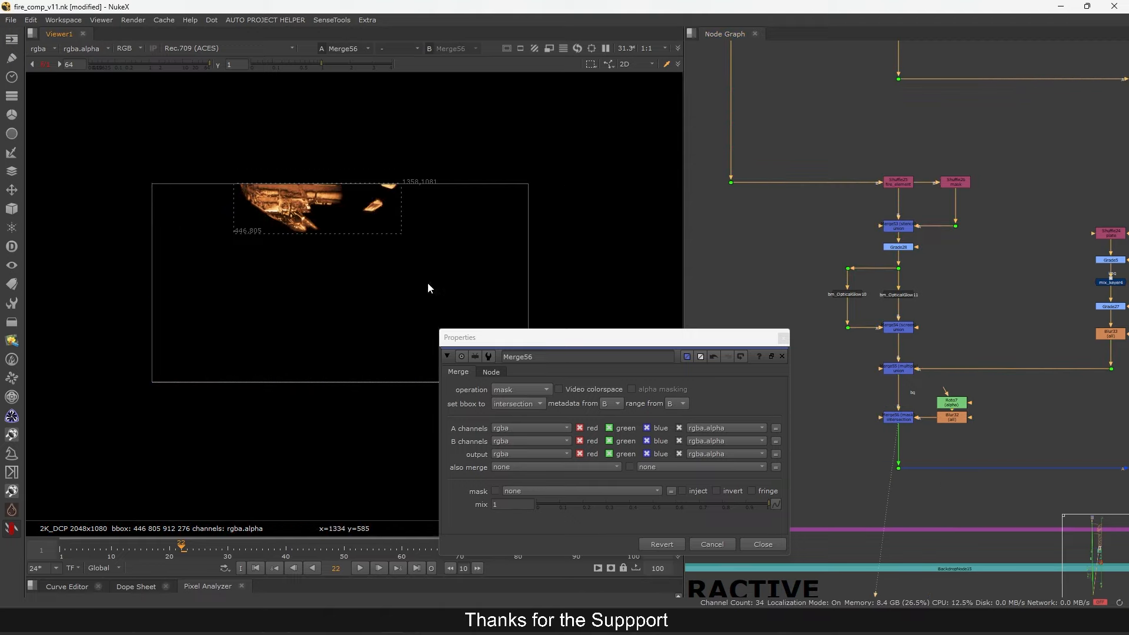
click(784, 337)
View the INTERACTIVE group's glow chain at Merge5, Merge7 and Merge16 to check the bounding boxes
scroll(847, 394, down, 6)
middle_drag(883, 337, 892, 291)
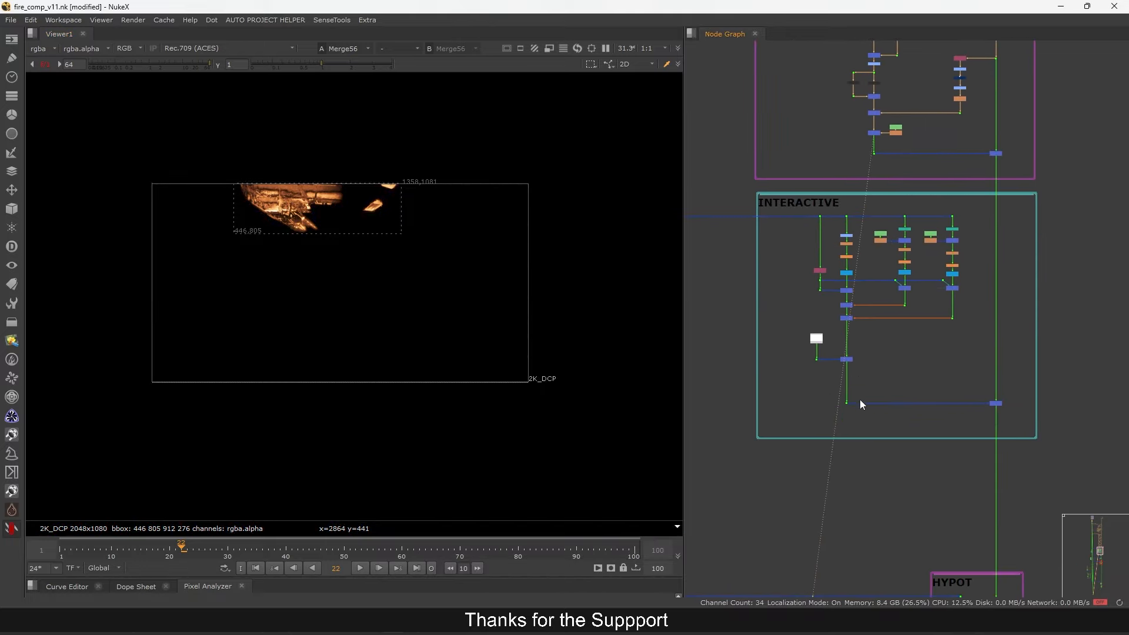
scroll(876, 348, up, 4)
scroll(836, 237, up, 4)
middle_drag(836, 237, 854, 293)
scroll(855, 273, up, 2)
click(855, 272)
key(1)
click(839, 318)
key(1)
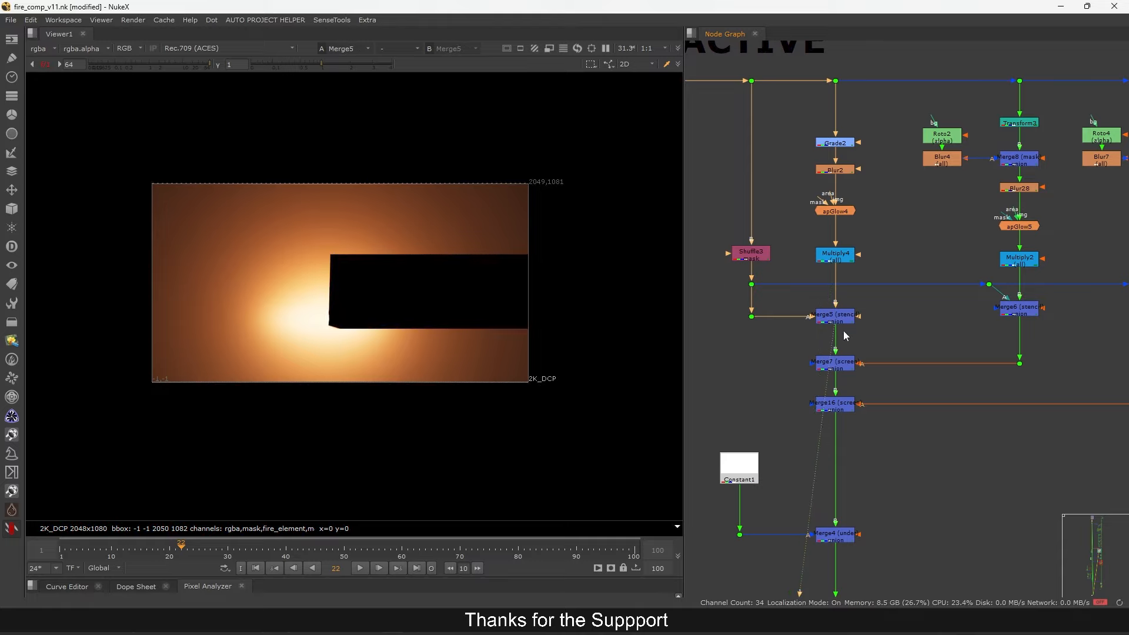
click(846, 365)
key(1)
click(843, 406)
key(1)
View Merge4 and the Merge3 composite at the end of the INTERACTIVE group
click(856, 435)
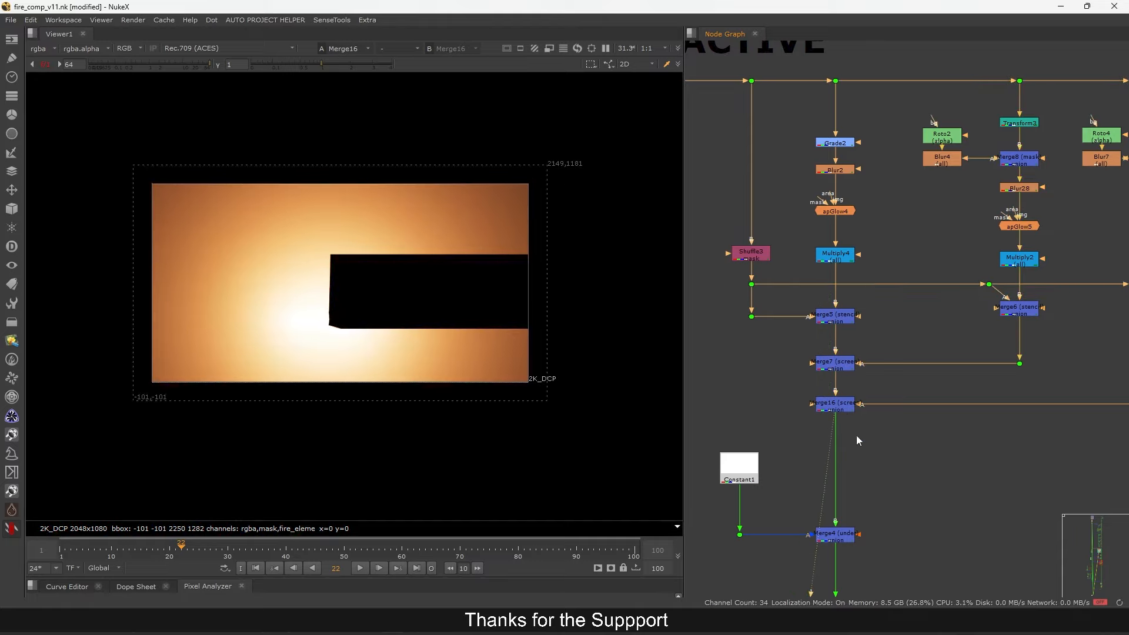
middle_drag(836, 532, 821, 406)
click(860, 428)
key(1)
click(866, 415)
scroll(866, 418, down, 4)
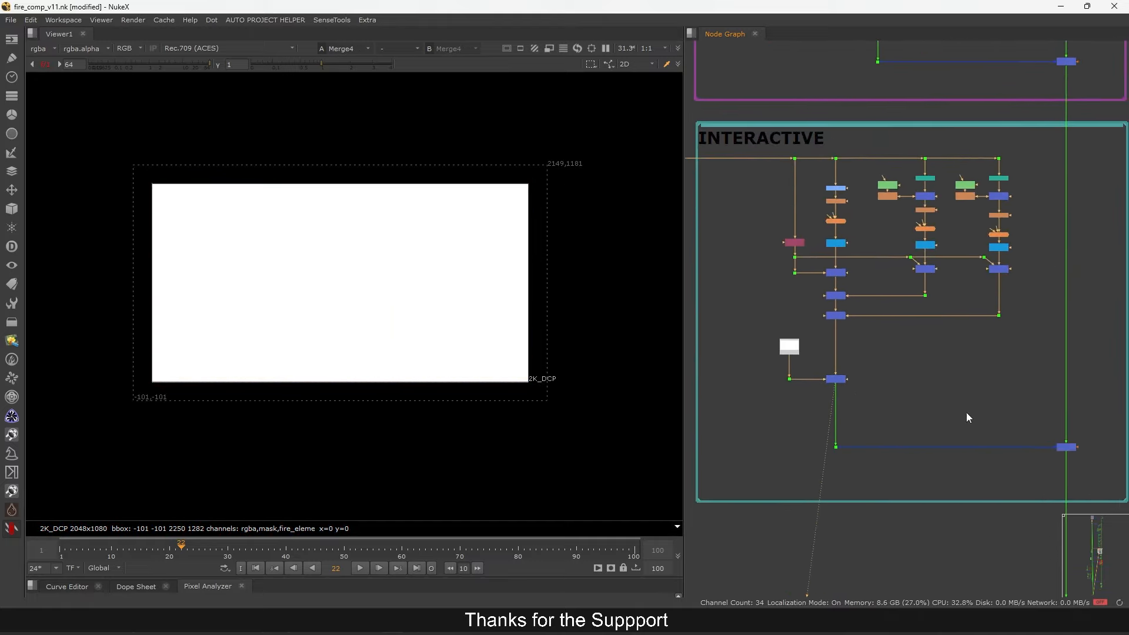
click(1066, 447)
key(1)
click(862, 417)
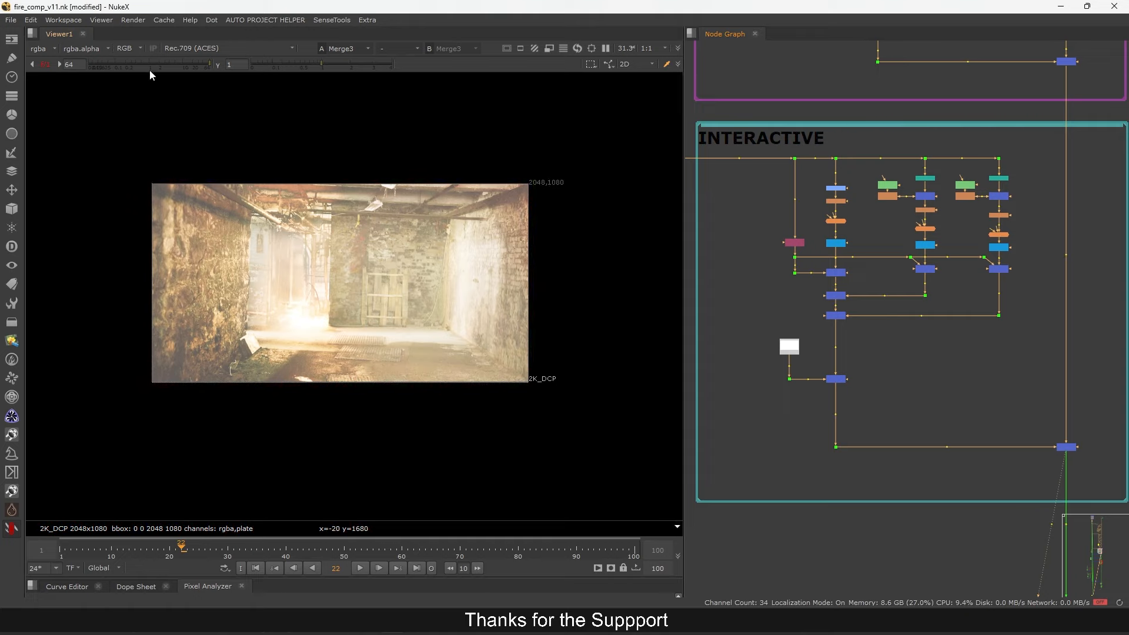
Reset the viewer gain to 1 and disable the Merge3 node
click(149, 65)
middle_drag(960, 424, 924, 382)
drag(972, 378, 1065, 425)
key(d)
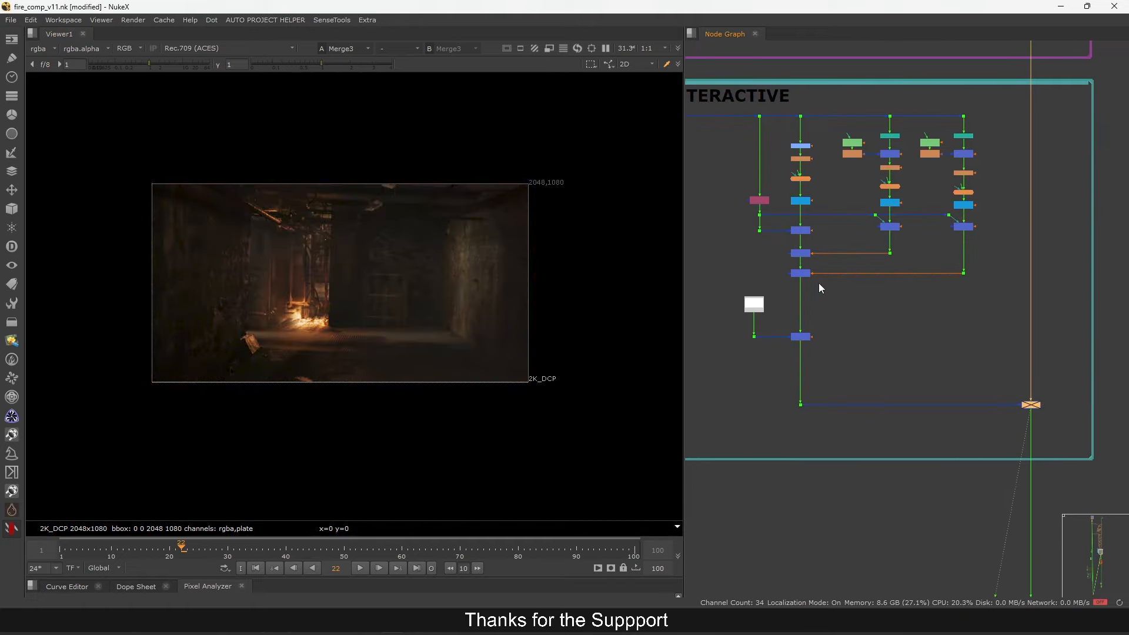
View the Merge8 and Merge14 mask nodes and inspect the Roto2 shape in its properties
scroll(819, 284, up, 3)
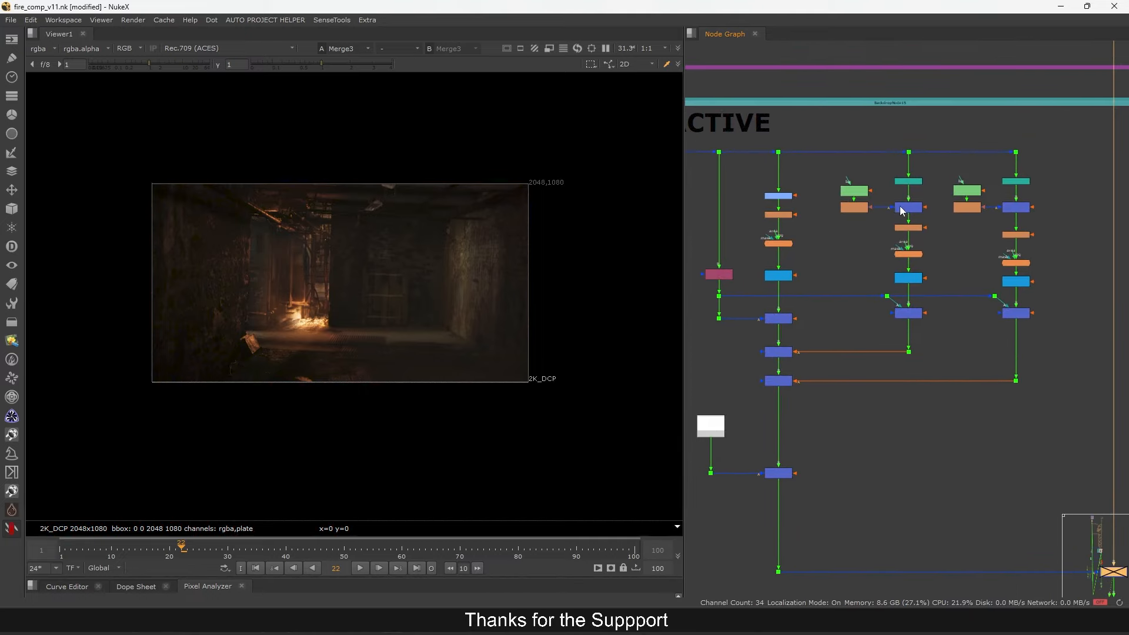
click(908, 209)
key(1)
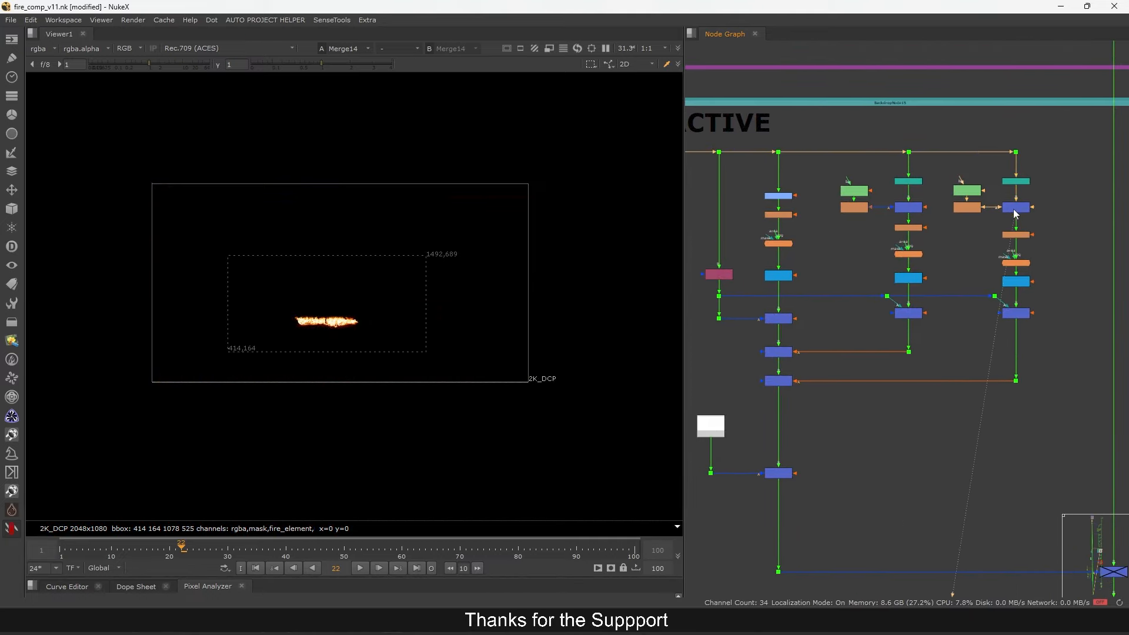
double_click(862, 195)
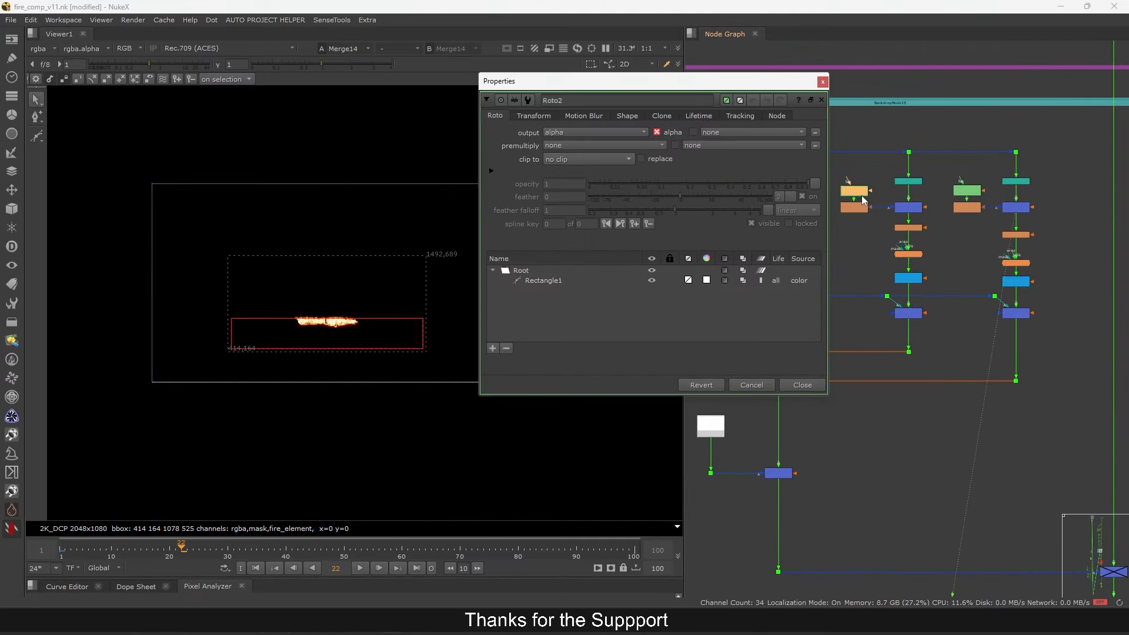
click(822, 82)
Compare the bounding boxes of Merge7, Merge16 and Merge5 in the INTERACTIVE group
click(774, 356)
key(1)
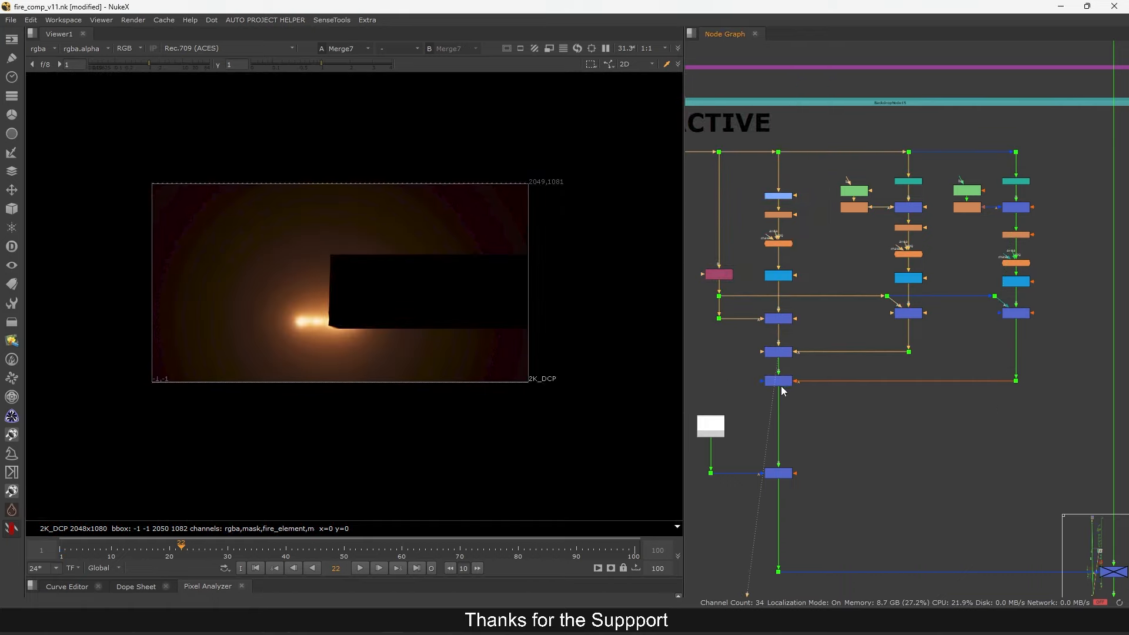
click(779, 384)
key(1)
middle_drag(781, 383, 858, 340)
drag(561, 139, 293, 370)
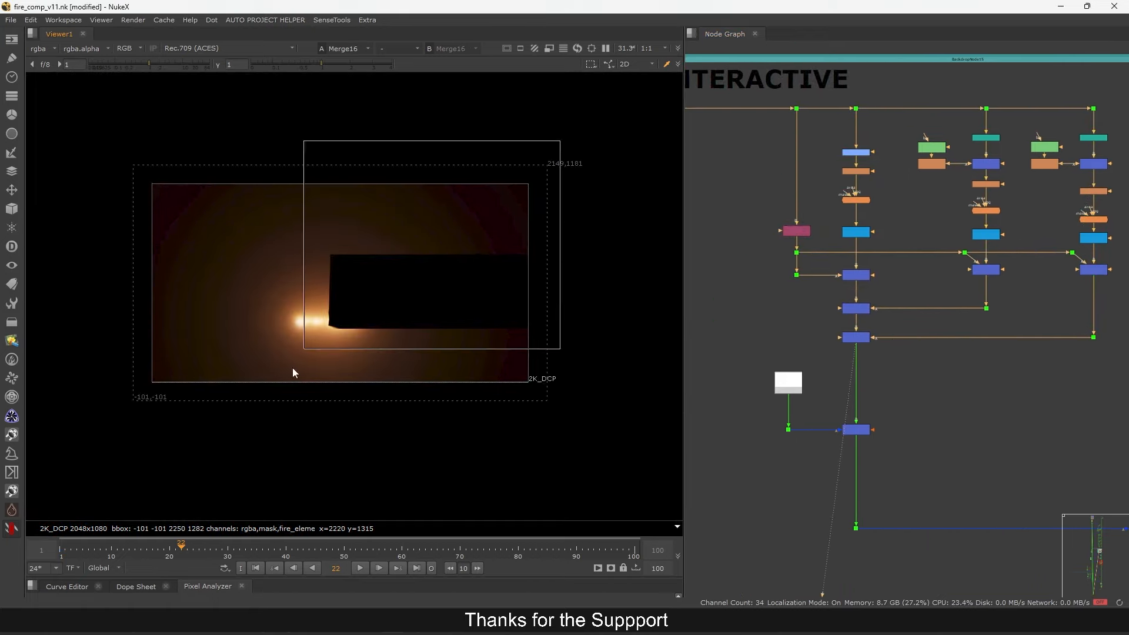
click(860, 276)
key(1)
Recheck Merge7 and Merge16, and examine the masked glow branches that feed them
scroll(870, 292, up, 3)
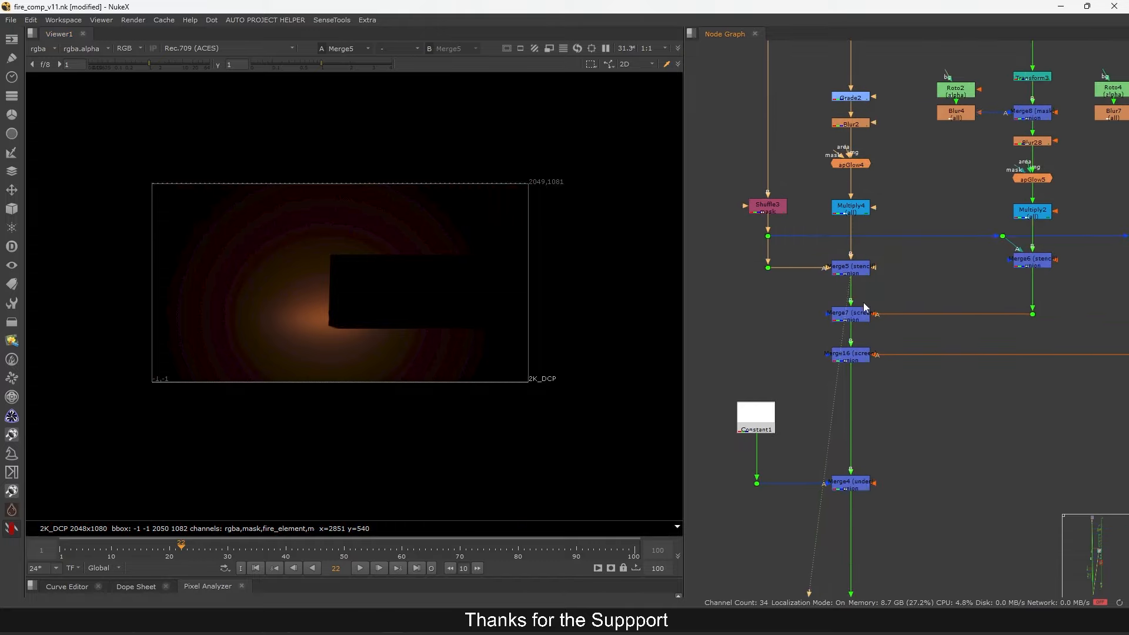
click(857, 314)
key(1)
click(857, 354)
key(1)
middle_drag(1117, 342, 873, 357)
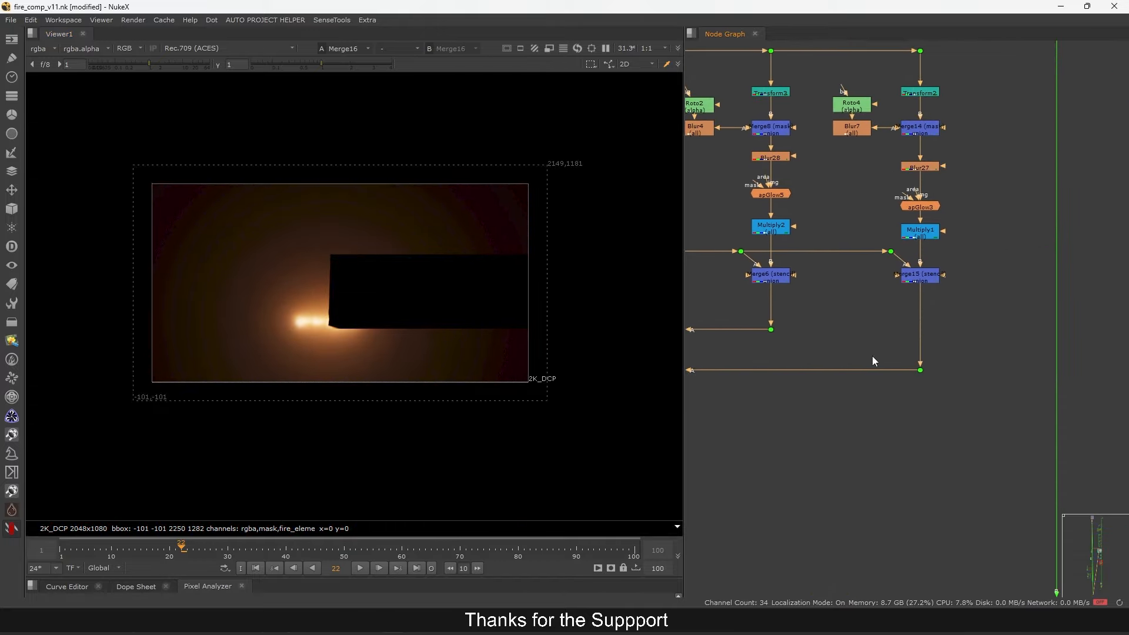
drag(967, 341, 881, 438)
key(1)
middle_drag(861, 325, 926, 387)
middle_drag(888, 347, 1114, 277)
scroll(897, 344, up, 2)
Set the bounding box of the Merge16 screen node to B
double_click(884, 365)
key(1)
click(606, 351)
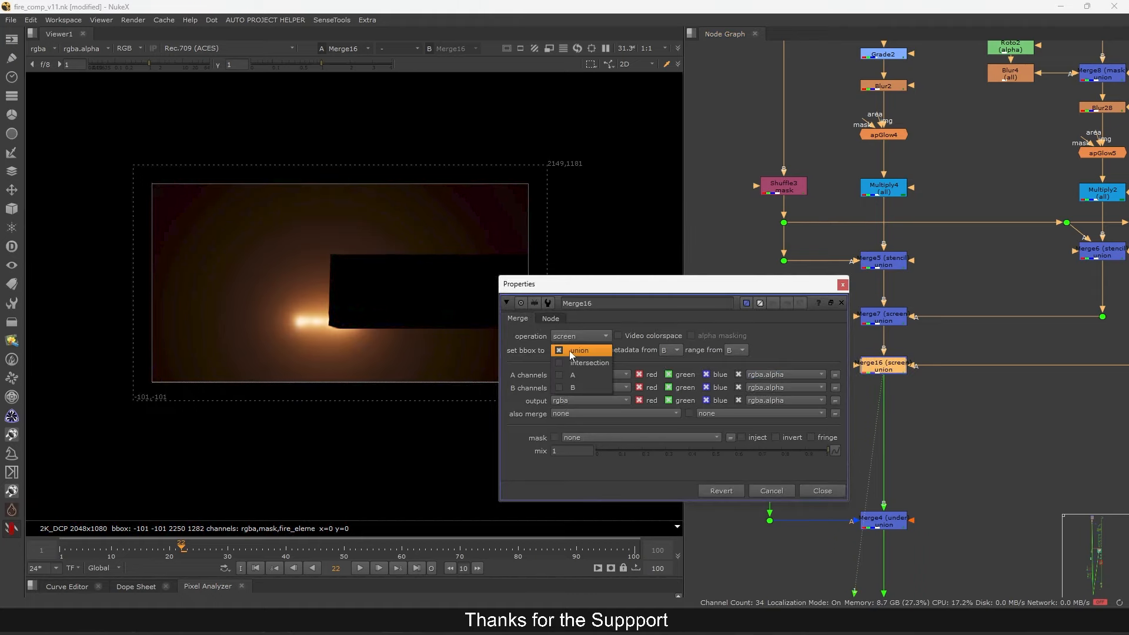
click(574, 388)
click(843, 284)
scroll(841, 301, down, 5)
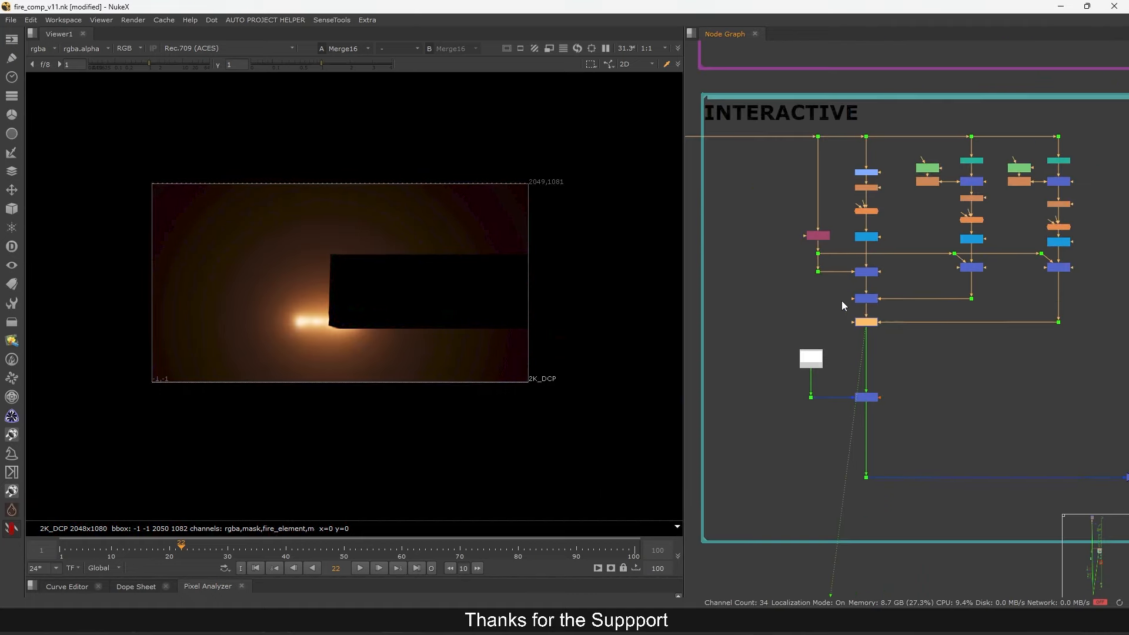
View Transform2, Merge14, Blur27 and apGlow3 in turn, comparing their bounding boxes along the last INTERACTIVE branch
scroll(954, 268, up, 8)
click(940, 178)
key(1)
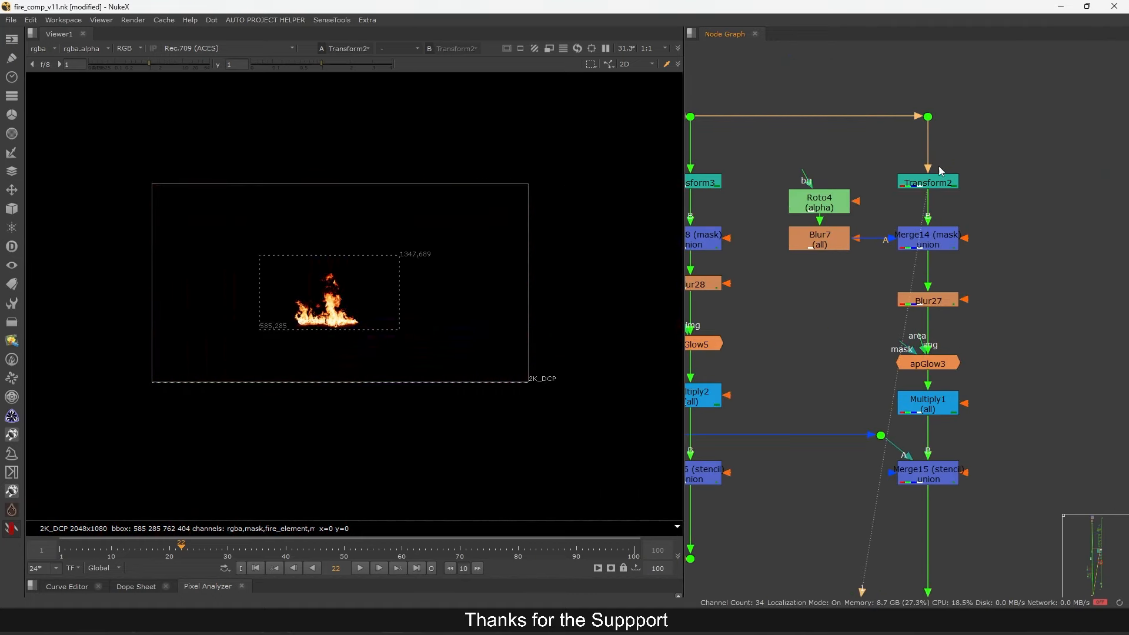
click(934, 242)
key(1)
click(939, 300)
key(1)
middle_drag(941, 363, 944, 315)
drag(944, 316, 944, 306)
key(1)
middle_drag(943, 357, 955, 301)
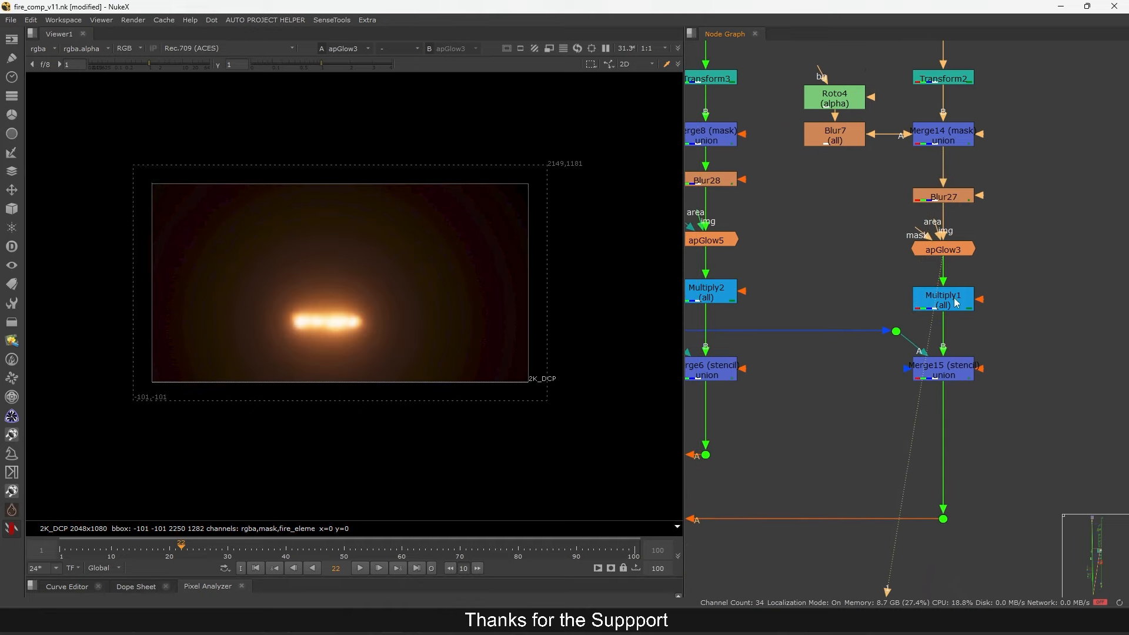
Check the bounding boxes of Multiply1 and the Merge15 stencil node below apGlow3
click(956, 303)
key(1)
click(948, 375)
key(1)
View apGlow3 and set its overscan to 50
middle_drag(993, 241, 994, 279)
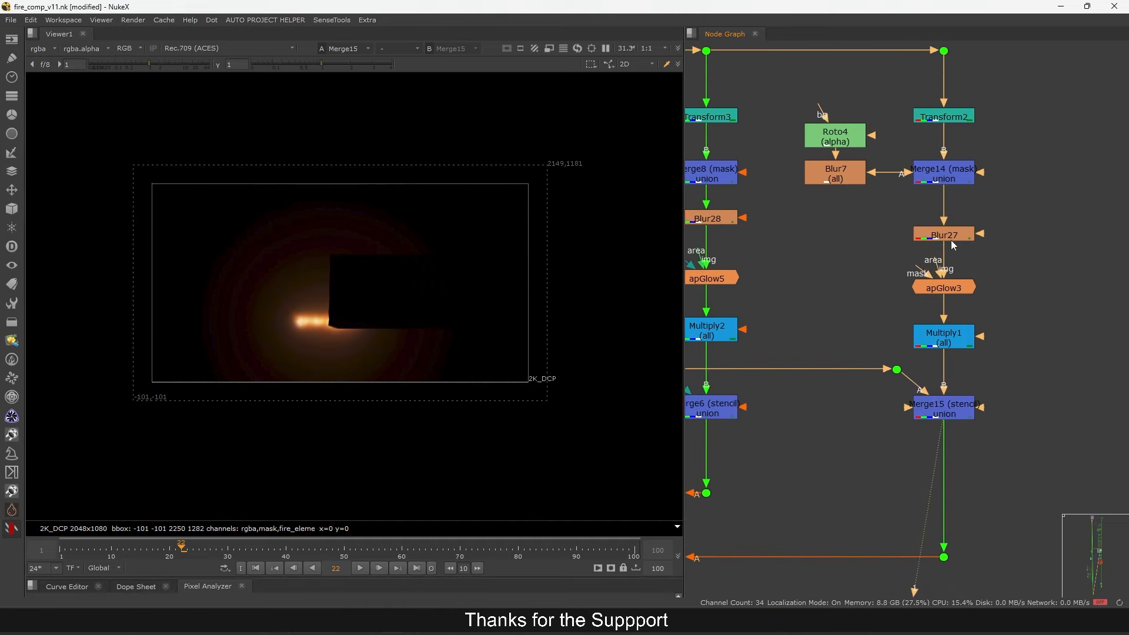
click(956, 286)
key(1)
double_click(957, 285)
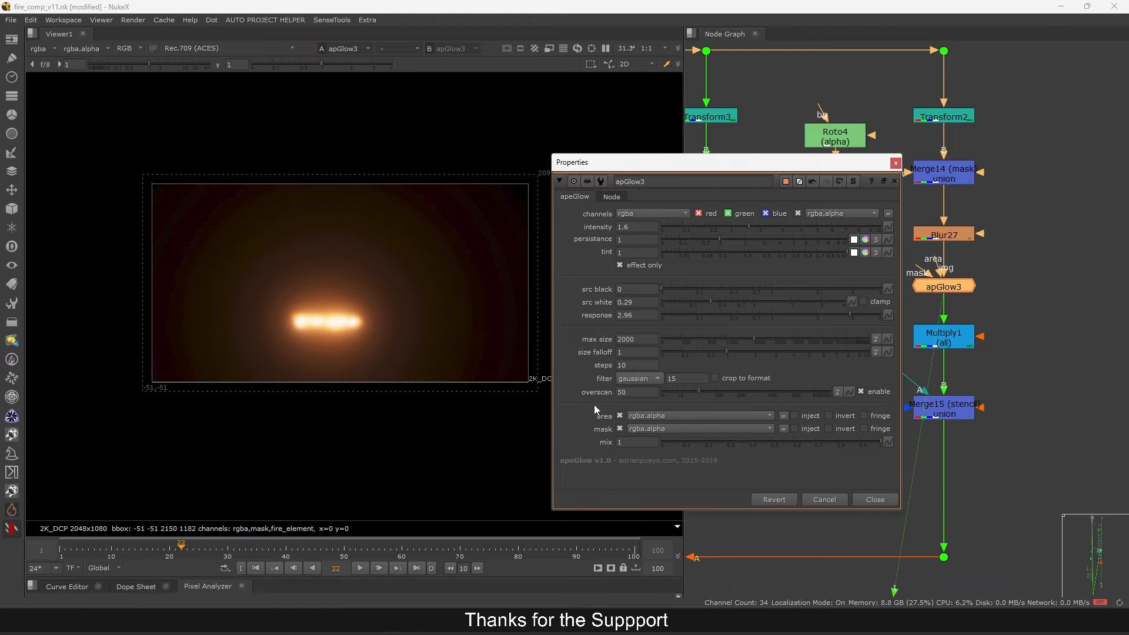
click(895, 162)
View the dot at the end of the INTERACTIVE group, and re-enable the Merge3 node on the main pipe
scroll(884, 199, down, 6)
middle_drag(825, 354, 896, 284)
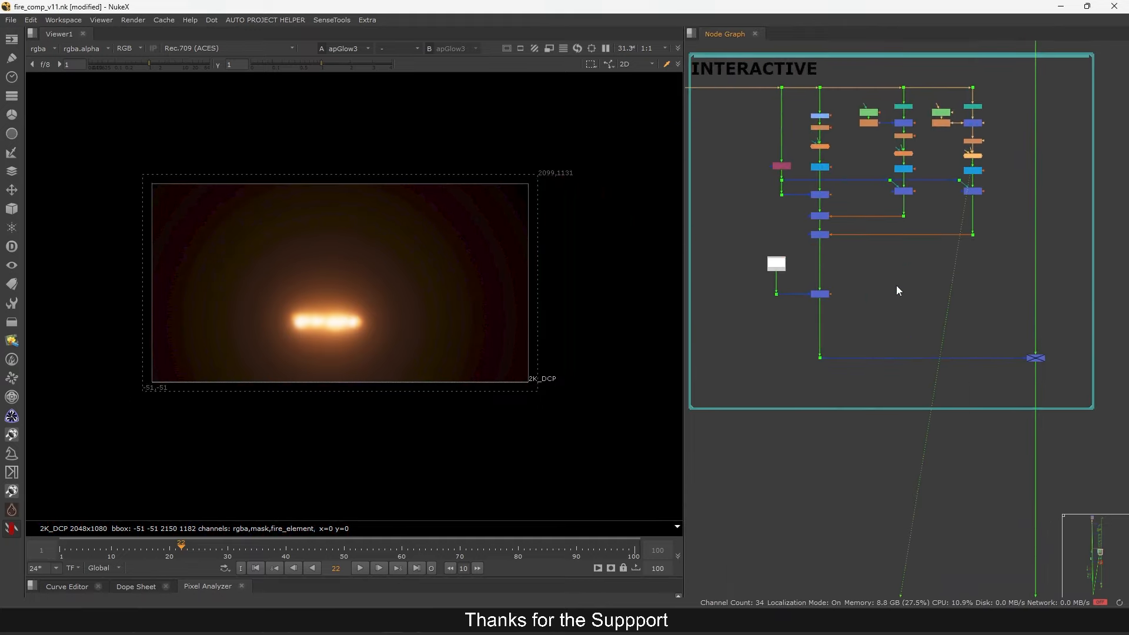
click(820, 357)
key(1)
click(1035, 358)
key(1)
key(d)
Examine the bounding boxes through the HYPOT group, from its input to Glow_Exponential and Multiply3
scroll(989, 394, down, 8)
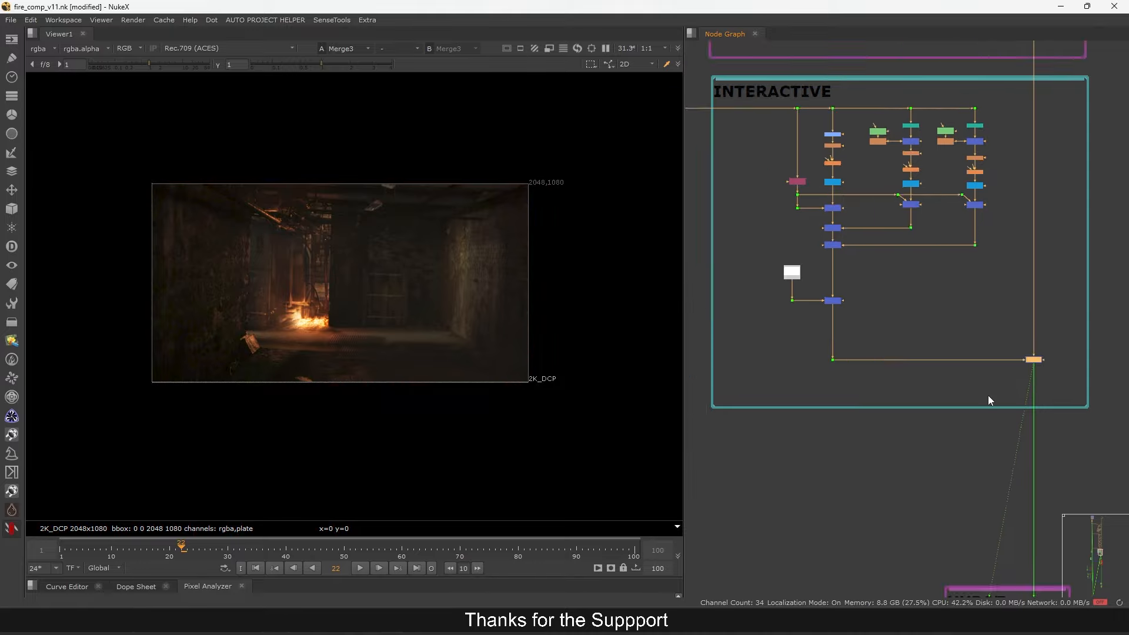
middle_drag(952, 482, 958, 266)
scroll(1003, 277, up, 5)
scroll(1007, 277, up, 5)
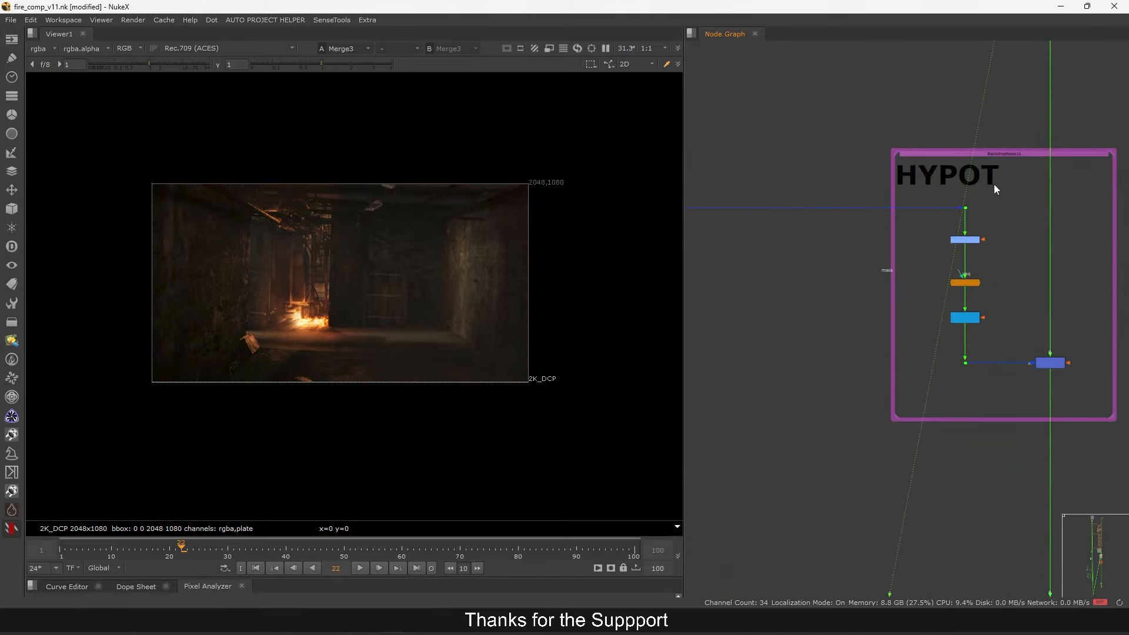
click(965, 238)
key(1)
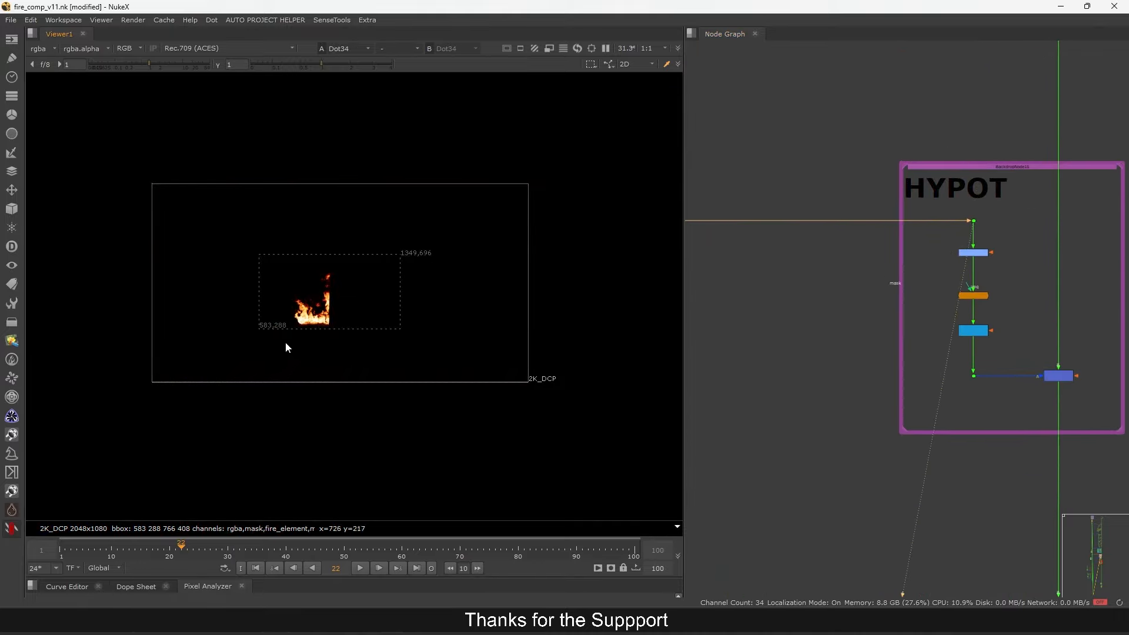
scroll(318, 261, up, 3)
scroll(978, 271, up, 3)
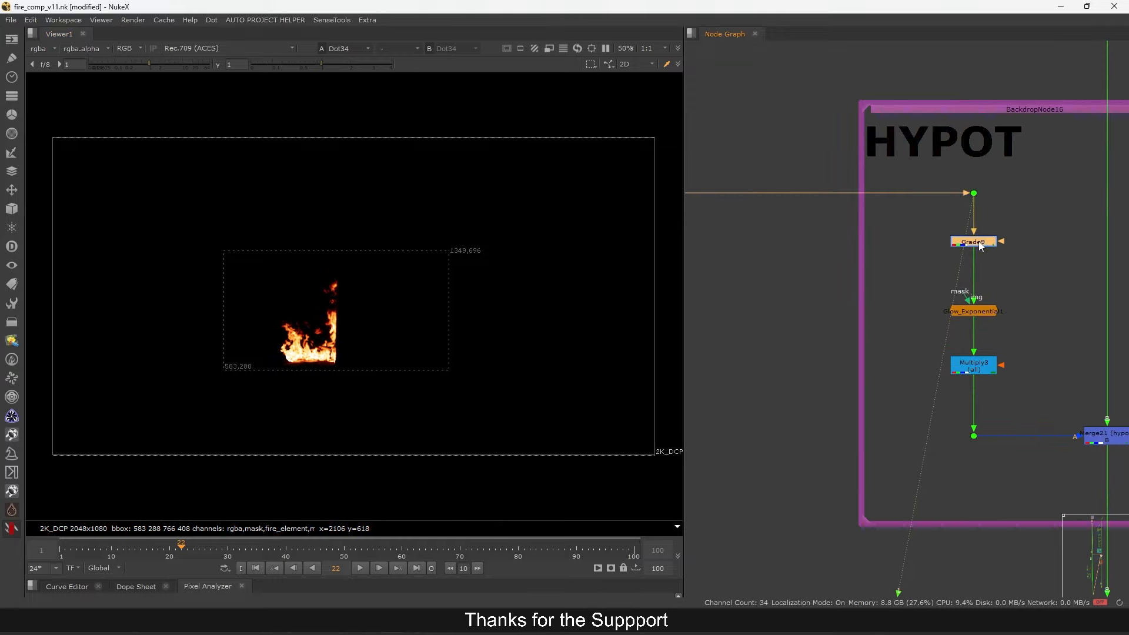
click(977, 308)
key(1)
drag(974, 337, 974, 325)
key(1)
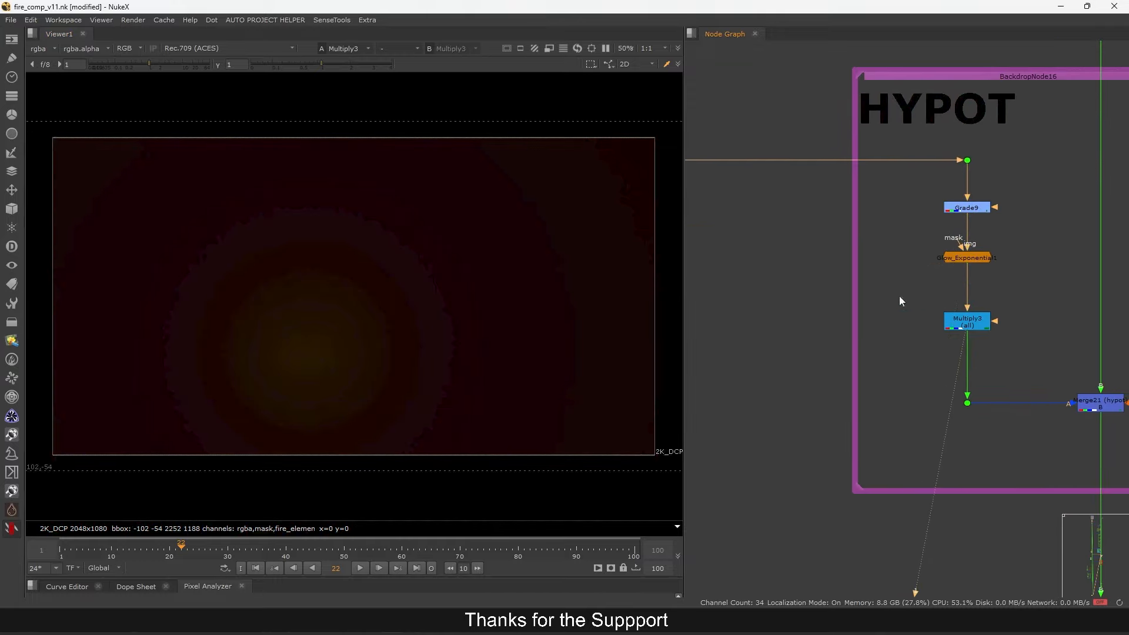
View the Merge21 hypot node and toggle its enabled state to compare its contribution
scroll(494, 380, down, 3)
middle_drag(1085, 402, 1006, 372)
click(1025, 375)
key(1)
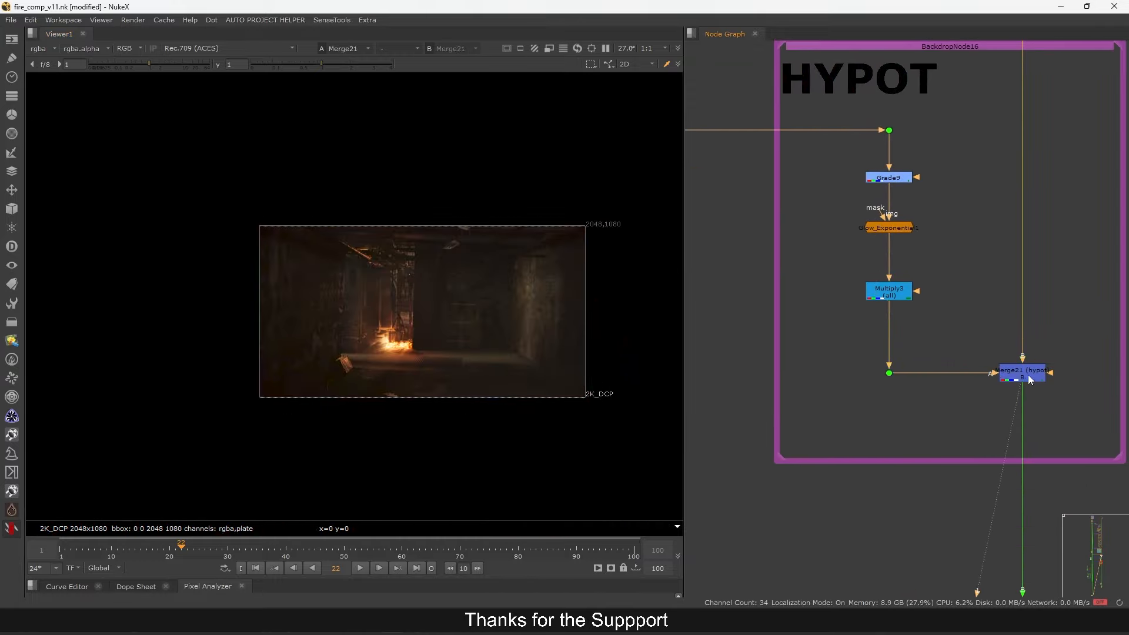
key(d)
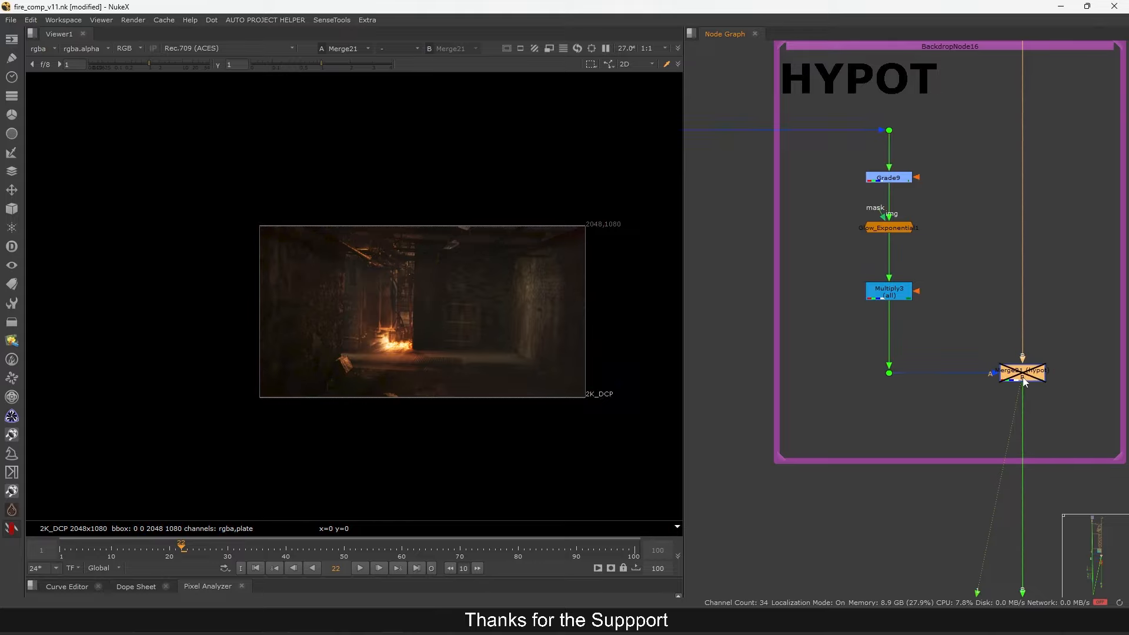
View the bm_Lightwrap node in the LIGHTWRAP group to check its bounding box
scroll(1009, 387, down, 5)
middle_drag(965, 503, 949, 348)
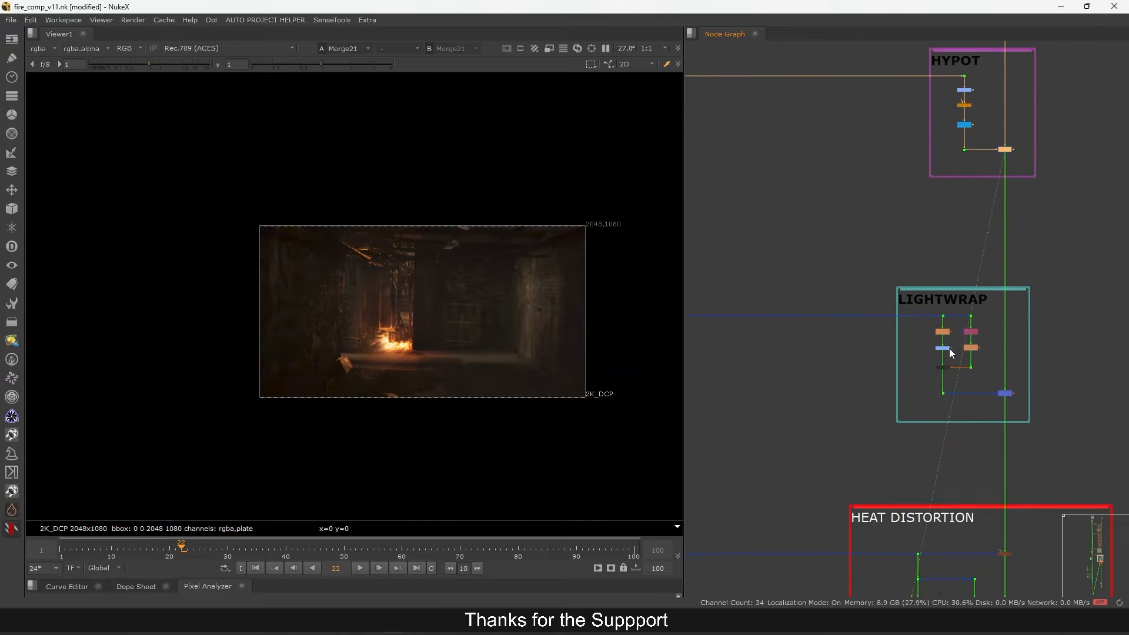
scroll(961, 351, up, 3)
scroll(960, 353, up, 2)
click(956, 356)
key(1)
scroll(959, 361, up, 1)
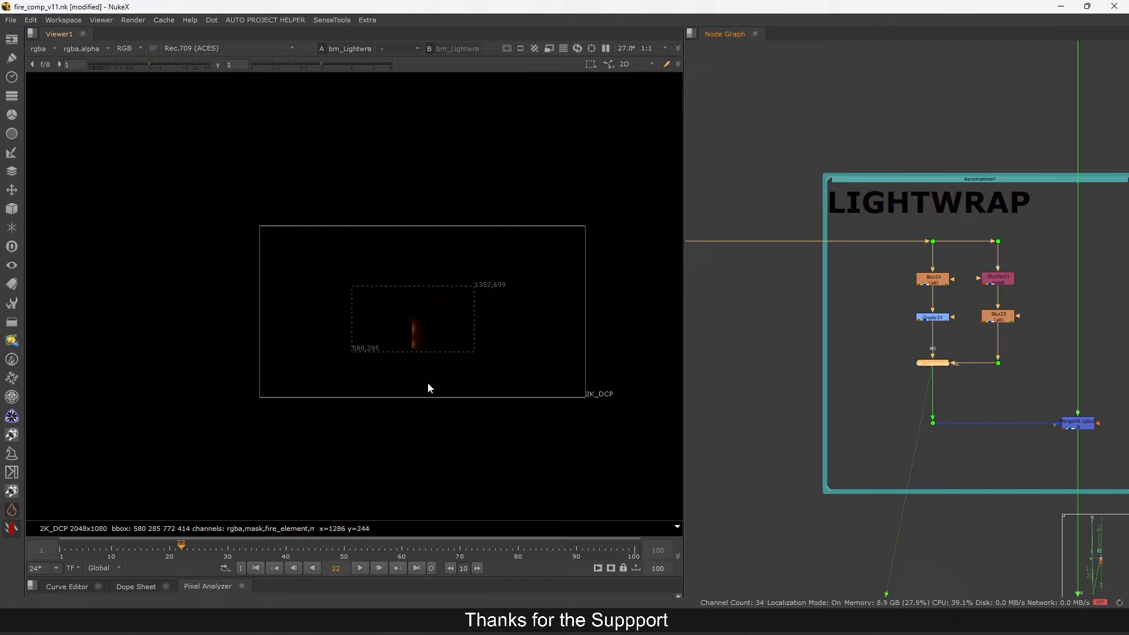
View Blur24 and Shuffle21 in the LIGHTWRAP group and inspect the channel routing in Shuffle21's properties
key(f)
click(930, 282)
key(1)
double_click(990, 280)
key(1)
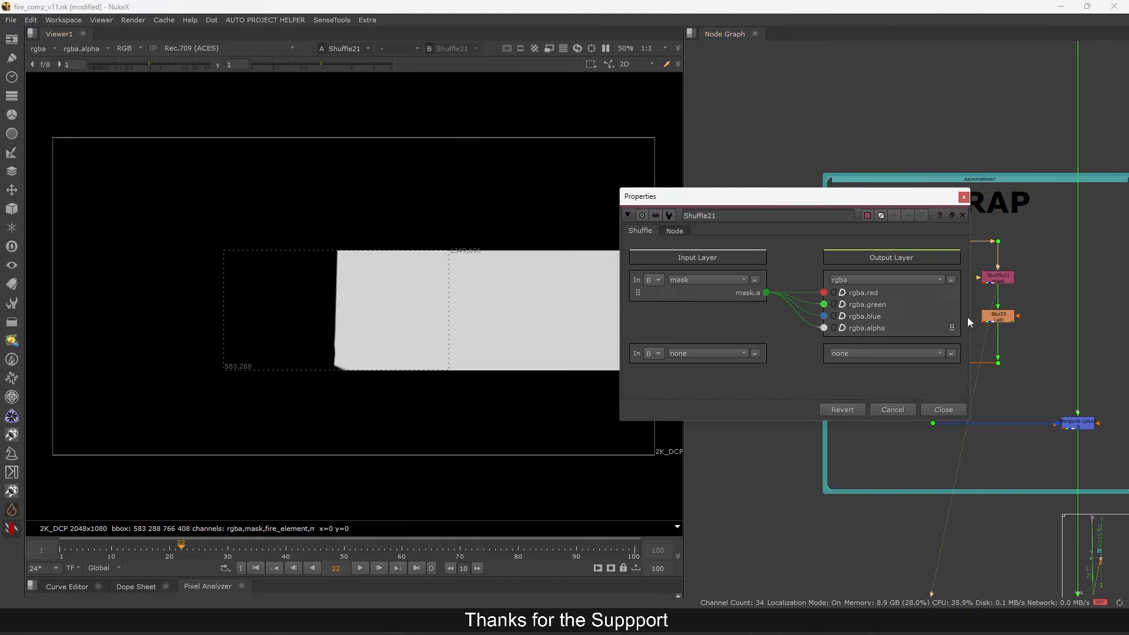
click(953, 408)
key(1)
Compare the bounding boxes of Grade34, bm_Lightwrap and the Merge46 node in the LIGHTWRAP group
click(932, 318)
key(1)
click(941, 362)
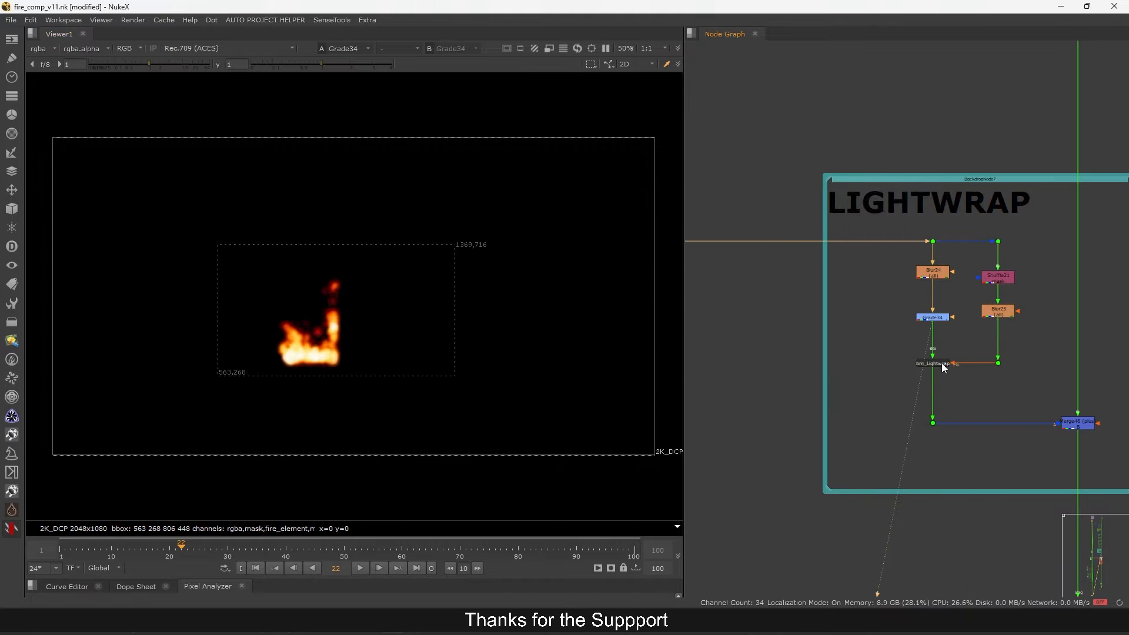
key(1)
middle_drag(970, 400, 946, 378)
drag(957, 376, 862, 450)
click(1053, 404)
key(1)
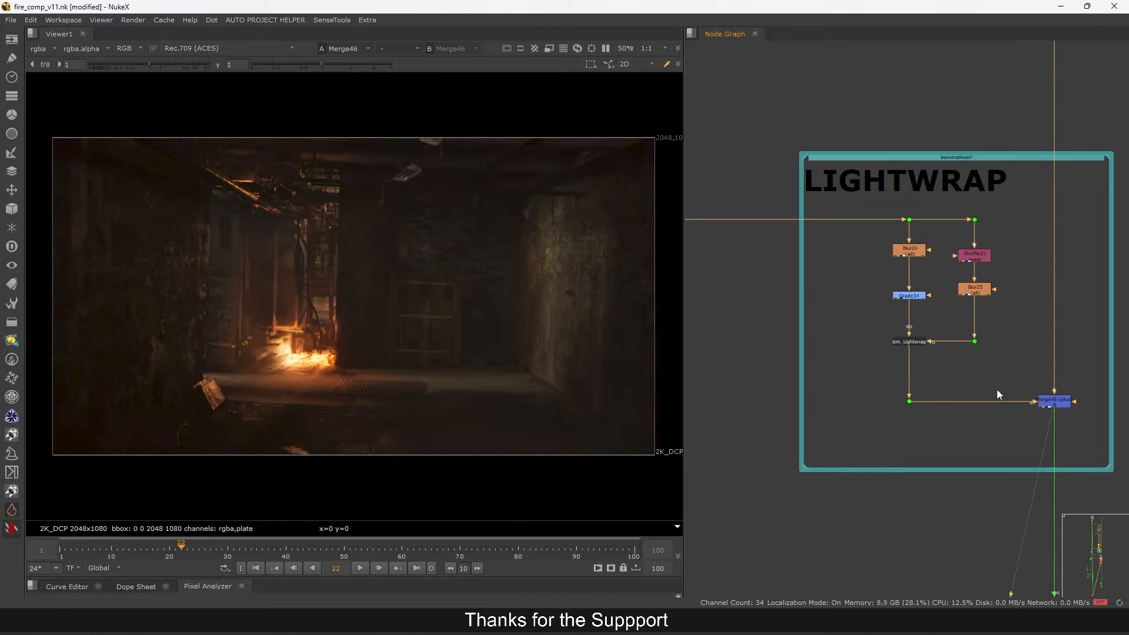
Check the bounding boxes of Defocus1 in the DEFOCUS group and Merge2 in the MASK group
scroll(997, 389, down, 8)
scroll(941, 356, up, 5)
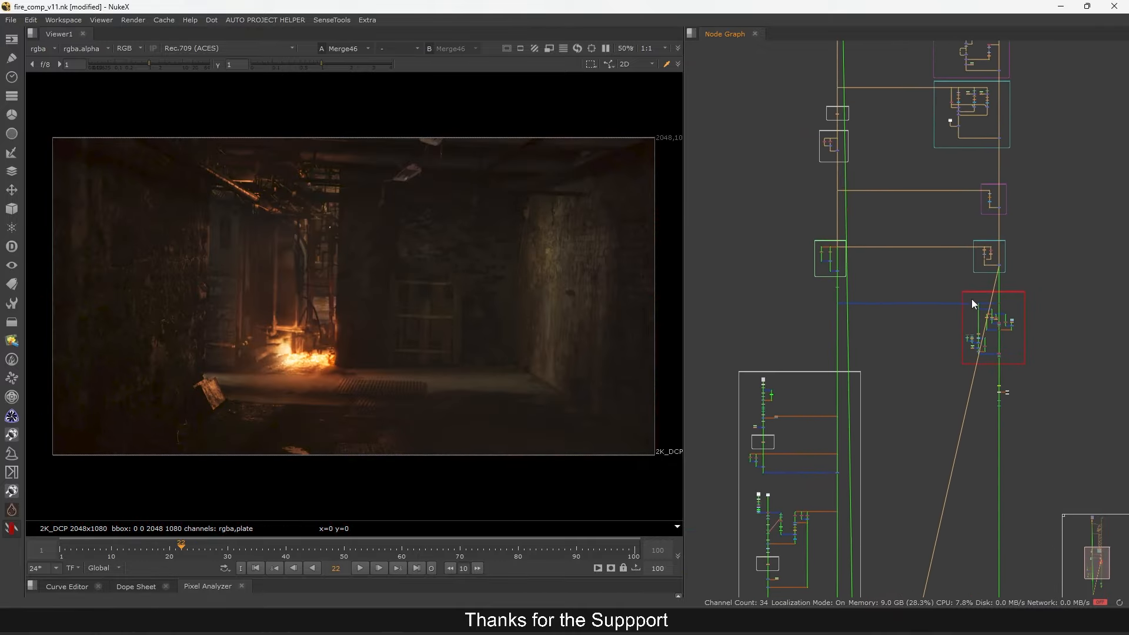
drag(998, 280, 1003, 276)
scroll(1004, 276, down, 7)
middle_drag(929, 250, 954, 370)
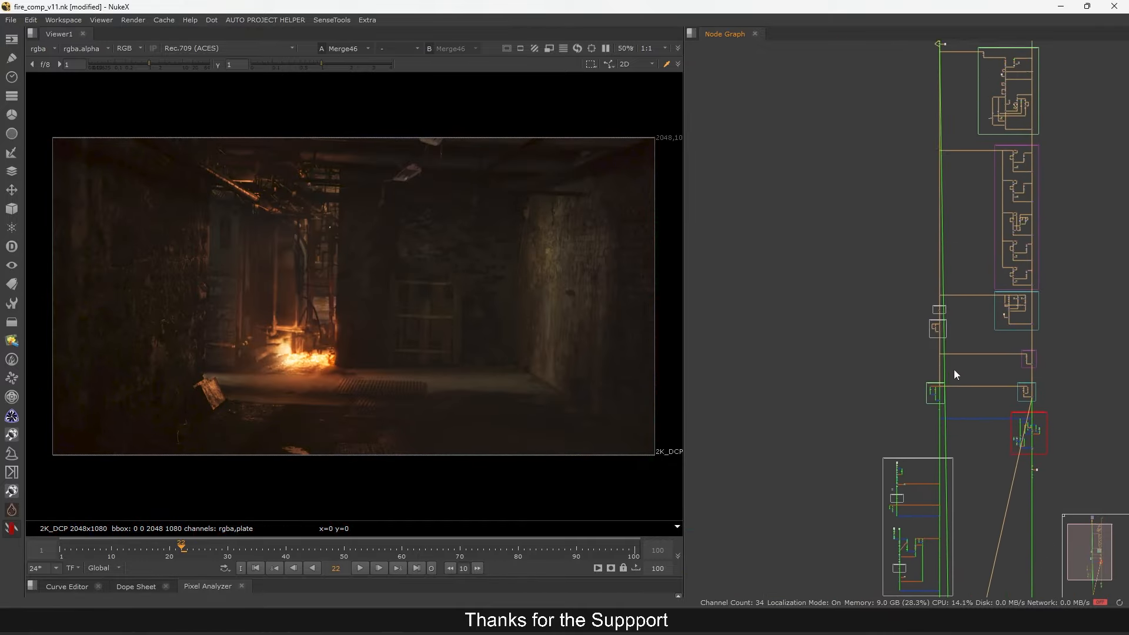
mouse_move(950, 282)
middle_down()
mouse_move(943, 303)
mouse_move(949, 276)
middle_up()
scroll(948, 293, up, 4)
scroll(948, 293, up, 5)
click(964, 302)
key(1)
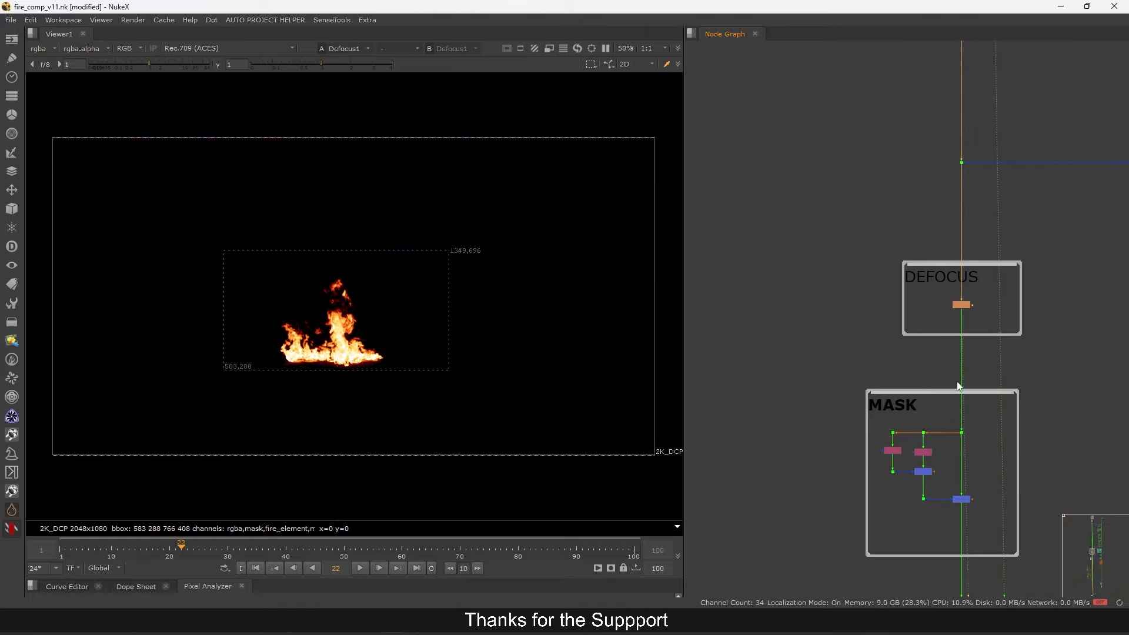
middle_drag(961, 465, 968, 301)
click(952, 338)
key(1)
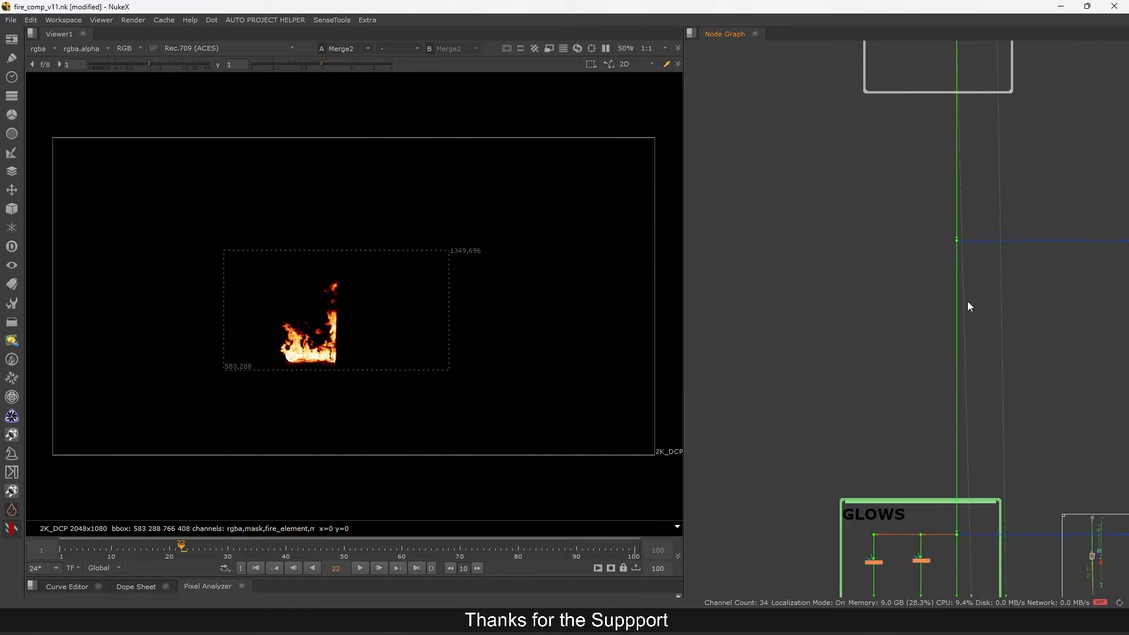
Return to the LIGHTWRAP group and view the composite at Merge46
scroll(970, 305, down, 6)
middle_drag(1076, 392, 1009, 328)
middle_drag(1118, 331, 961, 291)
scroll(1012, 304, up, 3)
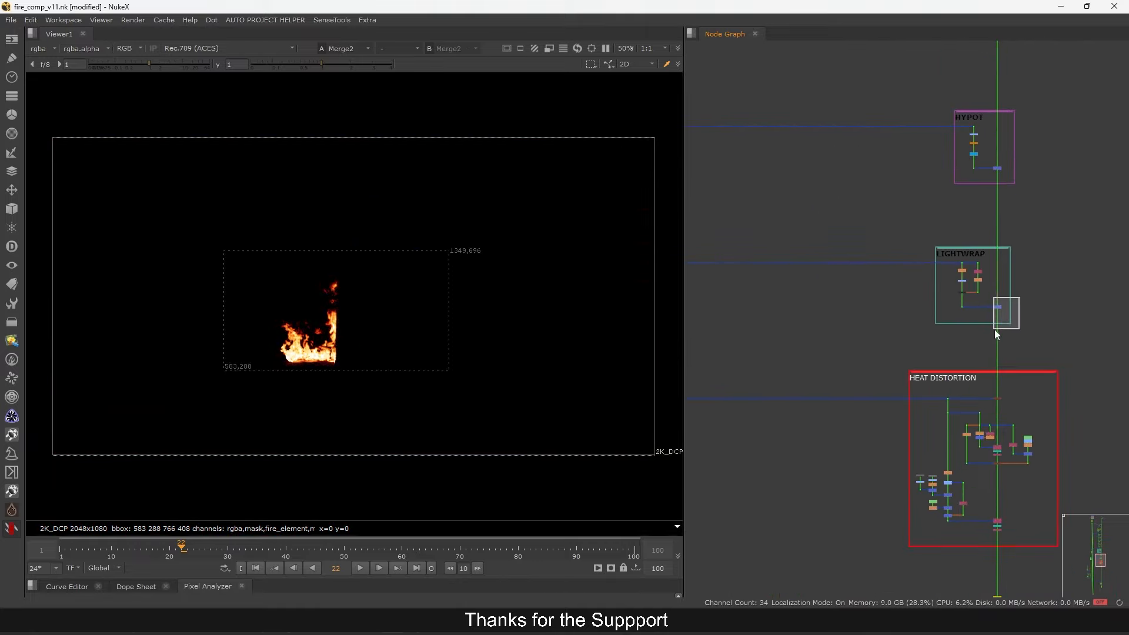
drag(995, 330, 988, 336)
key(1)
Play back the composite at Merge46 and jump to an earlier frame to review the playback again
middle_drag(977, 350, 1012, 330)
scroll(964, 347, down, 7)
scroll(958, 363, up, 7)
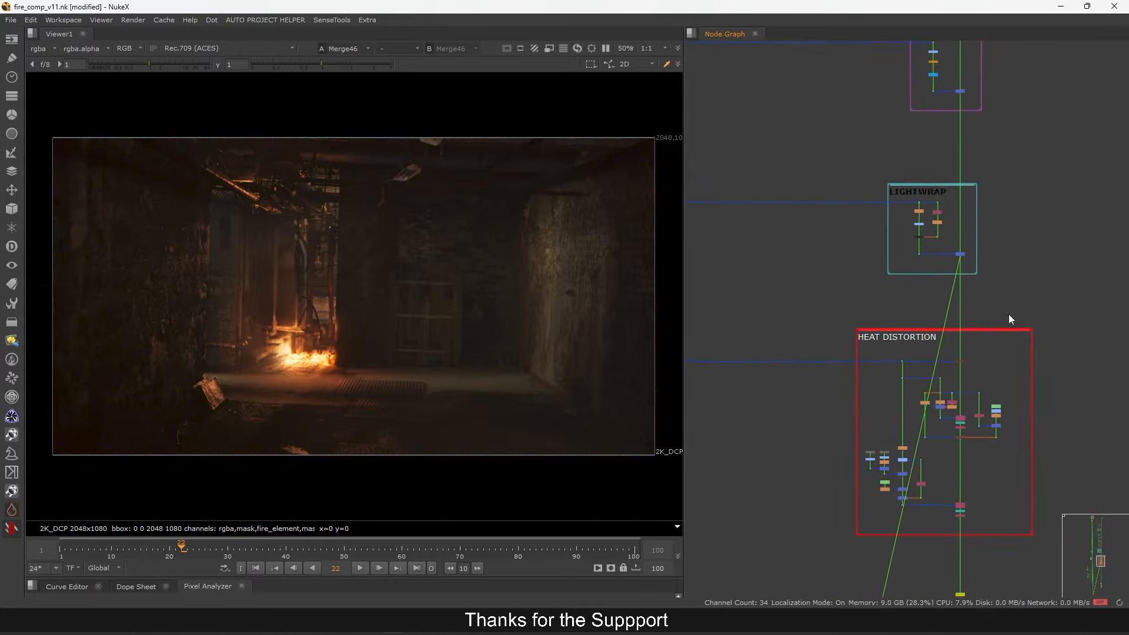
scroll(1010, 319, up, 1)
scroll(962, 277, down, 8)
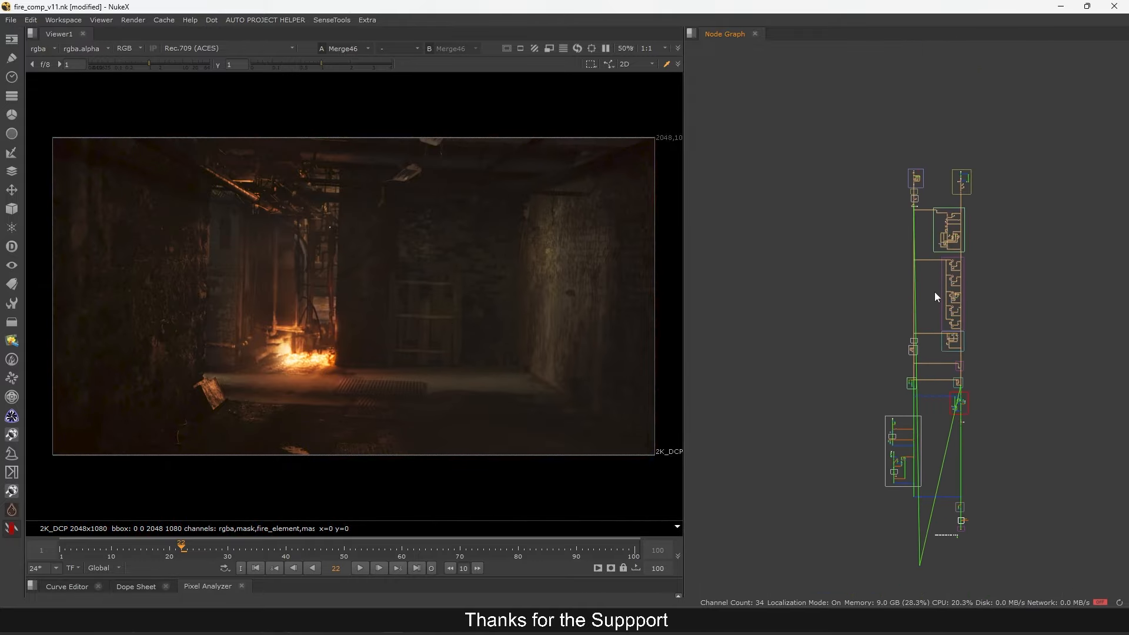
scroll(947, 276, up, 3)
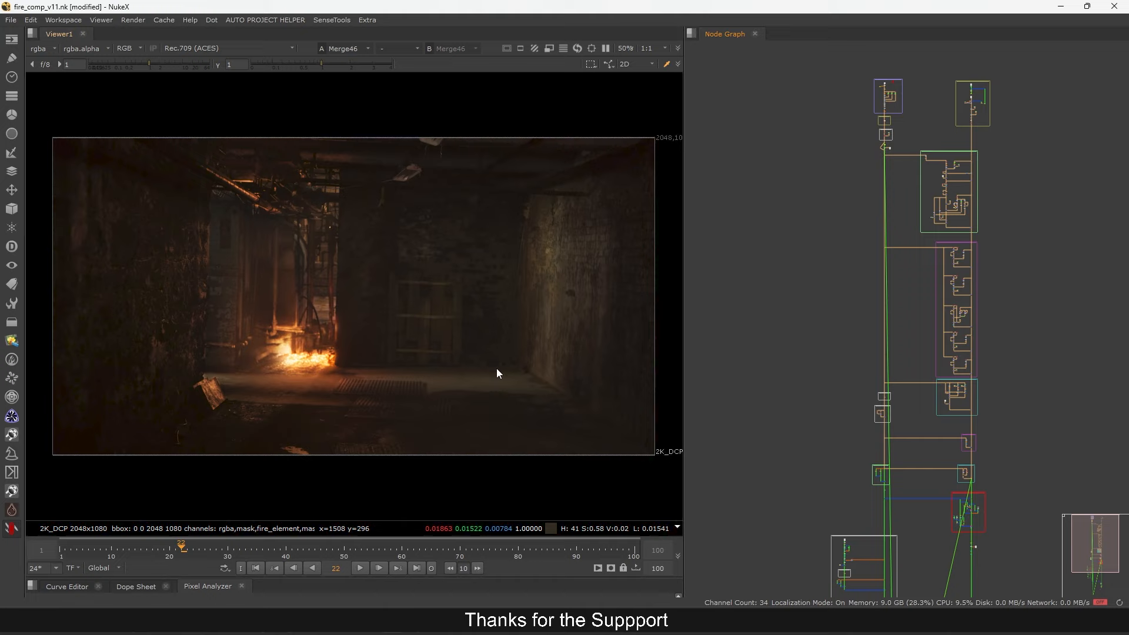
key(l)
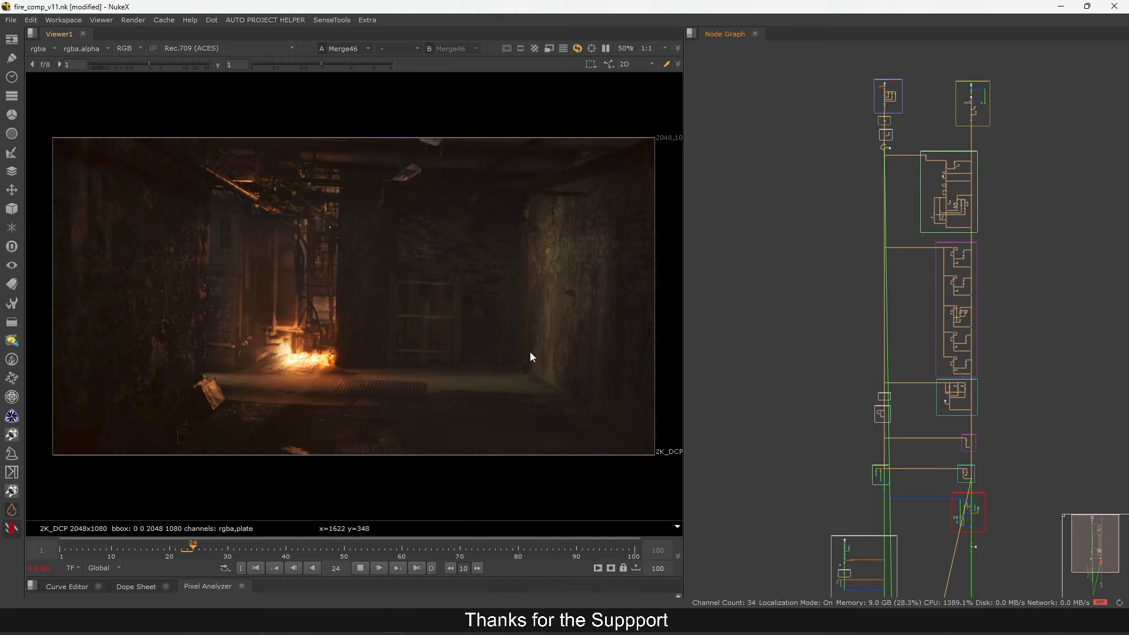
scroll(984, 380, up, 3)
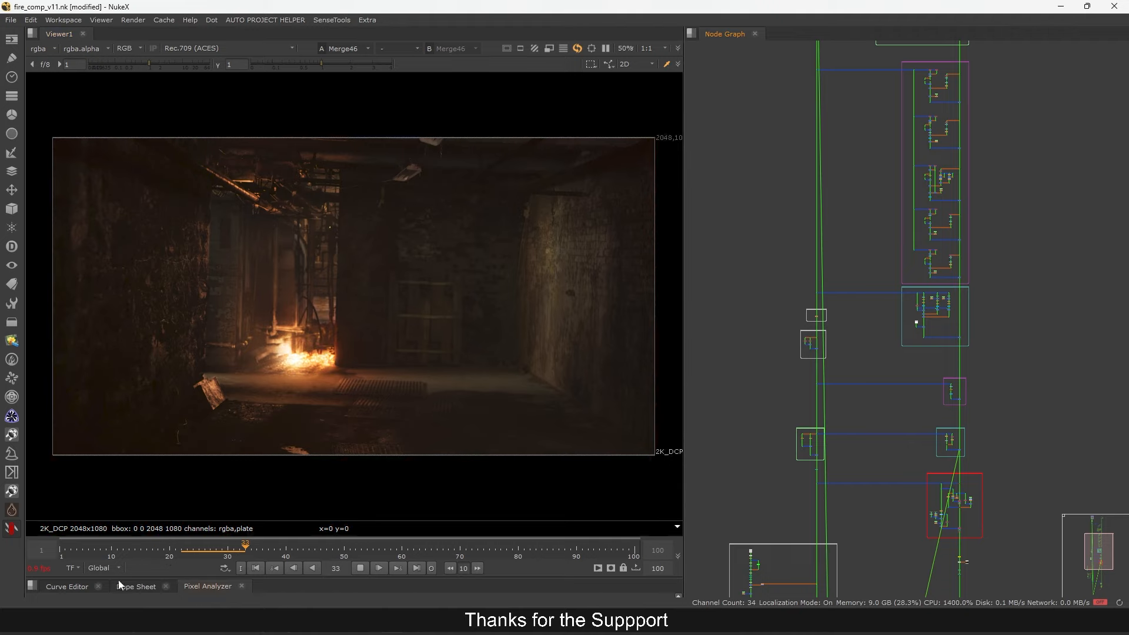
click(199, 552)
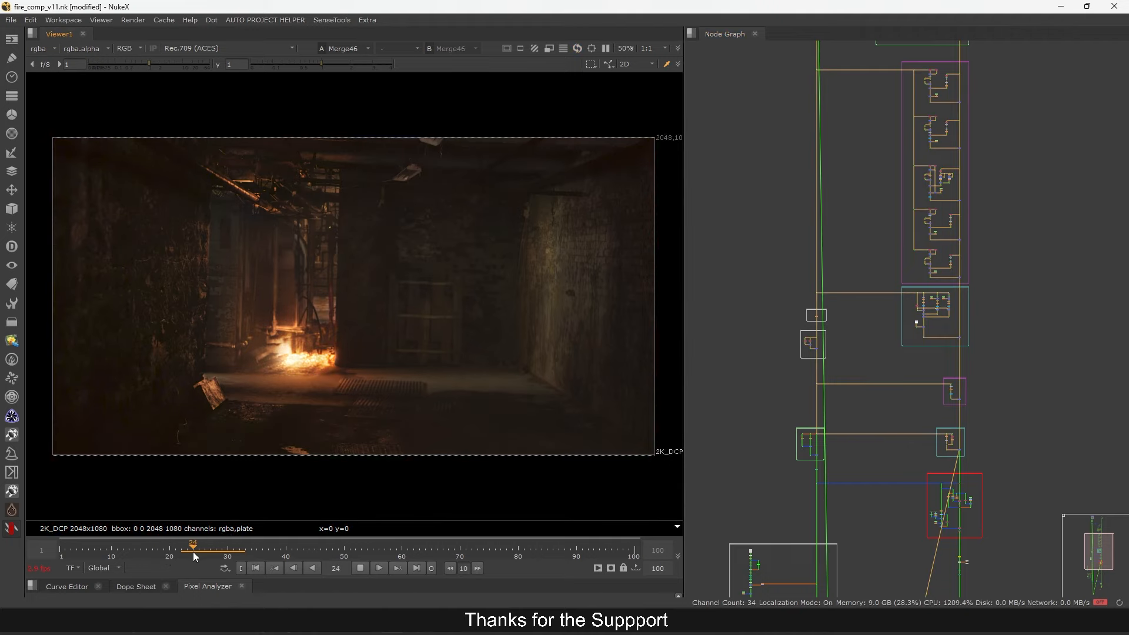
click(177, 584)
Stop the playback and go to frame 33
scroll(967, 343, up, 3)
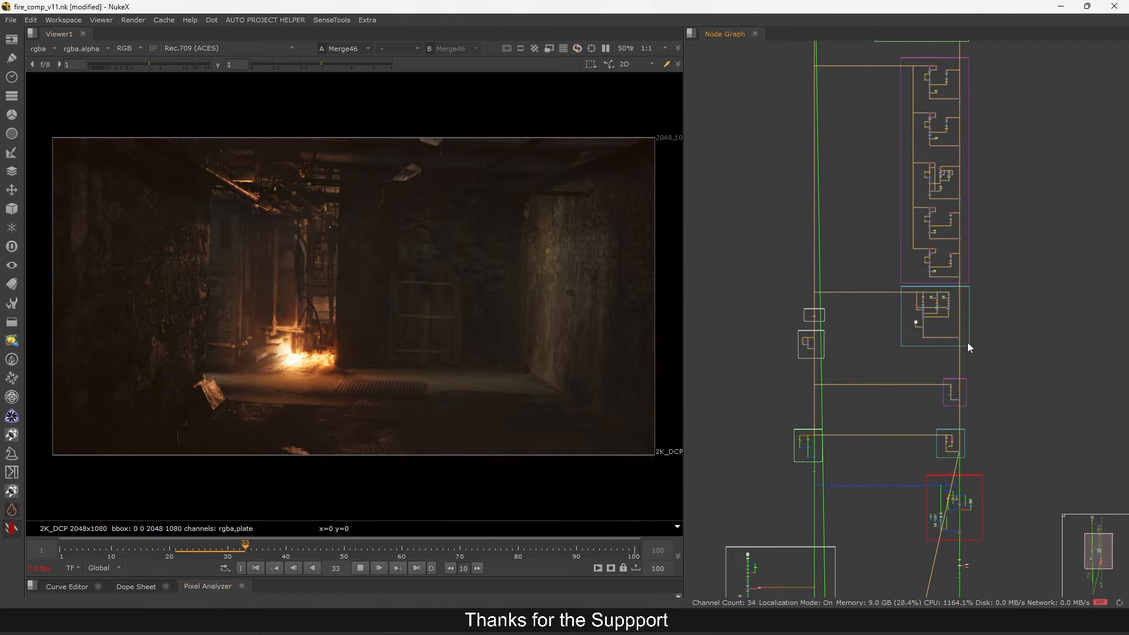
middle_drag(1007, 329, 1010, 319)
middle_drag(1008, 376, 1018, 291)
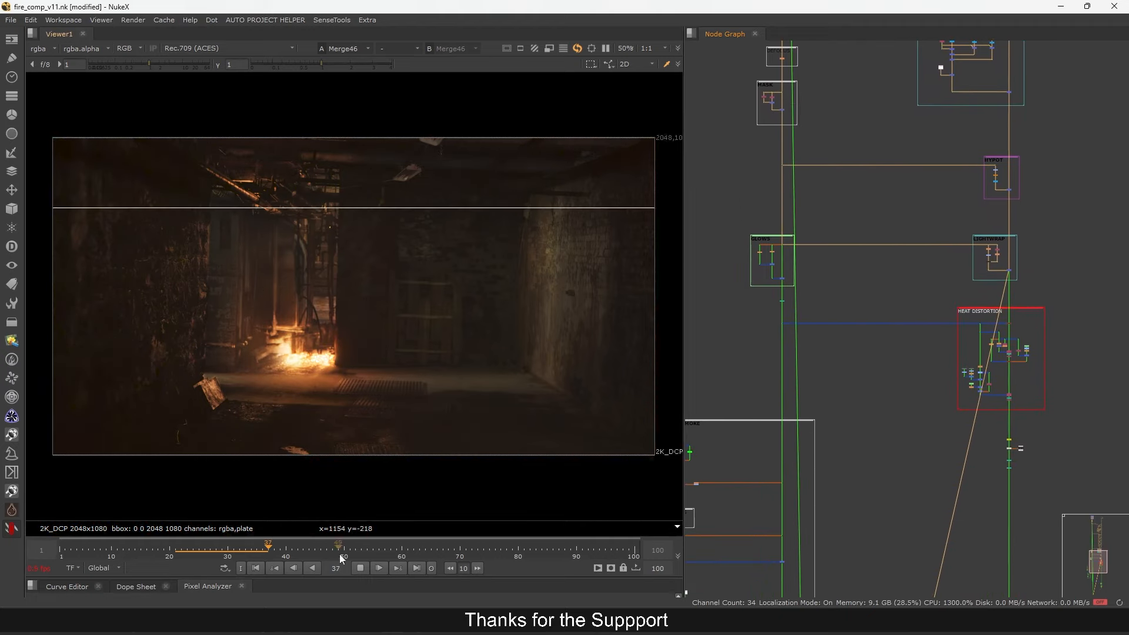
click(362, 568)
click(244, 552)
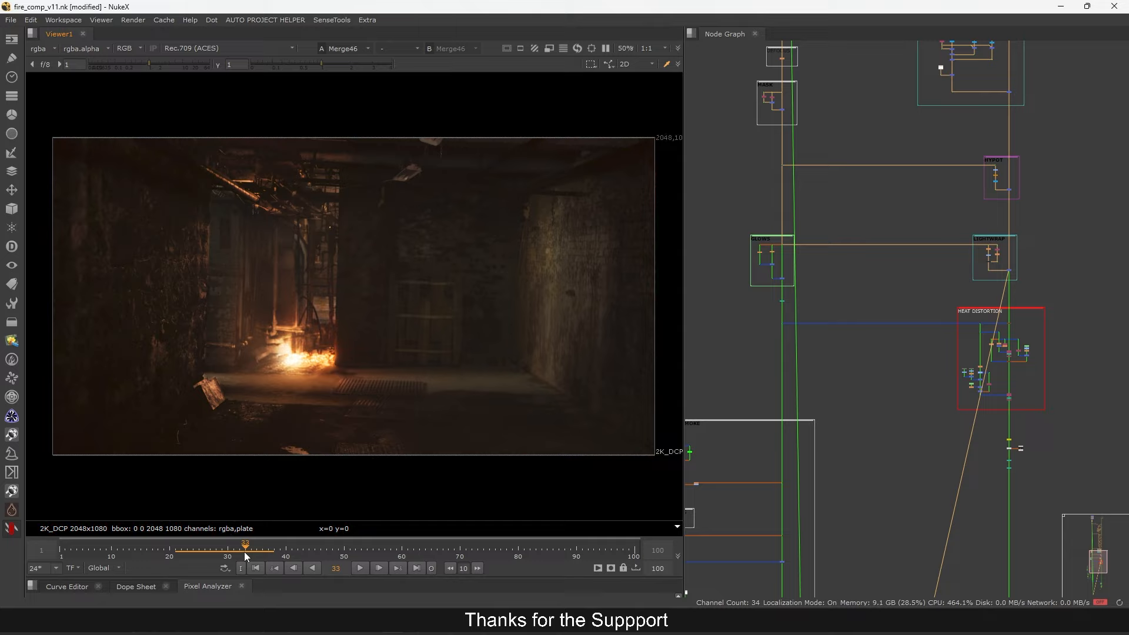
View the output of Merge17 in the GLOWS group and check its bounding box
middle_drag(903, 358, 921, 337)
scroll(820, 259, up, 5)
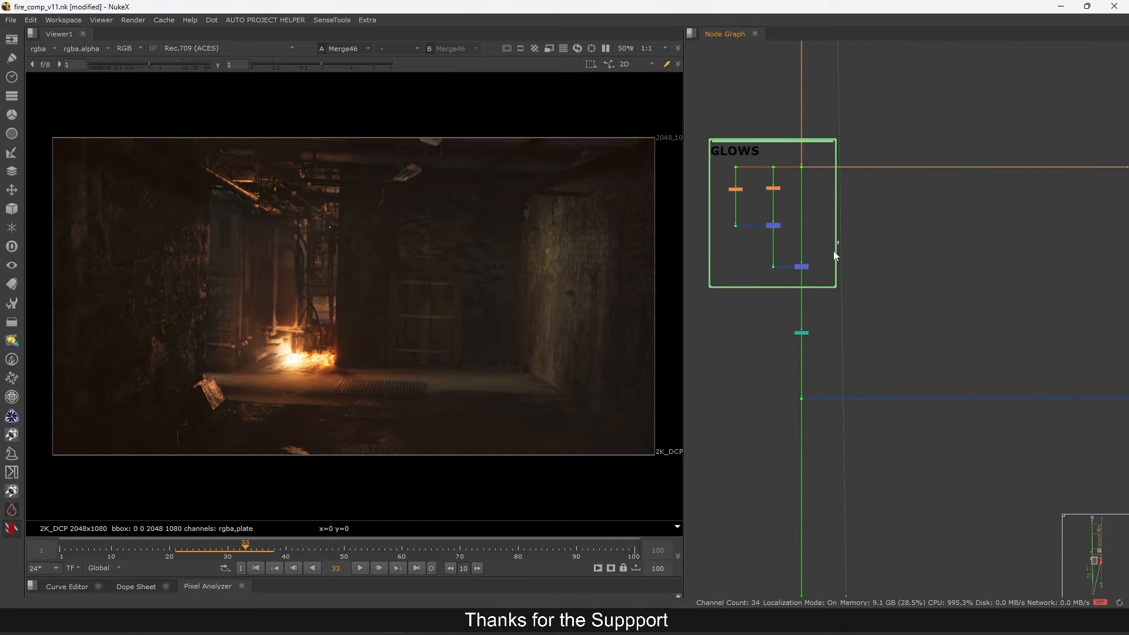
click(802, 267)
key(1)
drag(834, 316, 774, 361)
middle_drag(791, 309, 841, 364)
scroll(859, 217, up, 5)
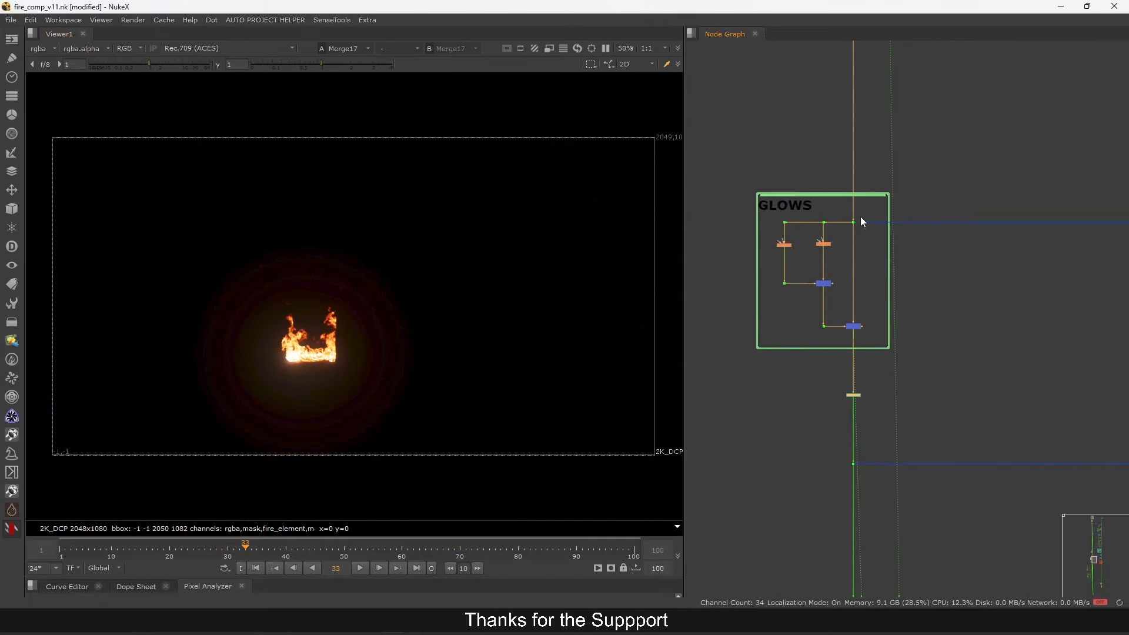
Compare the bounding boxes of the GLOWS group's input, apGlow1, apGlow2 and the Merge22 screen node
drag(871, 217, 836, 238)
key(1)
middle_drag(791, 270, 834, 279)
scroll(838, 274, up, 3)
drag(874, 241, 822, 279)
key(1)
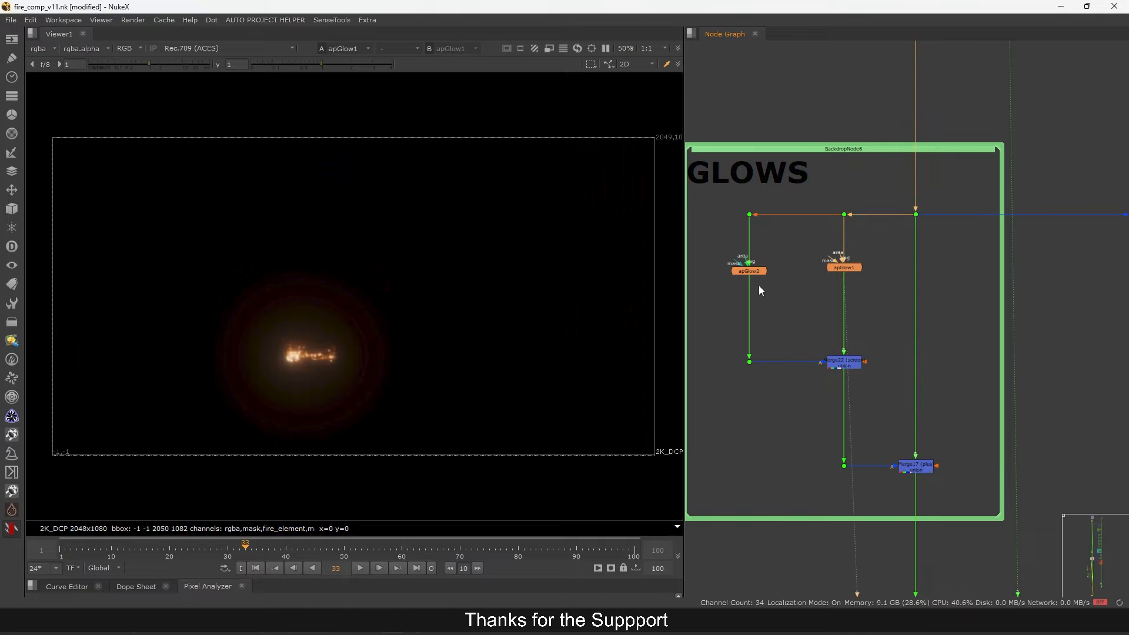
key(1)
drag(888, 334, 802, 383)
key(1)
middle_drag(900, 465, 891, 404)
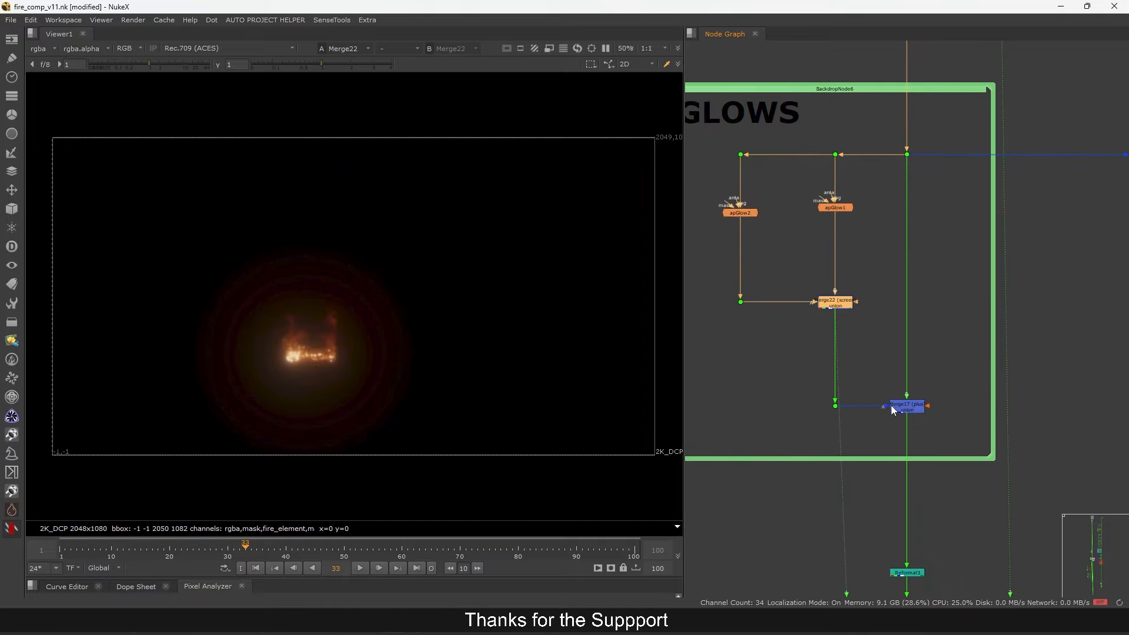
Try setting Merge17's bbox to B in the GLOWS group, and inspect the result with the viewer gain at 64
click(905, 407)
key(1)
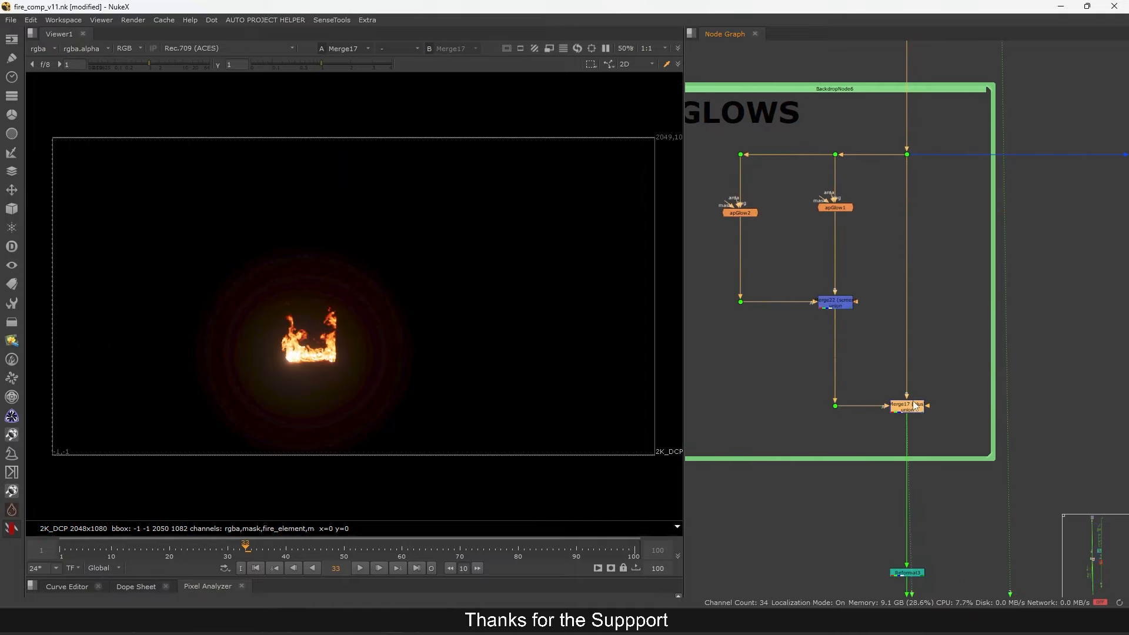
double_click(916, 405)
click(605, 433)
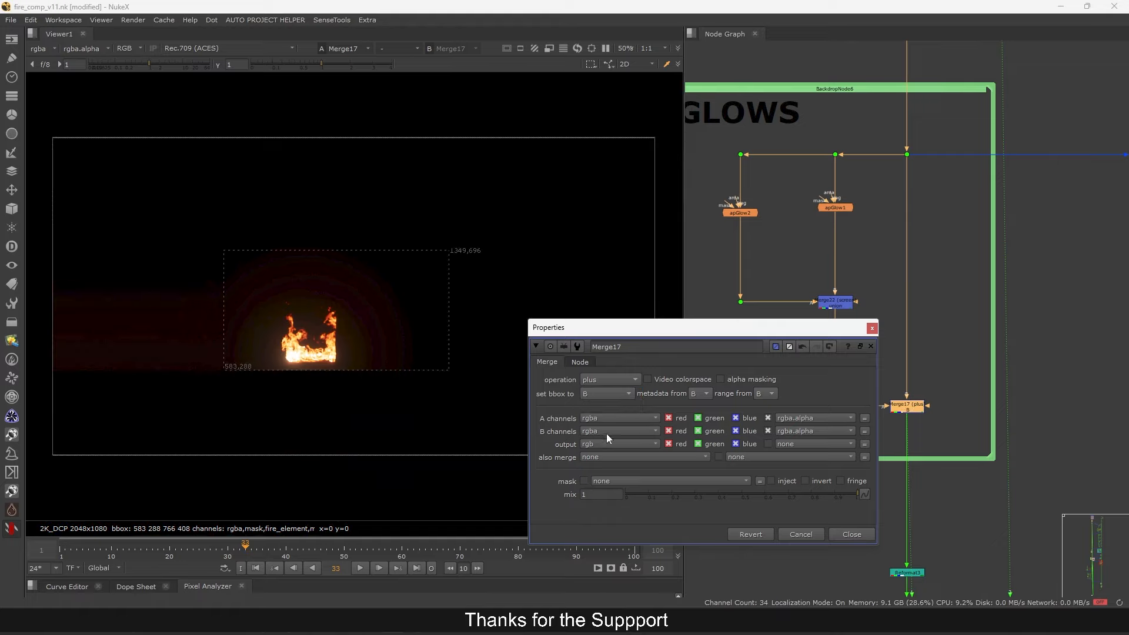
click(178, 66)
drag(181, 69, 220, 79)
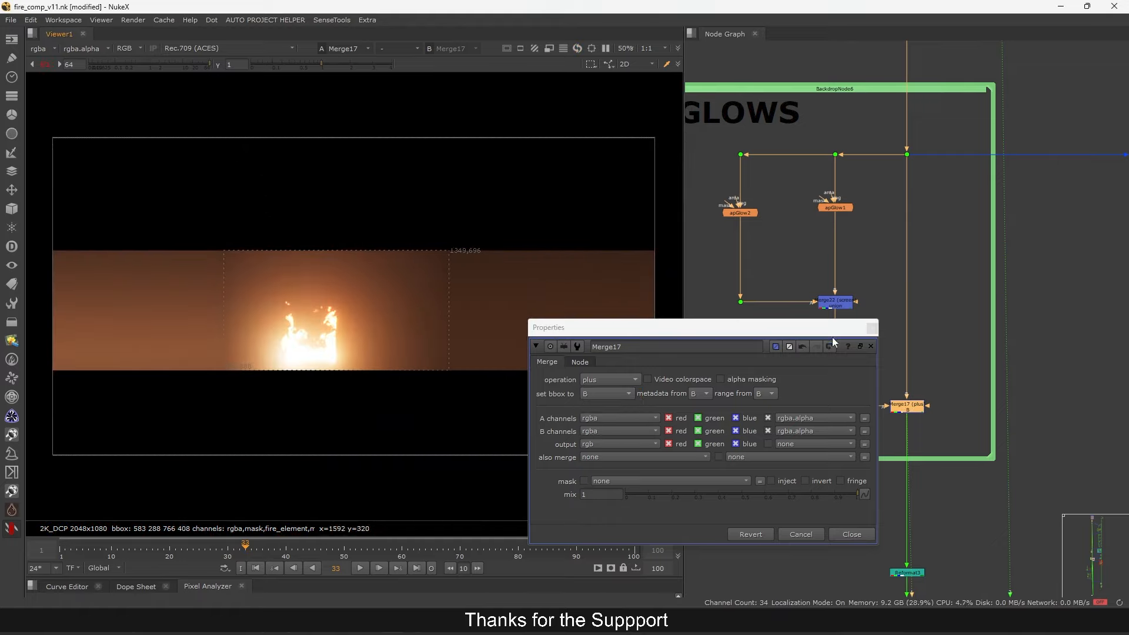
click(872, 329)
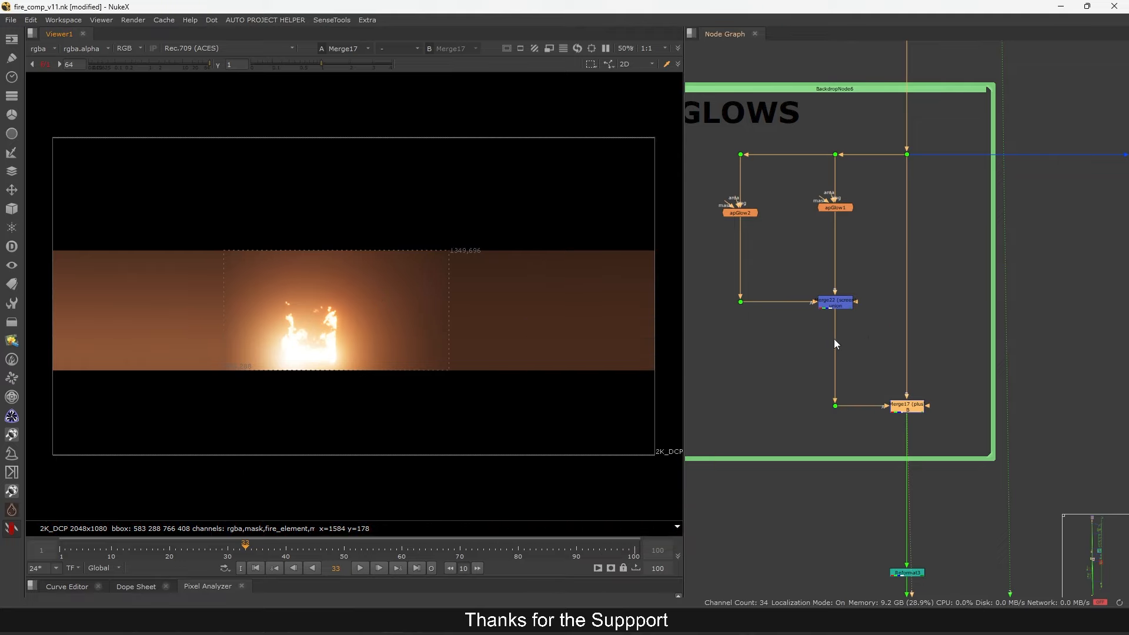
Try an AdjustBBox node above Merge17 with Add Pixels at width 35 and height 95
key(Tab)
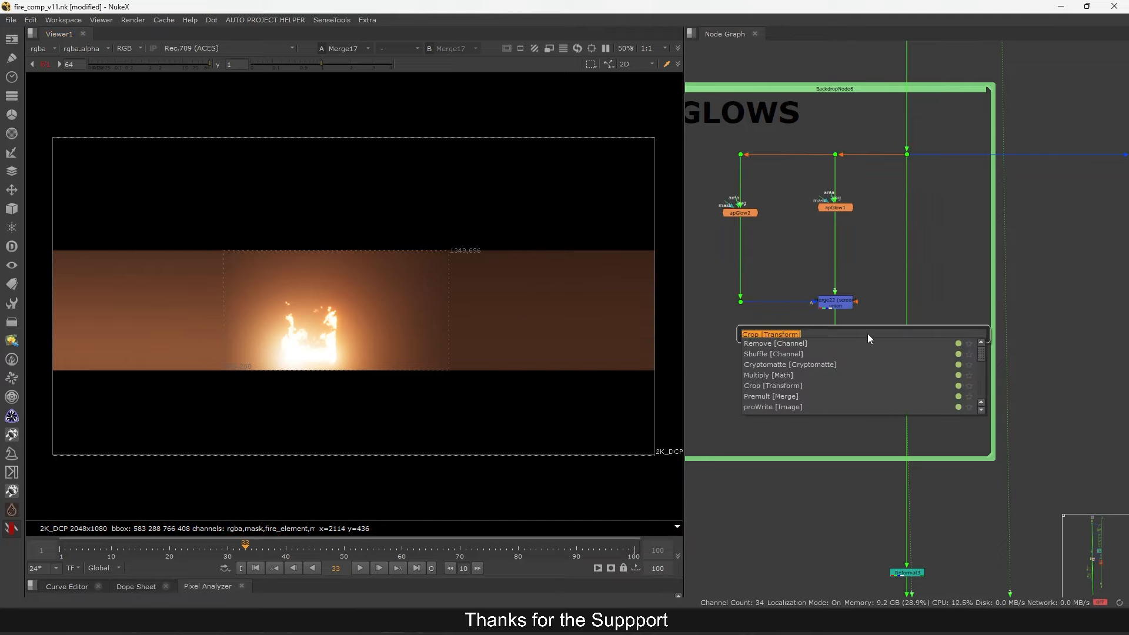
text(adj)
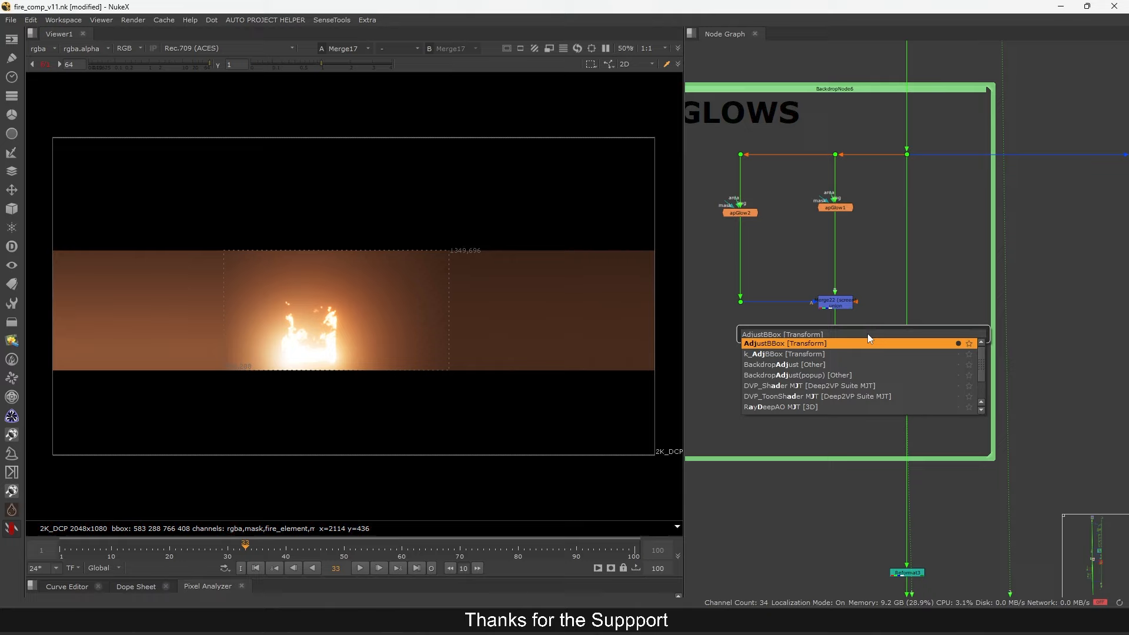
key(Return)
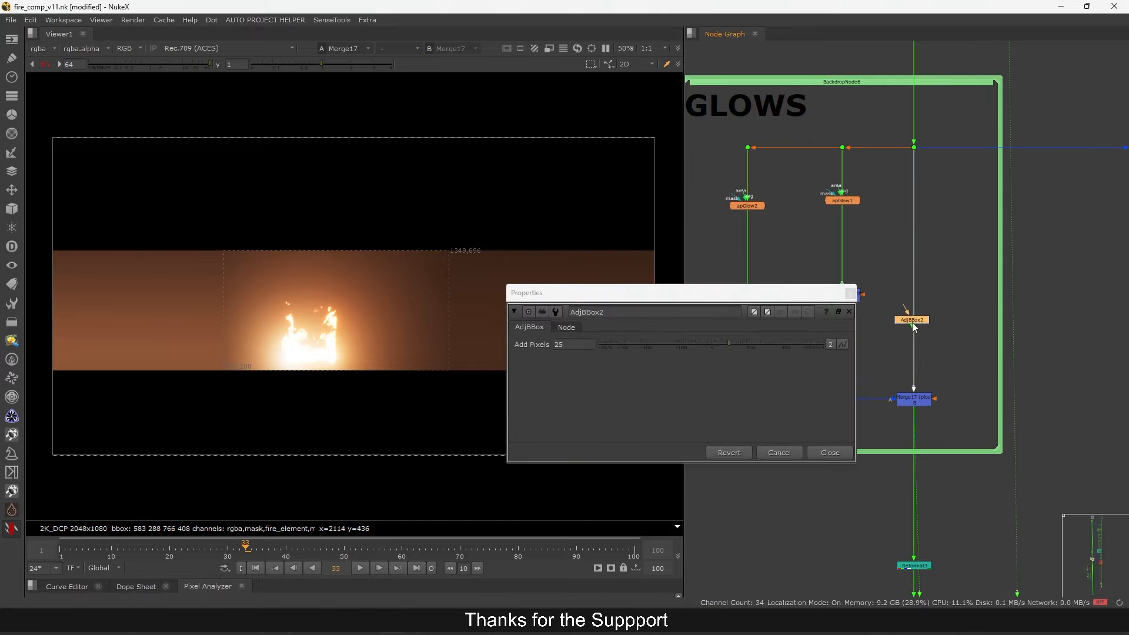
drag(912, 323, 915, 324)
drag(777, 296, 948, 176)
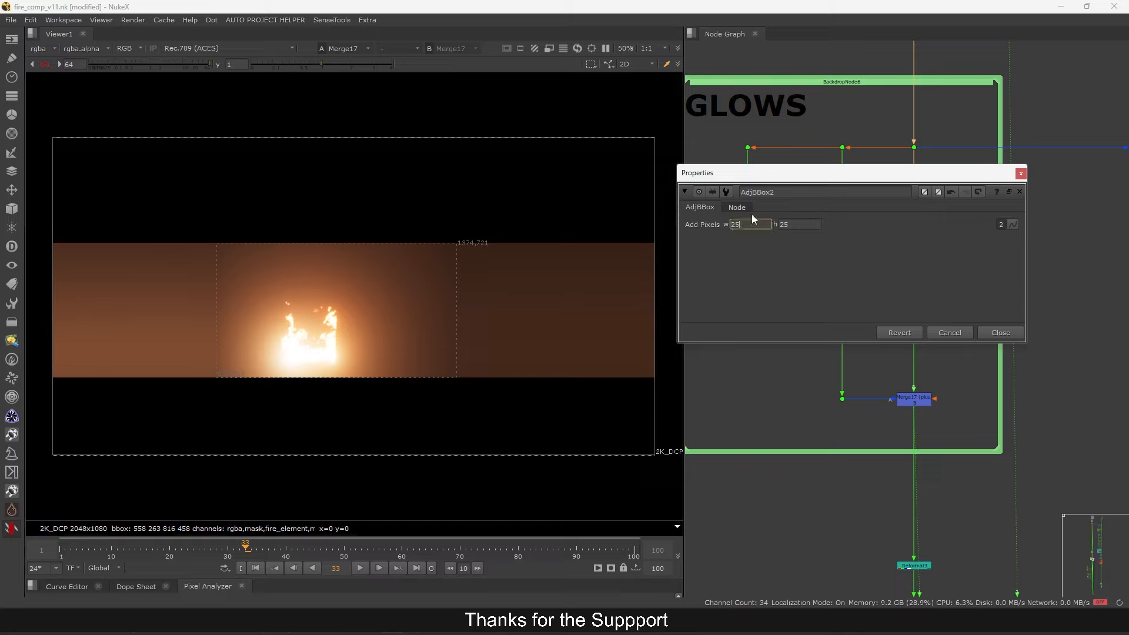
key(Down)
key(Tab)
key(Left)
key(Up)
key(Up)
key(Up)
key(Up)
key(Up)
key(Up)
key(Up)
key(Up)
key(Up)
key(Up)
key(Up)
key(Up)
key(Up)
key(Up)
key(Up)
key(Up)
key(Up)
key(Up)
key(Up)
key(Up)
key(Up)
key(Up)
key(Up)
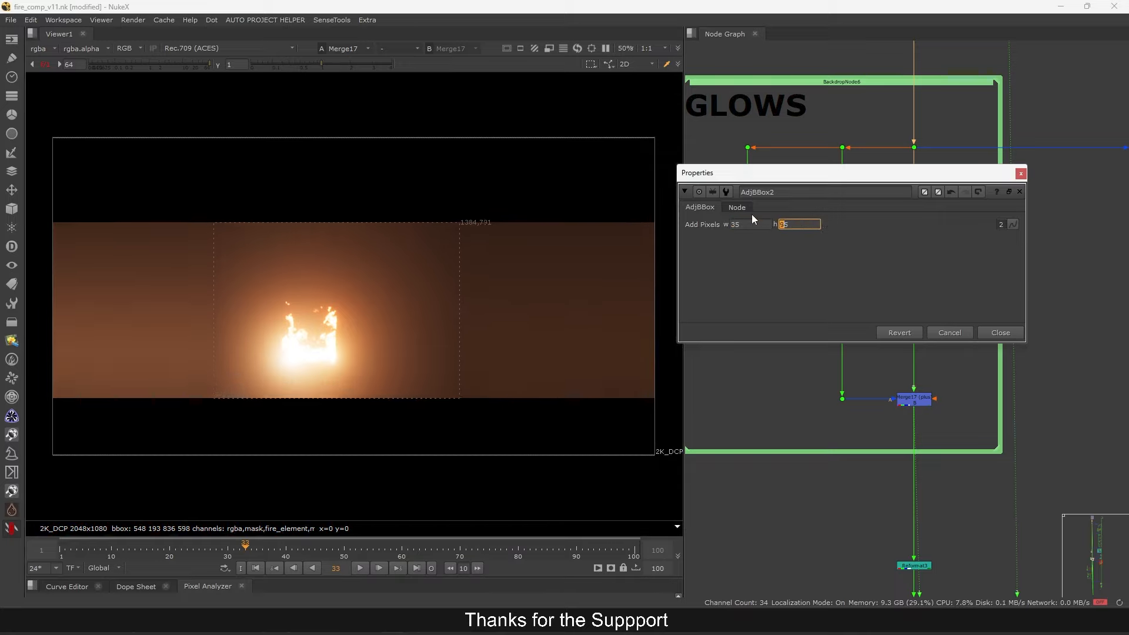
click(952, 332)
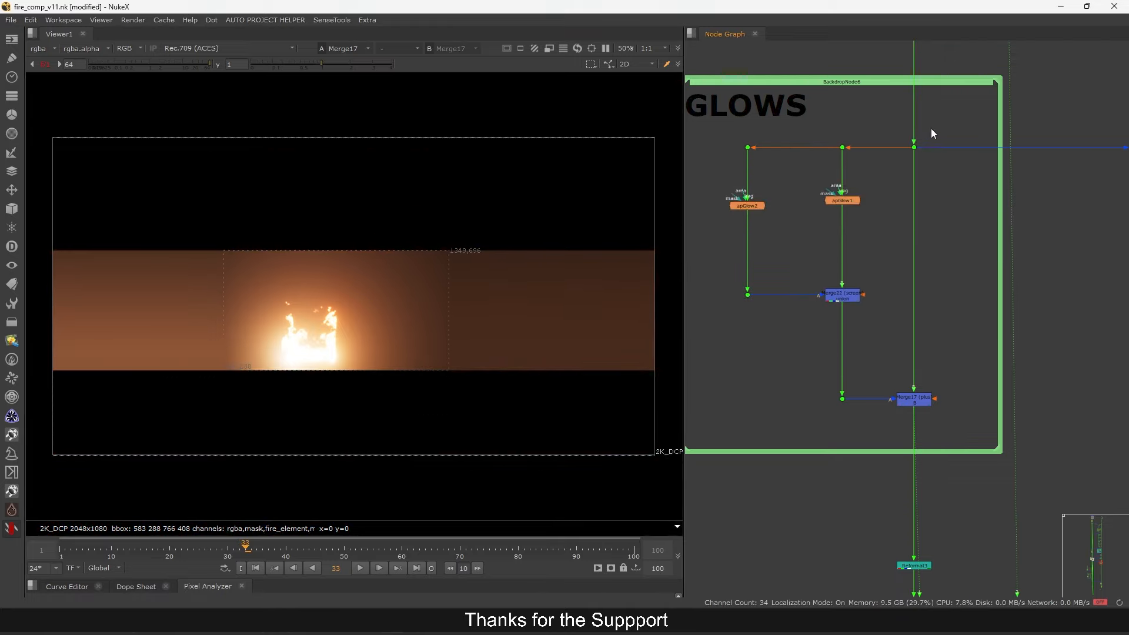
Set Merge17's bbox to union and fit the full frame in the viewer
double_click(913, 399)
click(609, 393)
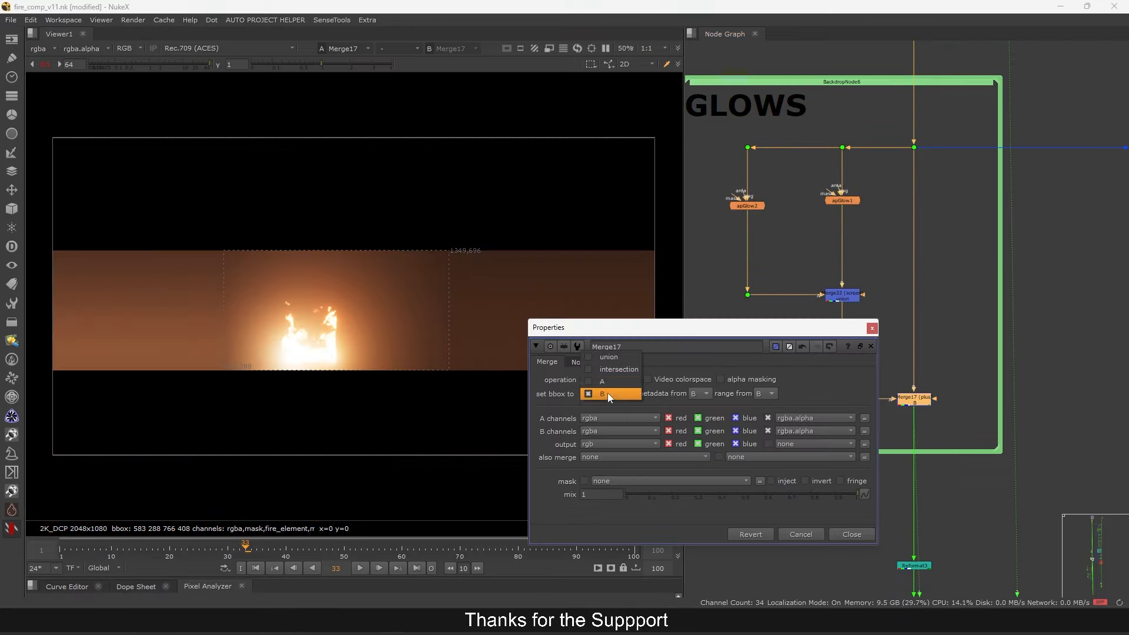
click(613, 357)
click(872, 328)
key(f)
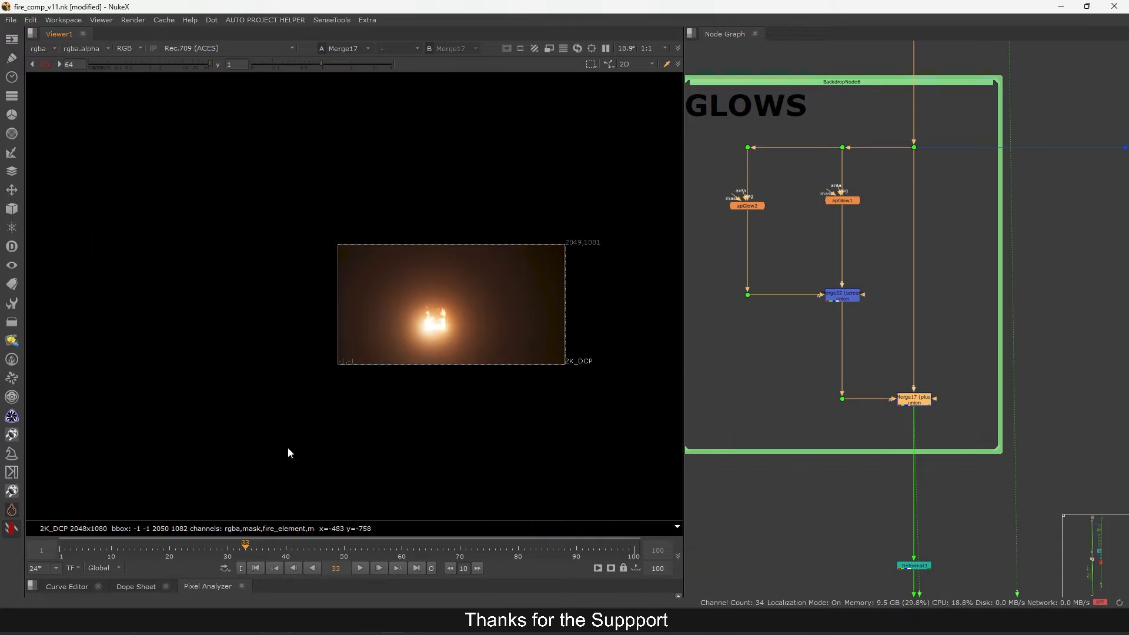
key(f)
View the output of Reformat3 below the GLOWS group
scroll(899, 335, down, 4)
middle_drag(912, 423, 909, 409)
drag(937, 398, 879, 434)
key(1)
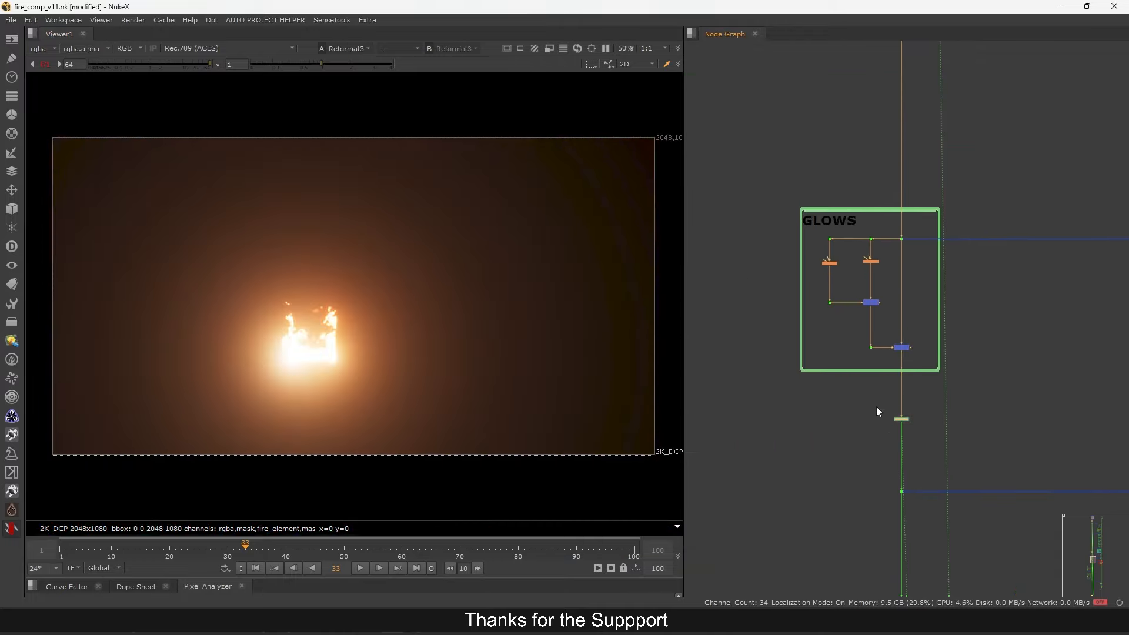
View the first PxF_Distort node in the HEAT DISTORTION group and reset the viewer gain to 1
scroll(483, 357, down, 2)
scroll(793, 330, down, 4)
middle_drag(1109, 413, 955, 341)
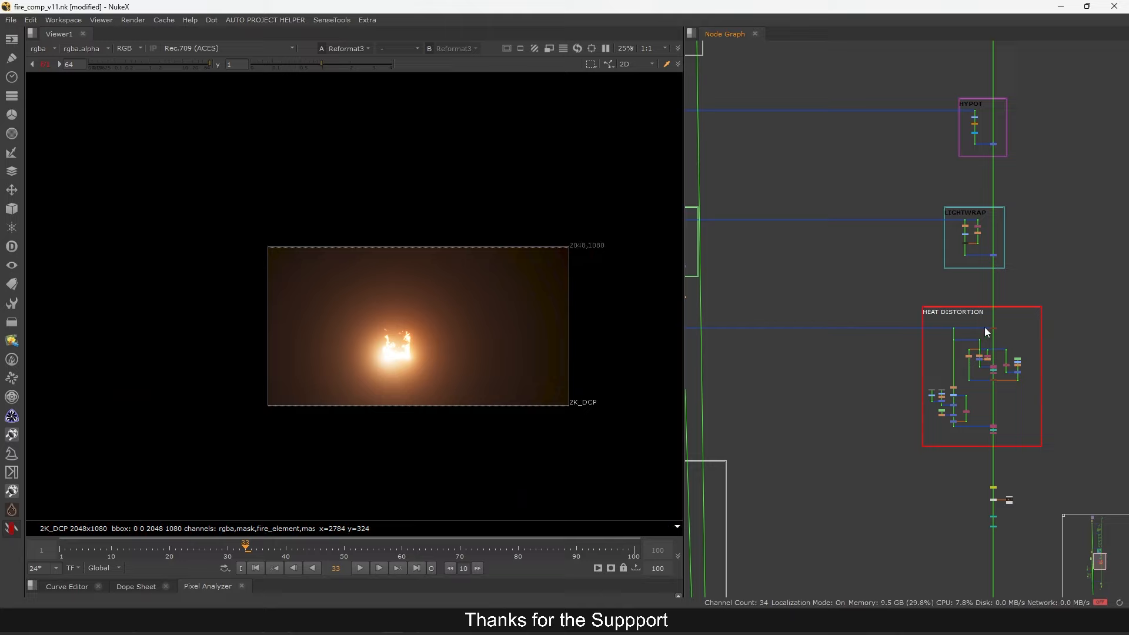
scroll(984, 327, up, 5)
drag(1037, 313, 969, 359)
key(1)
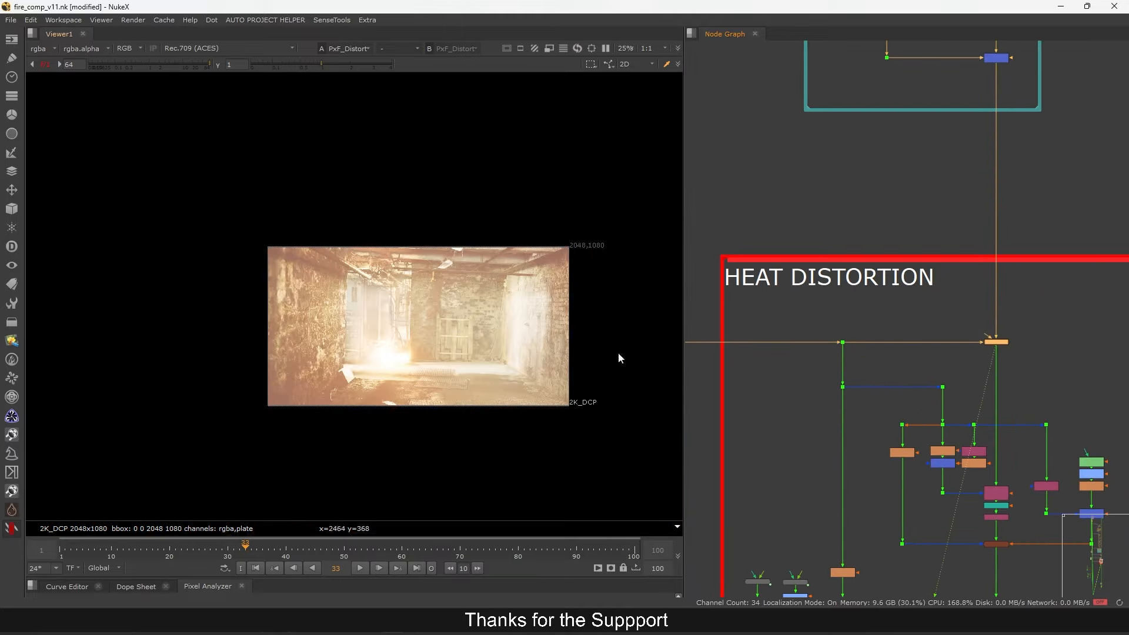
ctrl+click(134, 66)
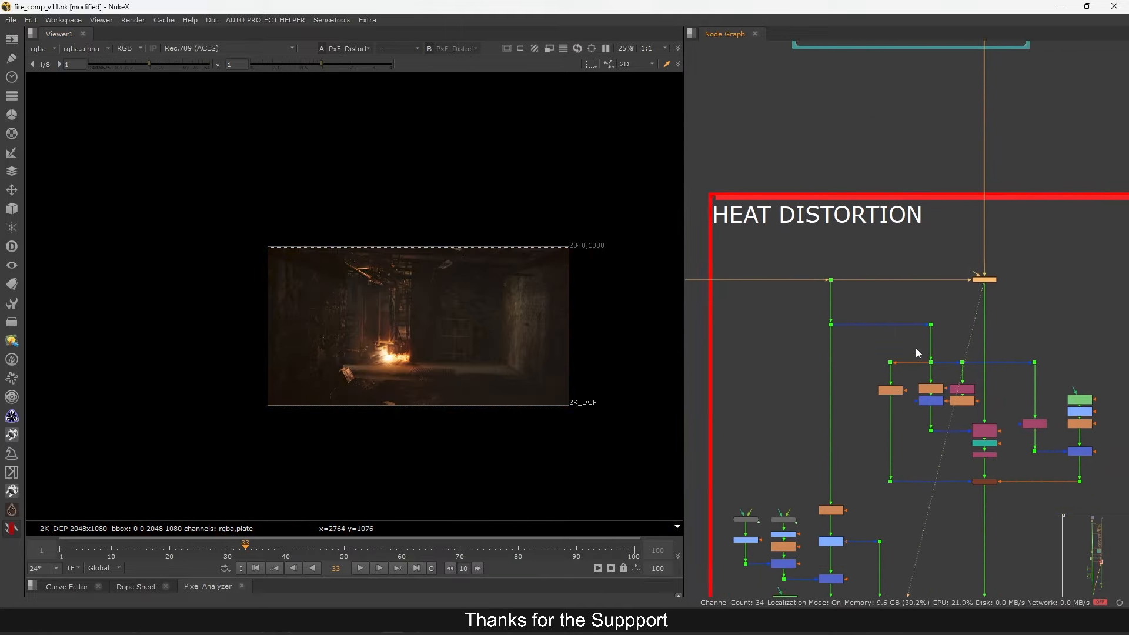
Trace the fire input from PxF_Distort1's lens dot back to the dot below the GLOWS group, checking bounding boxes
scroll(916, 348, up, 3)
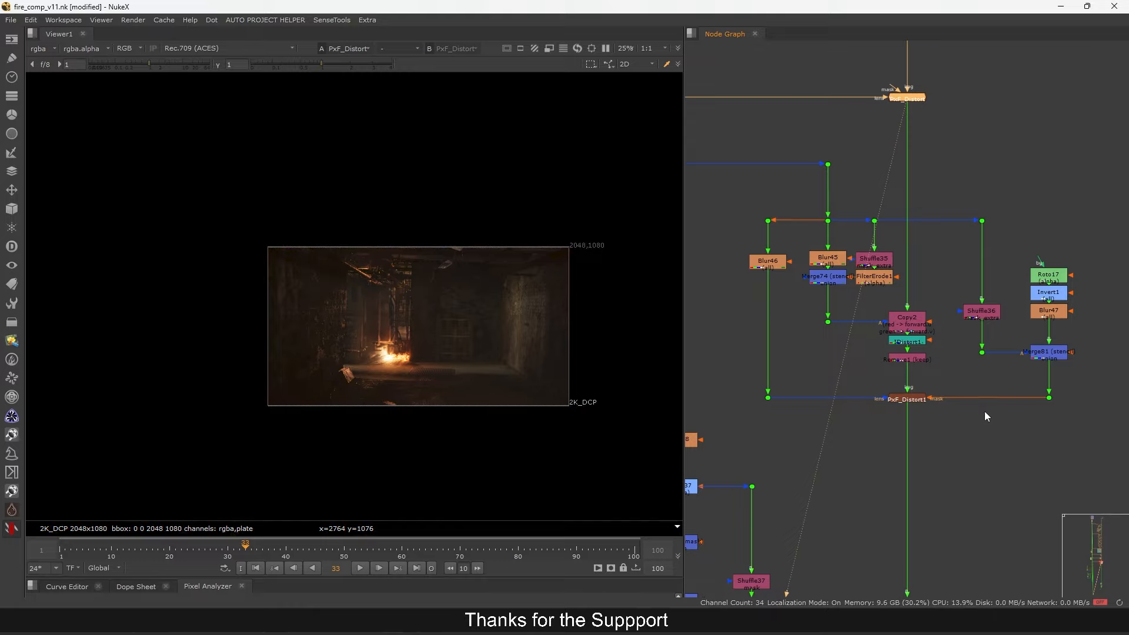
drag(777, 385, 756, 422)
key(1)
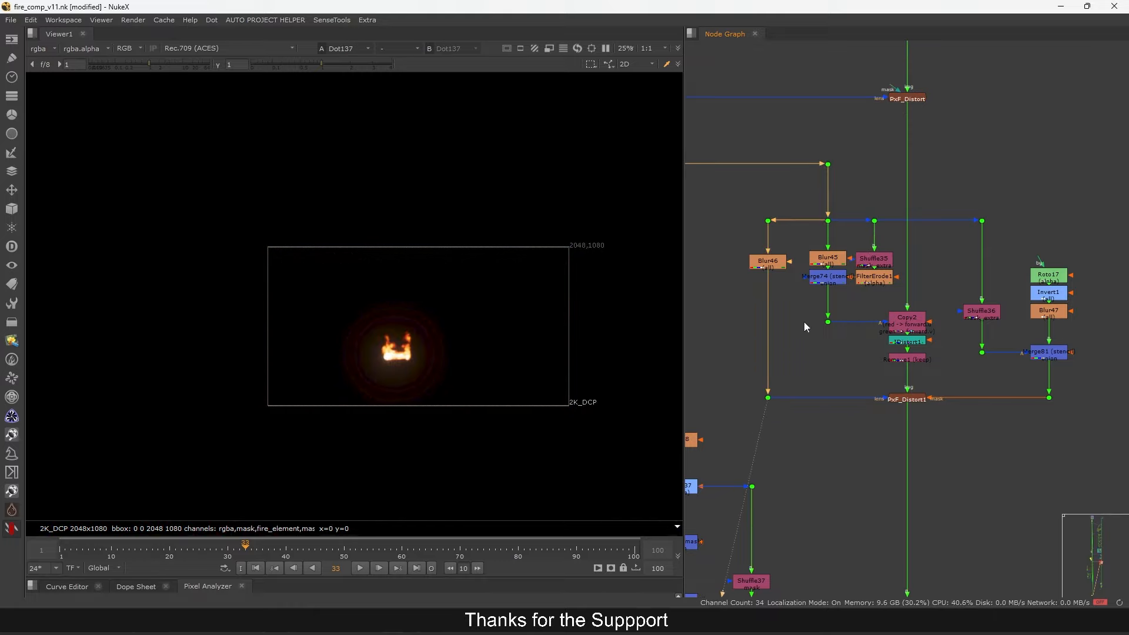
middle_drag(804, 252, 833, 307)
drag(887, 200, 837, 236)
key(1)
middle_drag(763, 251, 876, 295)
drag(779, 230, 778, 232)
key(1)
middle_drag(807, 232, 884, 244)
scroll(883, 243, down, 5)
scroll(944, 277, down, 2)
middle_drag(833, 306, 897, 303)
scroll(762, 250, up, 3)
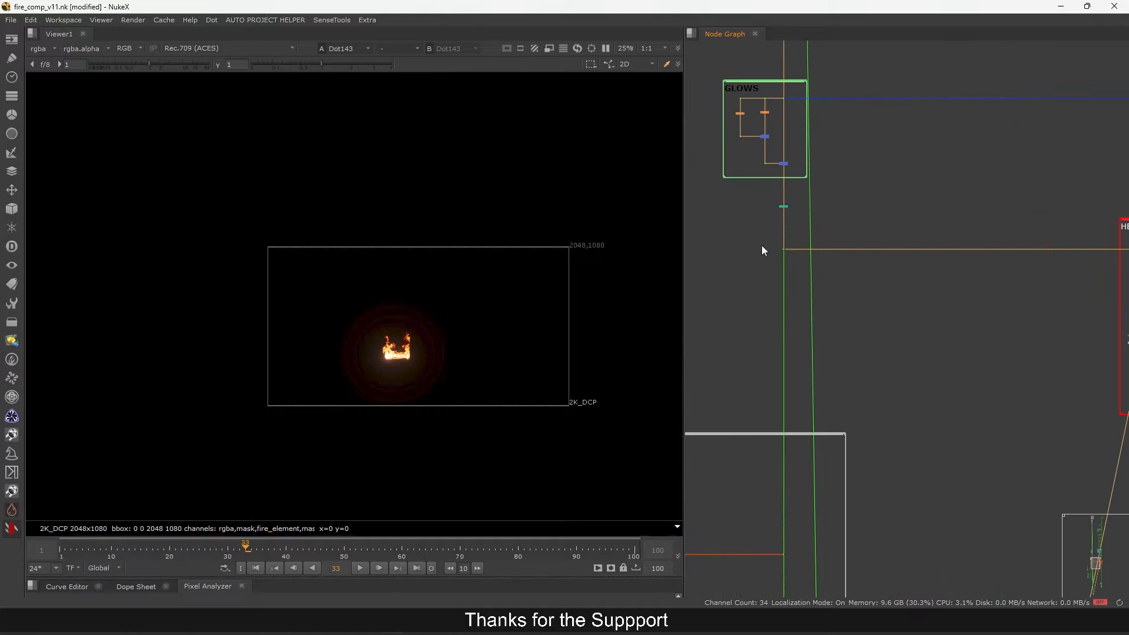
scroll(791, 249, up, 4)
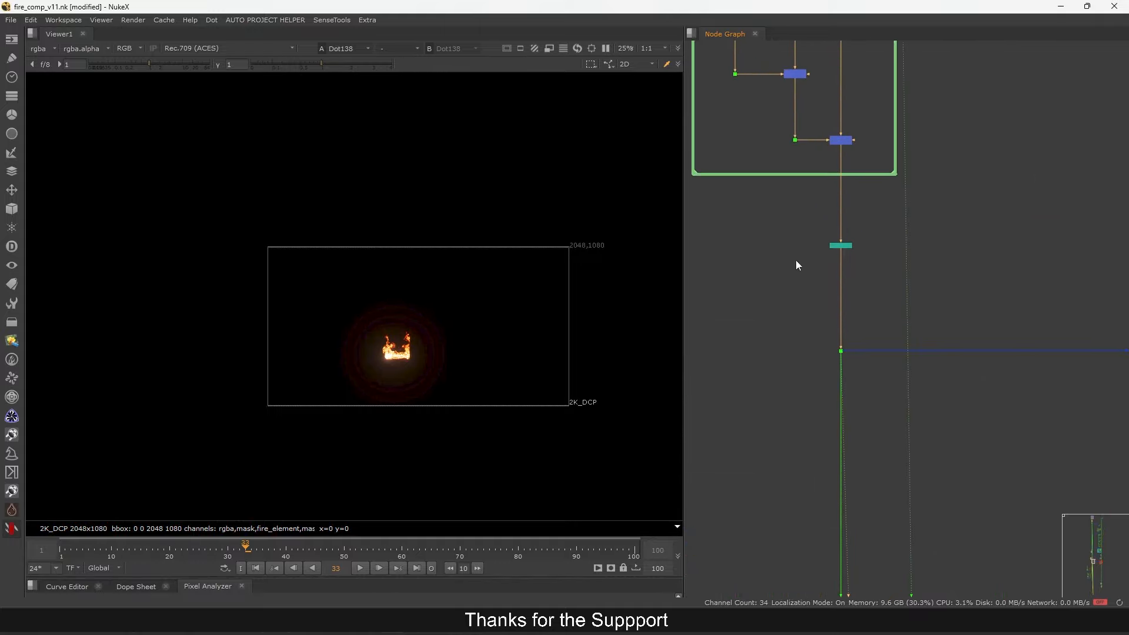
Insert a Crop node on the fire input just before the first dot in HEAT DISTORTION and open its properties
scroll(795, 259, down, 6)
scroll(947, 255, up, 7)
middle_drag(1035, 266, 909, 270)
drag(945, 226, 847, 278)
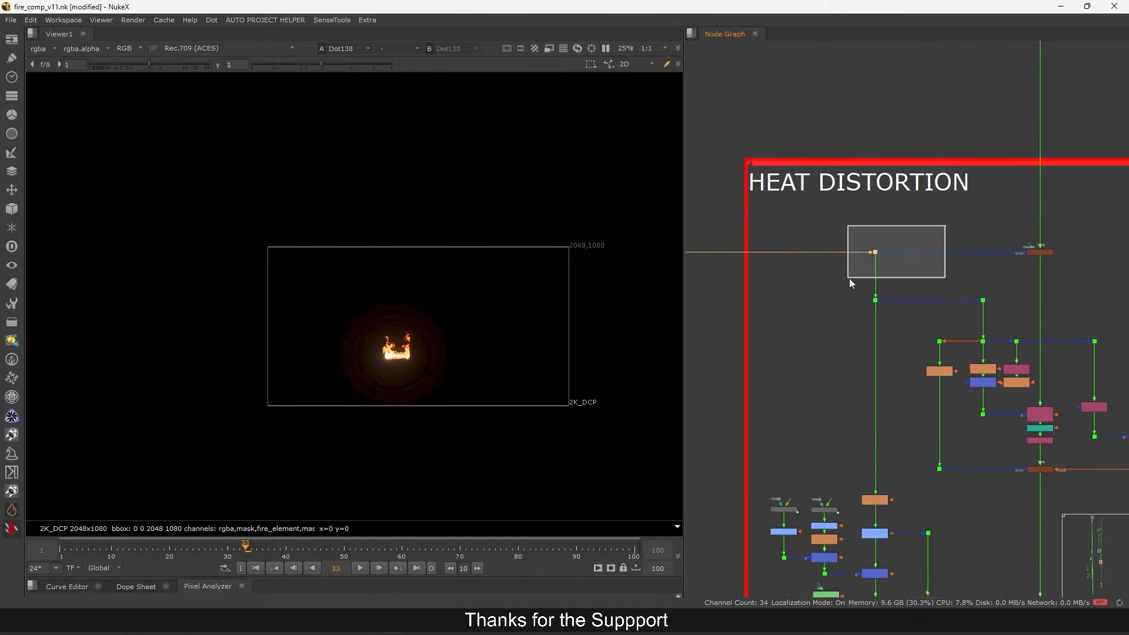
key(1)
key(Tab)
text(crop)
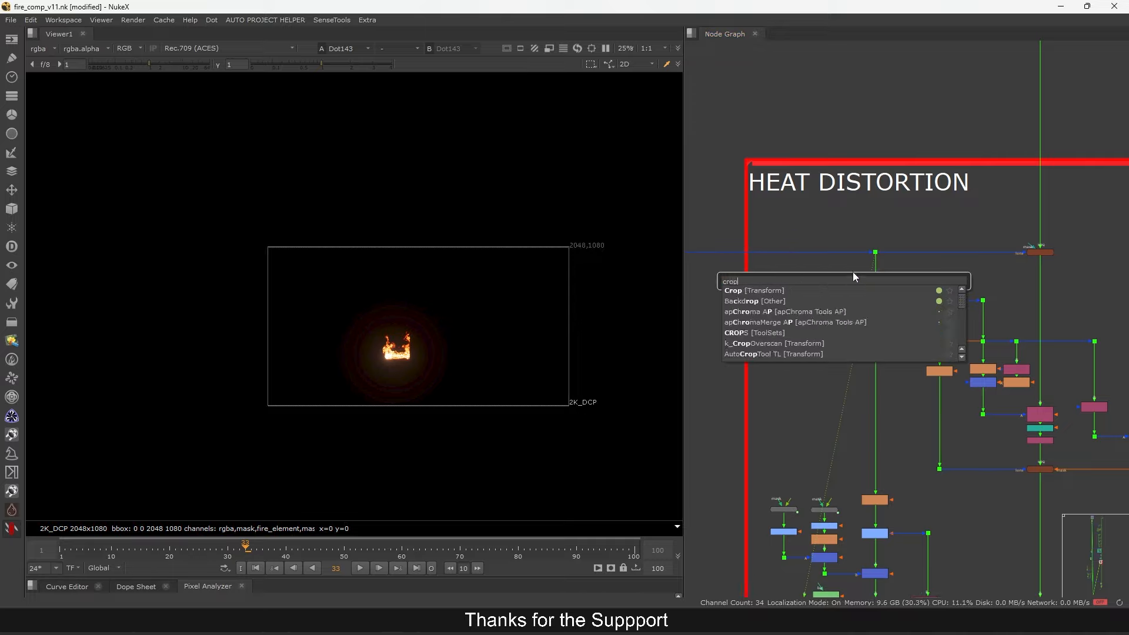
click(749, 290)
click(813, 221)
drag(849, 277, 828, 251)
double_click(831, 252)
drag(642, 222, 825, 119)
Tighten the crop box around the fire to about x 652, y 208 and r 1100, with its upper edge just above the flames
click(375, 64)
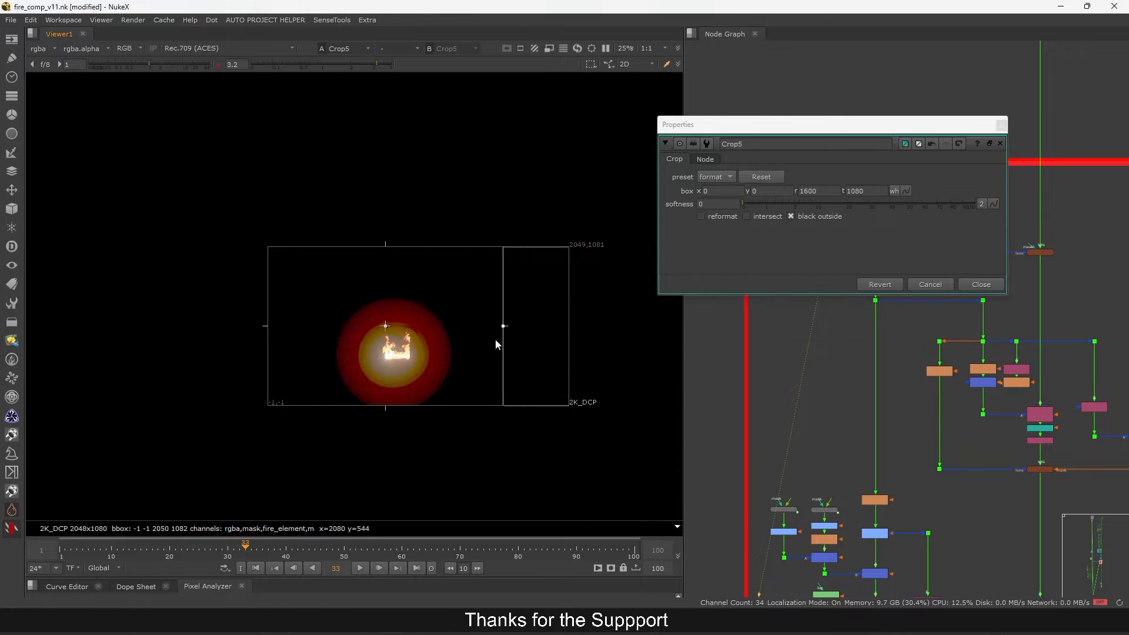
drag(497, 345, 436, 354)
click(322, 64)
middle_drag(367, 335, 371, 312)
drag(369, 319, 368, 318)
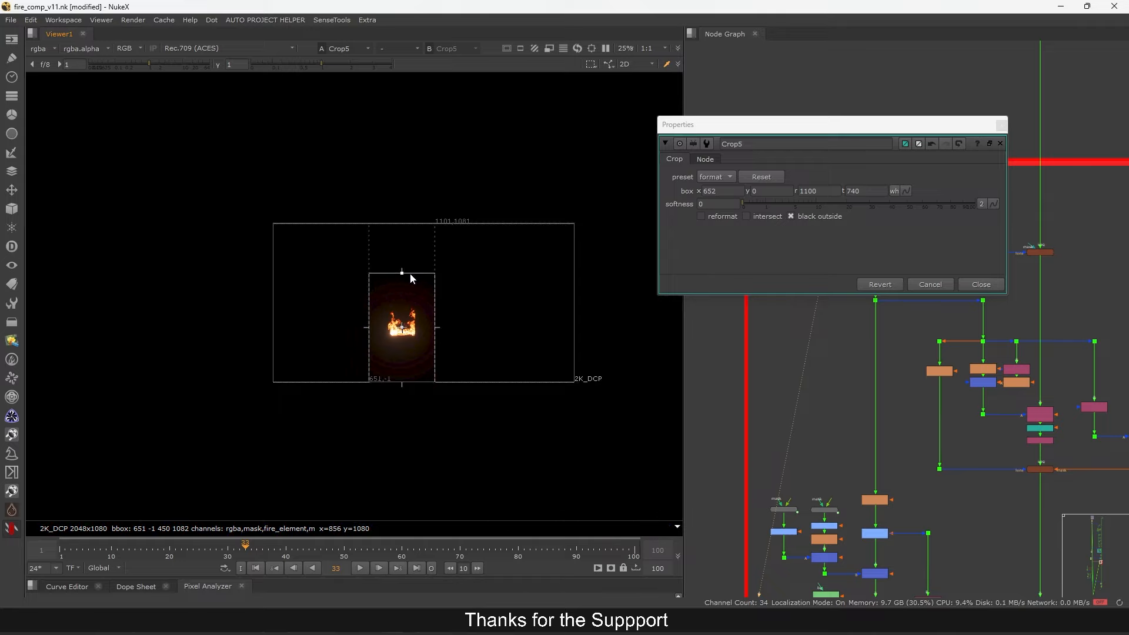
drag(411, 278, 412, 275)
drag(404, 361, 404, 356)
drag(403, 271, 403, 277)
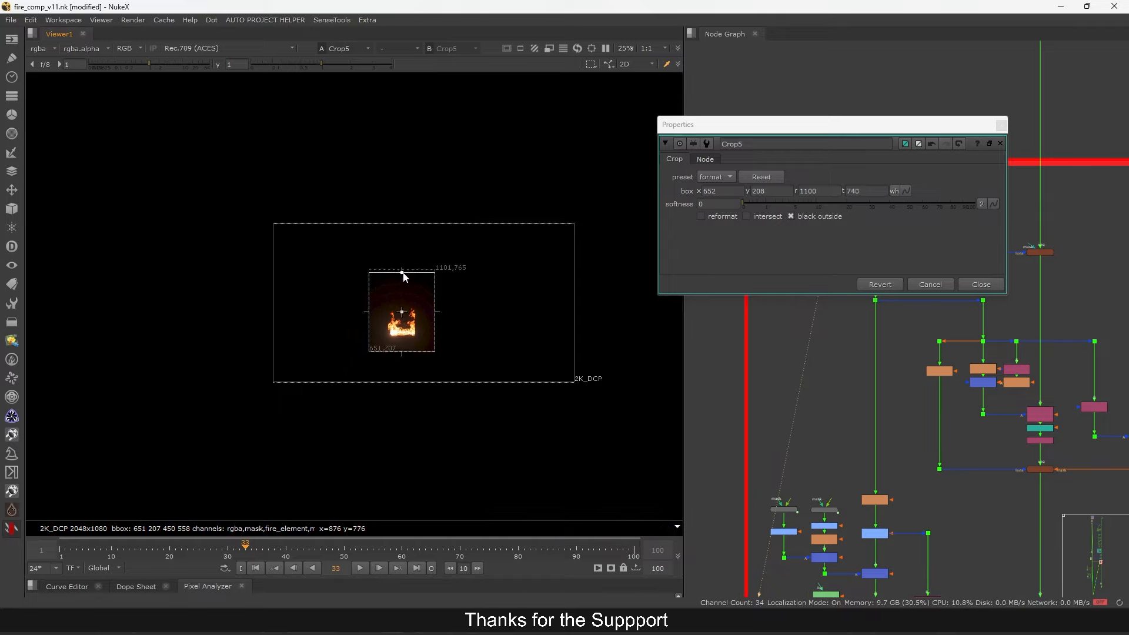
key(f)
click(982, 285)
Check the bounding boxes at the two dots after the crop and at the first PxF_Distort node
drag(918, 224, 867, 261)
key(1)
drag(921, 278, 867, 310)
key(1)
click(1045, 251)
key(1)
middle_drag(980, 309, 926, 259)
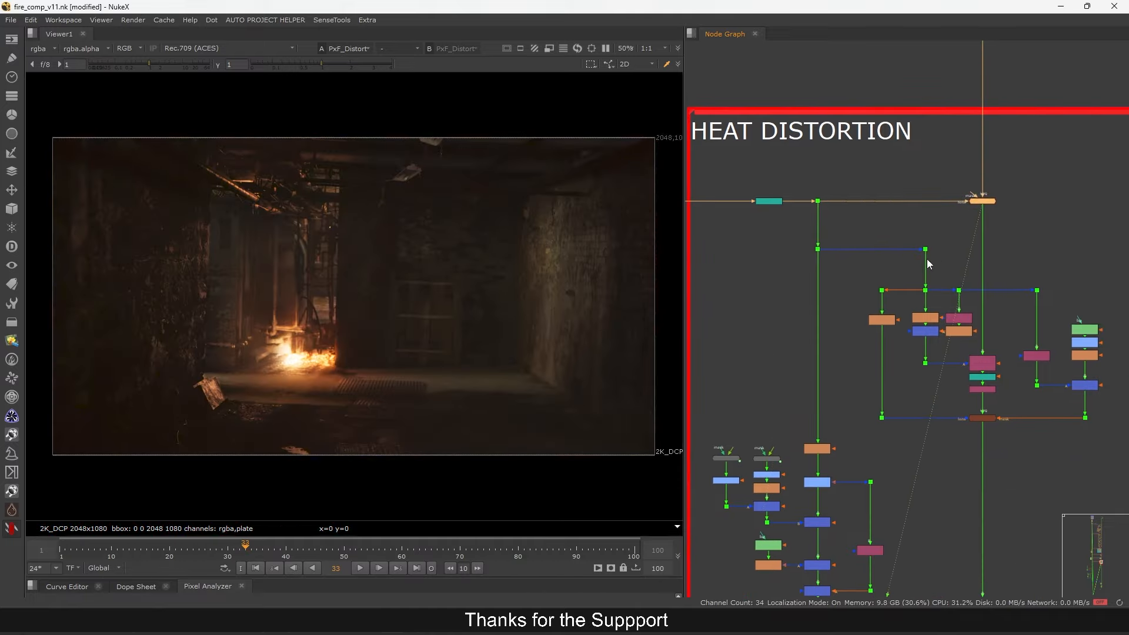
Check the bounding boxes from the cropped dot through Blur46 and the neighbouring branches to PxF_Distort1
drag(829, 205, 812, 210)
key(1)
key(1)
middle_drag(908, 365, 899, 352)
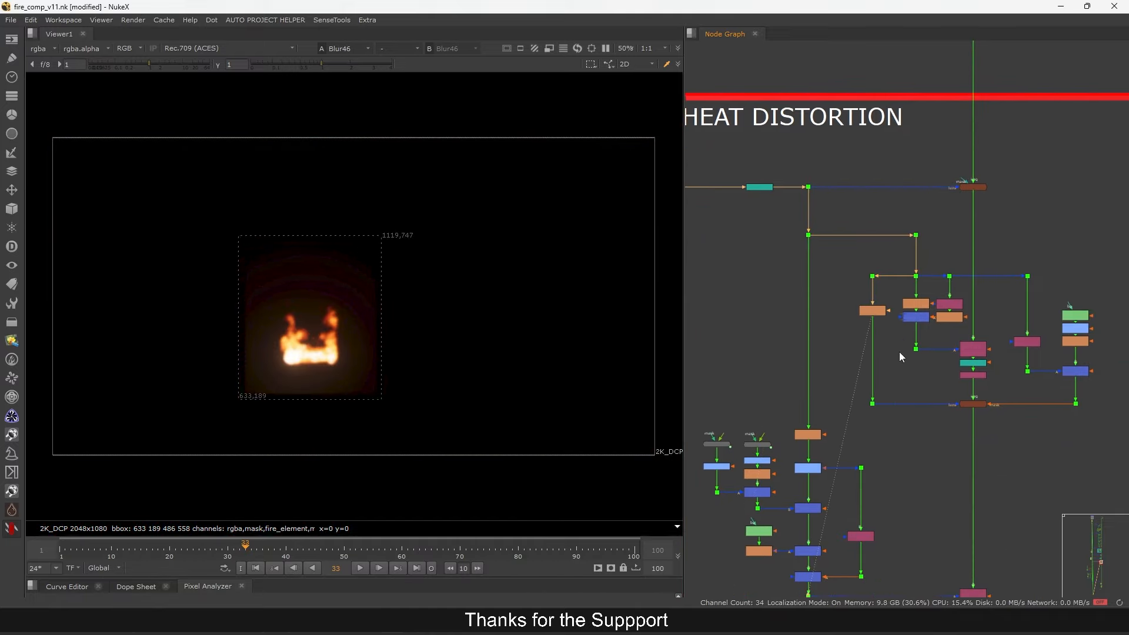
scroll(900, 336, up, 2)
click(924, 356)
key(1)
middle_drag(962, 391, 911, 362)
middle_drag(1026, 360, 938, 347)
click(1002, 337)
key(1)
key(1)
click(897, 369)
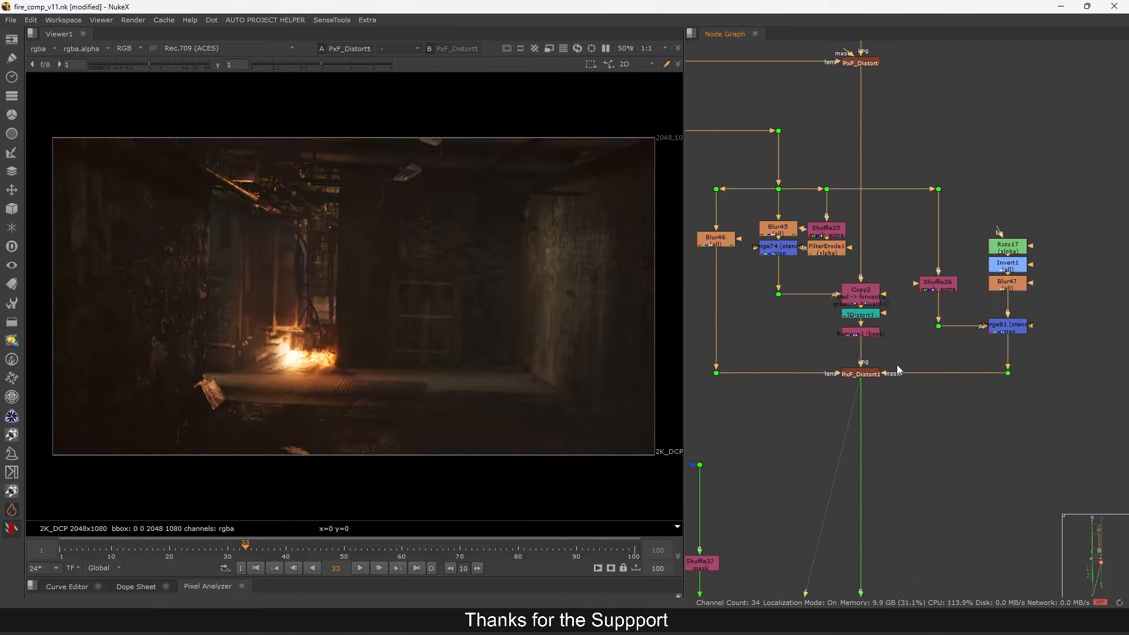
Compare the bounding boxes at PxF_Distort1's lens and mask inputs with that of its output
drag(763, 343, 703, 390)
key(1)
middle_drag(781, 403, 837, 397)
drag(1031, 346, 1074, 387)
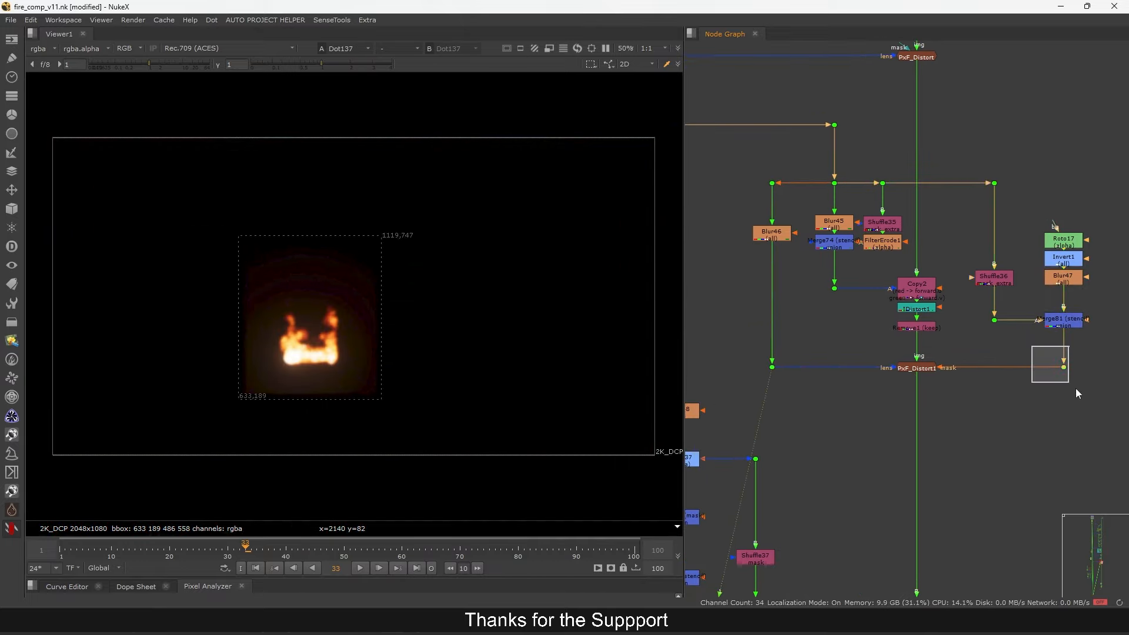
key(1)
middle_drag(984, 402, 998, 394)
drag(981, 342, 924, 380)
key(1)
Check the bounding boxes along the lower noise branch of HEAT DISTORTION, from Blur48 to Merge65
scroll(884, 442, down, 5)
middle_drag(885, 442, 968, 317)
scroll(873, 308, up, 7)
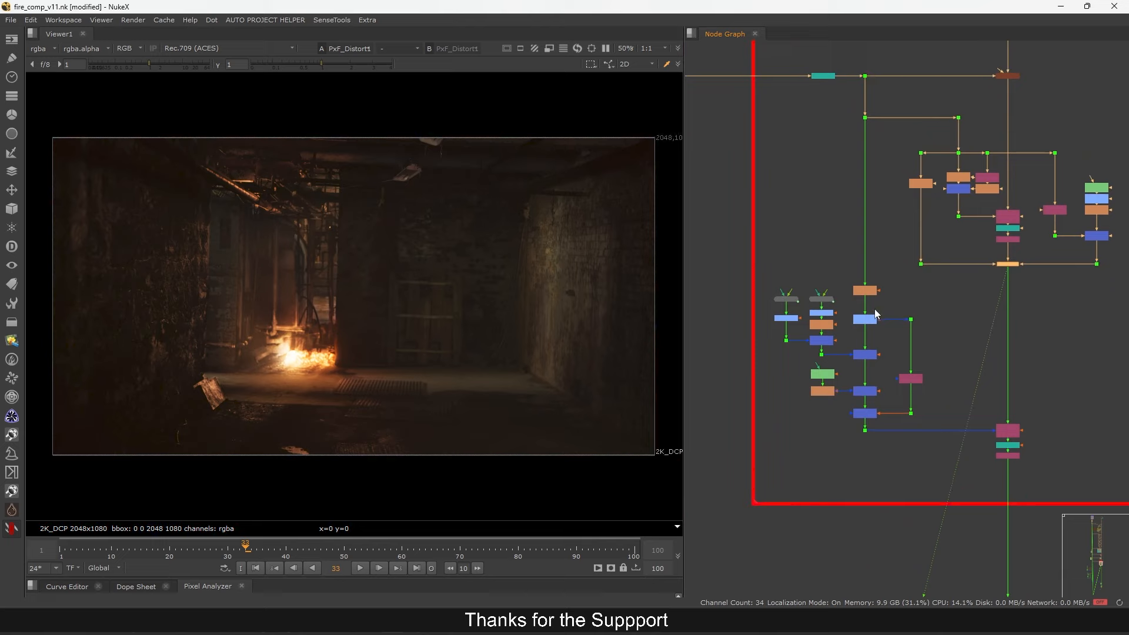
click(866, 279)
key(1)
click(866, 477)
key(1)
middle_drag(865, 447, 870, 340)
click(869, 341)
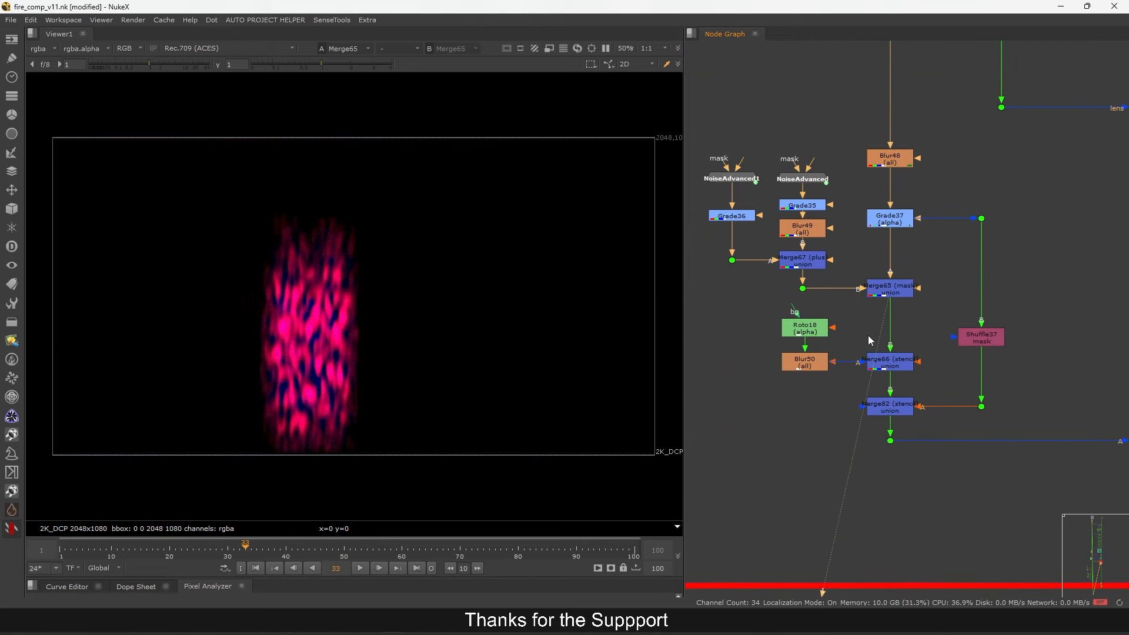
Set the bbox of the Merge66 stencil node to B, and recheck the Roto18 and Merge66 settings
double_click(896, 369)
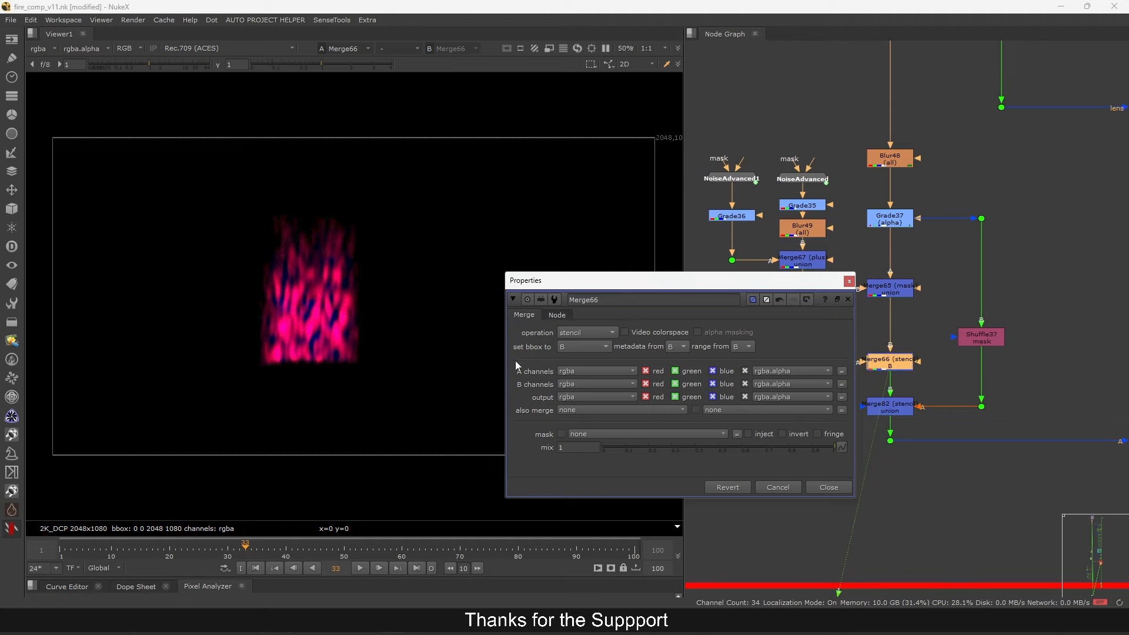
scroll(436, 346, down, 5)
click(850, 282)
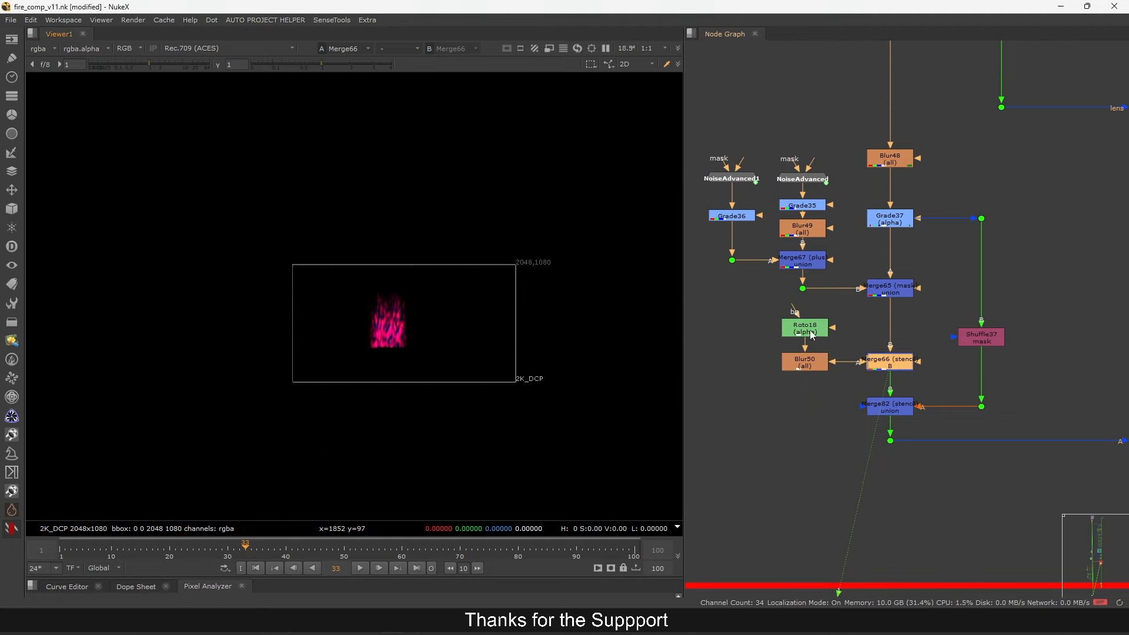
double_click(814, 334)
double_click(886, 360)
click(850, 280)
Compare the bounding boxes of Merge65, Merge66, Blur48 and Grade37 in the noise branch
click(892, 291)
key(1)
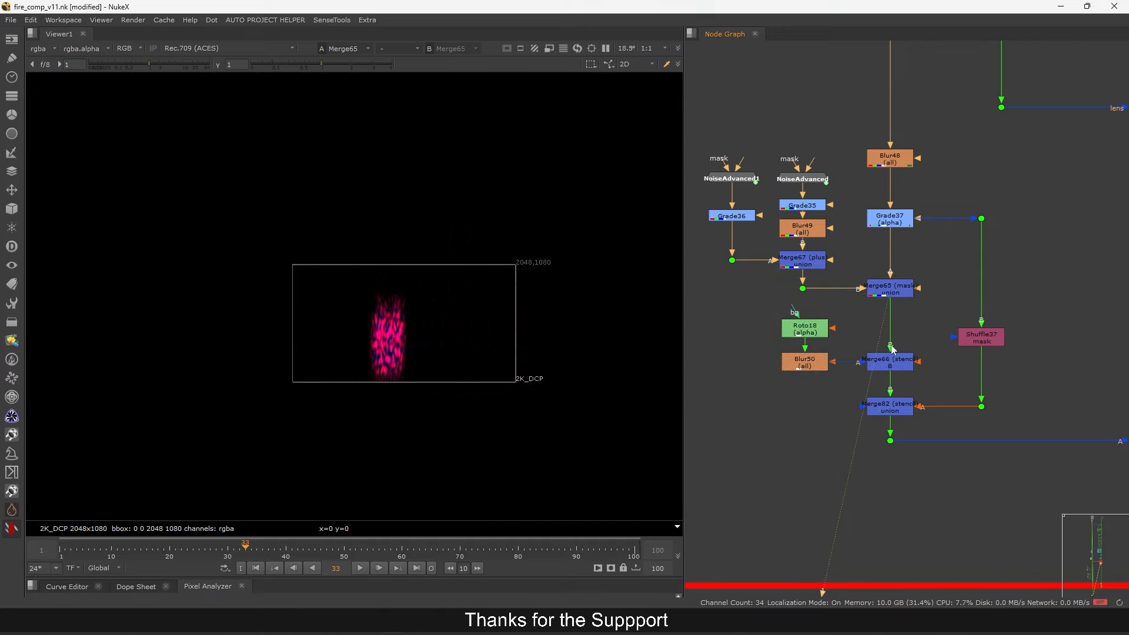
click(891, 359)
key(1)
drag(889, 164, 888, 156)
key(1)
click(891, 215)
key(1)
click(890, 285)
key(1)
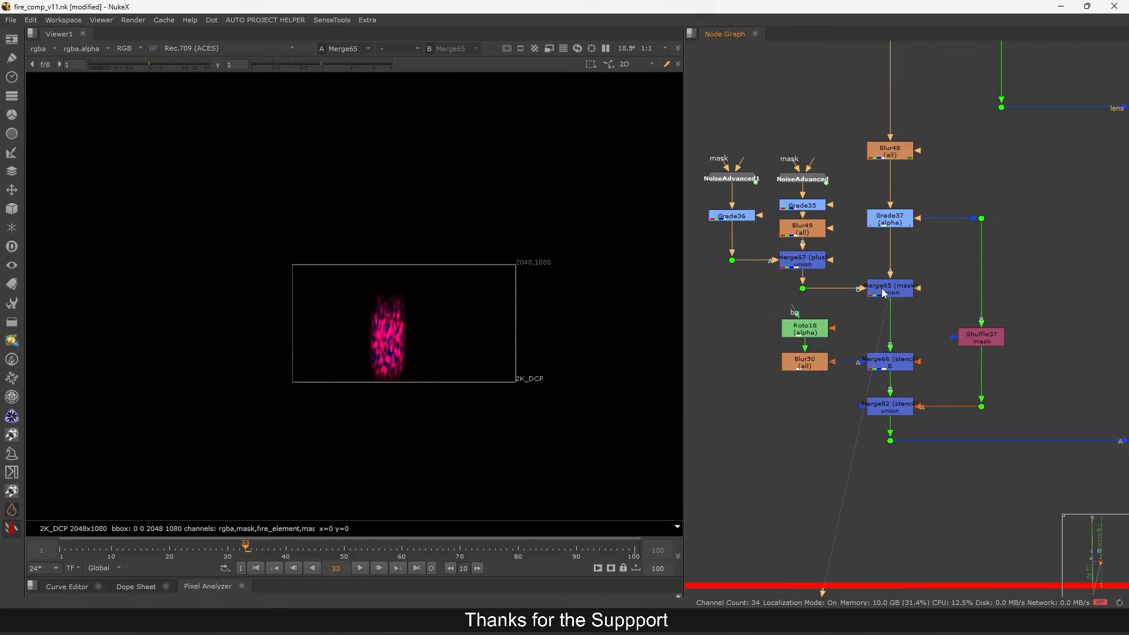
Try setting the bbox of the Merge65 mask node to B
double_click(889, 287)
click(586, 273)
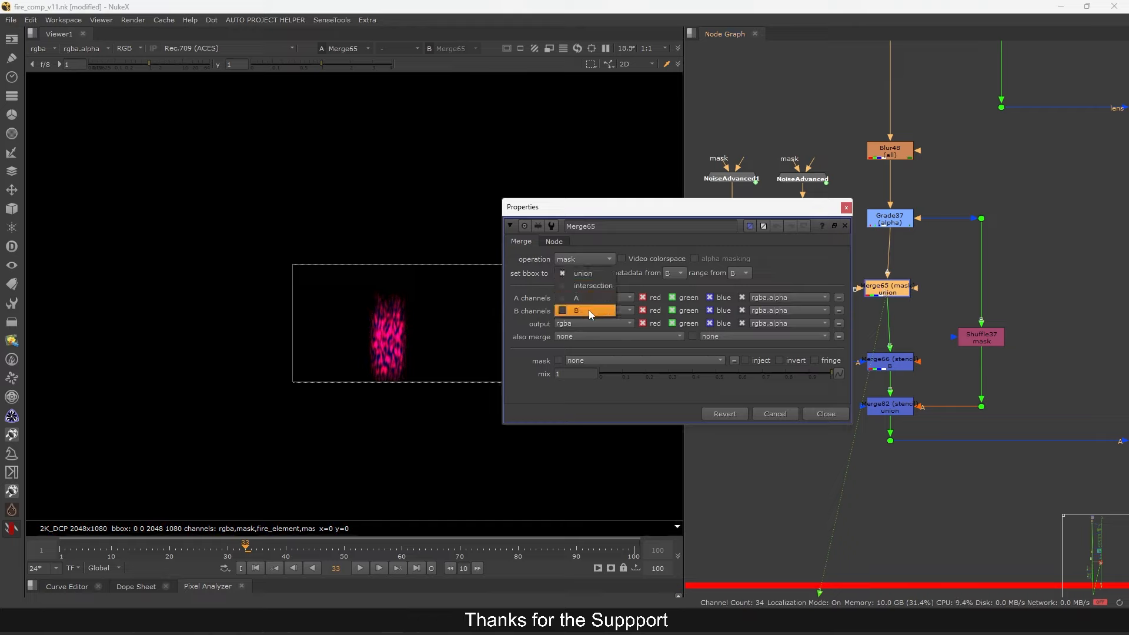
click(588, 309)
click(846, 207)
drag(888, 289, 892, 290)
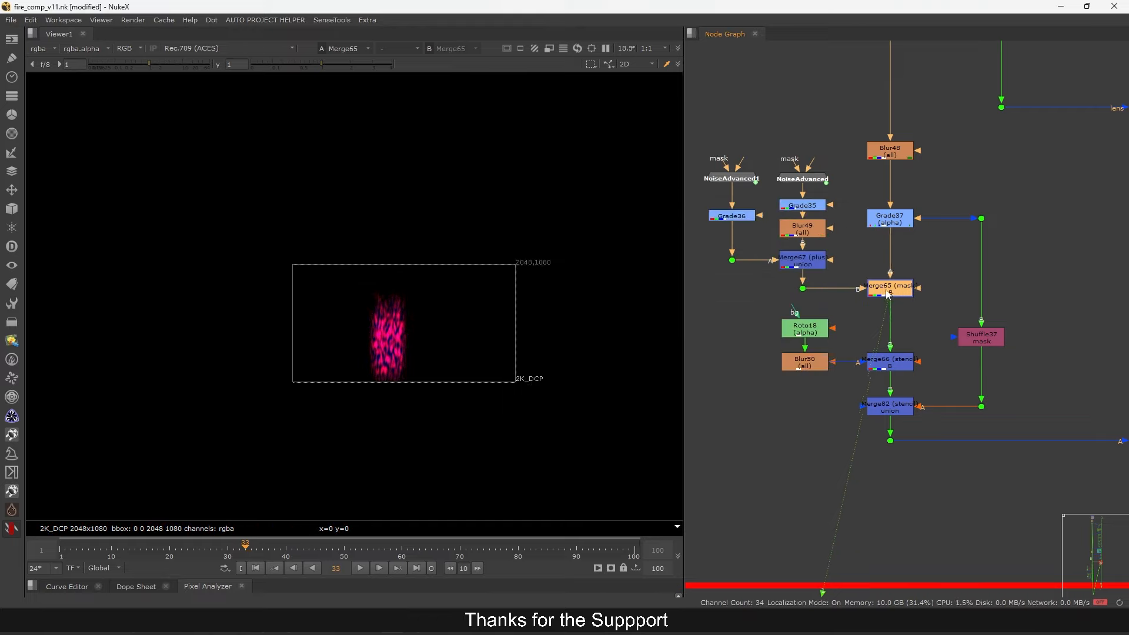
Set the bbox of the Merge65 mask node to A and frame the image
double_click(888, 289)
click(586, 272)
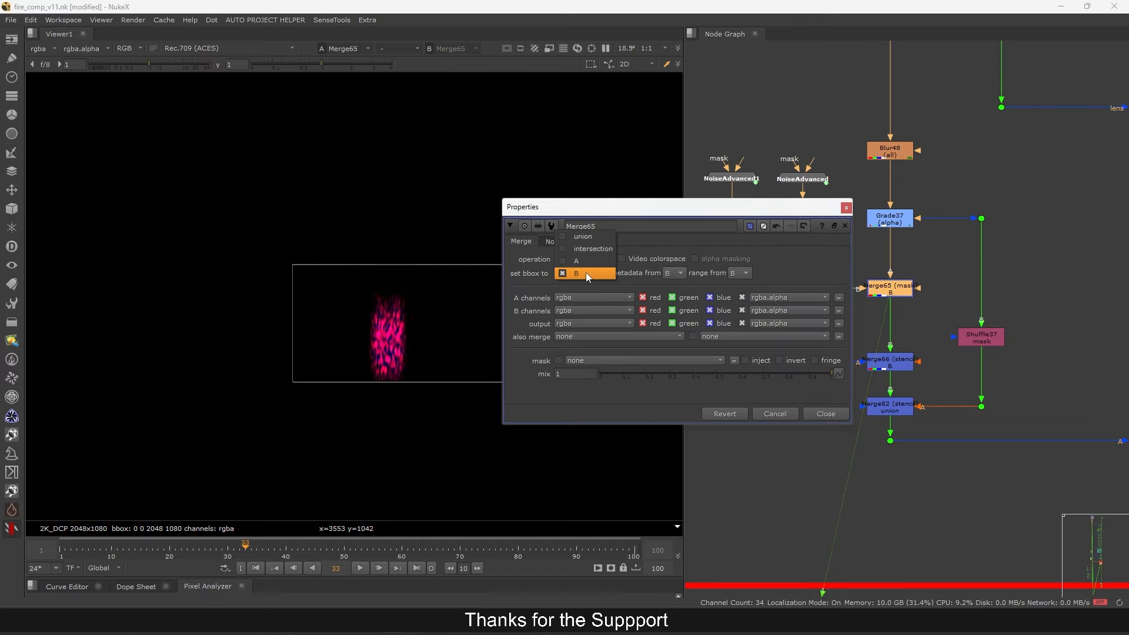
click(582, 264)
click(846, 207)
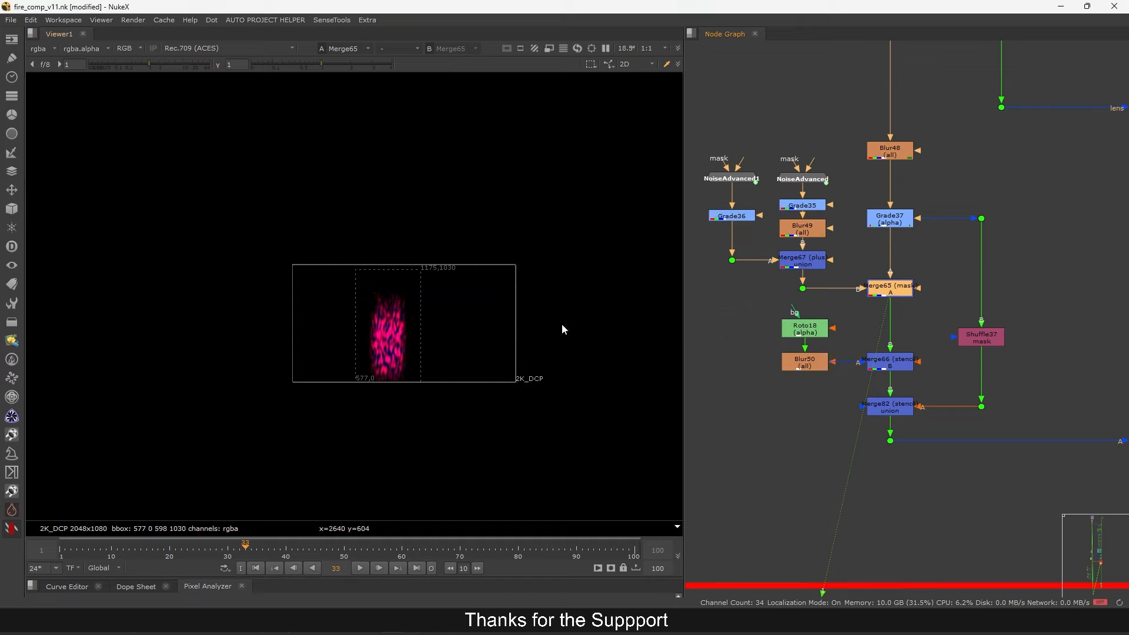
key(f)
Check the bounding boxes down the noise branch at Grade37, Merge65, Merge66 and Merge82
click(901, 221)
key(1)
click(887, 286)
key(1)
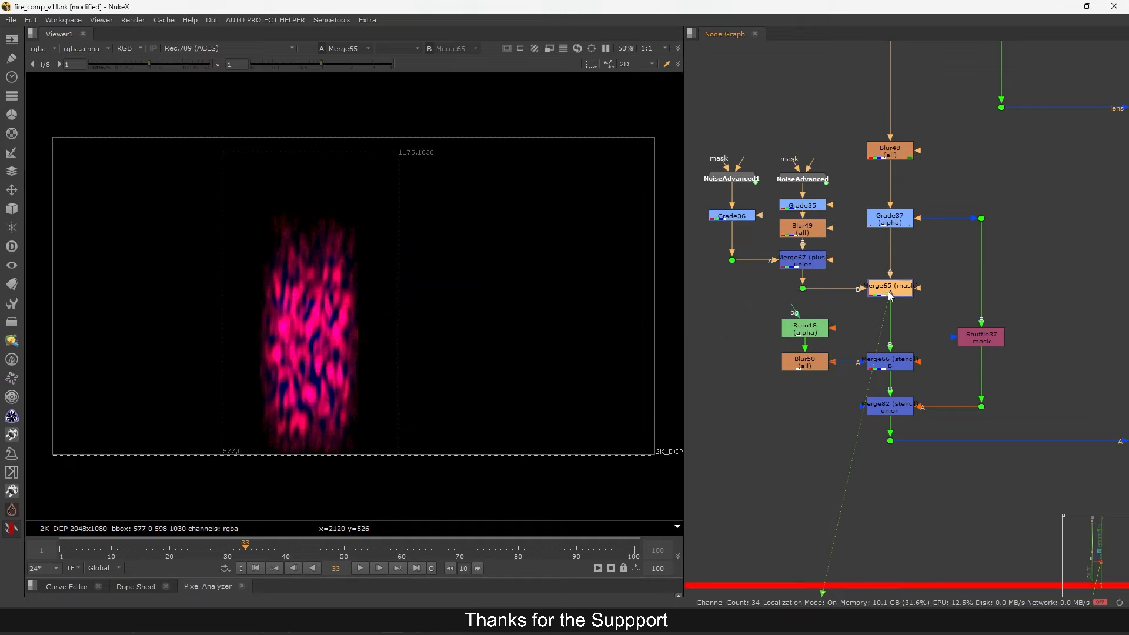
click(893, 361)
key(1)
click(894, 406)
key(1)
middle_drag(904, 389, 892, 338)
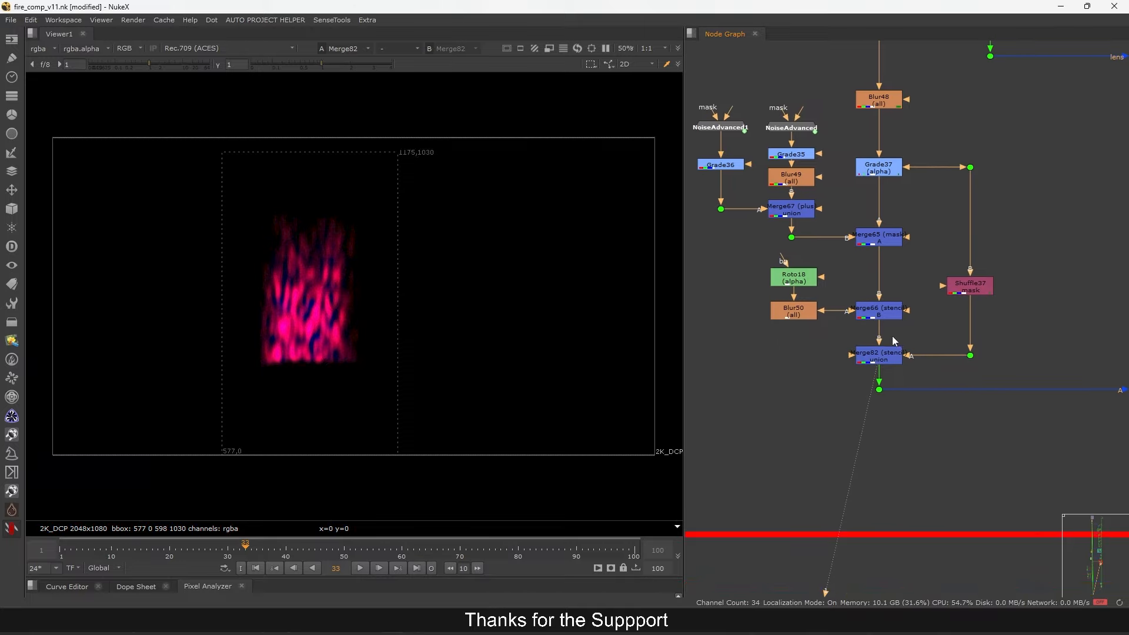
drag(345, 271, 272, 378)
View the Copy node fed by the noise branch and the Remove2 node at the end of HEAT DISTORTION
scroll(916, 230, down, 5)
middle_drag(899, 311, 867, 305)
scroll(958, 274, up, 4)
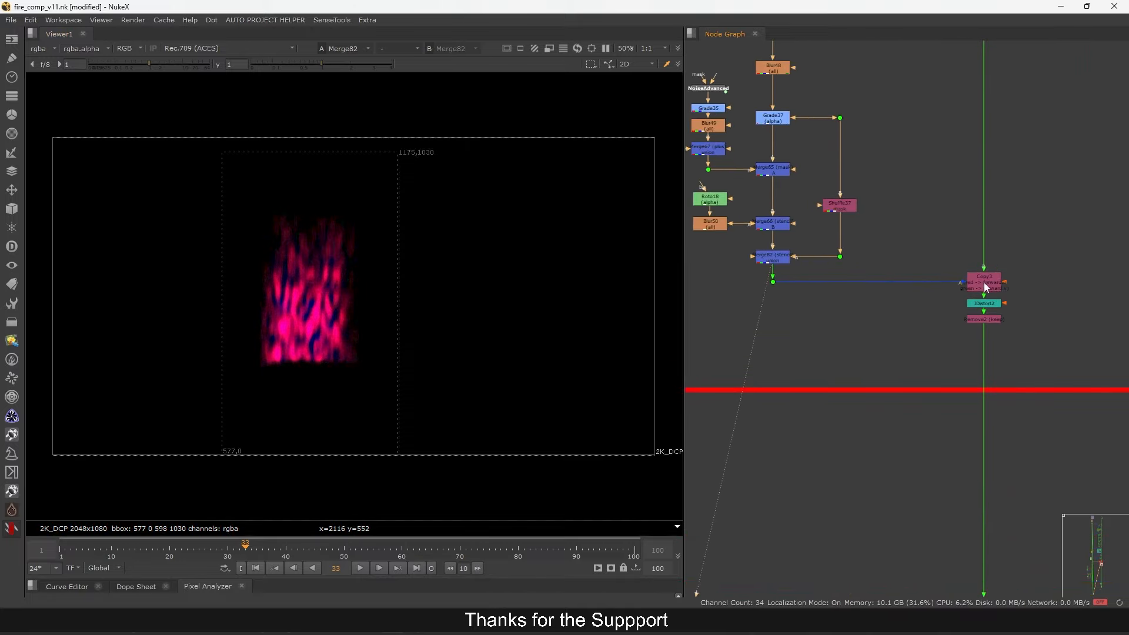
click(983, 282)
key(1)
click(986, 321)
key(1)
scroll(957, 284, down, 6)
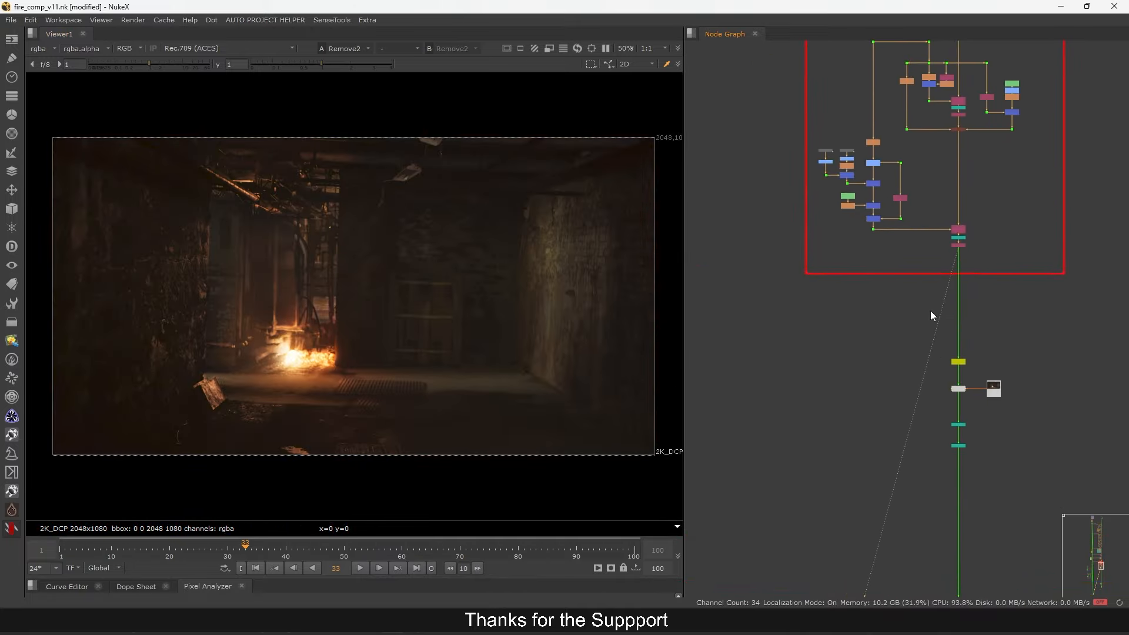
Compare the live result at Write3 with its pre-render in Read16, including a close-up of the floor grating
scroll(952, 284, up, 5)
click(994, 300)
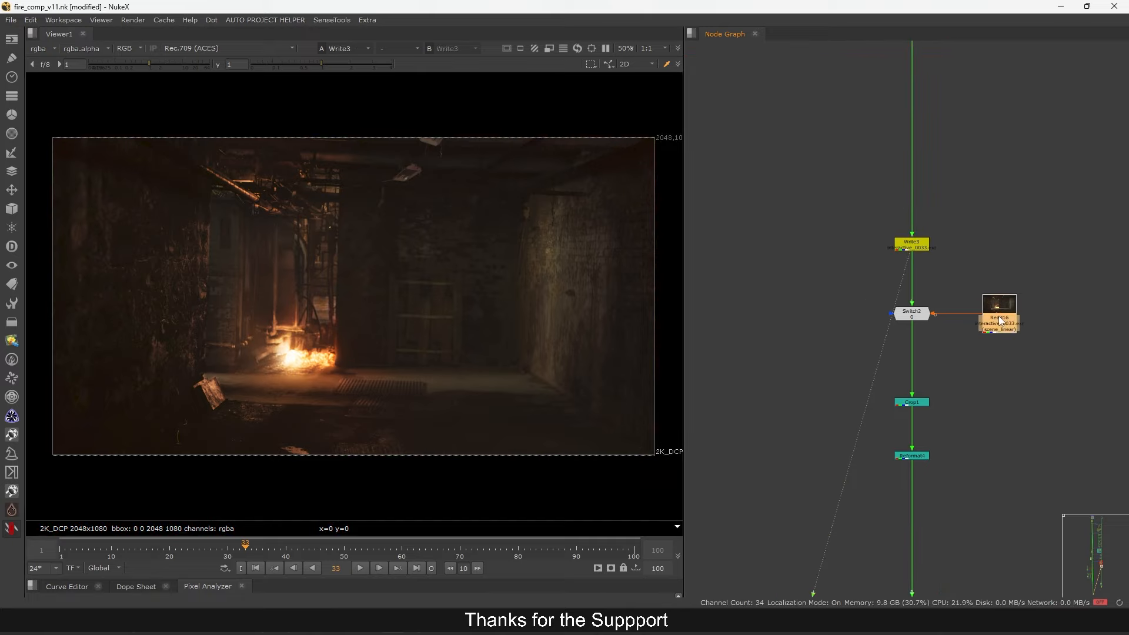
key(1)
click(920, 247)
key(1)
click(1007, 320)
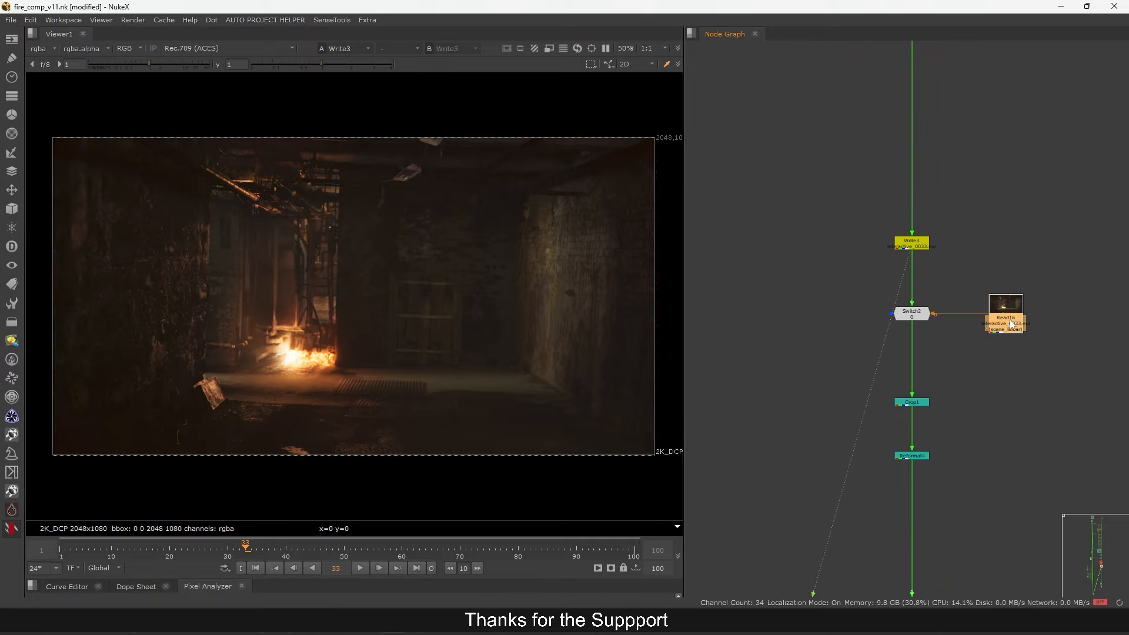
key(2)
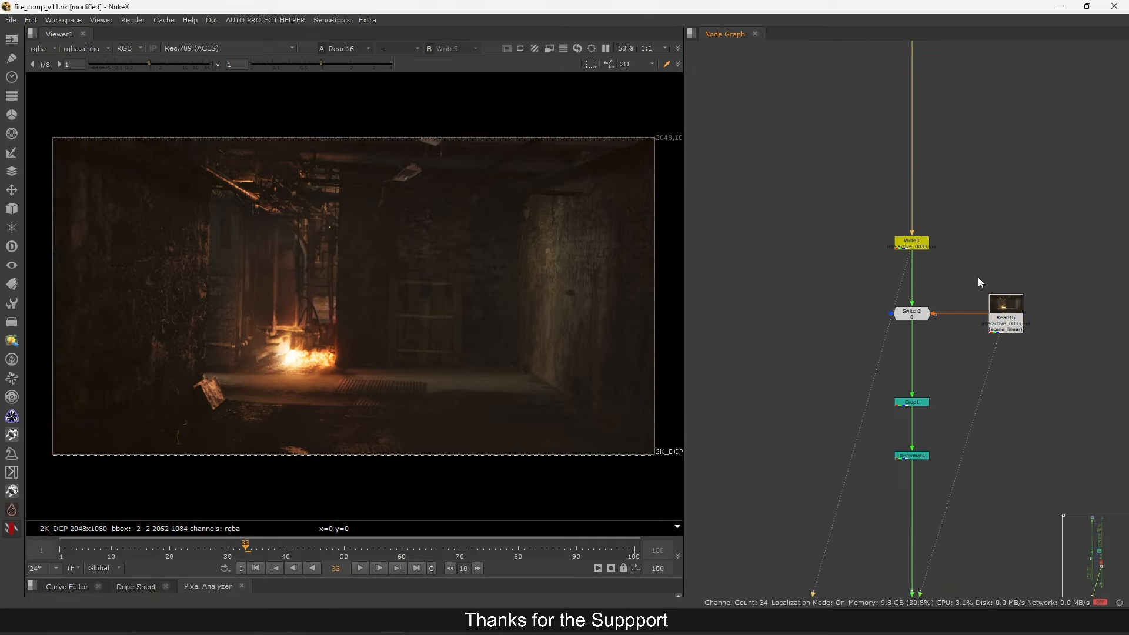
key(1)
key(2)
scroll(363, 409, up, 8)
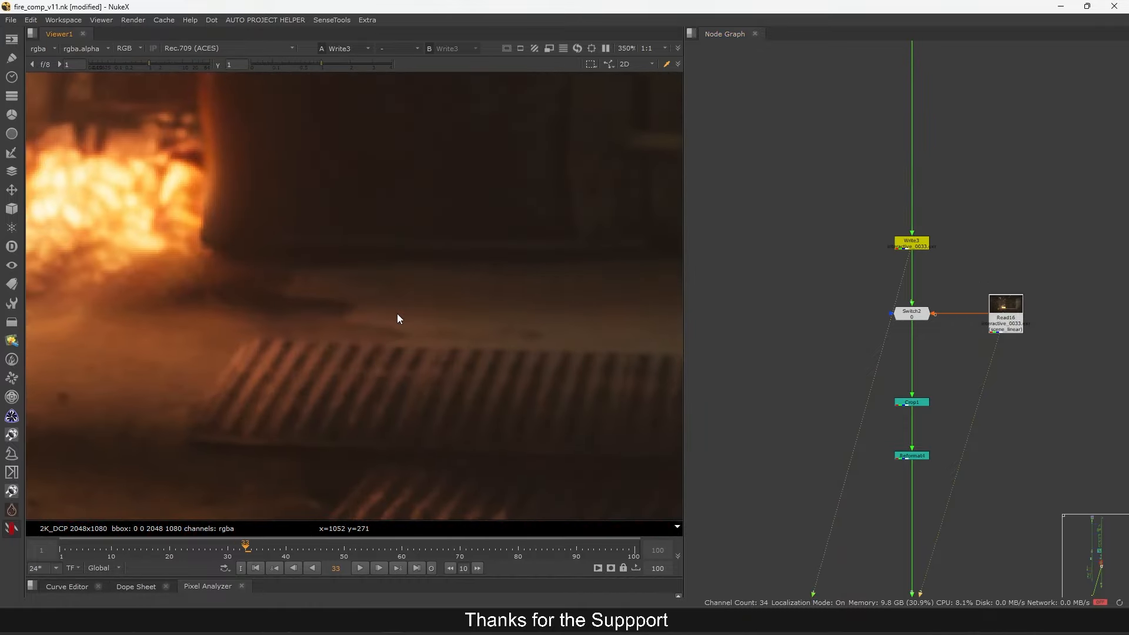
key(1)
scroll(930, 288, down, 8)
View the composite upstream at the HYPOT merge, Merge21, and at the first INTERACTIVE merge, Merge39
middle_drag(899, 105, 904, 317)
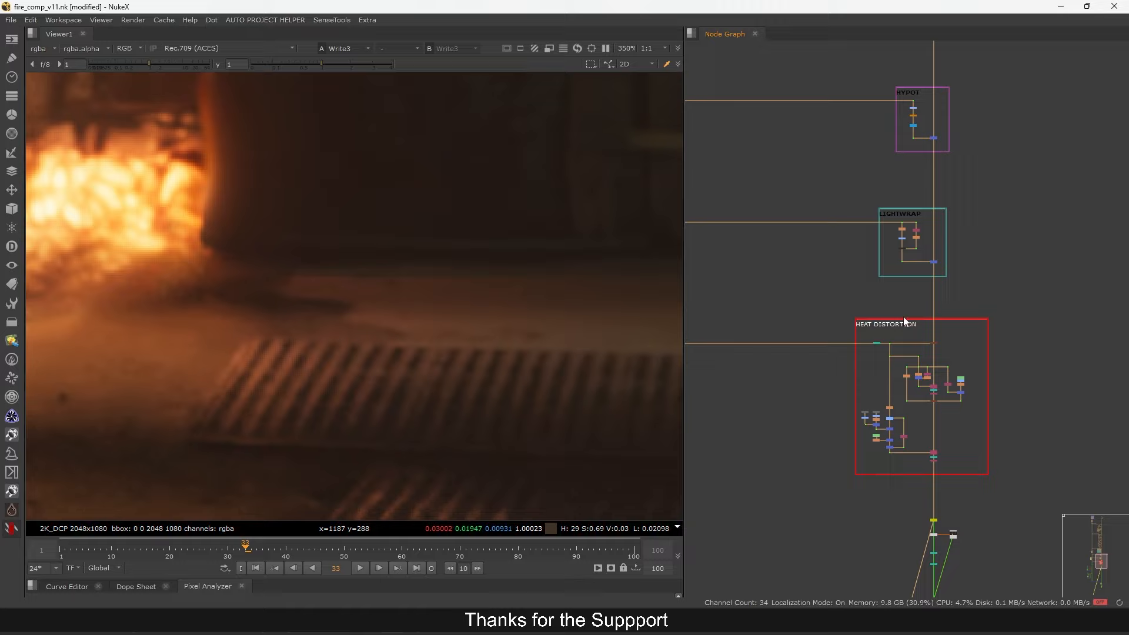
scroll(946, 119, up, 1)
drag(946, 120, 927, 168)
key(1)
scroll(916, 302, down, 10)
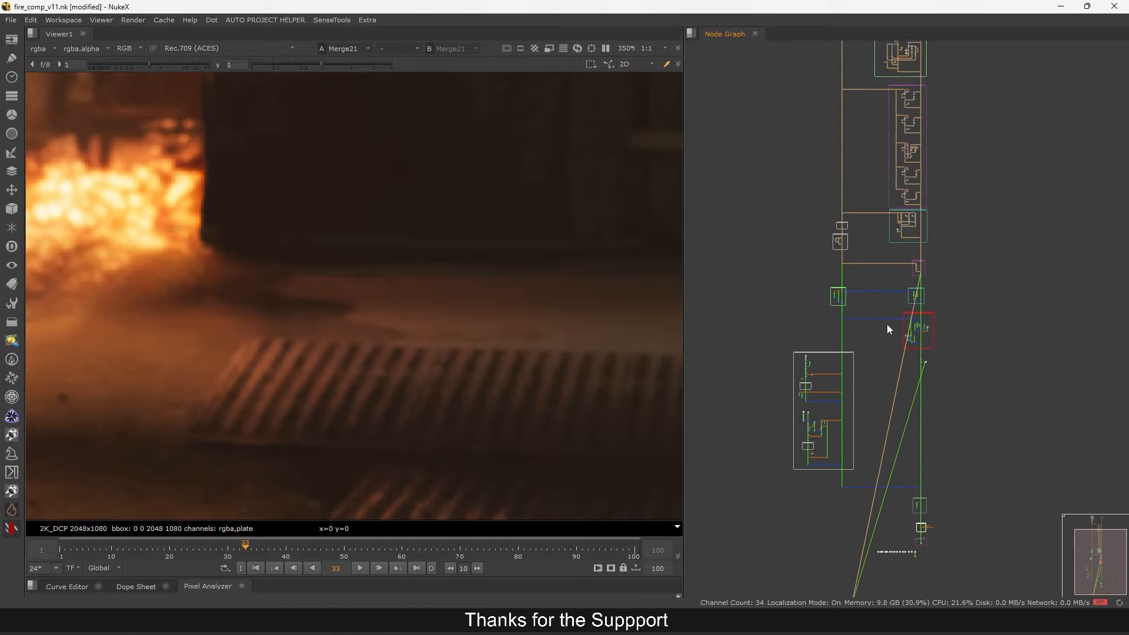
middle_drag(919, 113, 925, 206)
scroll(925, 206, up, 7)
drag(945, 193, 924, 220)
key(1)
scroll(924, 219, up, 3)
click(928, 299)
key(1)
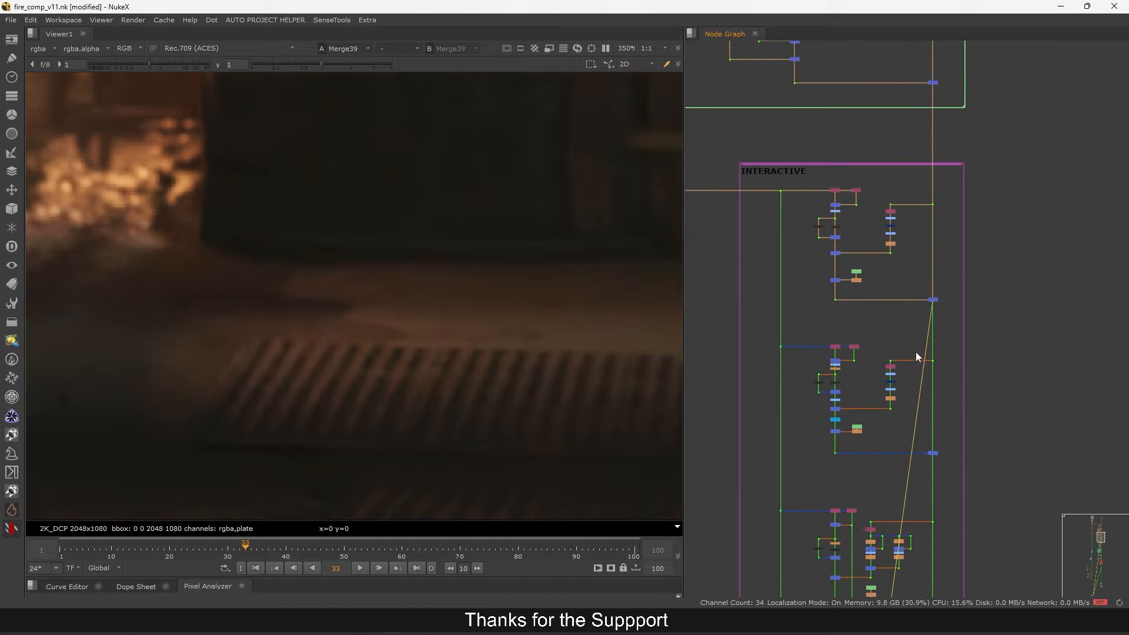
Step the viewer through the remaining main-pipe merges of the purple INTERACTIVE group, from top to bottom
middle_drag(953, 473, 950, 377)
click(930, 358)
key(1)
middle_drag(938, 415, 946, 316)
drag(962, 421, 932, 459)
key(1)
middle_drag(933, 477, 943, 344)
drag(970, 414, 935, 452)
key(1)
middle_drag(940, 457, 953, 315)
drag(980, 403, 946, 435)
key(1)
View the composite at Merge3 in the lower INTERACTIVE group and select the dot feeding it
middle_drag(957, 448, 955, 230)
drag(979, 387, 944, 421)
key(1)
scroll(861, 376, up, 3)
click(820, 415)
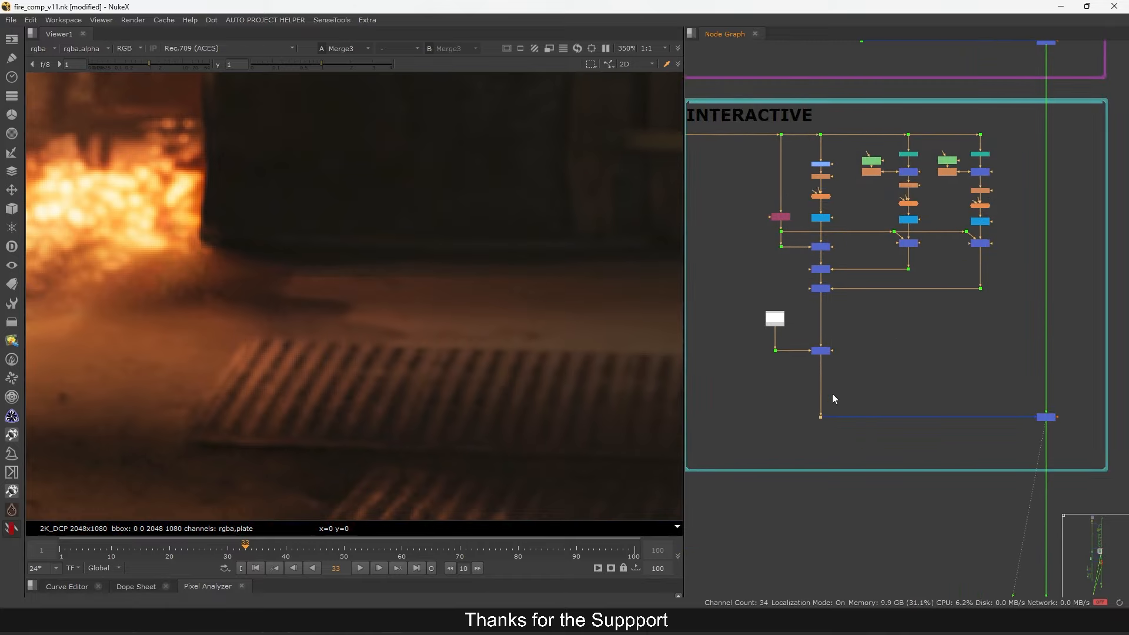
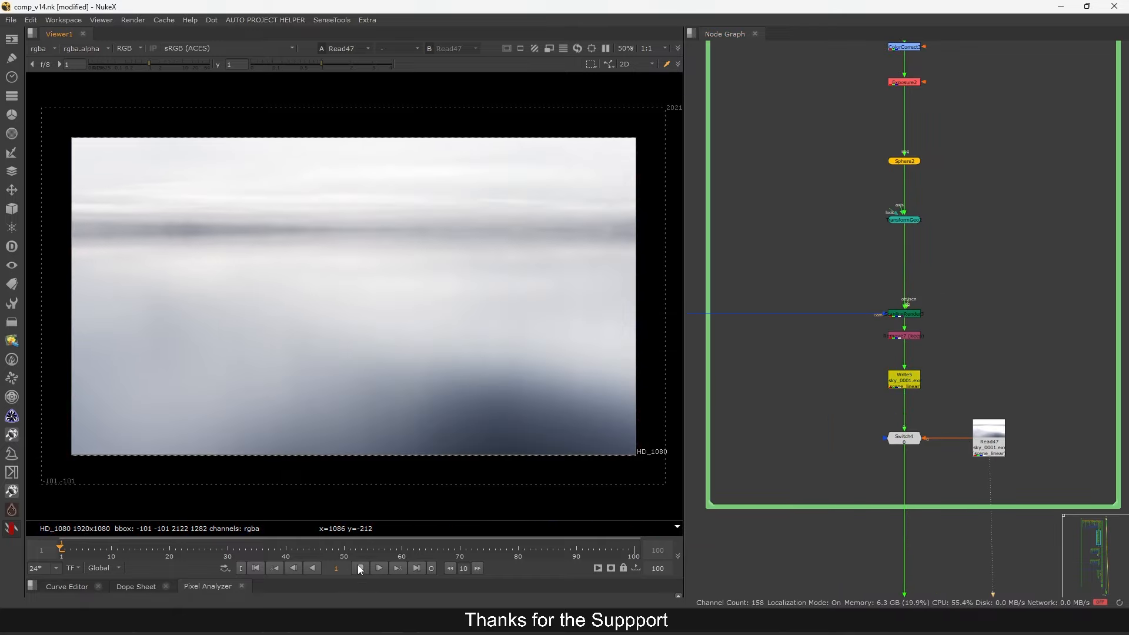
Play back the SKY group's pre-render from Read47 and return to the first frame
middle_drag(879, 421, 883, 333)
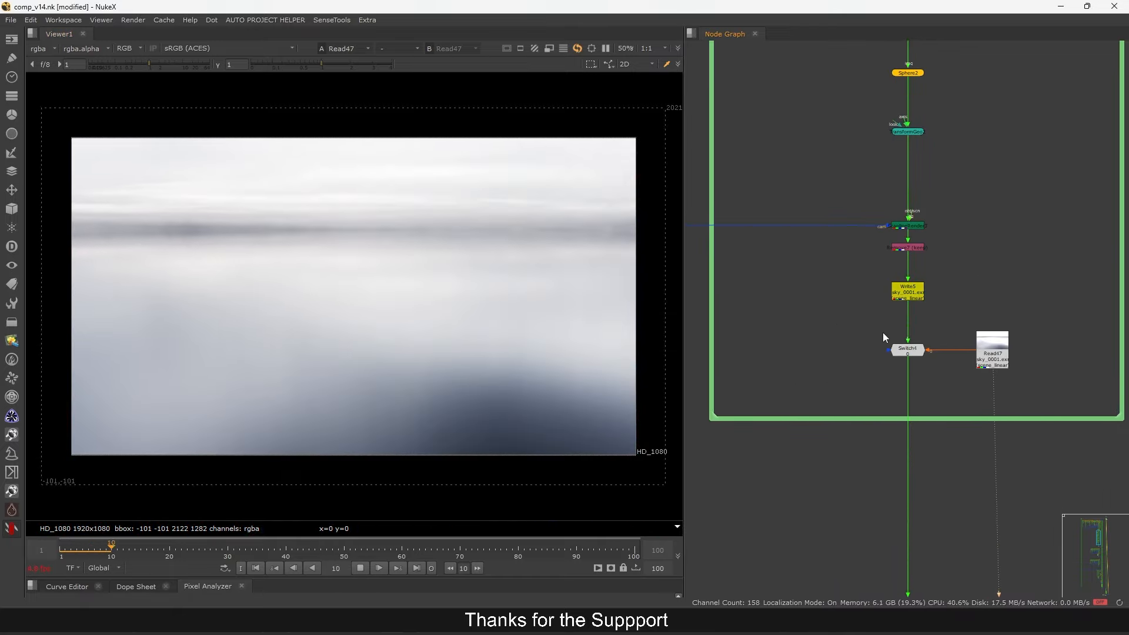
scroll(505, 346, down, 1)
scroll(823, 264, down, 5)
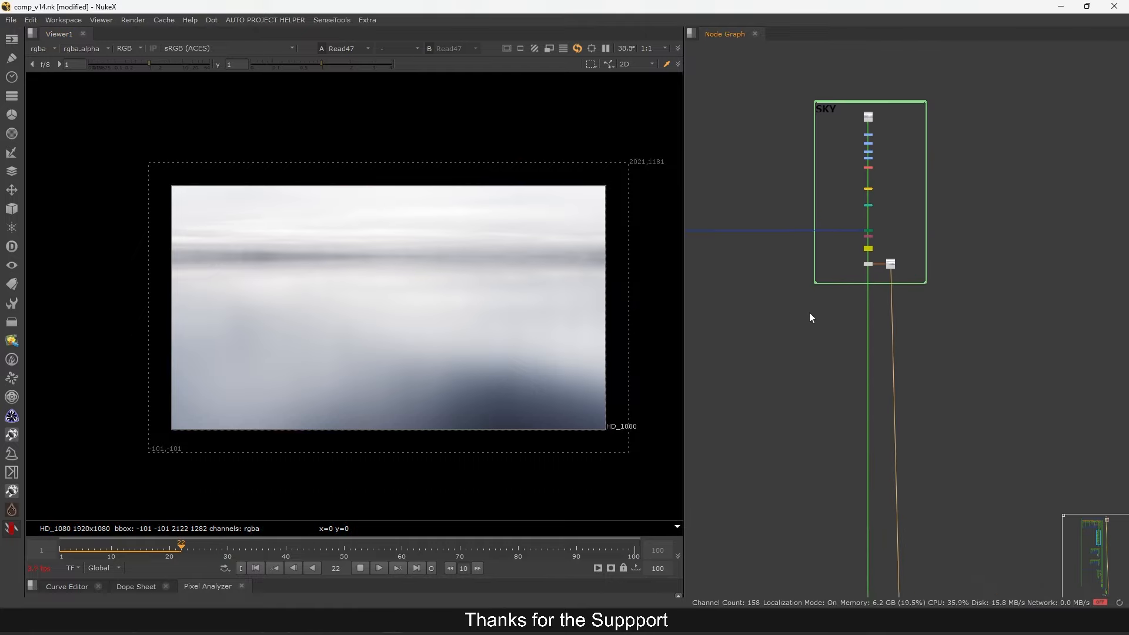
middle_drag(809, 315, 924, 336)
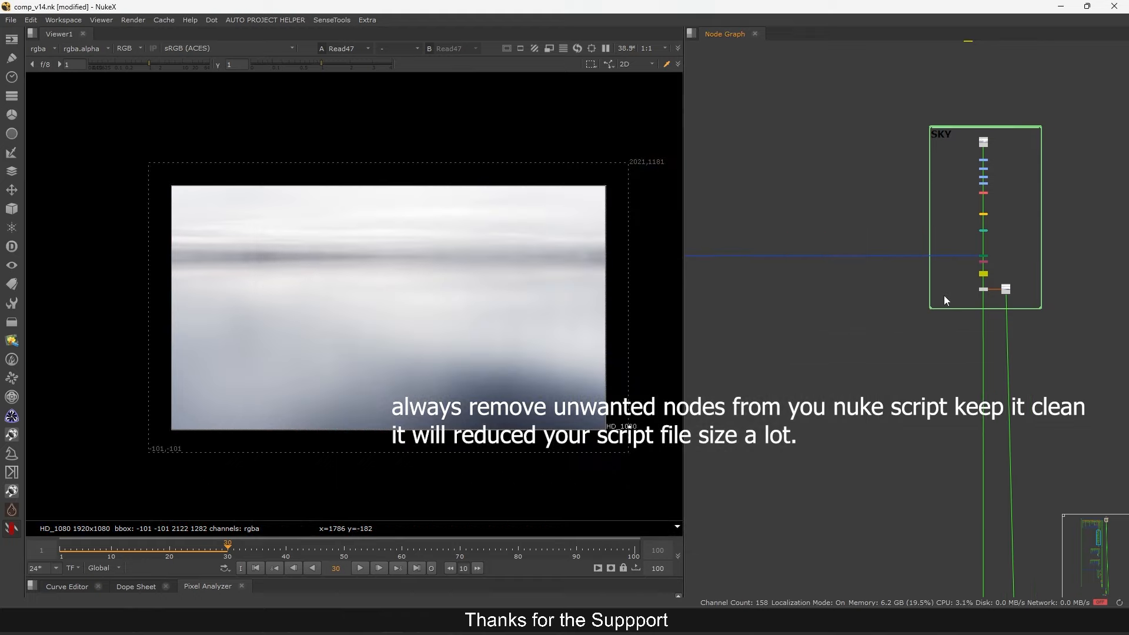
scroll(943, 300, up, 3)
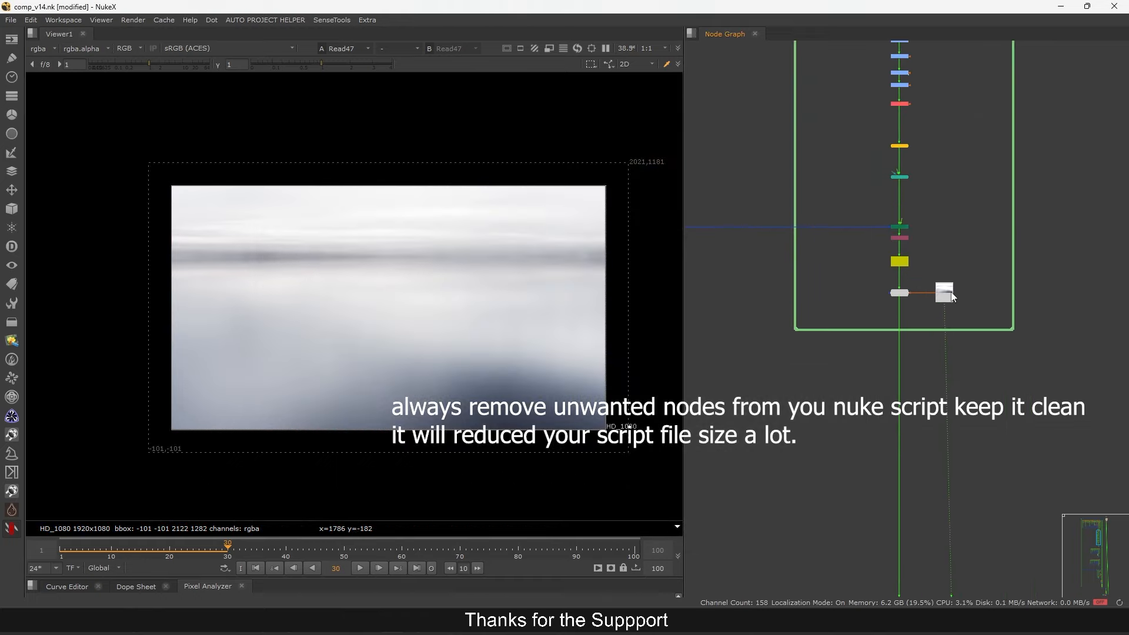
click(360, 568)
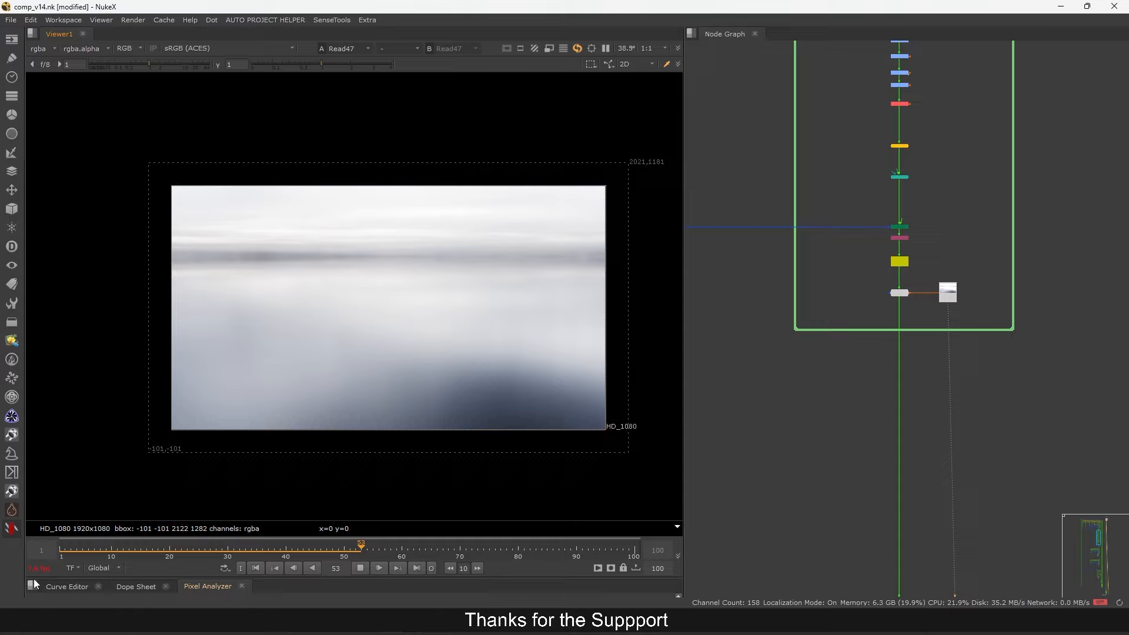
click(259, 569)
Locate the Read12 and Read13 source renders at the top of the script
drag(838, 377, 1002, 247)
mouse_move(985, 255)
alt+middle_down()
mouse_move(905, 326)
mouse_move(991, 271)
alt+middle_up()
mouse_move(991, 271)
alt+middle_down()
mouse_move(909, 310)
mouse_move(994, 278)
alt+middle_up()
alt+middle_drag(994, 278, 1014, 238)
alt+middle_drag(940, 260, 1006, 241)
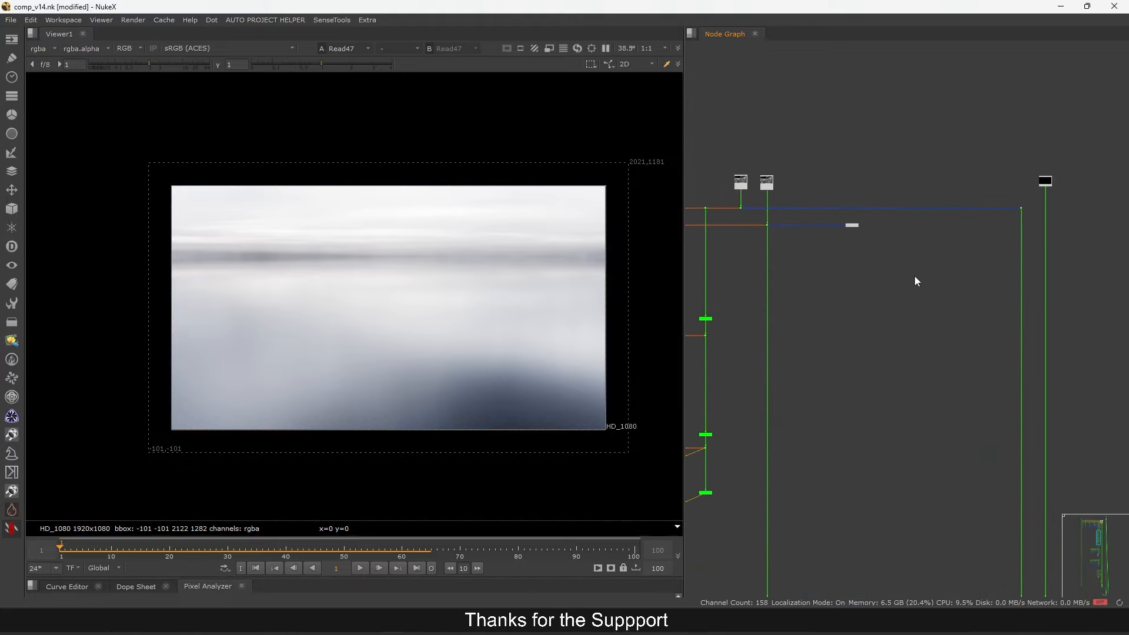
middle_drag(835, 235, 953, 236)
alt+middle_drag(952, 237, 1003, 201)
middle_drag(741, 171, 859, 230)
alt+middle_drag(859, 229, 828, 171)
drag(828, 172, 1032, 262)
drag(969, 242, 959, 195)
click(995, 215)
scroll(963, 221, up, 3)
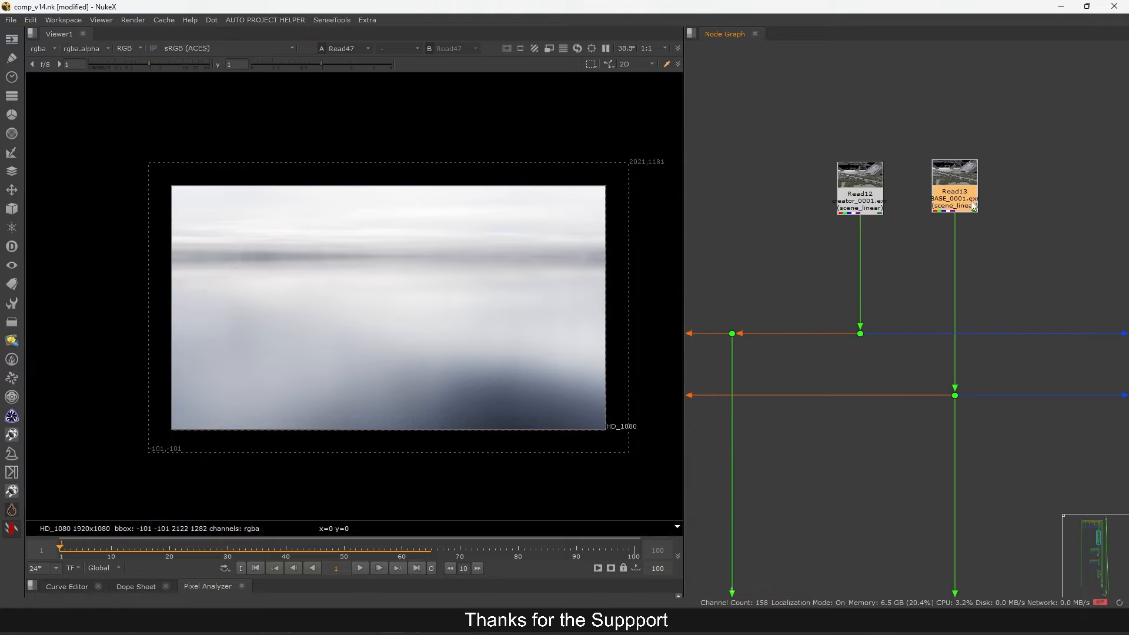
View the Read12 source render and examine where it feeds into the script
click(862, 188)
key(1)
scroll(864, 189, up, 2)
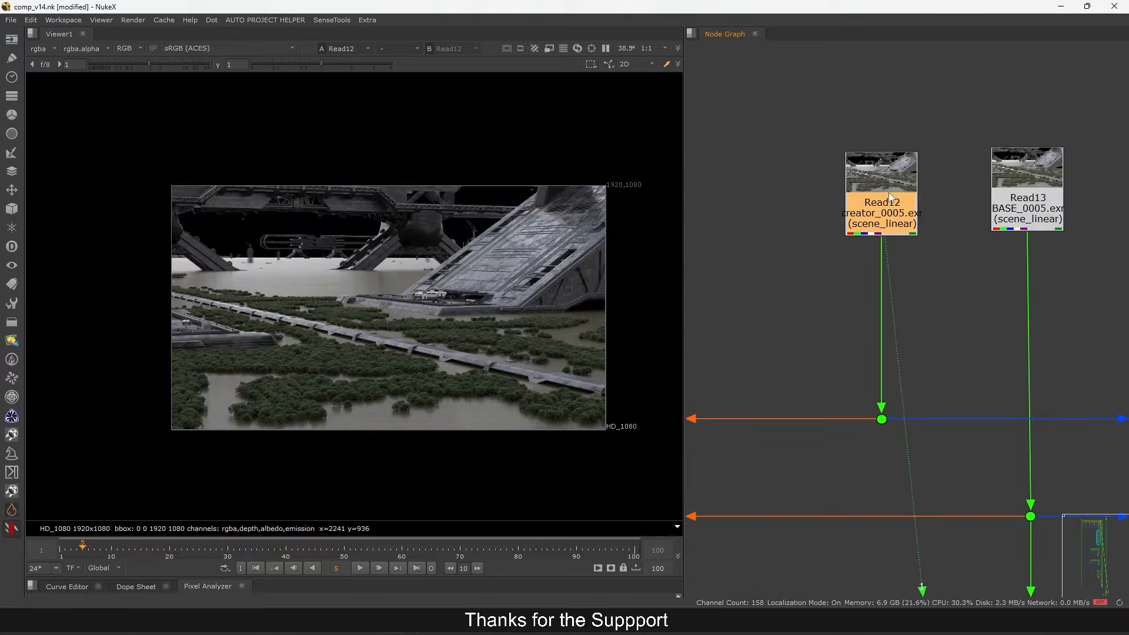
drag(958, 108, 832, 233)
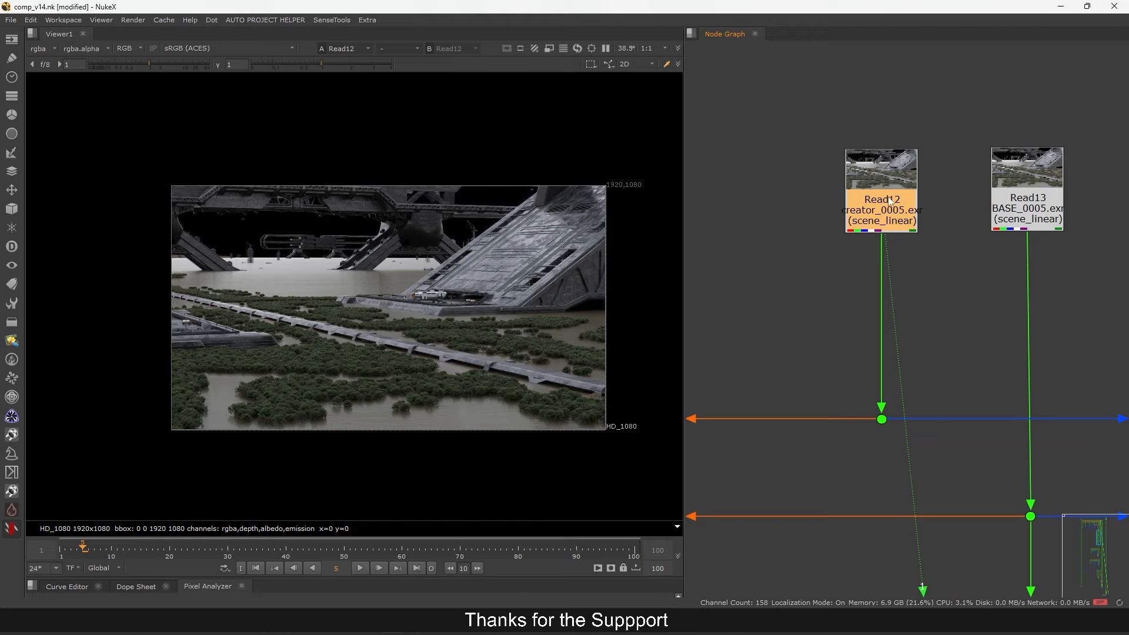
scroll(943, 200, down, 5)
scroll(943, 194, up, 2)
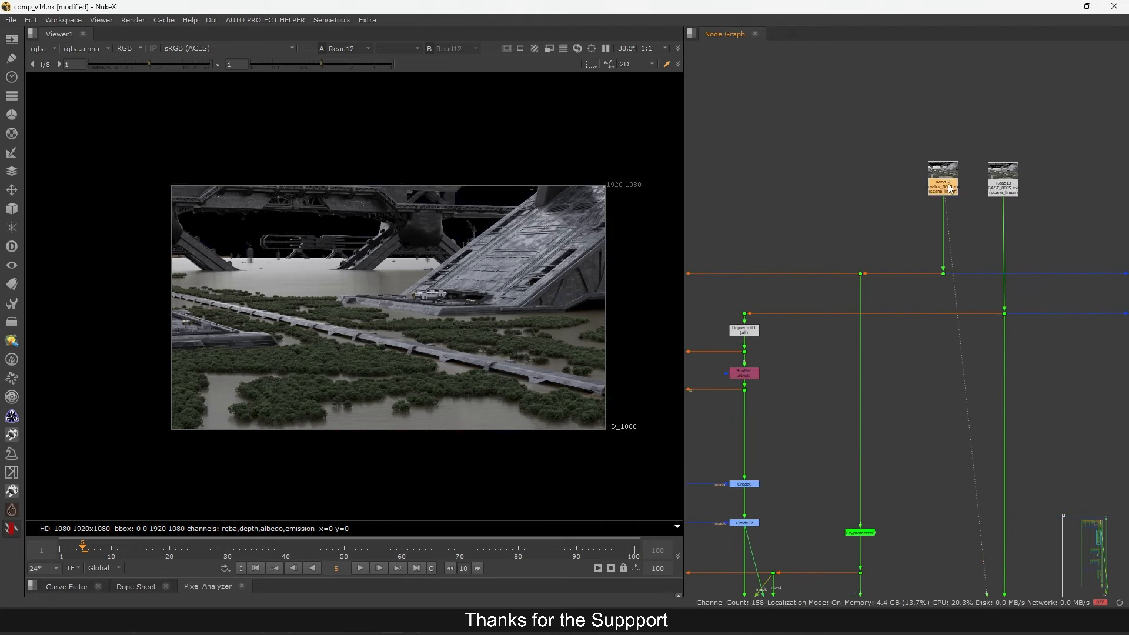
scroll(923, 240, up, 3)
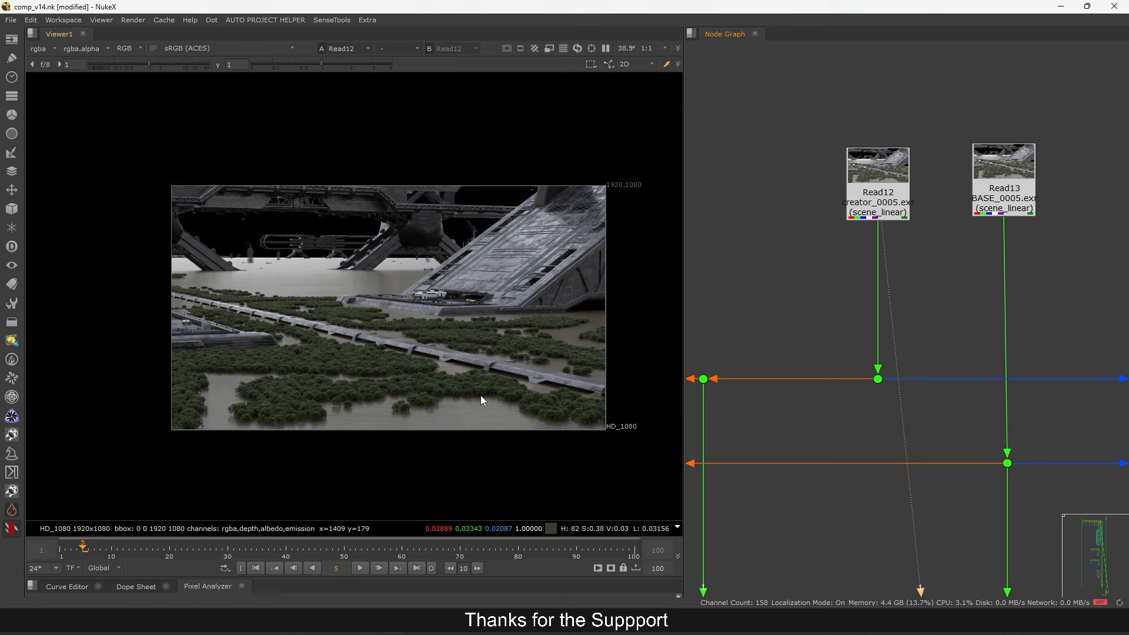
Play back Read12, review its list of layers, and return to the first frame
click(360, 568)
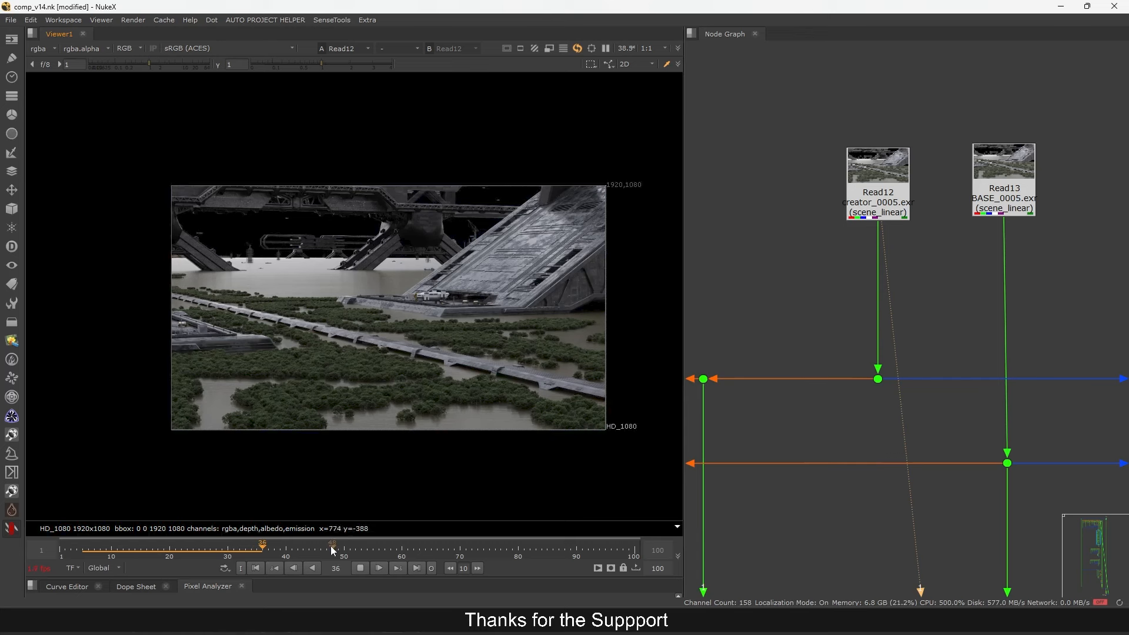
click(42, 48)
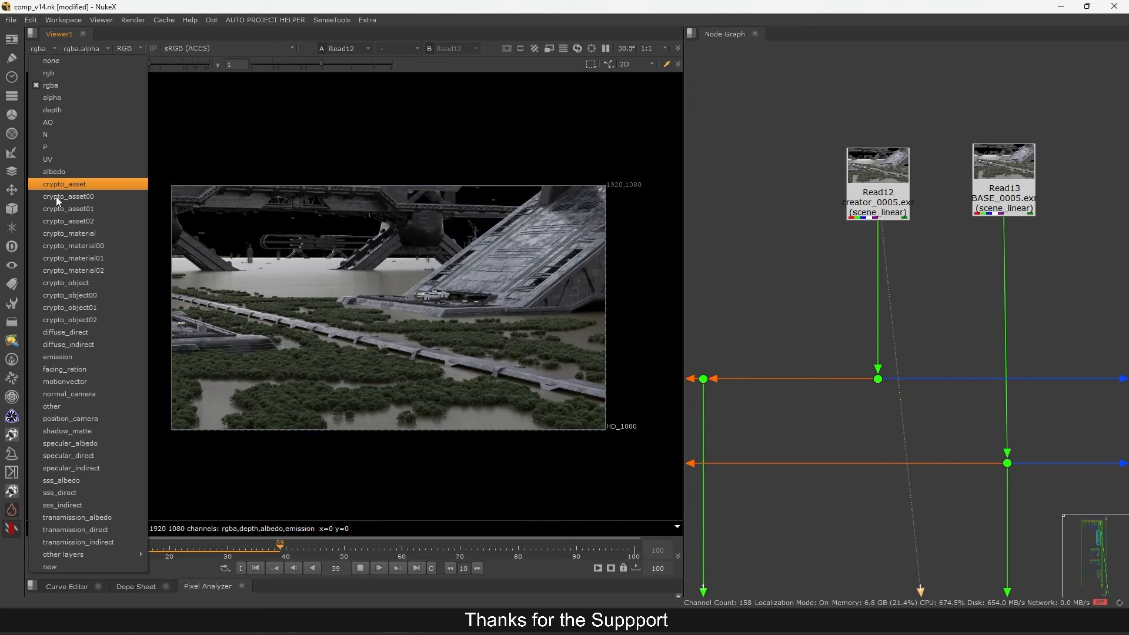
click(253, 208)
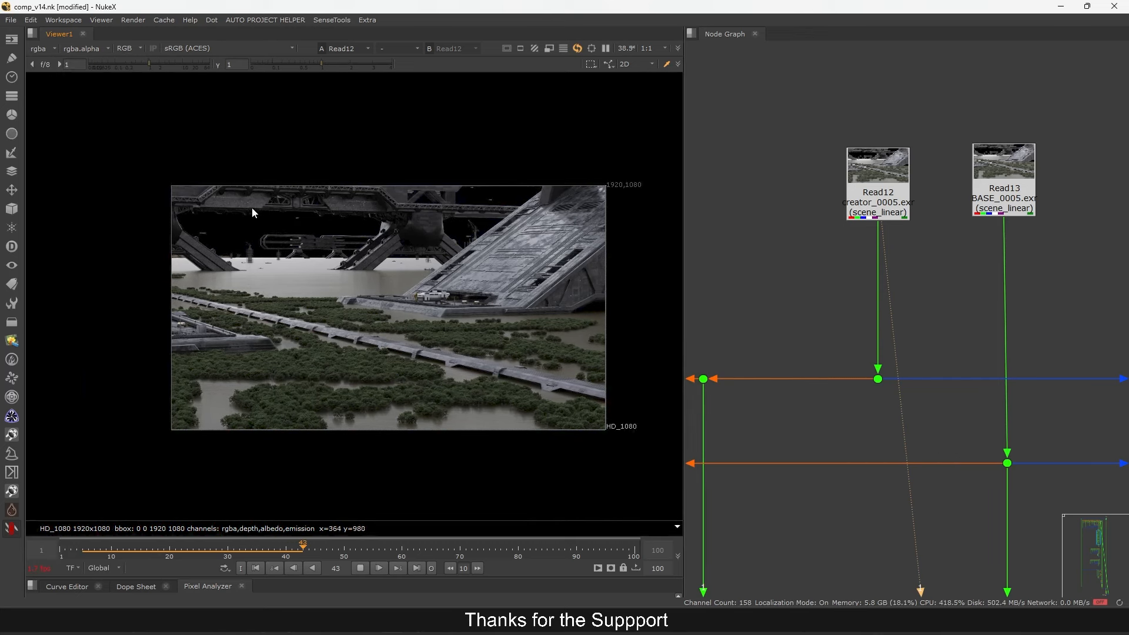
click(261, 567)
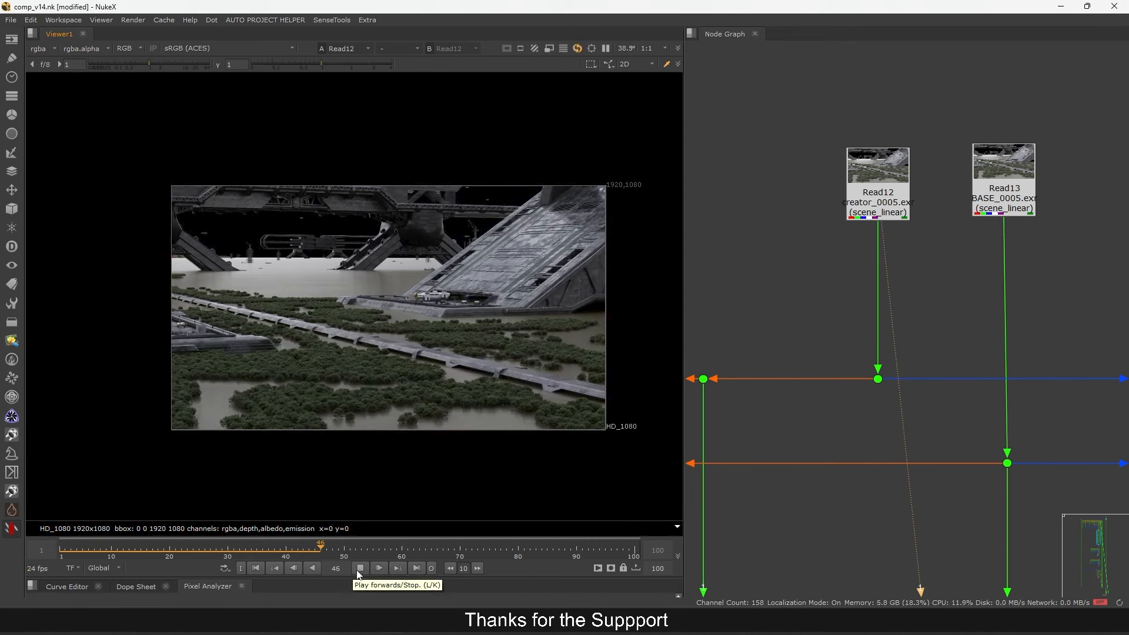
Compare the playback speed of Read13 with that of Read12
drag(1000, 214, 1009, 206)
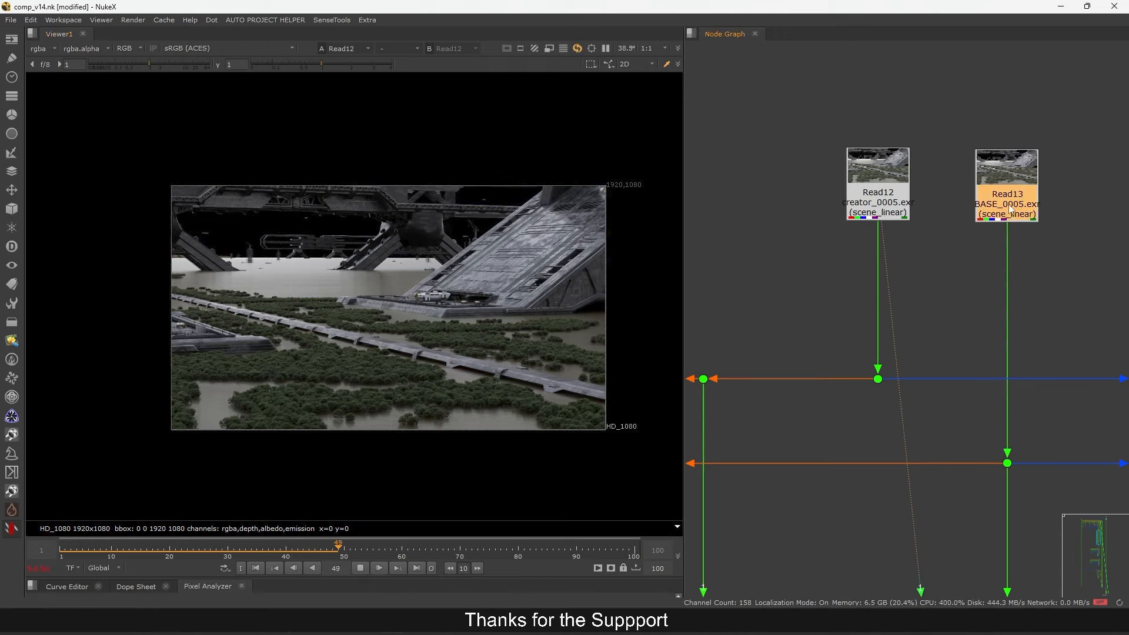
key(1)
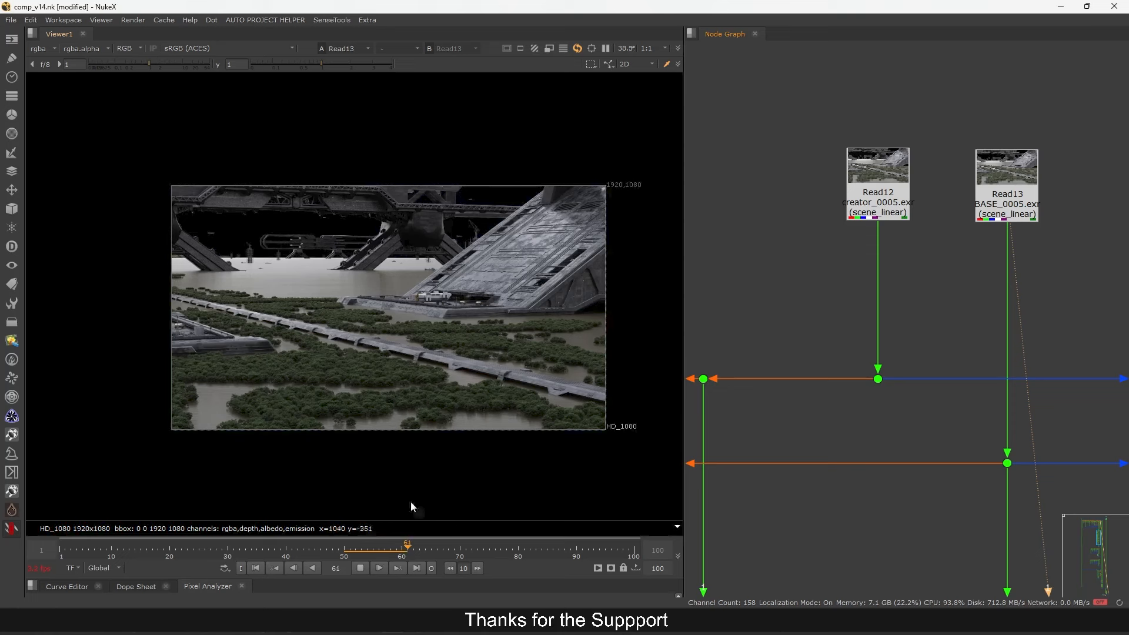
click(879, 207)
key(1)
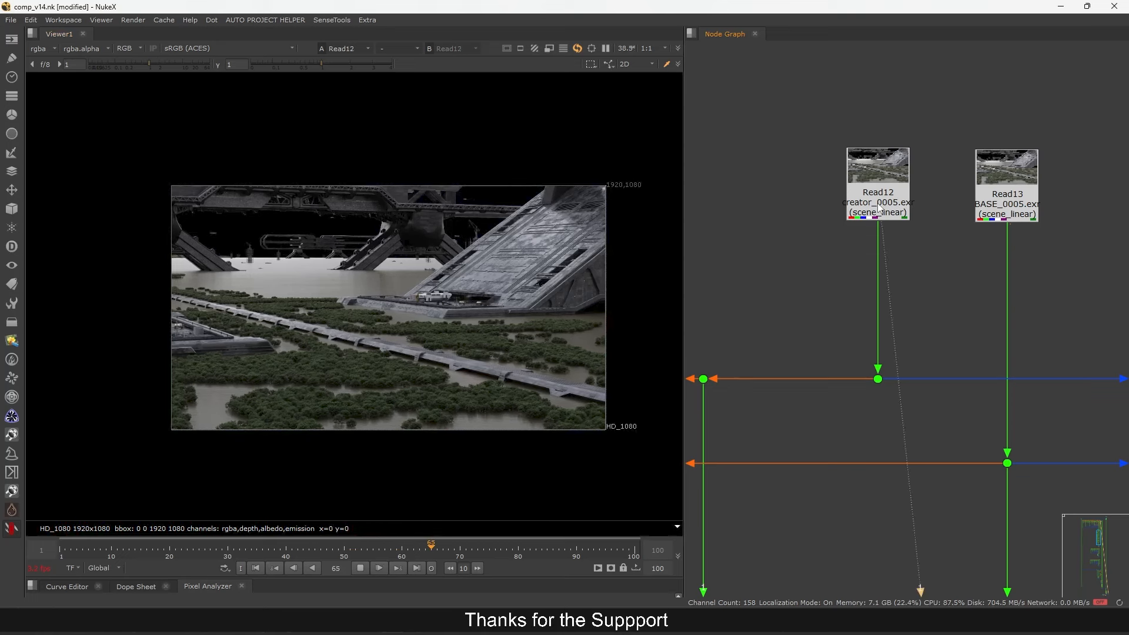
View the Read13 render during playback and stop the playback
click(1004, 198)
key(1)
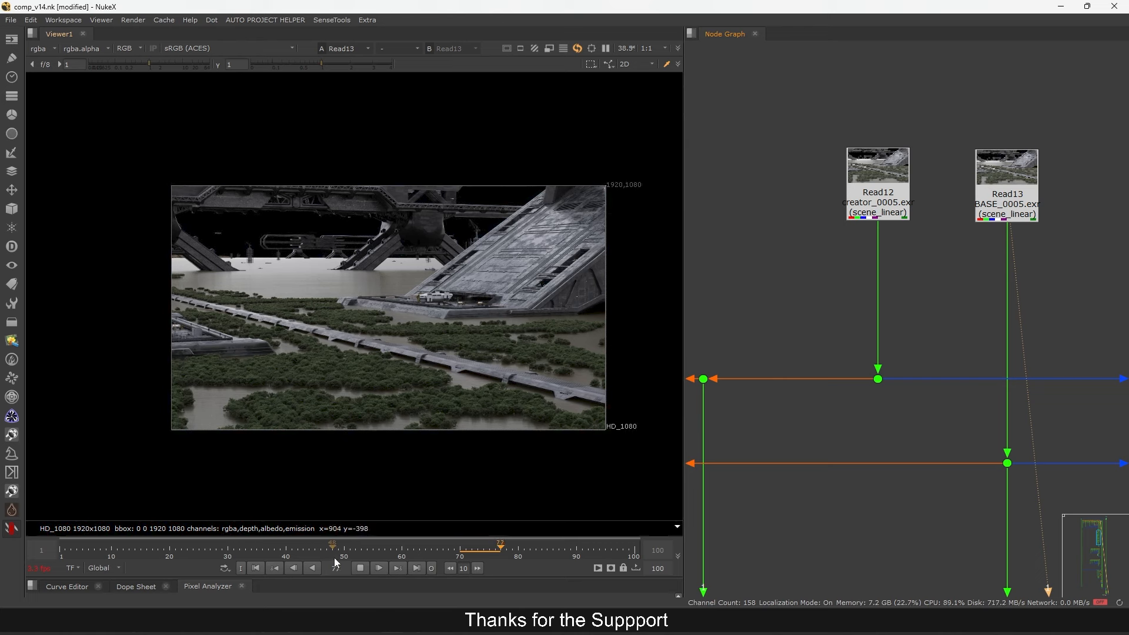
click(360, 568)
Add a Write node beside the source renders and connect its input to Read12
scroll(820, 531, down, 7)
middle_drag(819, 531, 887, 348)
scroll(904, 256, up, 4)
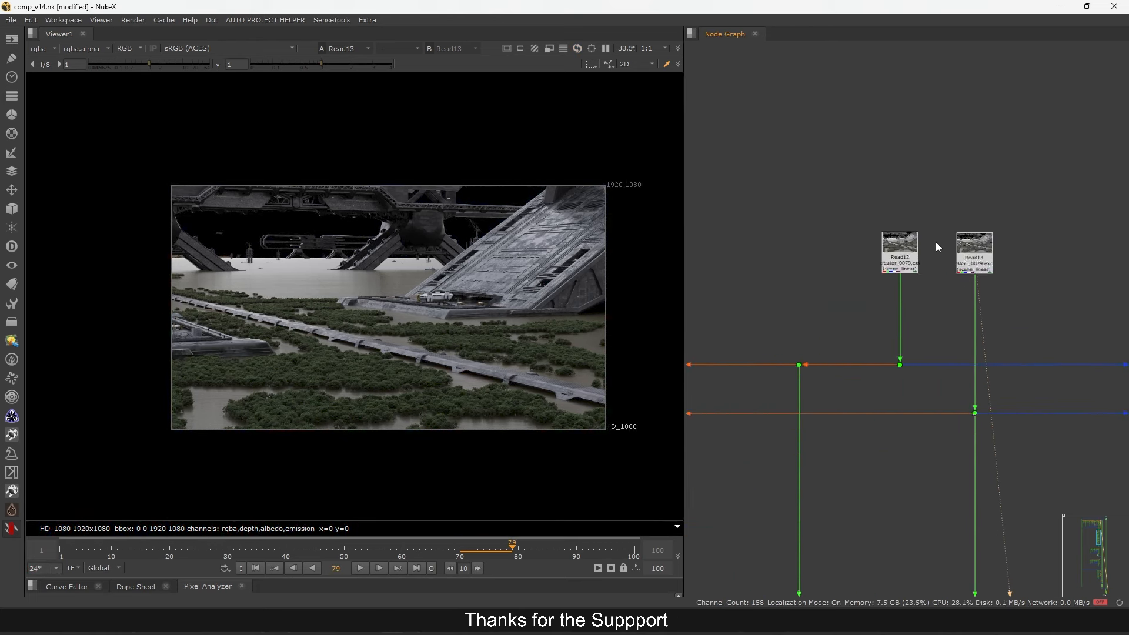
key(w)
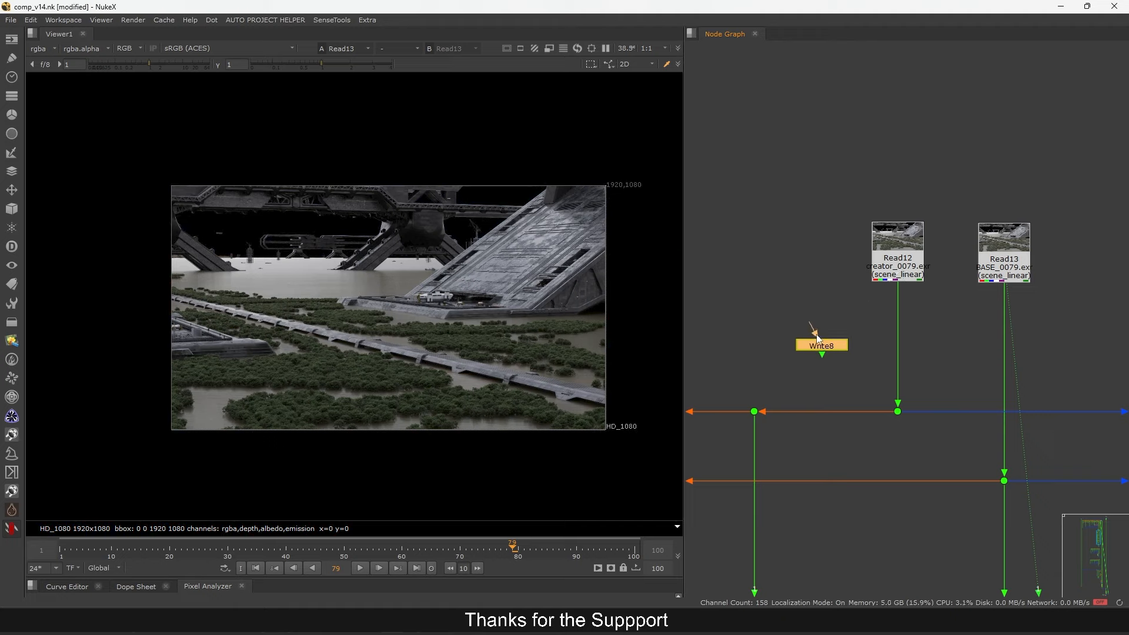
click(832, 349)
middle_drag(832, 350, 868, 311)
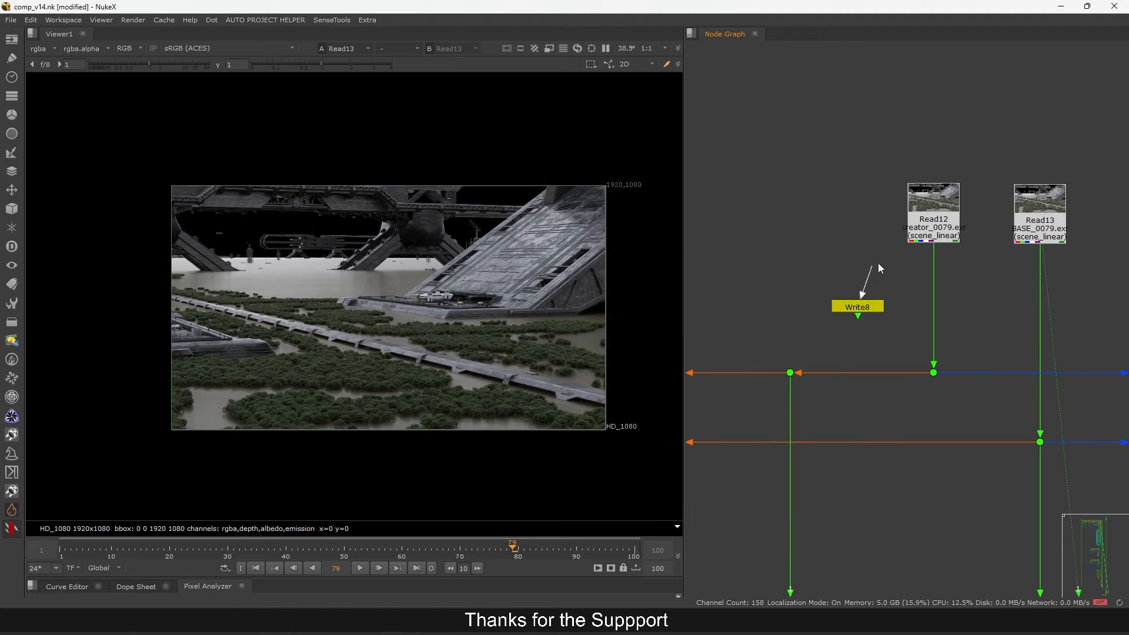
drag(879, 264, 924, 223)
View the new Write node and set its output file to weref.exr
drag(857, 306, 860, 288)
key(1)
double_click(859, 288)
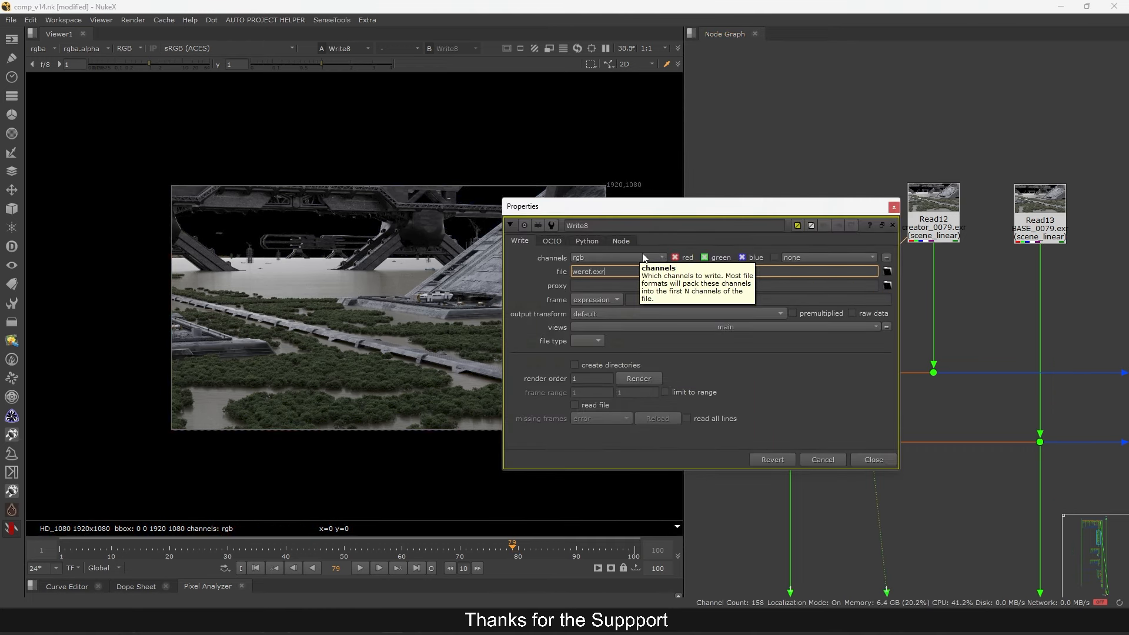
key(Return)
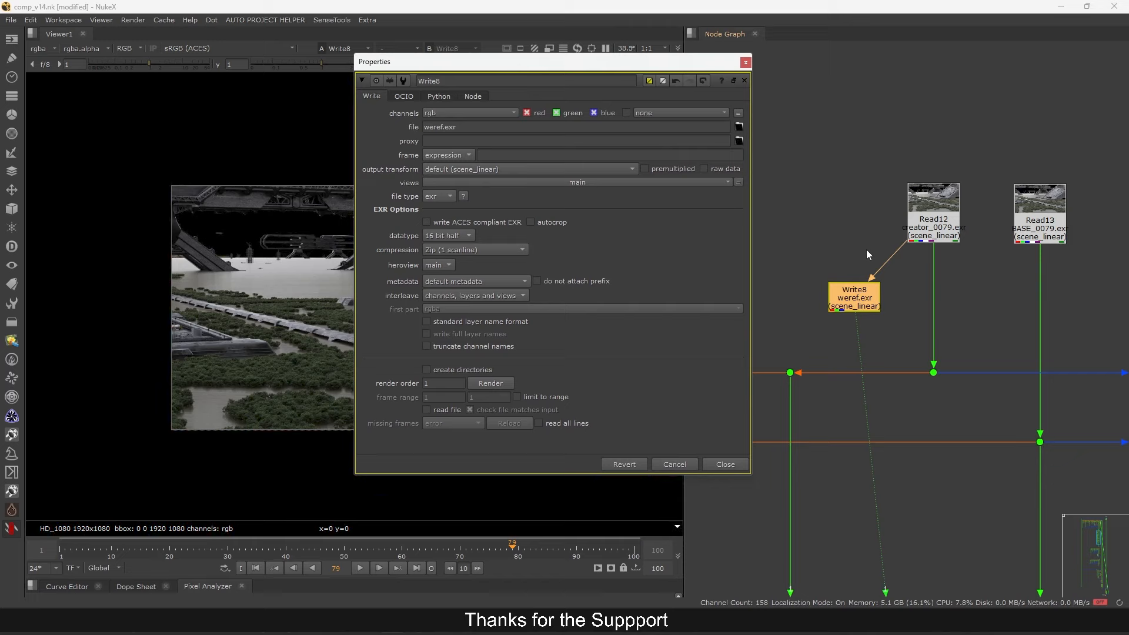
View the Read13 source render and examine how both source renders feed into the script
scroll(907, 224, down, 5)
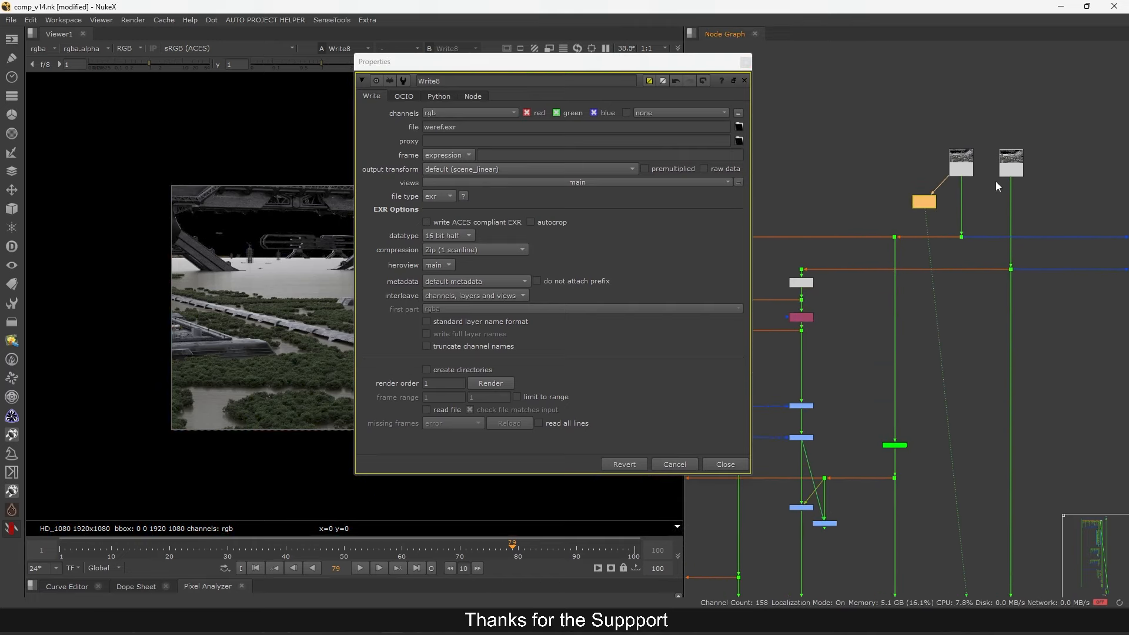
scroll(996, 181, up, 2)
middle_drag(993, 187, 983, 209)
scroll(978, 207, up, 4)
click(1041, 156)
key(1)
scroll(1033, 170, down, 5)
click(992, 216)
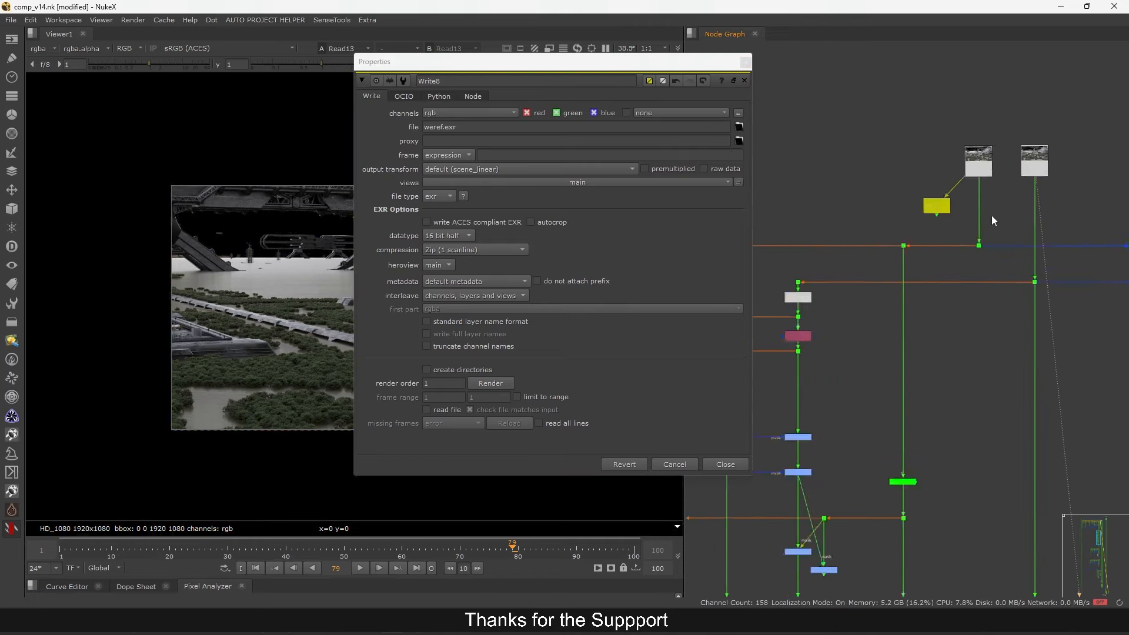
scroll(993, 214, down, 3)
scroll(963, 267, up, 6)
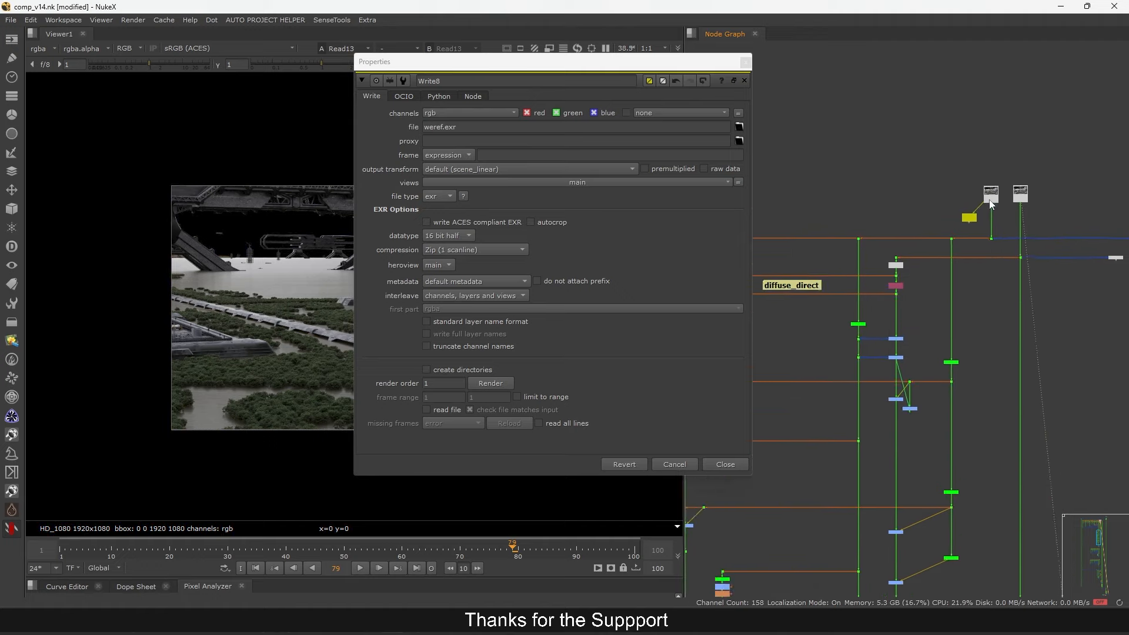
click(956, 223)
drag(957, 223, 939, 224)
scroll(952, 214, down, 5)
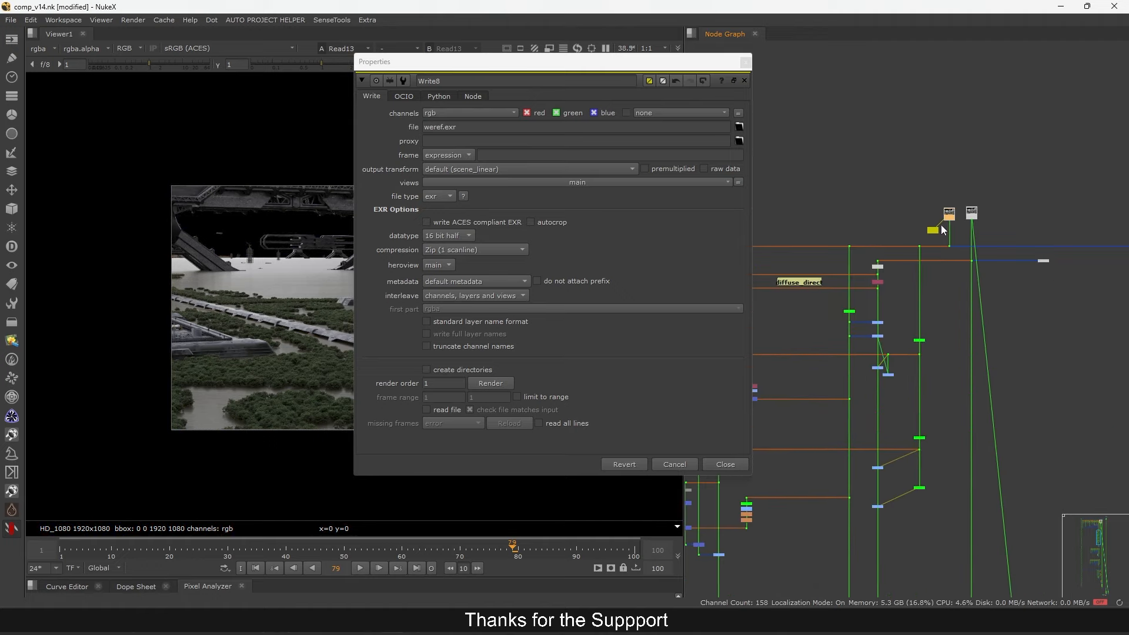
scroll(942, 229, up, 5)
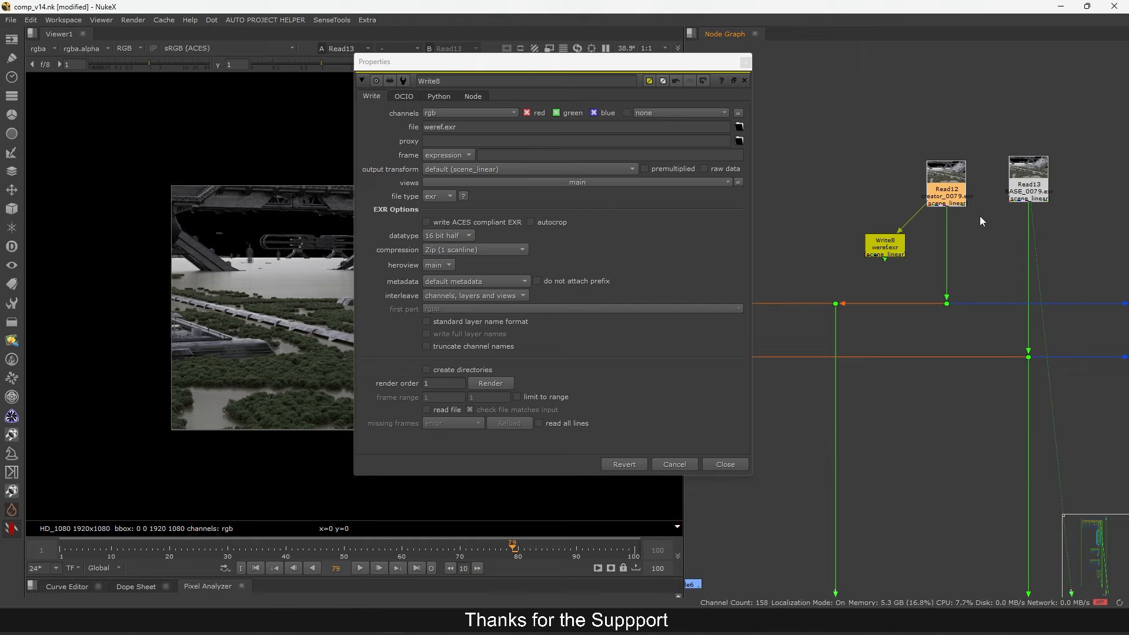
middle_drag(1001, 239, 969, 264)
drag(995, 215, 995, 226)
middle_drag(967, 259, 976, 259)
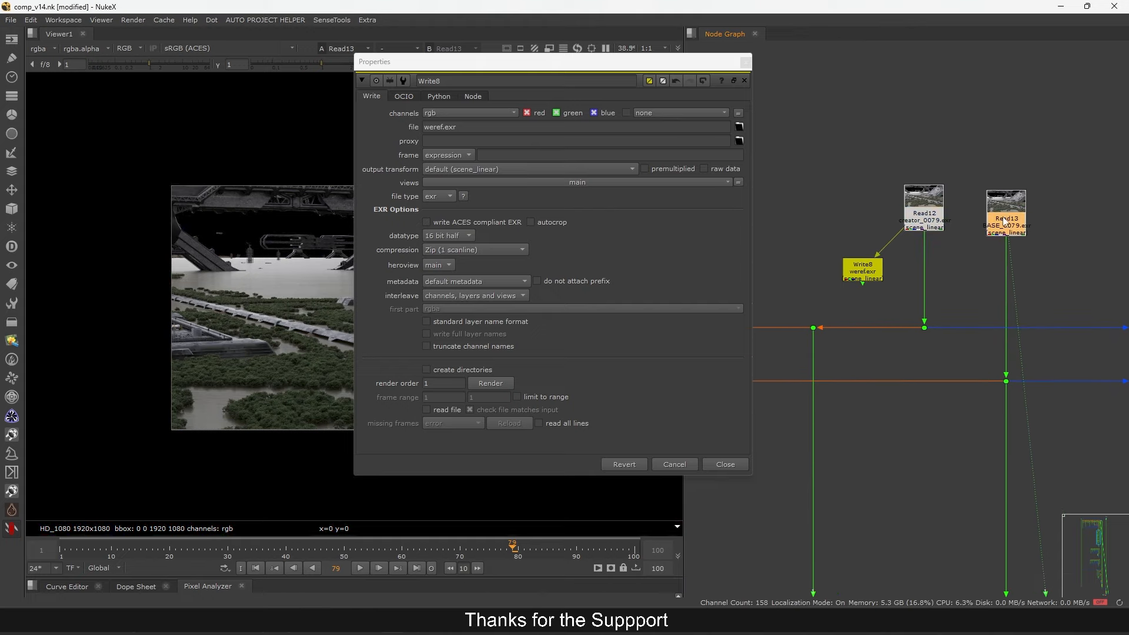
drag(1003, 218, 1003, 215)
middle_drag(975, 257, 1005, 236)
drag(896, 254, 886, 251)
click(918, 274)
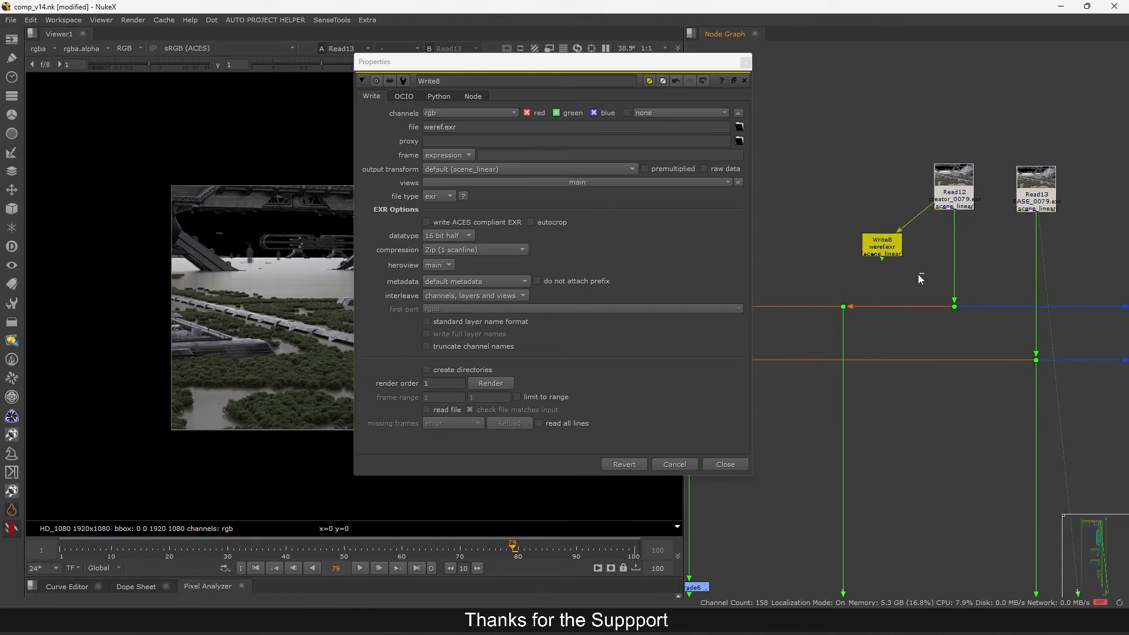
middle_drag(903, 268, 922, 277)
click(901, 260)
drag(709, 62, 700, 57)
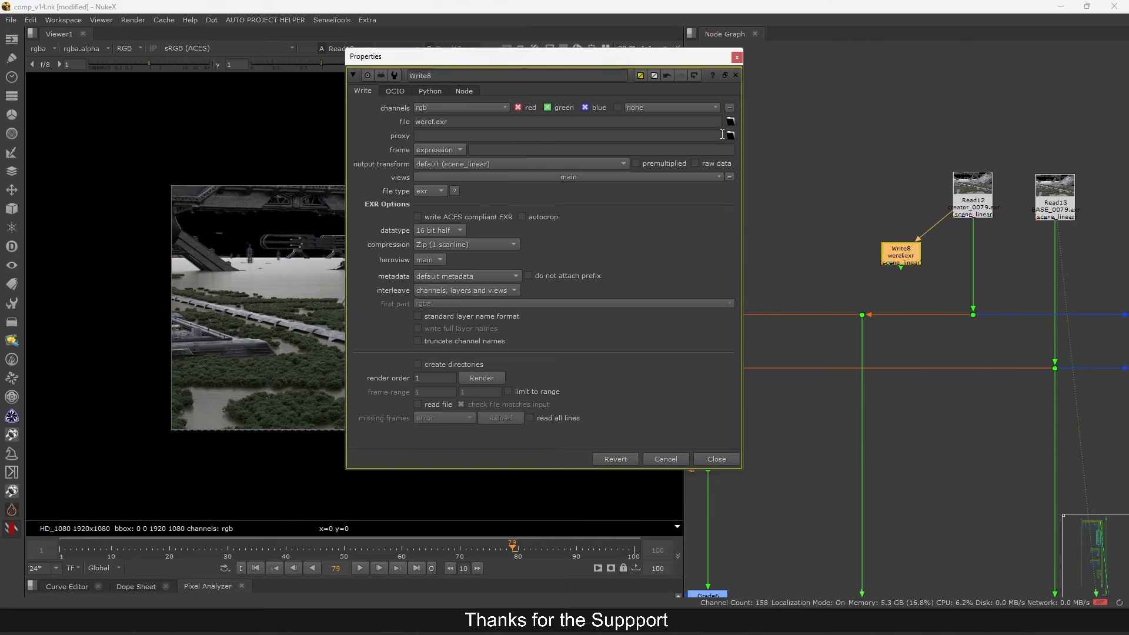
View Read12 and review its list of layers, leaving the viewer on rgba
scroll(890, 221, up, 2)
click(1000, 192)
key(1)
click(873, 199)
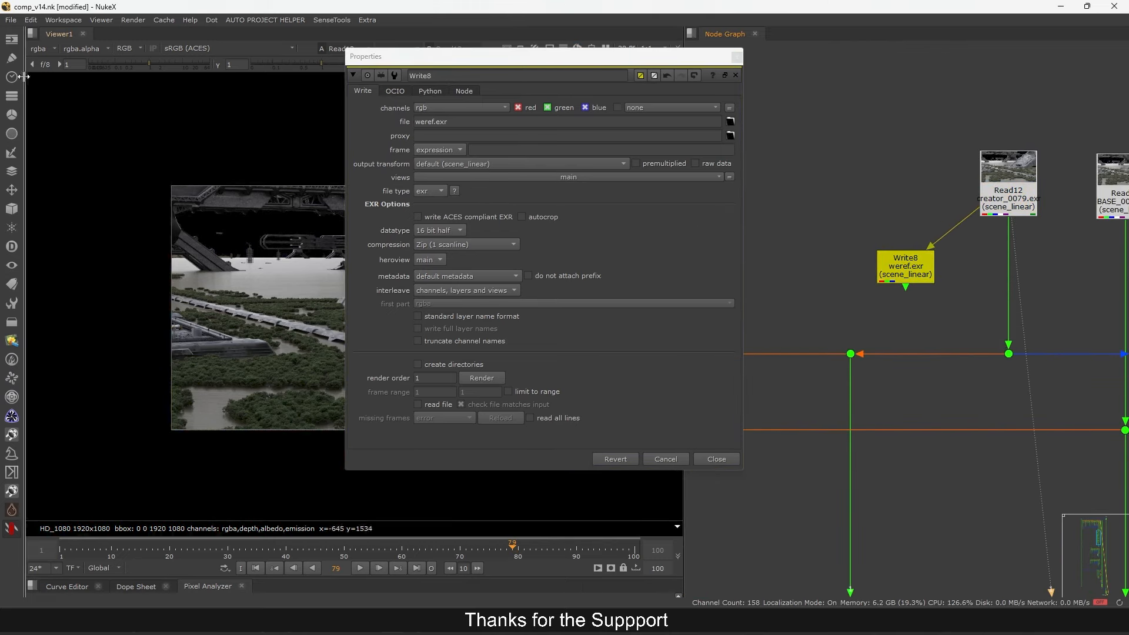
click(38, 49)
click(40, 84)
click(38, 49)
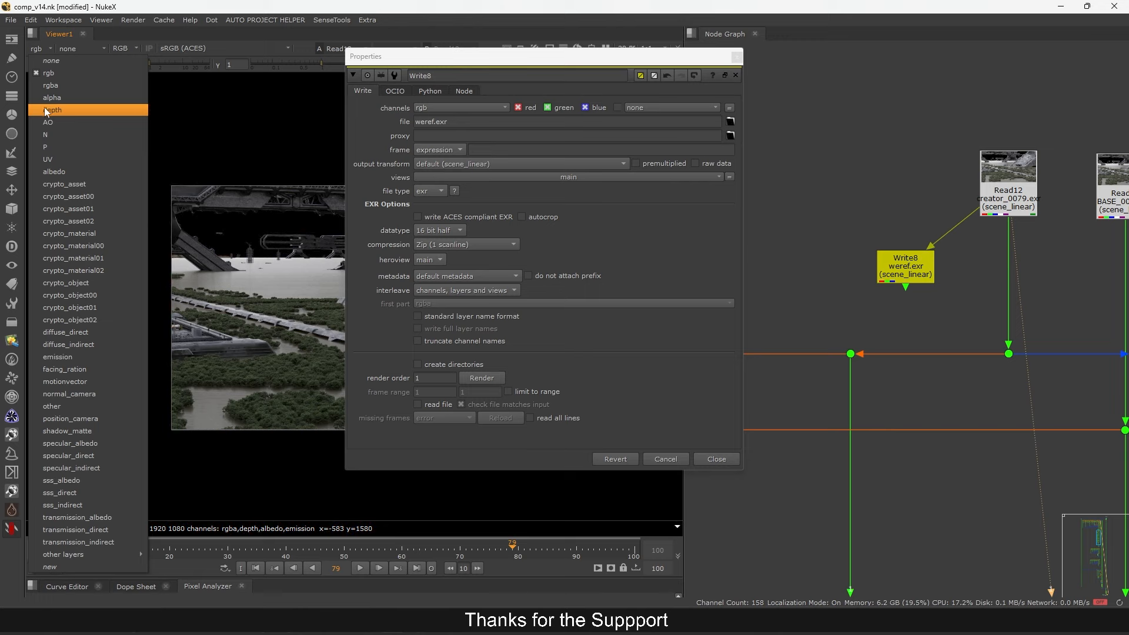
click(55, 81)
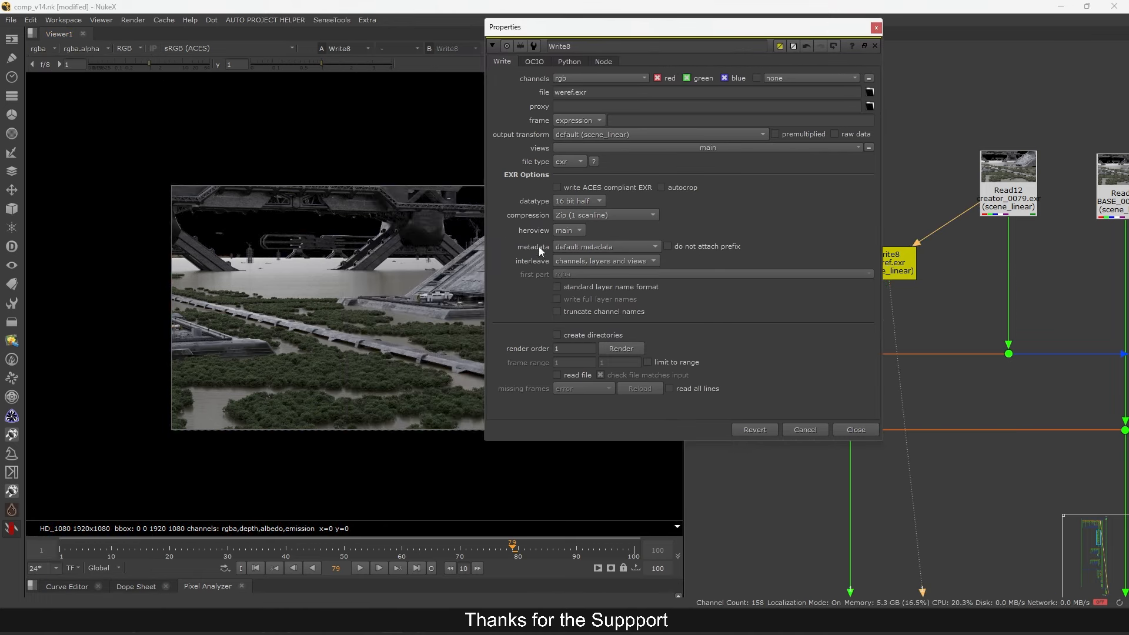
Set the Write node's EXR metadata option to all metadata and delete the node
click(584, 245)
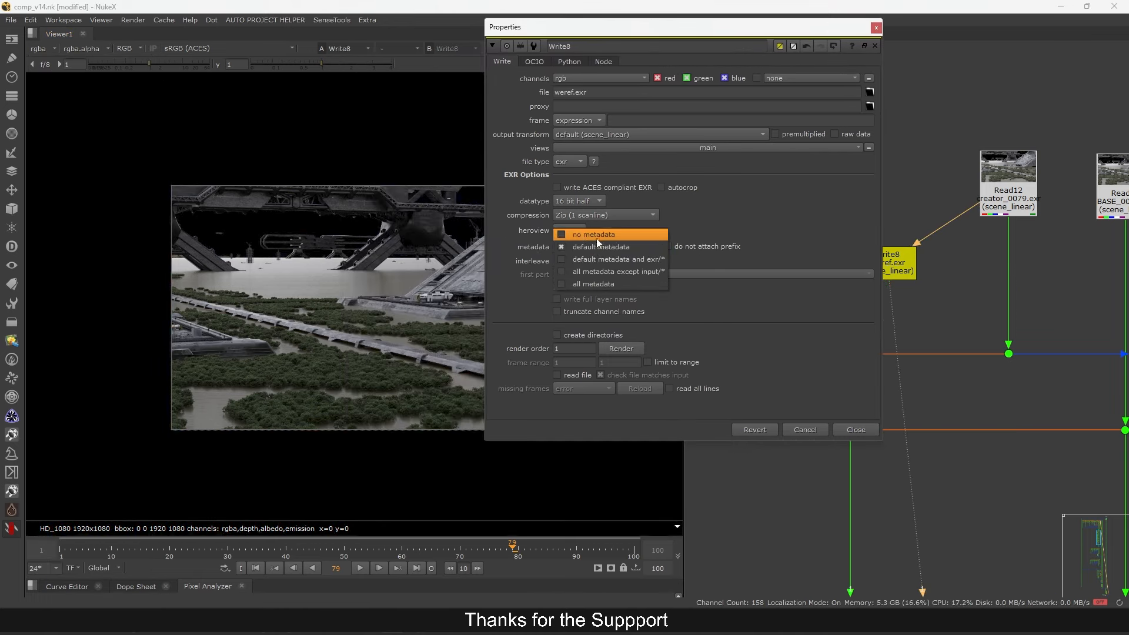
click(605, 284)
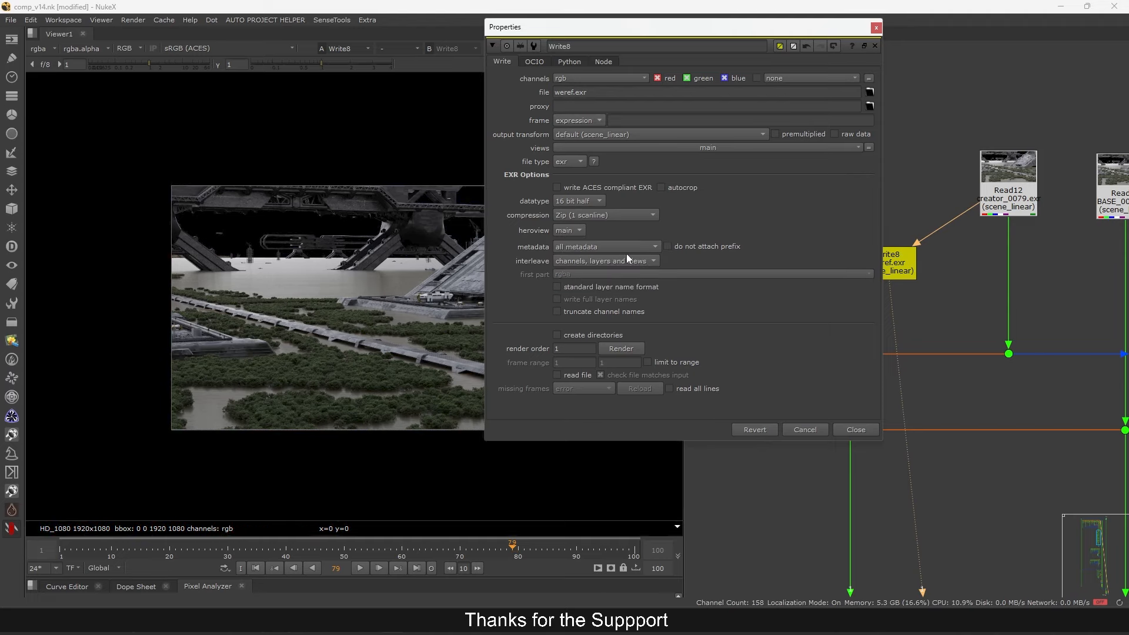
click(875, 28)
click(898, 262)
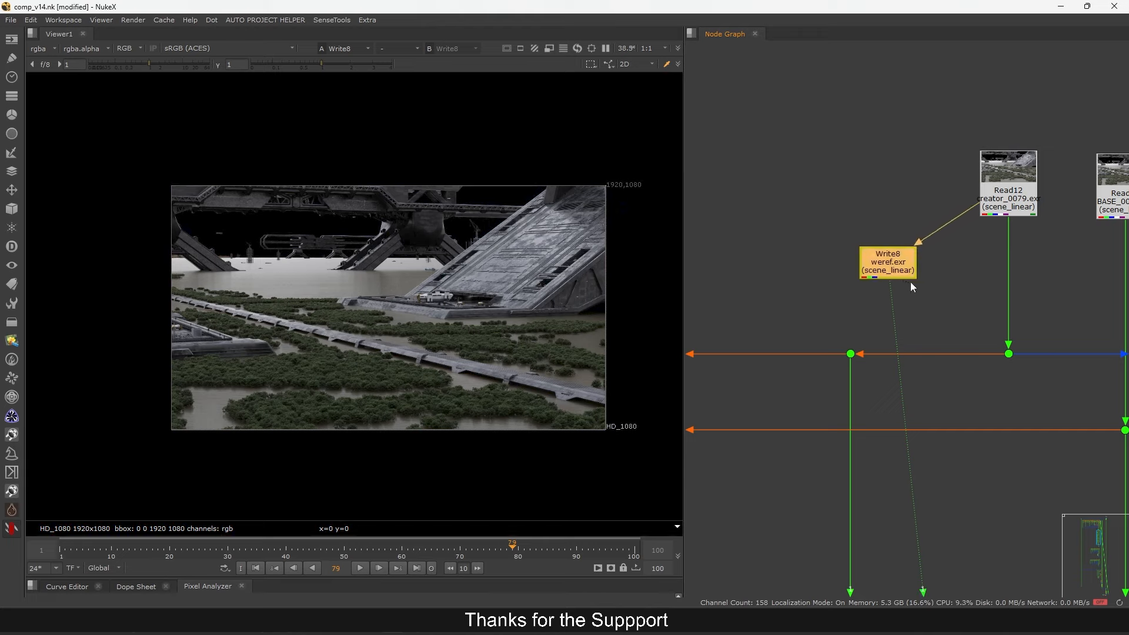
key(Delete)
Compare the Read12 and Read13 source renders in the viewer
scroll(940, 264, down, 5)
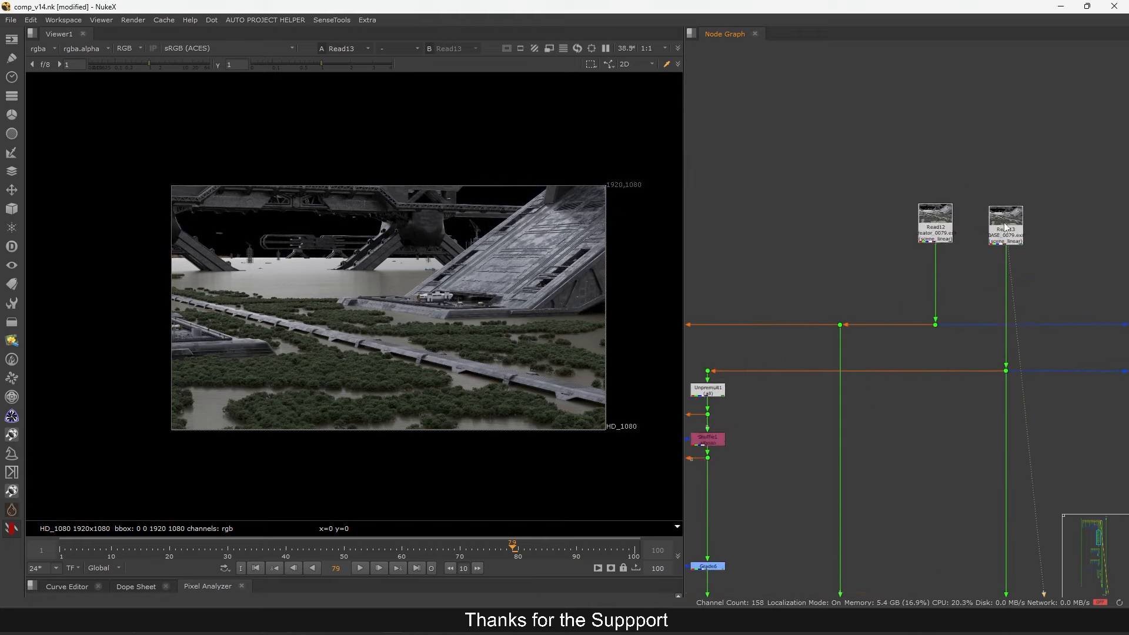
scroll(979, 235, up, 5)
key(1)
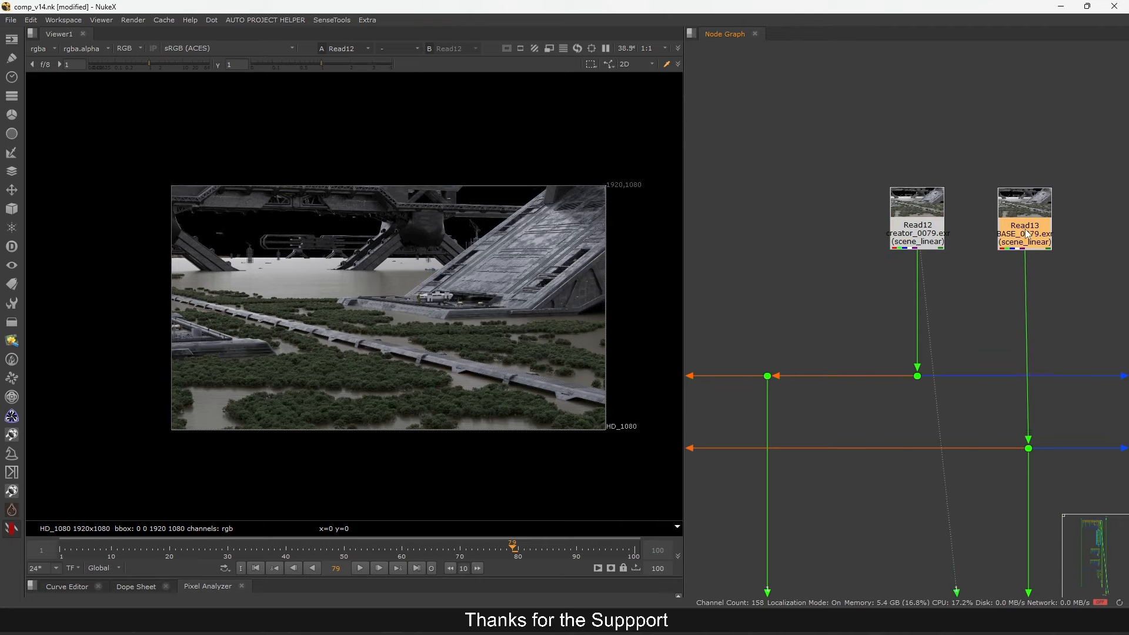
scroll(913, 306, down, 5)
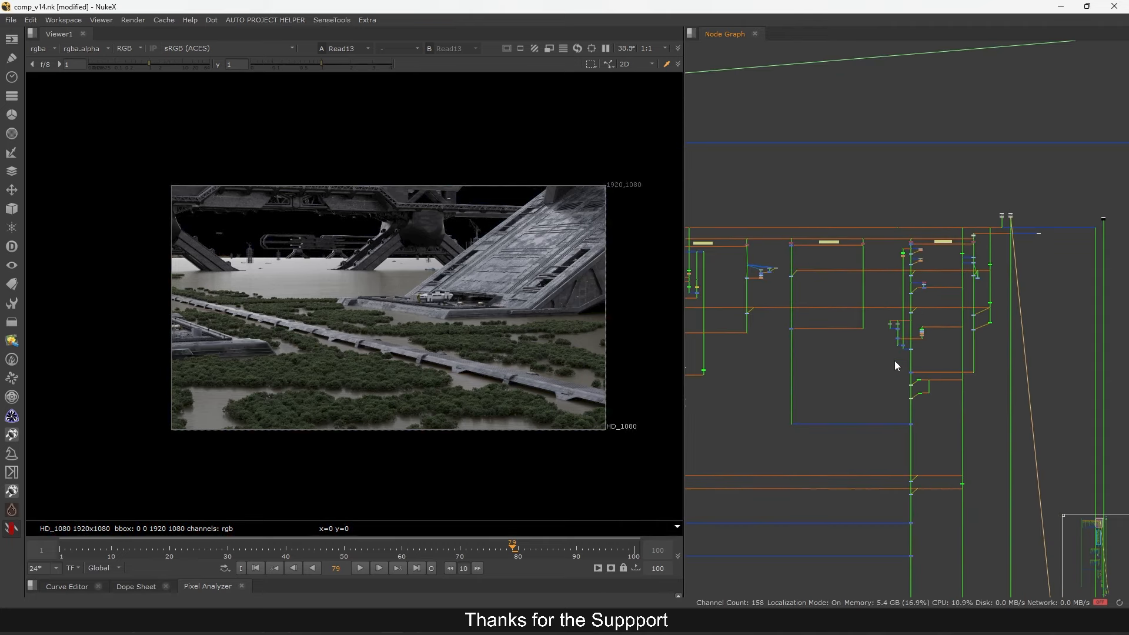
View the combined passes at Merge27 and the Copy1 node just above the SHADOW MATTE backdrop
scroll(978, 252, up, 3)
scroll(1010, 235, up, 5)
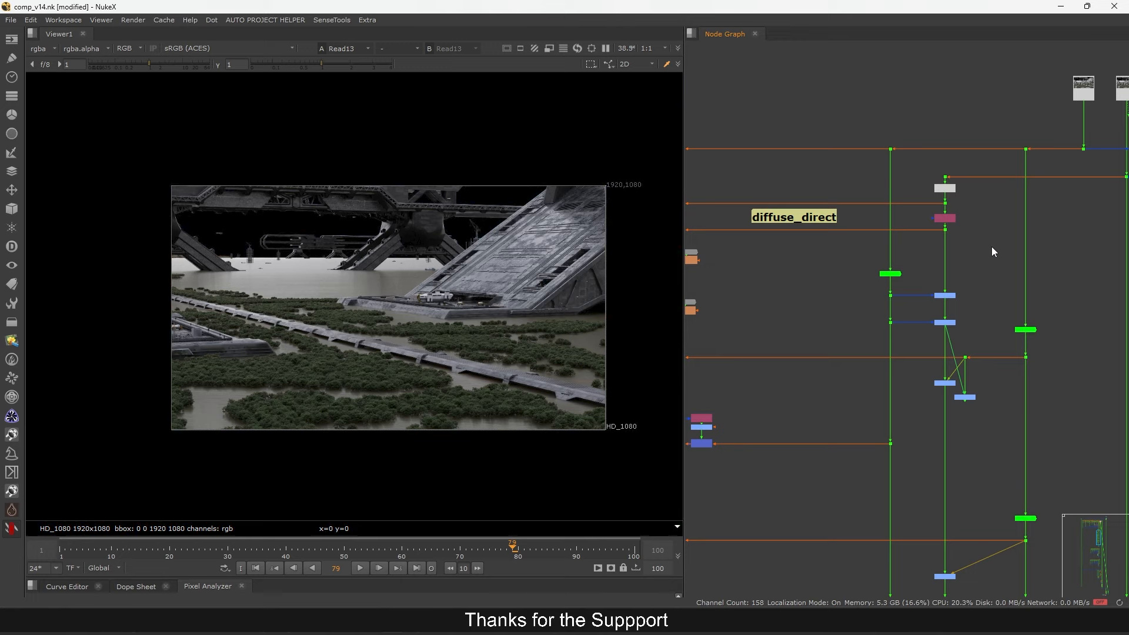
key(1)
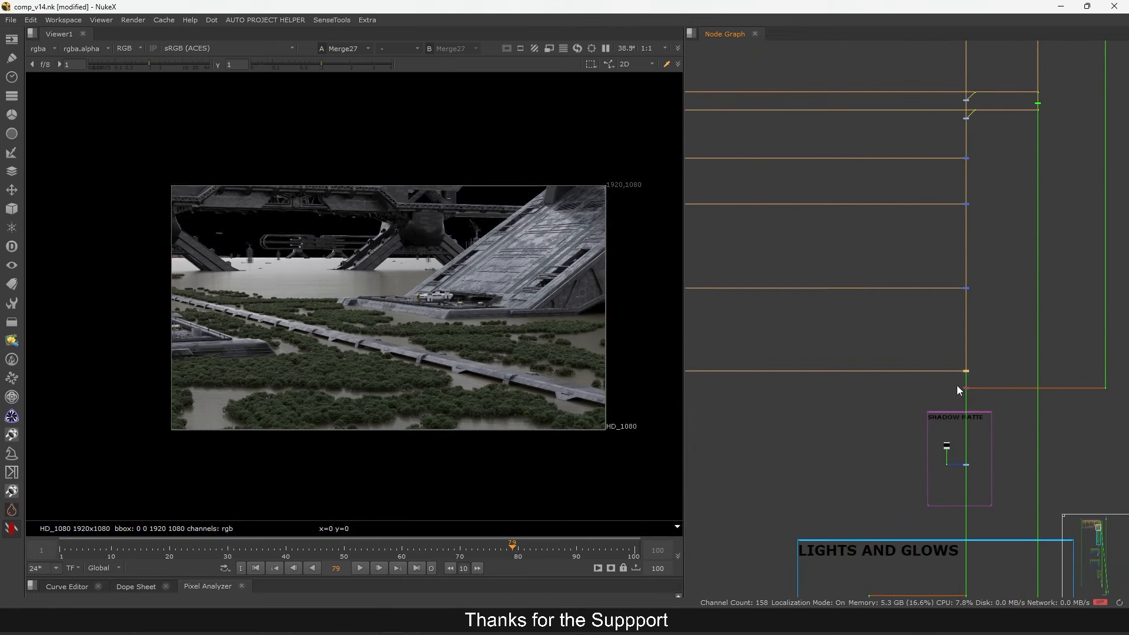
scroll(957, 386, down, 5)
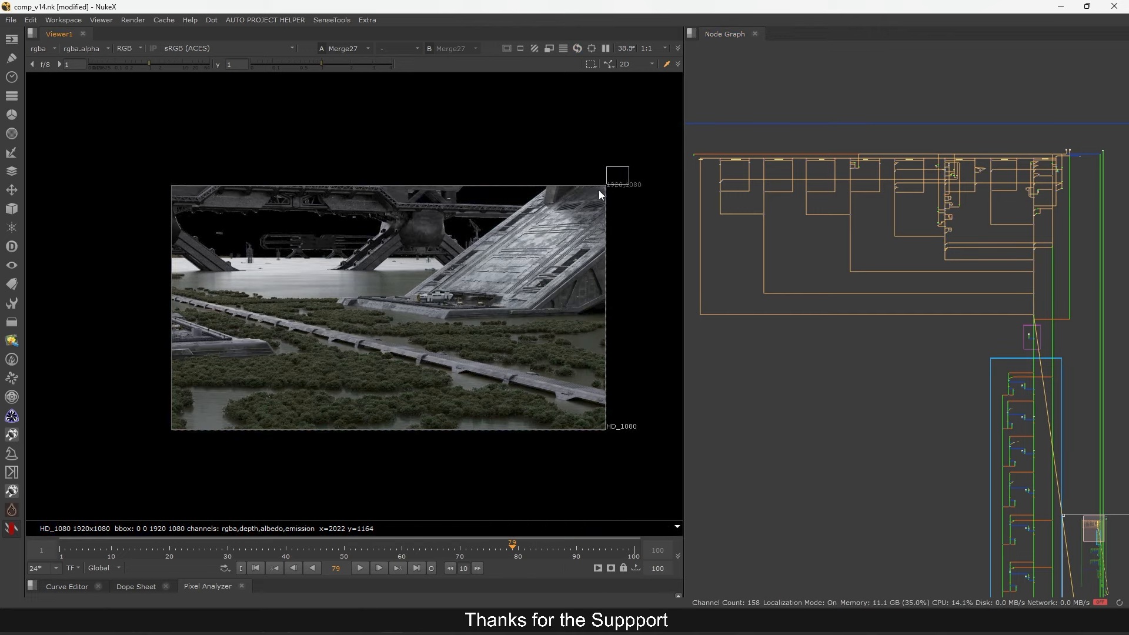
drag(600, 193, 163, 452)
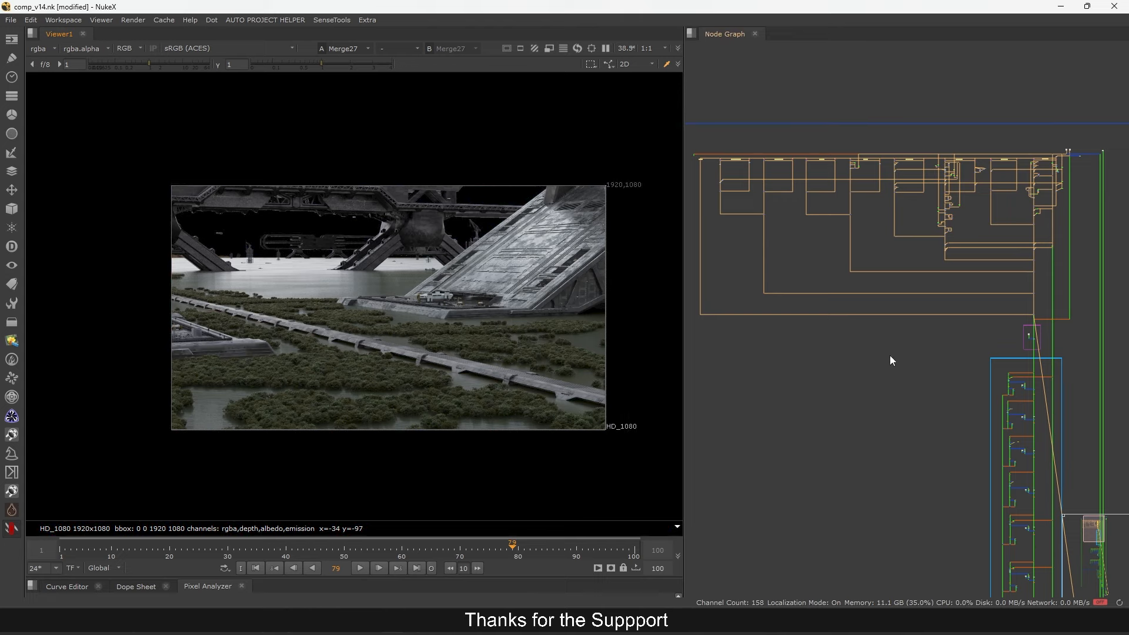
scroll(980, 340, up, 6)
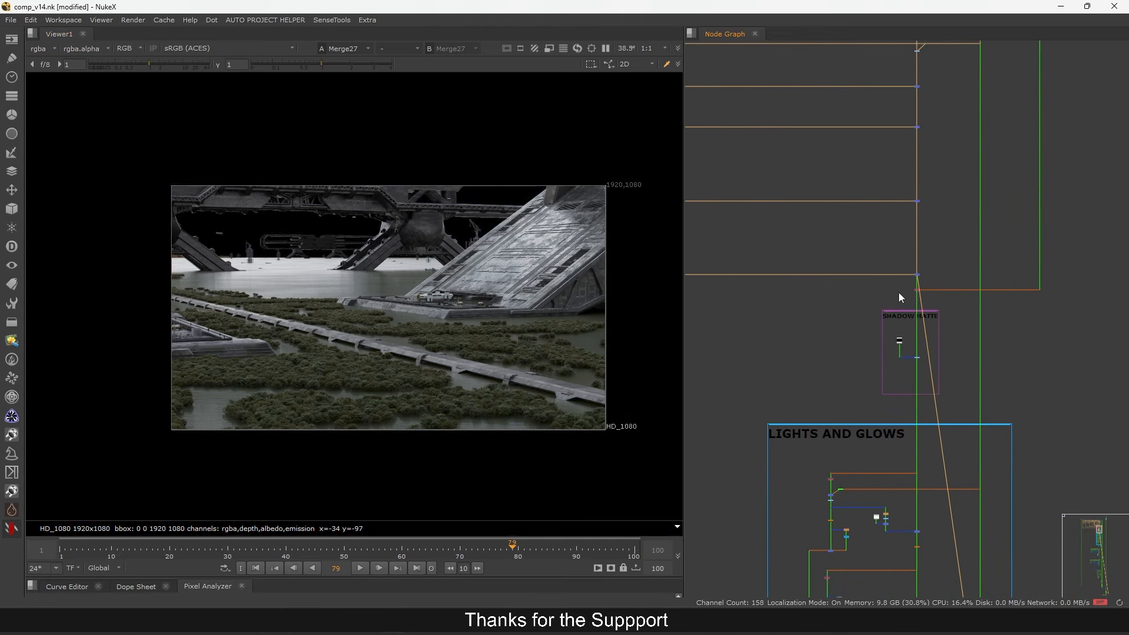
scroll(917, 295, up, 5)
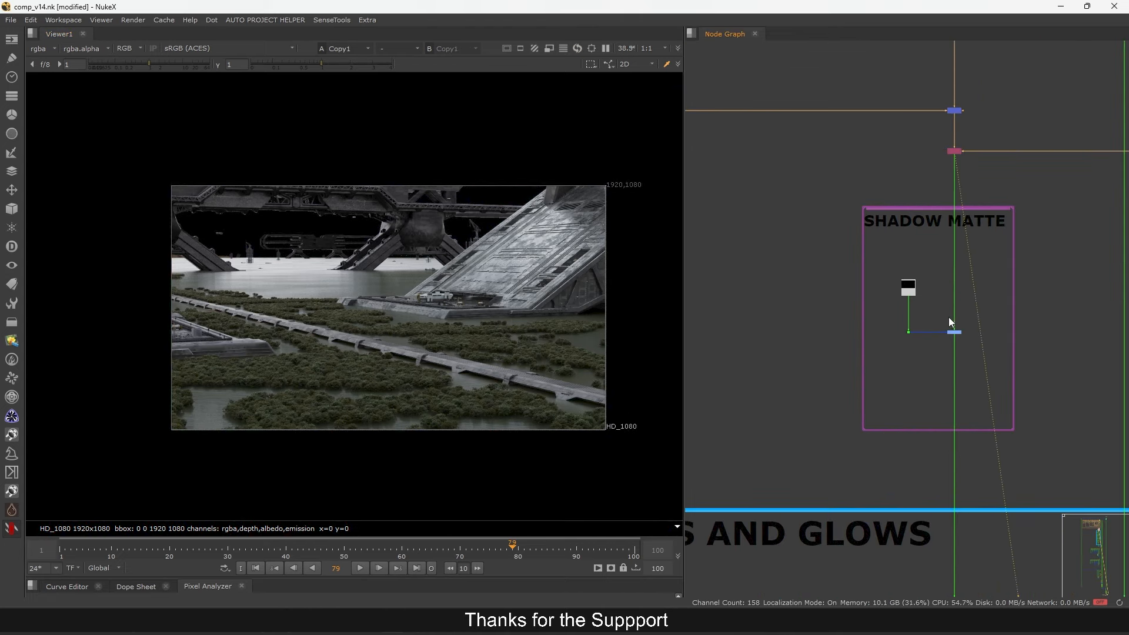
View the dot below Read13 and review the layers carried into the comp at that point
scroll(969, 285, down, 6)
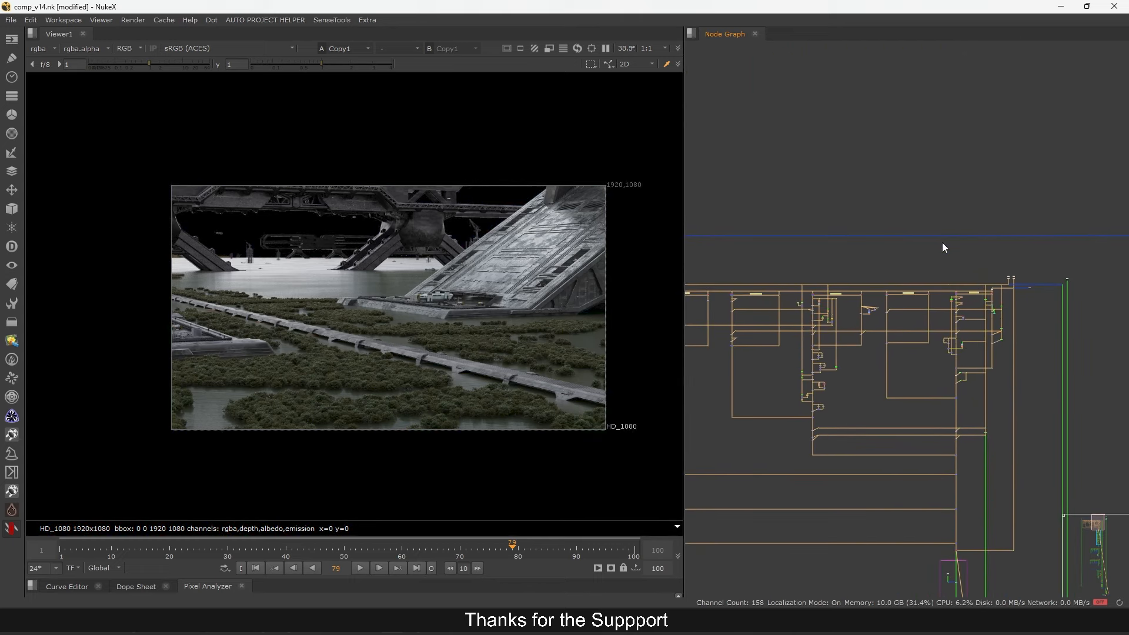
scroll(1006, 291, up, 6)
click(1018, 267)
key(1)
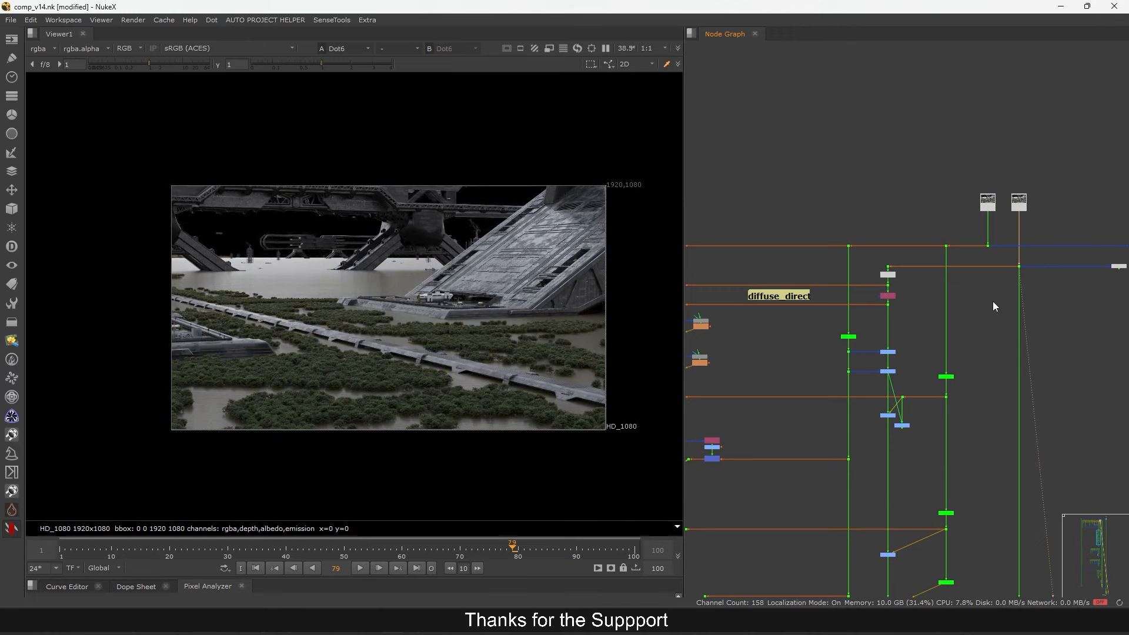
middle_drag(972, 310, 980, 298)
click(39, 50)
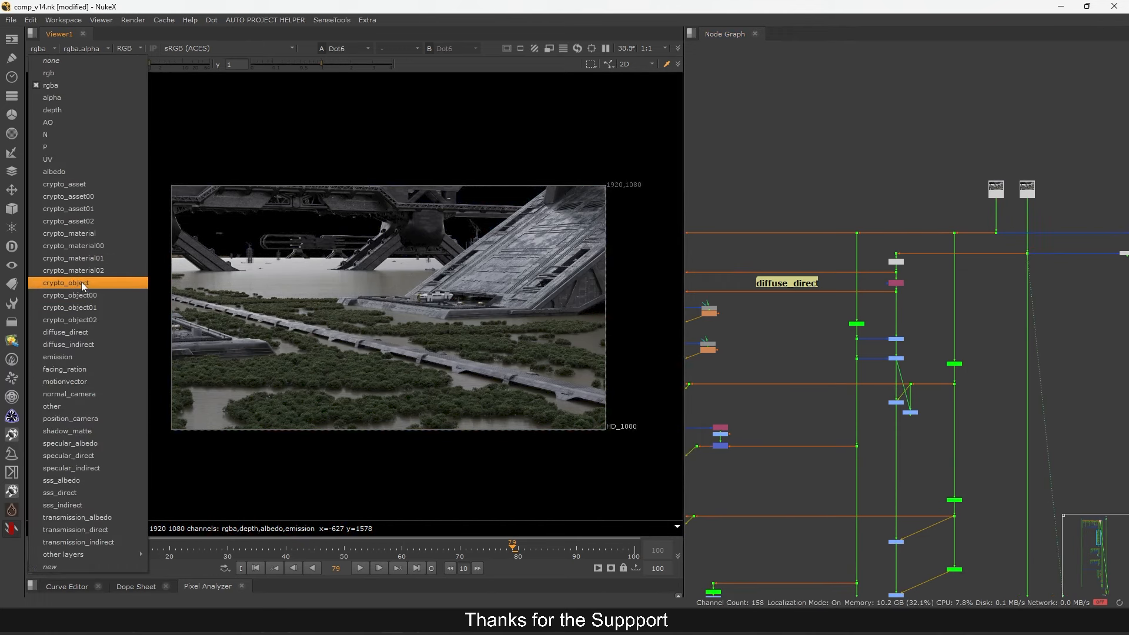
Compare the viewer output before and after the albedo Shuffle1 node, and select Shuffle1
middle_drag(995, 256, 946, 228)
scroll(967, 247, up, 5)
click(940, 220)
key(1)
click(945, 275)
key(1)
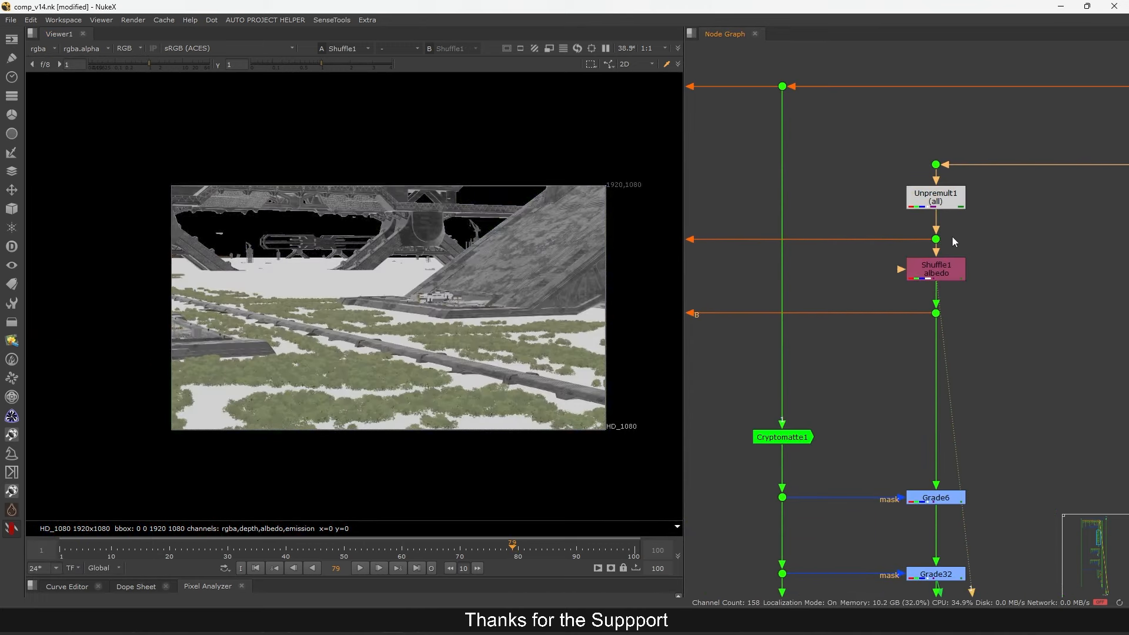
scroll(930, 274, down, 8)
scroll(939, 285, up, 8)
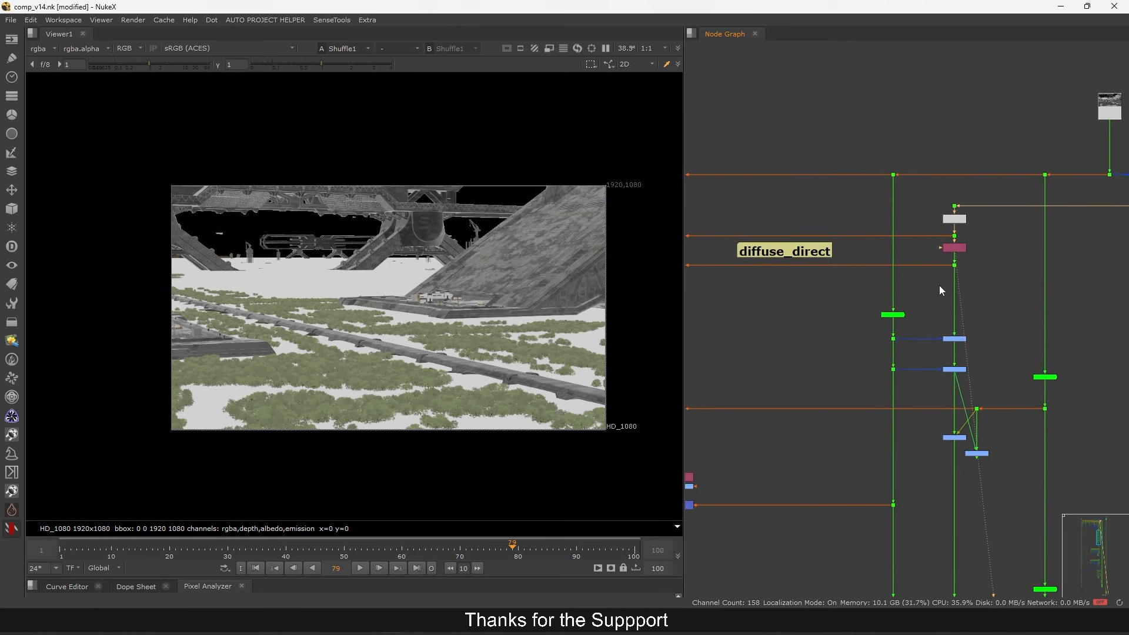
click(968, 228)
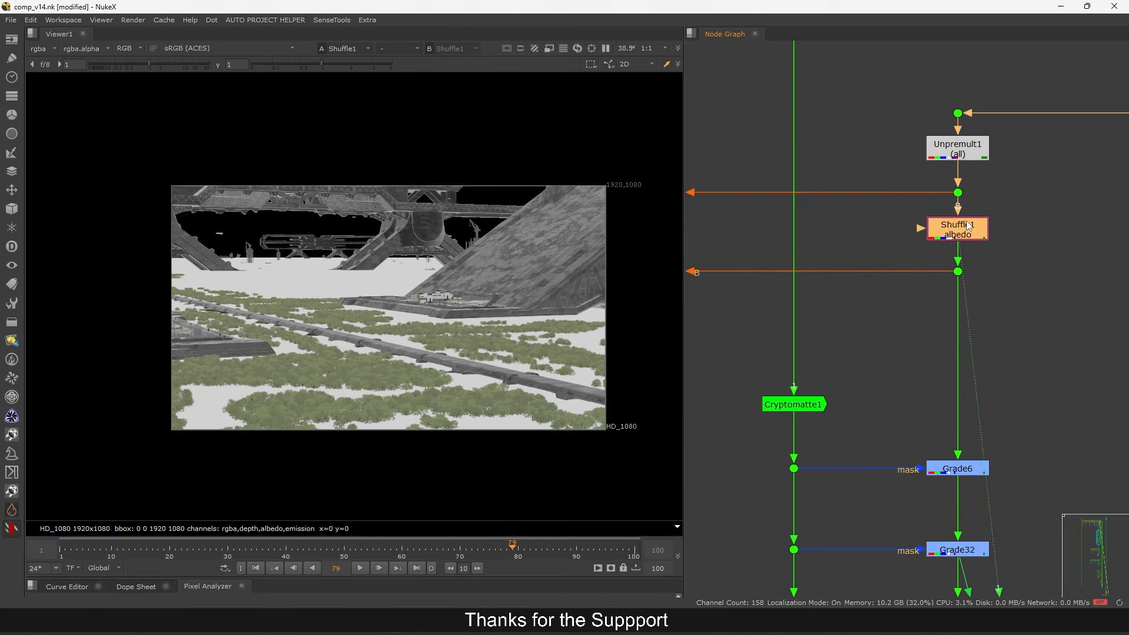
Display the position_camera layer at Shuffle1 in the viewer, and return the display to rgba
click(891, 216)
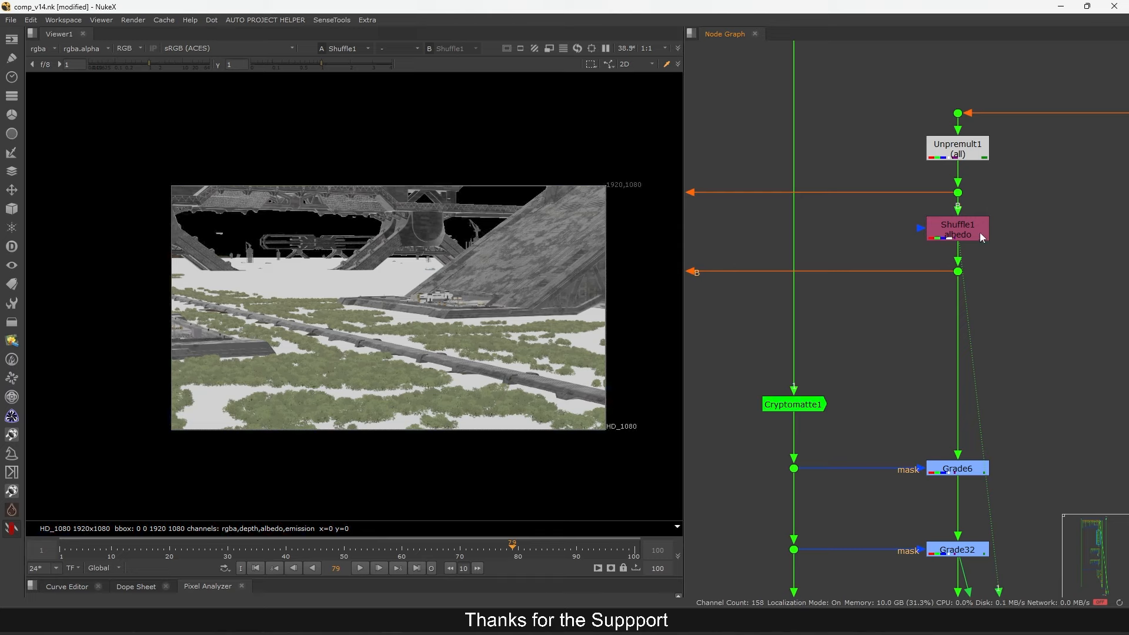
drag(980, 237, 979, 234)
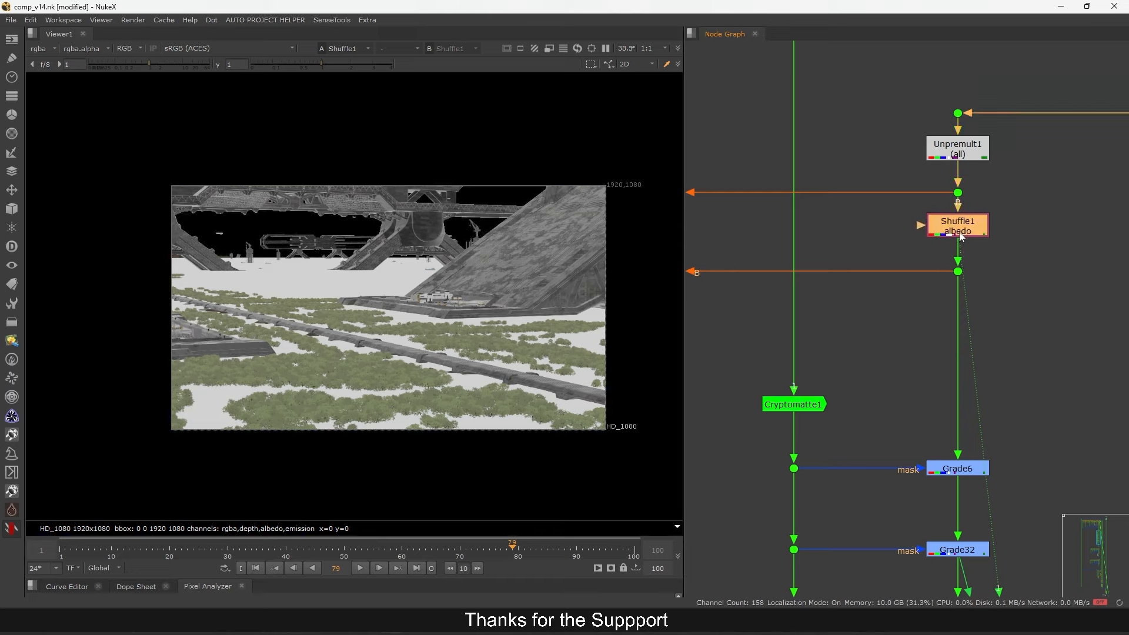
click(40, 51)
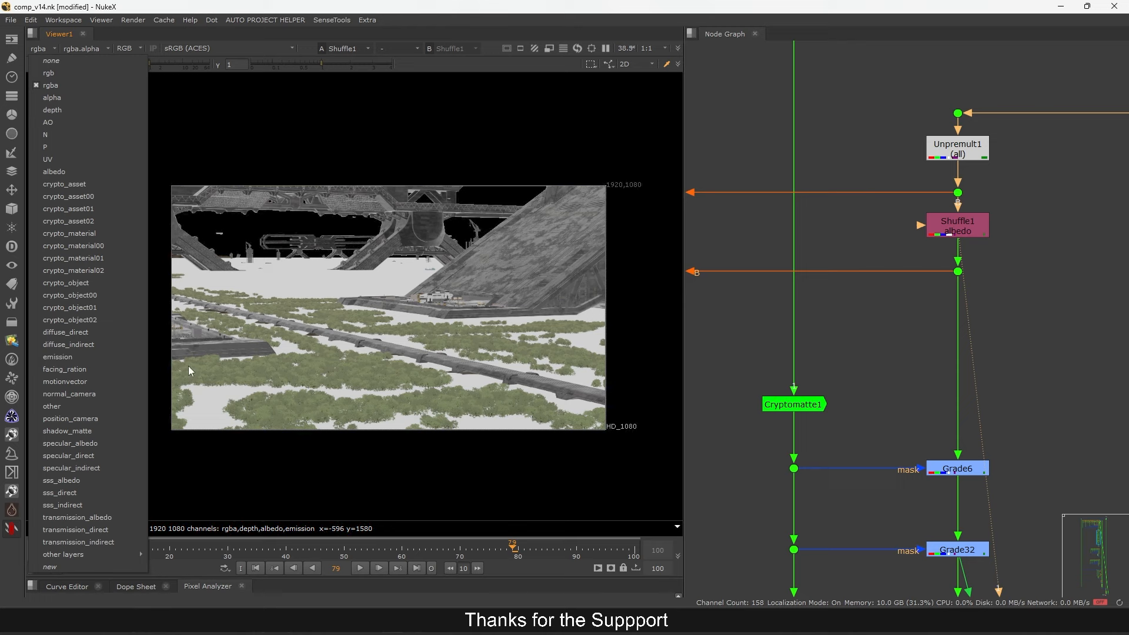
click(88, 418)
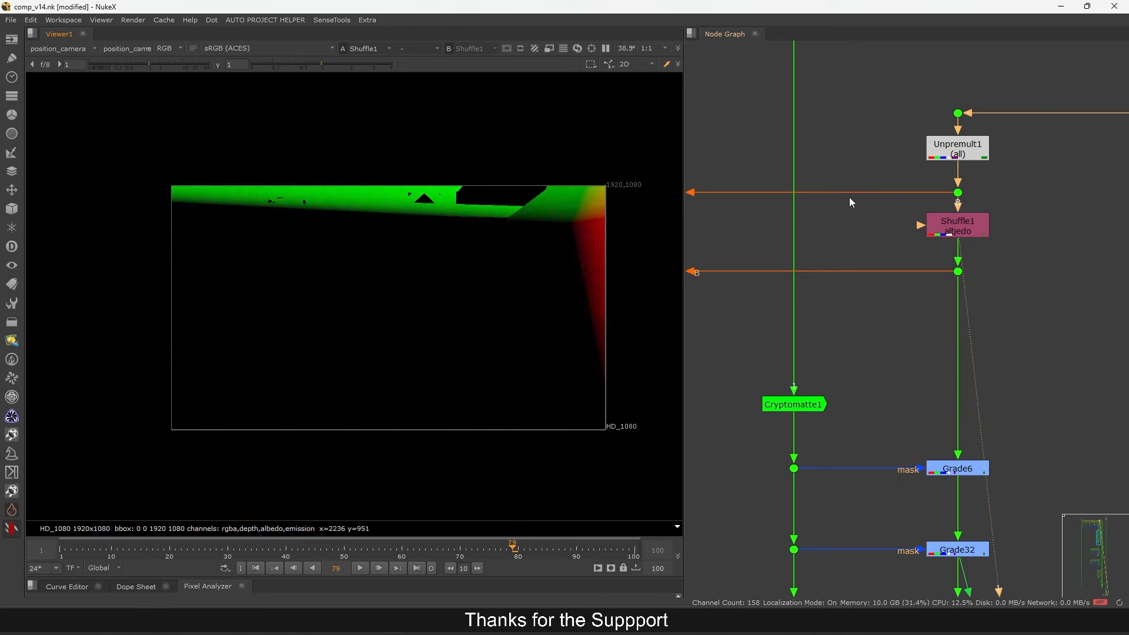
click(48, 51)
click(57, 86)
Add a Remove node after the albedo Shuffle1 that keeps only the rgba channels, and check the layers left in the stream
click(955, 226)
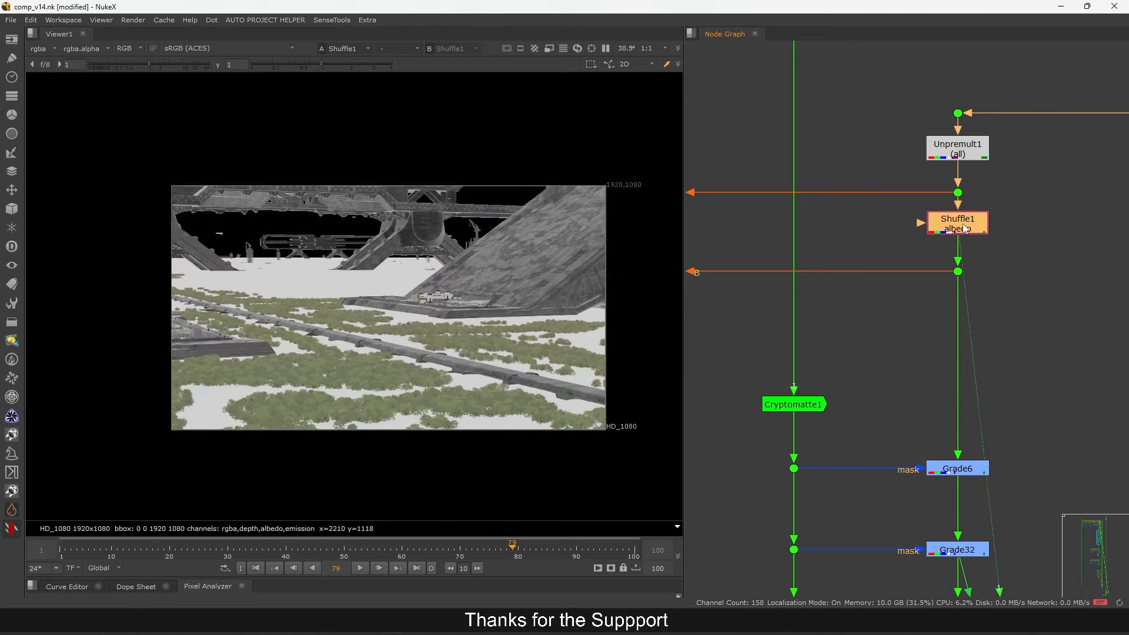
key(Tab)
text(remove)
key(Return)
click(635, 237)
click(635, 249)
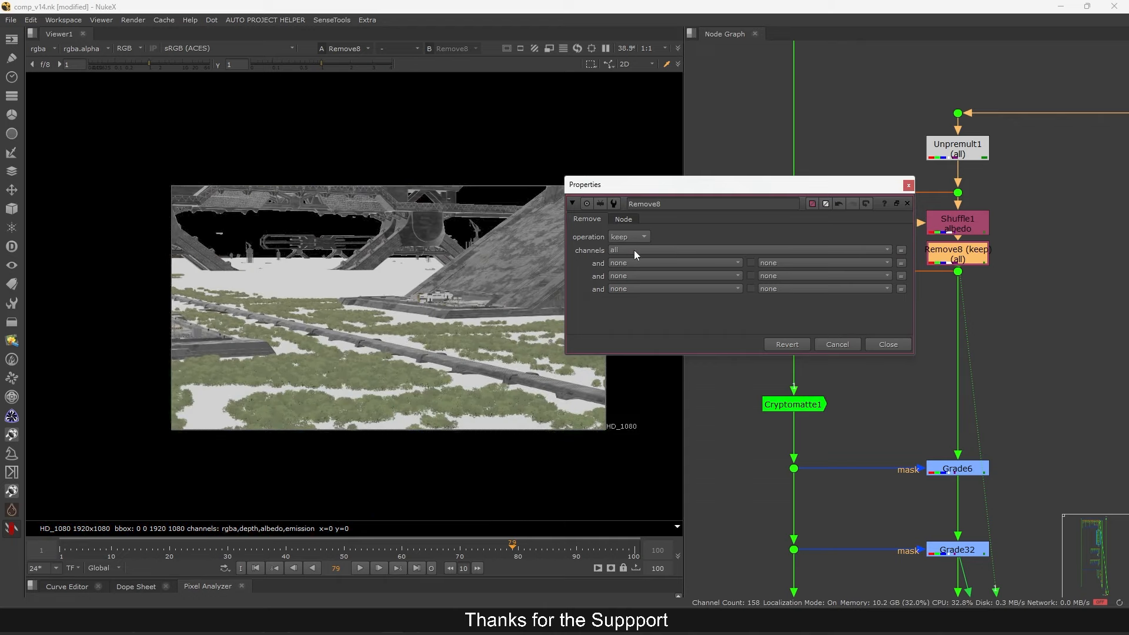
click(633, 249)
click(641, 131)
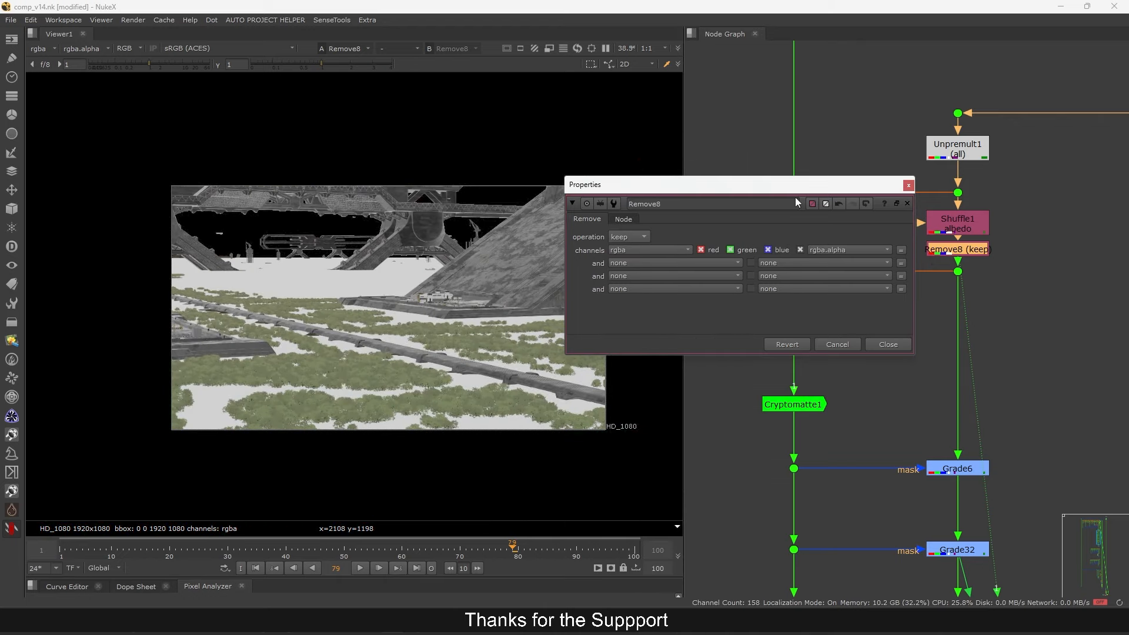
click(907, 187)
click(41, 48)
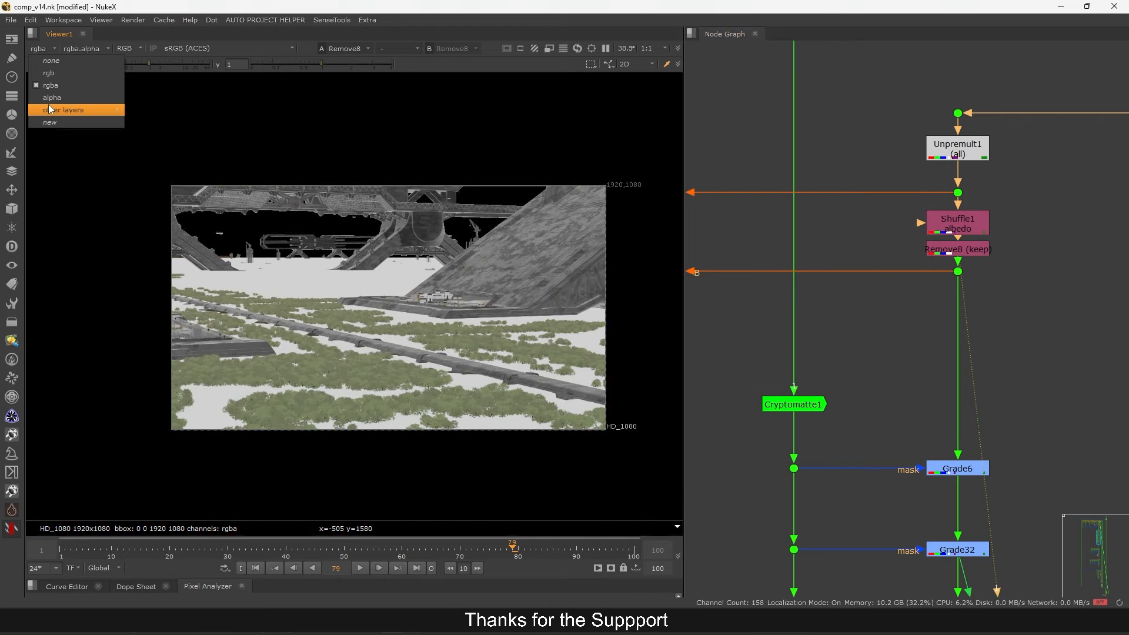
click(60, 229)
Paste a copy of the rgba-keeping Remove node below the diffuse_direct Shuffle2
click(955, 253)
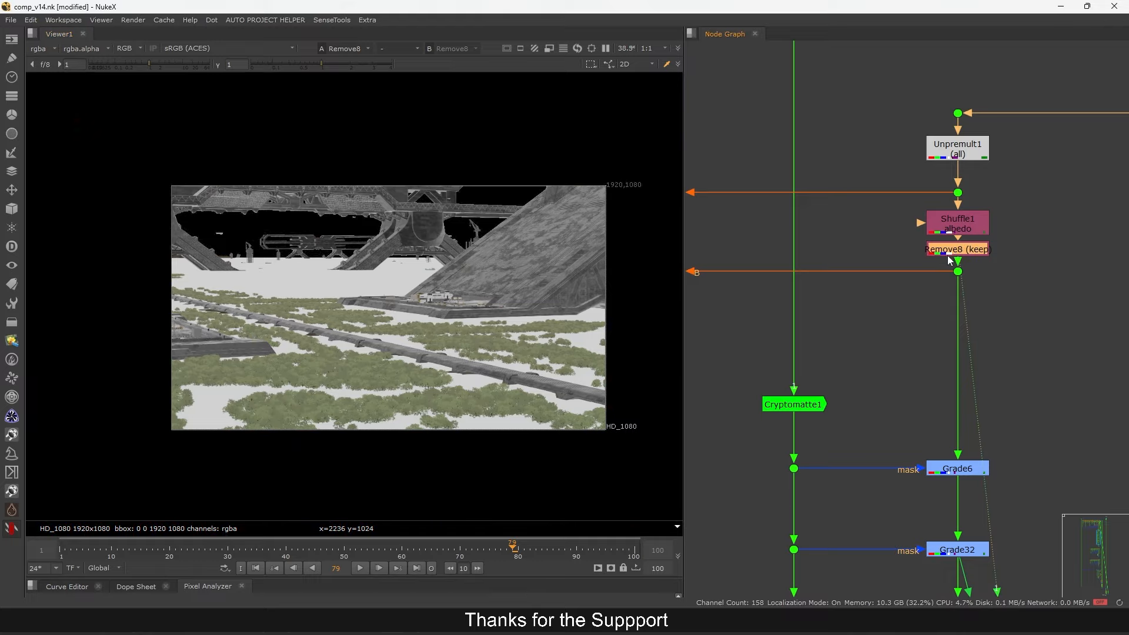
key(space)
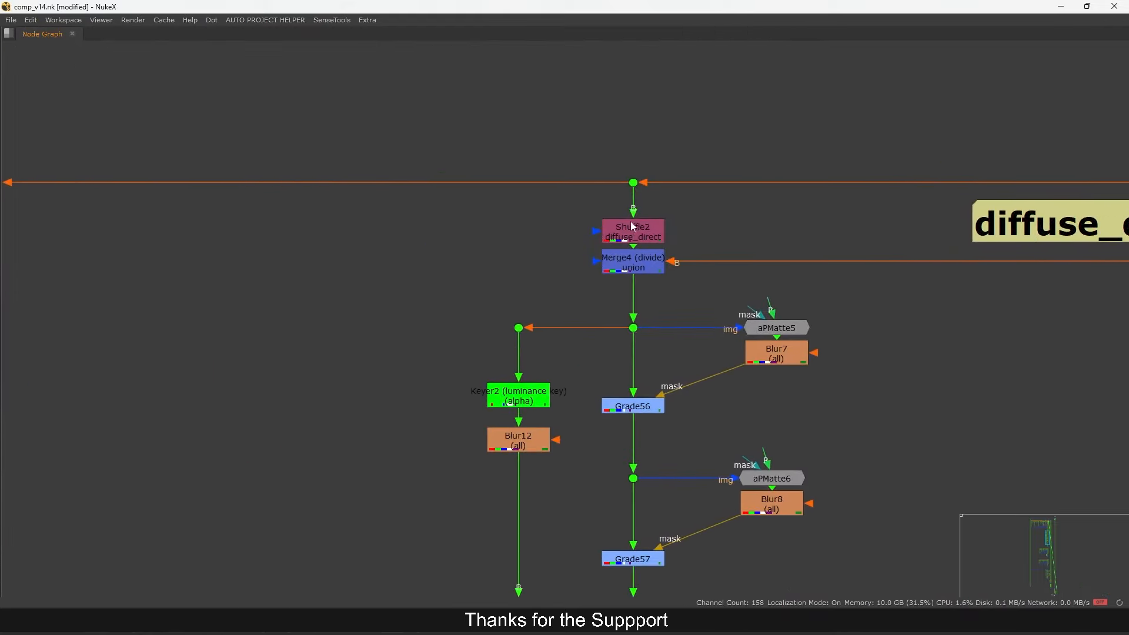
drag(631, 222, 634, 209)
key(ctrl+v)
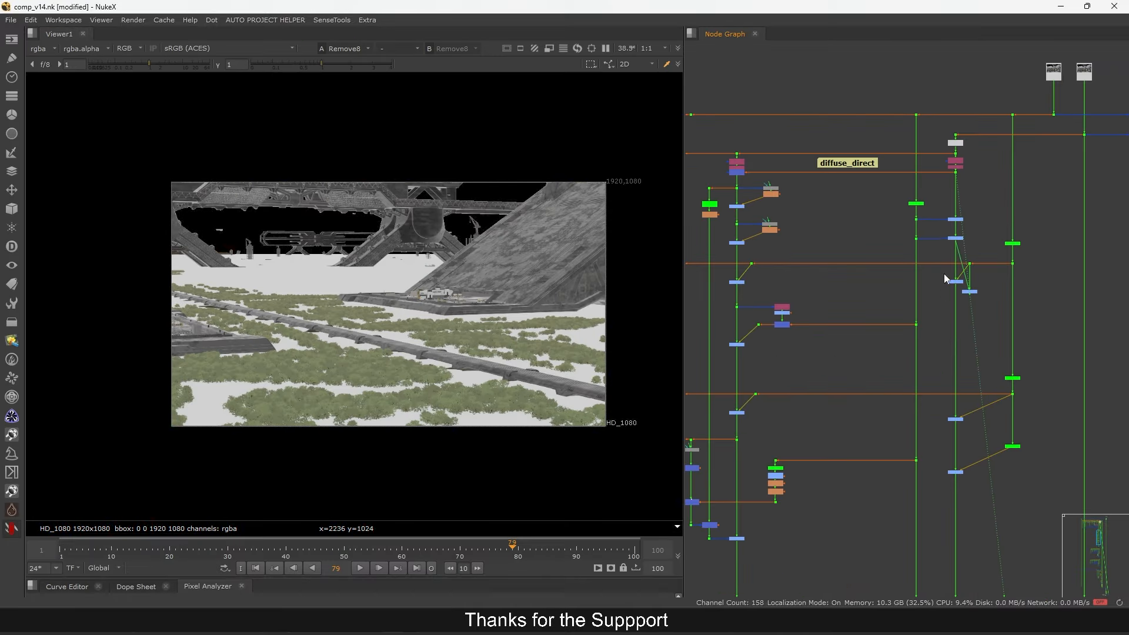
View the output at Grade6, at the Cryptomatte node and at Dot27 to compare the channels each one carries
scroll(944, 273, up, 3)
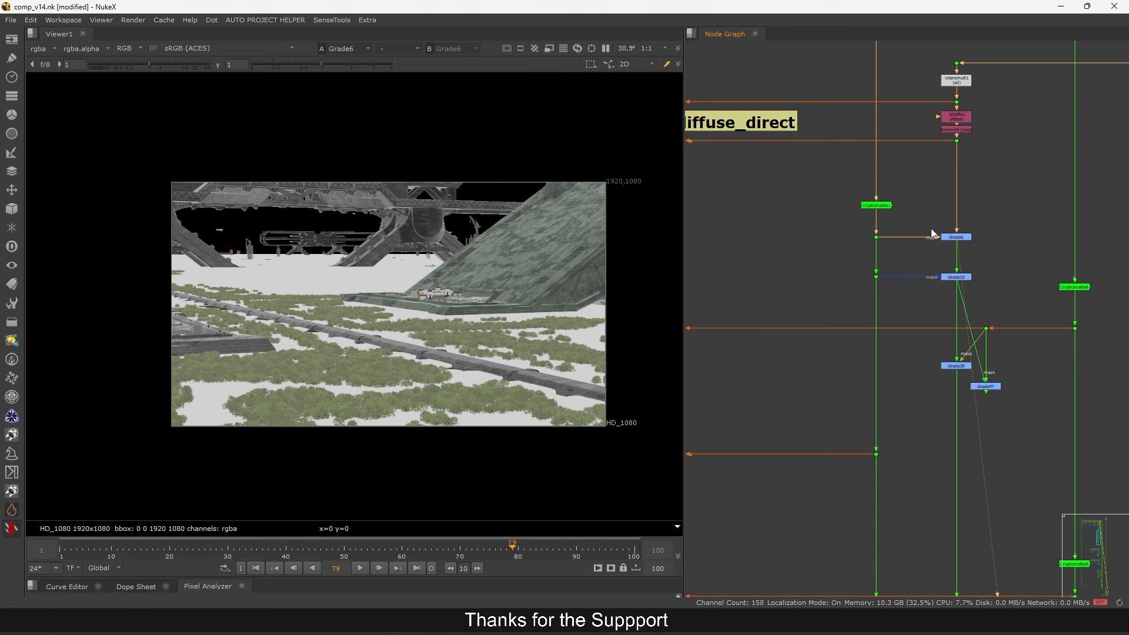
drag(842, 215, 843, 213)
key(1)
scroll(898, 308, down, 5)
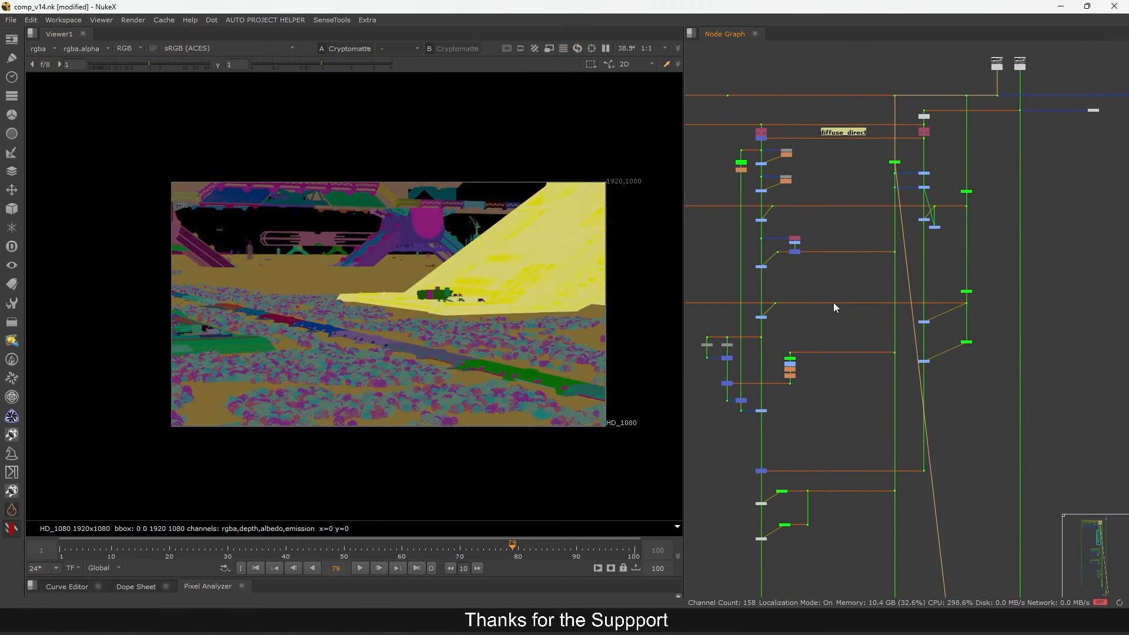
key(a)
key(a)
middle_drag(922, 460, 929, 379)
drag(972, 376, 919, 420)
key(1)
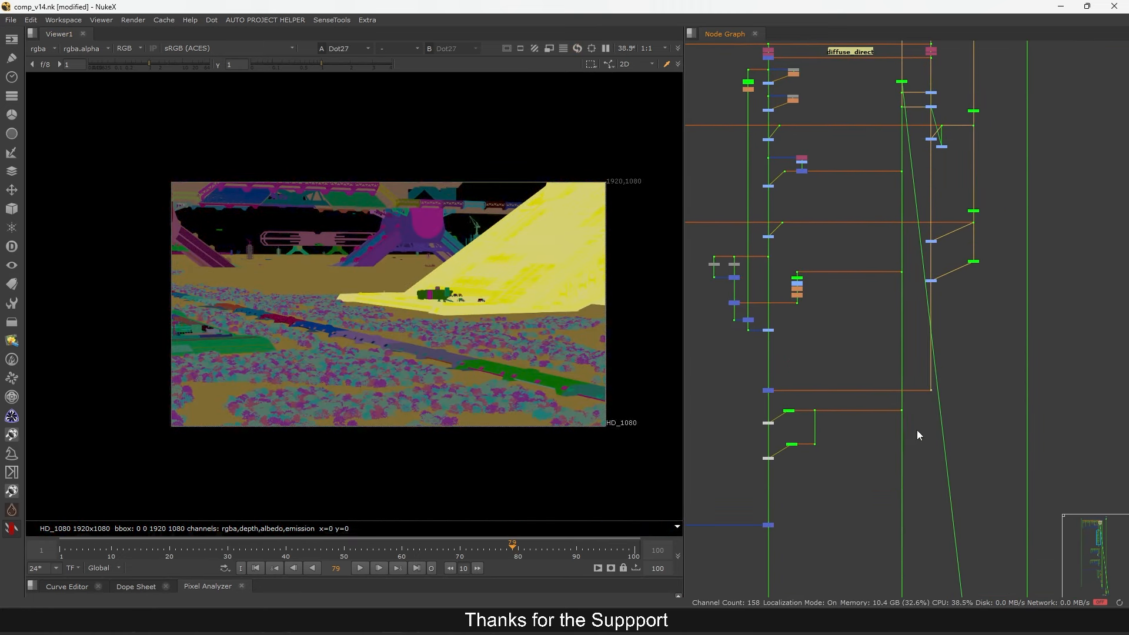
View Merge12 and Merge27 above the SHADOW MATTE backdrop and review the layers available at Merge27
middle_drag(758, 489, 892, 362)
drag(960, 376, 888, 413)
key(1)
scroll(900, 418, down, 3)
middle_drag(899, 523, 950, 264)
scroll(958, 450, up, 5)
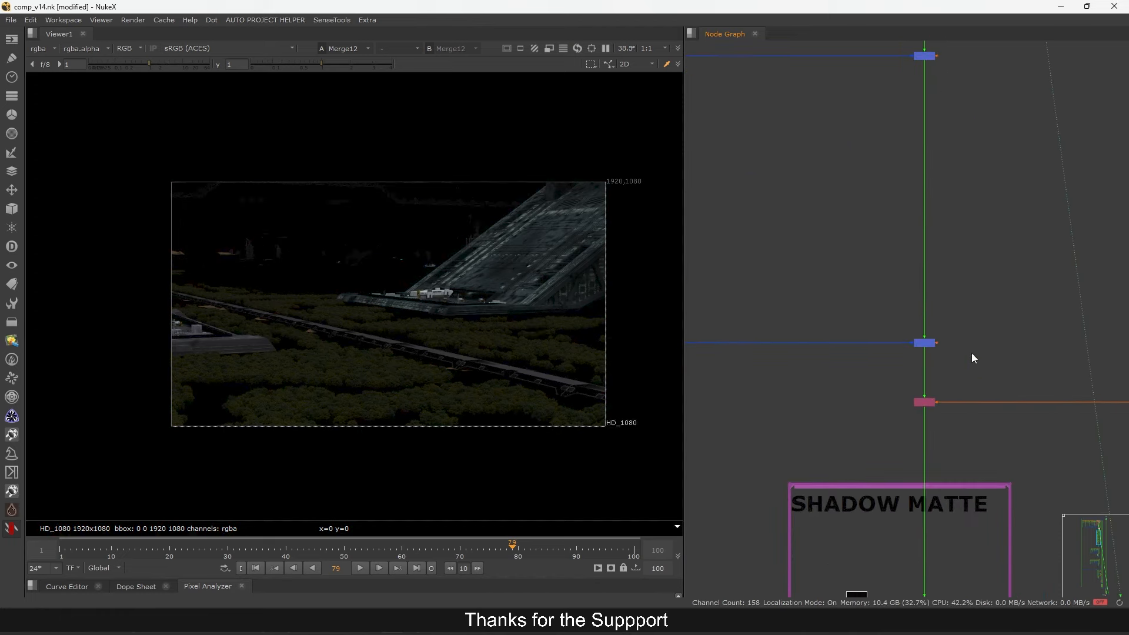
drag(976, 313, 899, 362)
key(1)
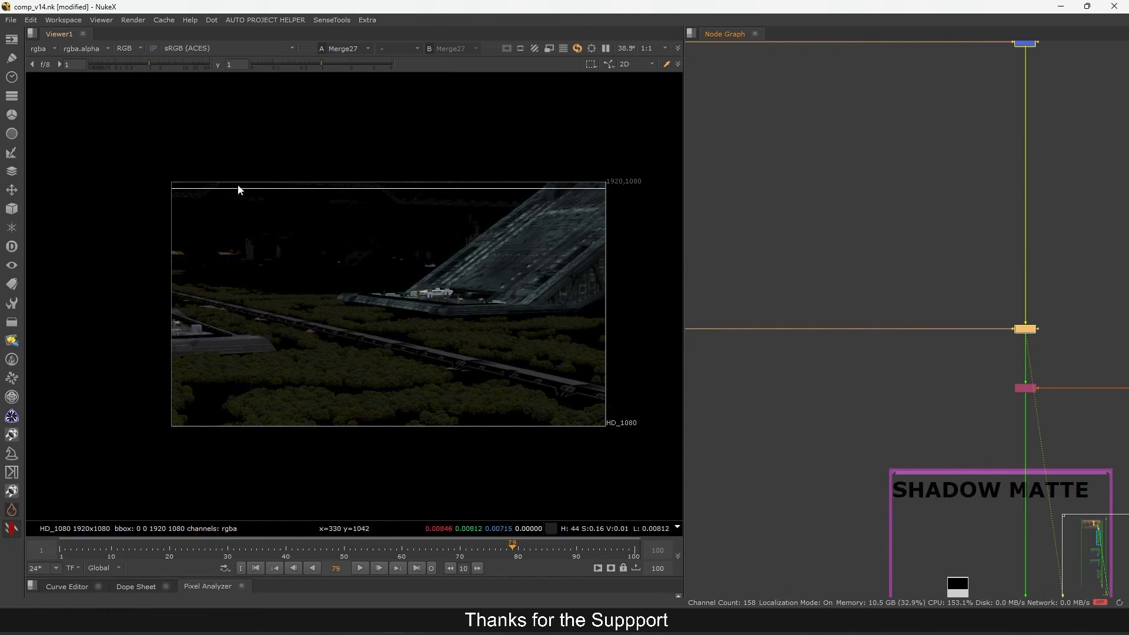
click(41, 48)
click(55, 152)
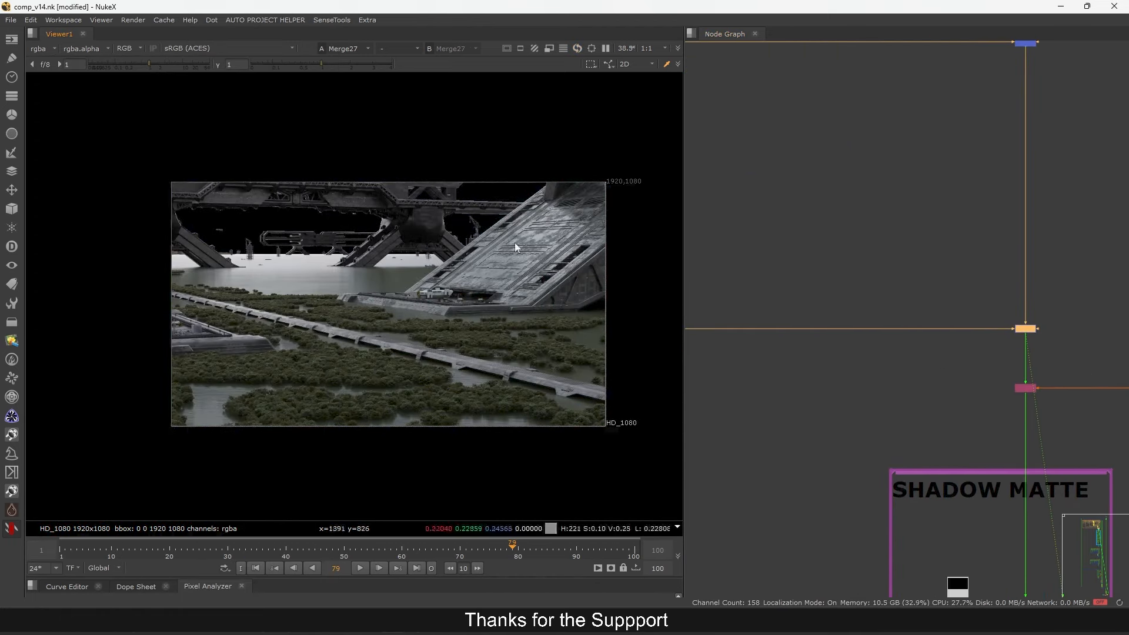
View the output of the Copy1 node just above the SHADOW MATTE backdrop
middle_drag(911, 386, 832, 339)
drag(891, 323, 989, 371)
key(1)
click(976, 385)
middle_drag(958, 403, 921, 258)
scroll(919, 265, down, 5)
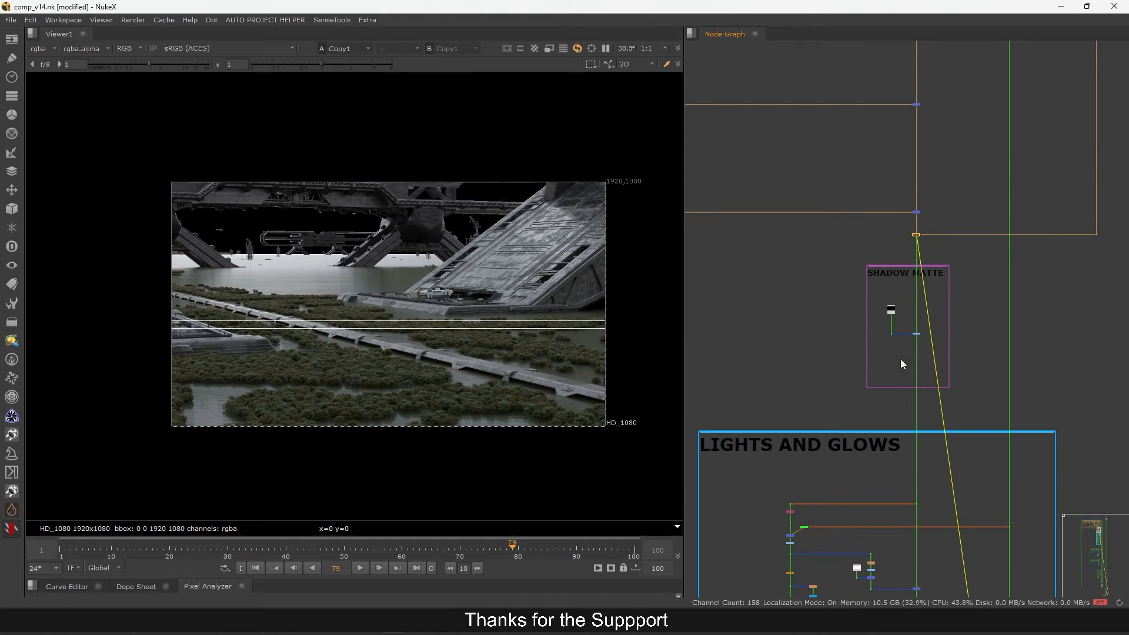
Examine the channels carried past the SHADOW MATTE section and view Dot335 in the LIGHTS AND GLOWS backdrop
scroll(909, 321, up, 8)
click(847, 296)
key(1)
click(842, 337)
scroll(838, 339, down, 7)
middle_drag(821, 515, 960, 282)
drag(978, 199, 979, 200)
key(1)
click(941, 224)
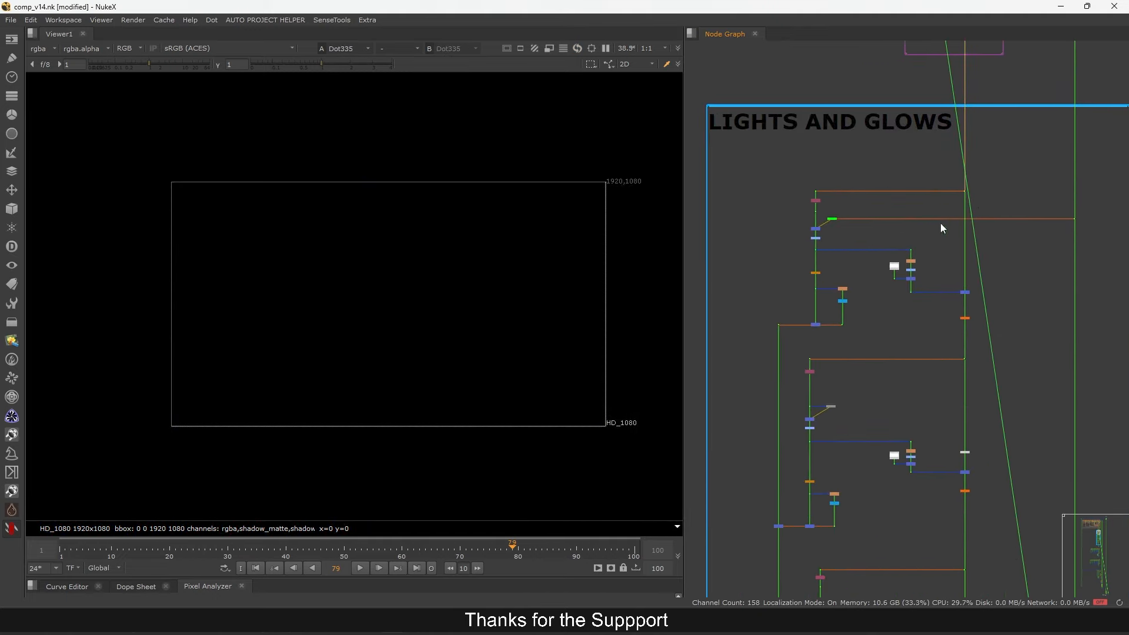
View the output of the emission Shuffle54 node in the LIGHTS AND GLOWS backdrop
scroll(828, 211, up, 10)
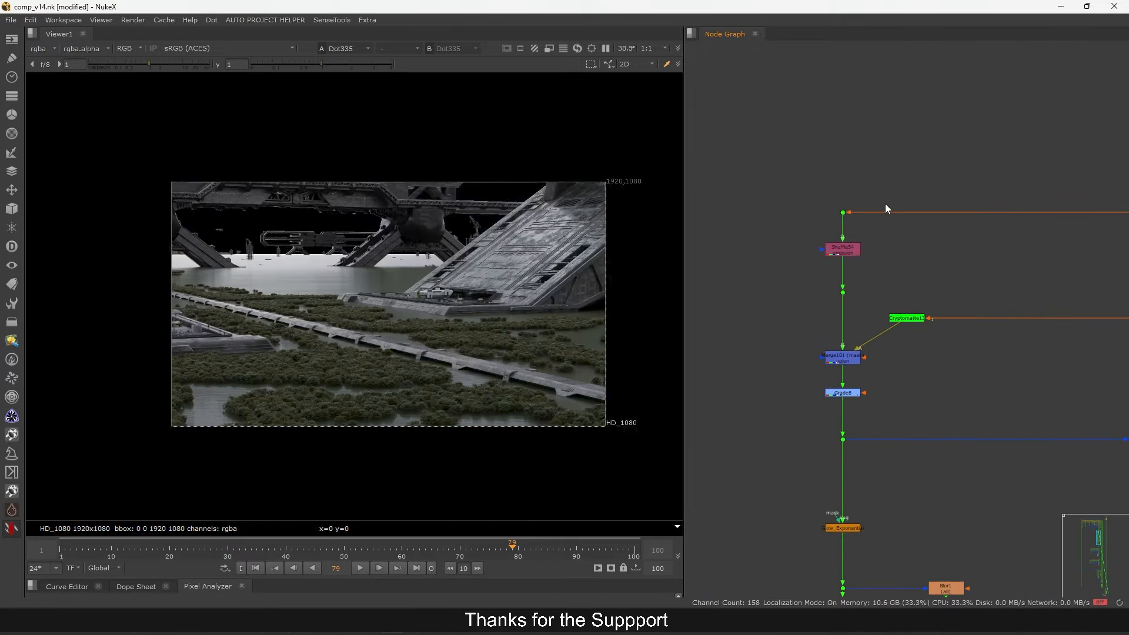
click(836, 257)
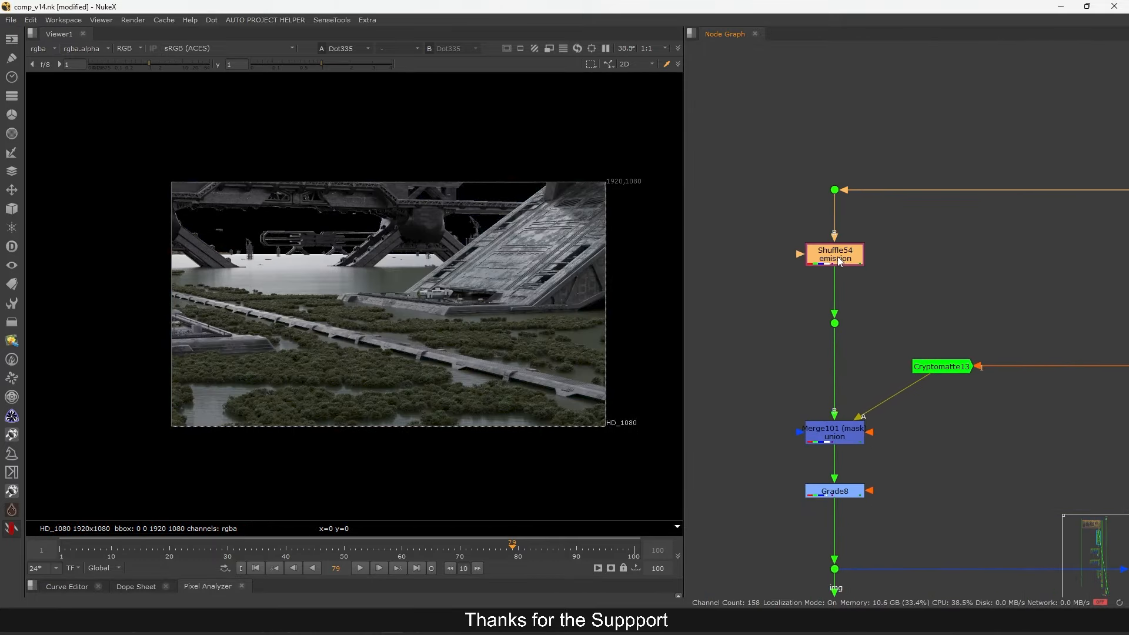
key(1)
Space Remove26 away from the emission Shuffle17 and open its second layer setting for editing
scroll(877, 354, down, 10)
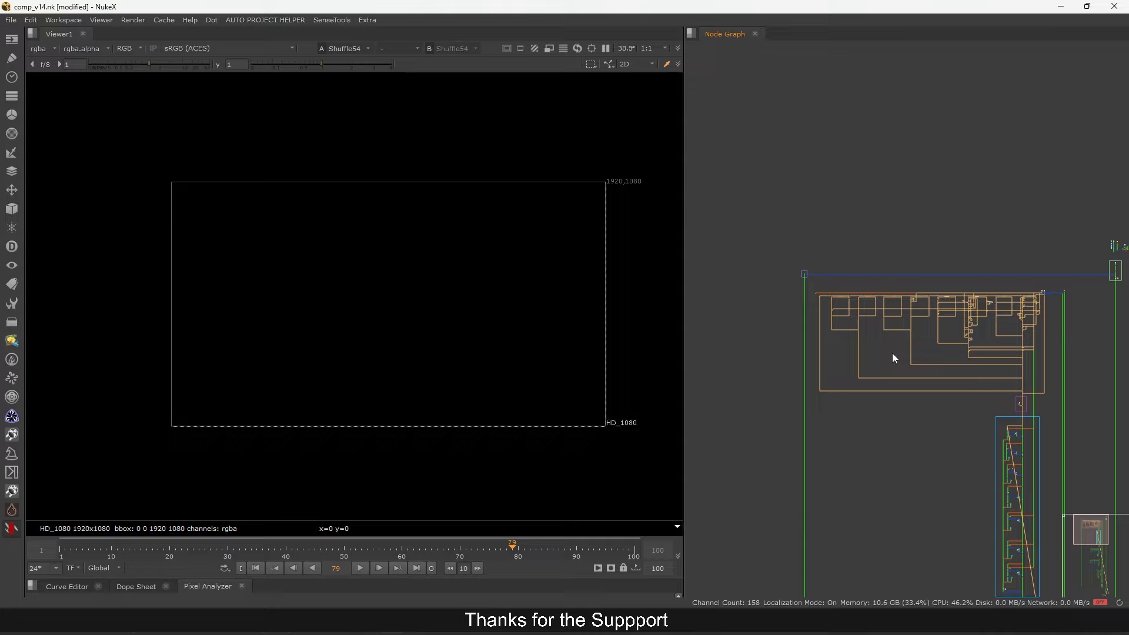
scroll(892, 352, up, 4)
scroll(880, 298, up, 10)
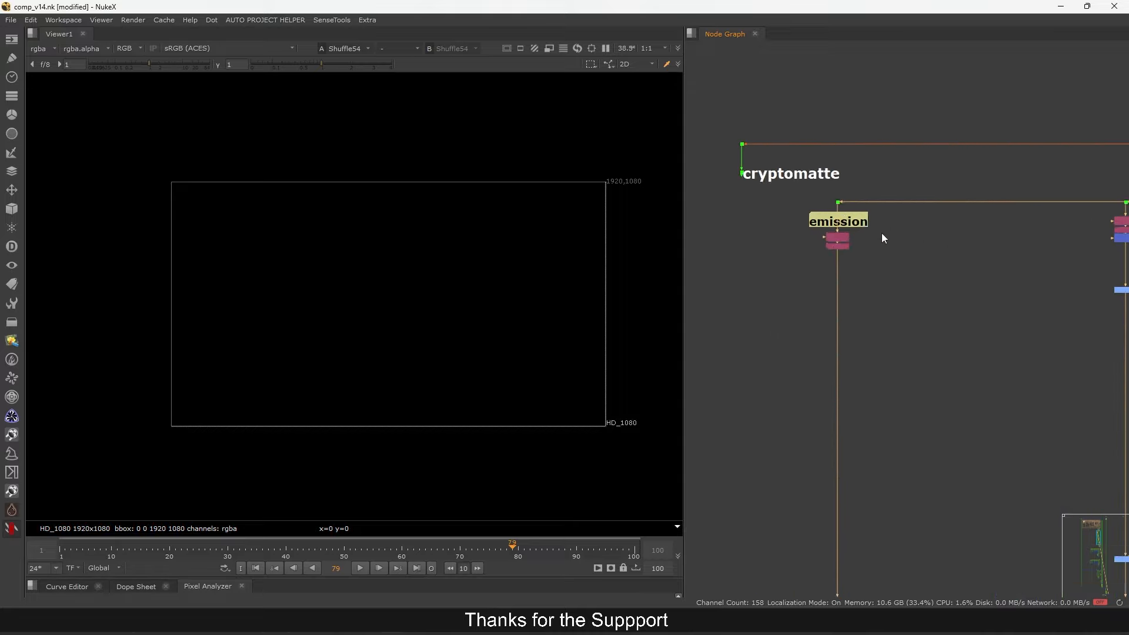
drag(850, 240, 850, 262)
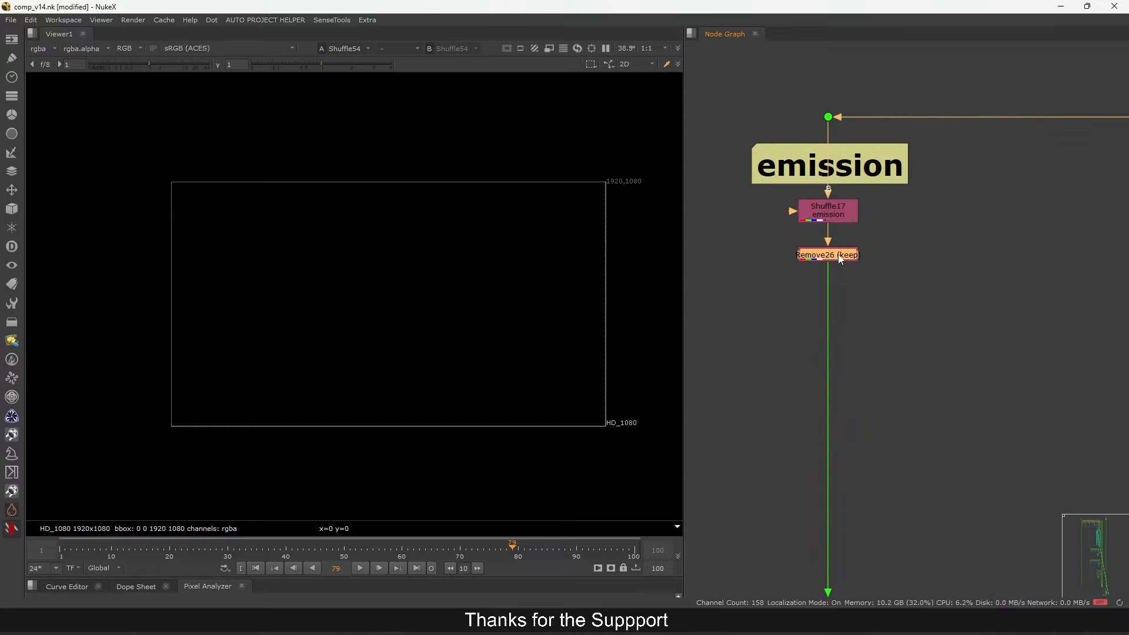
double_click(840, 257)
click(508, 268)
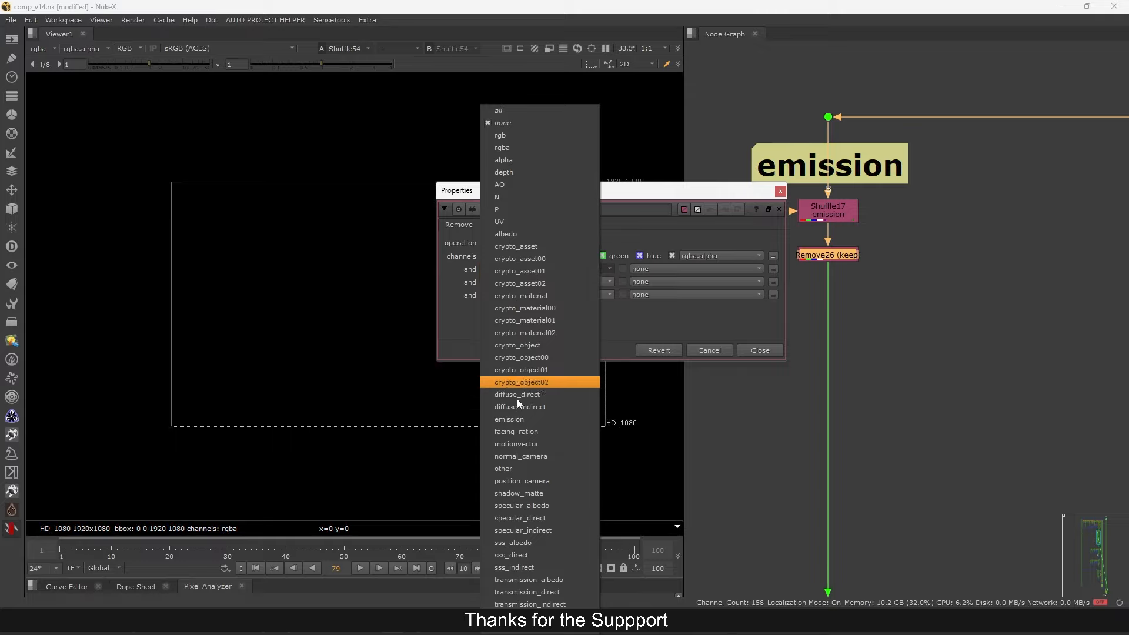
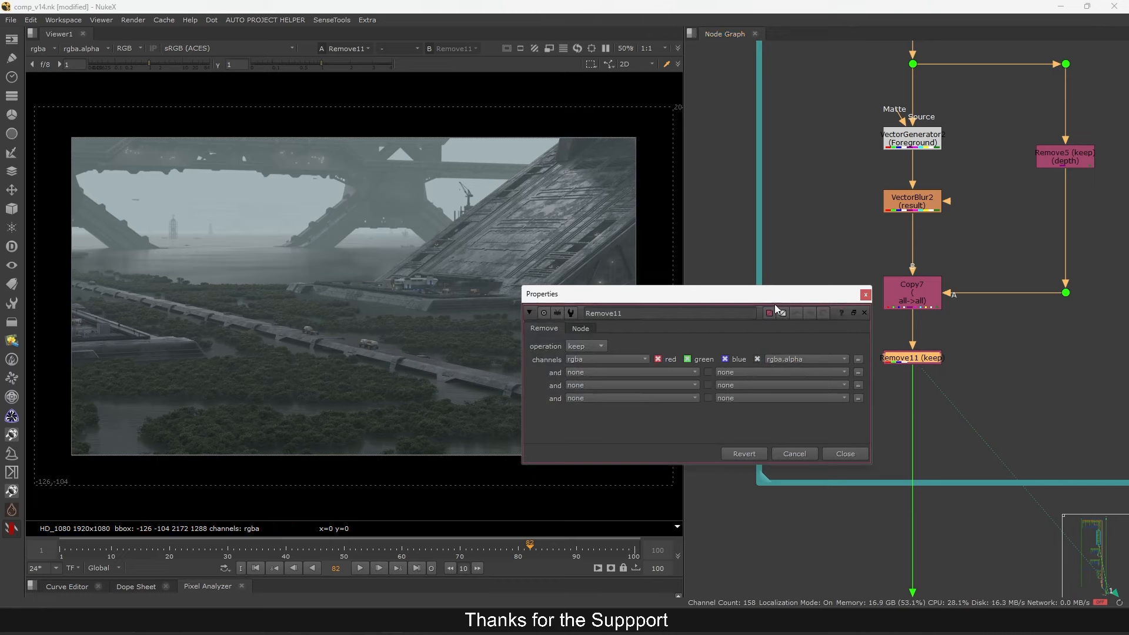
Set Remove11 to keep the depth and P layers in addition to rgba
drag(676, 294, 691, 231)
drag(859, 241, 811, 252)
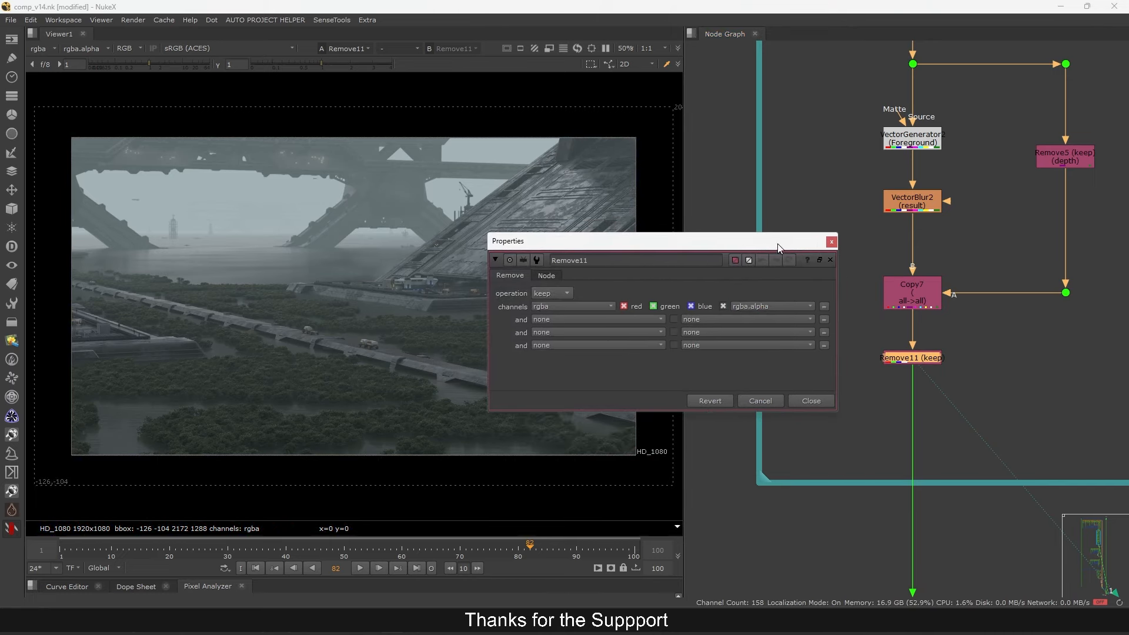
click(564, 319)
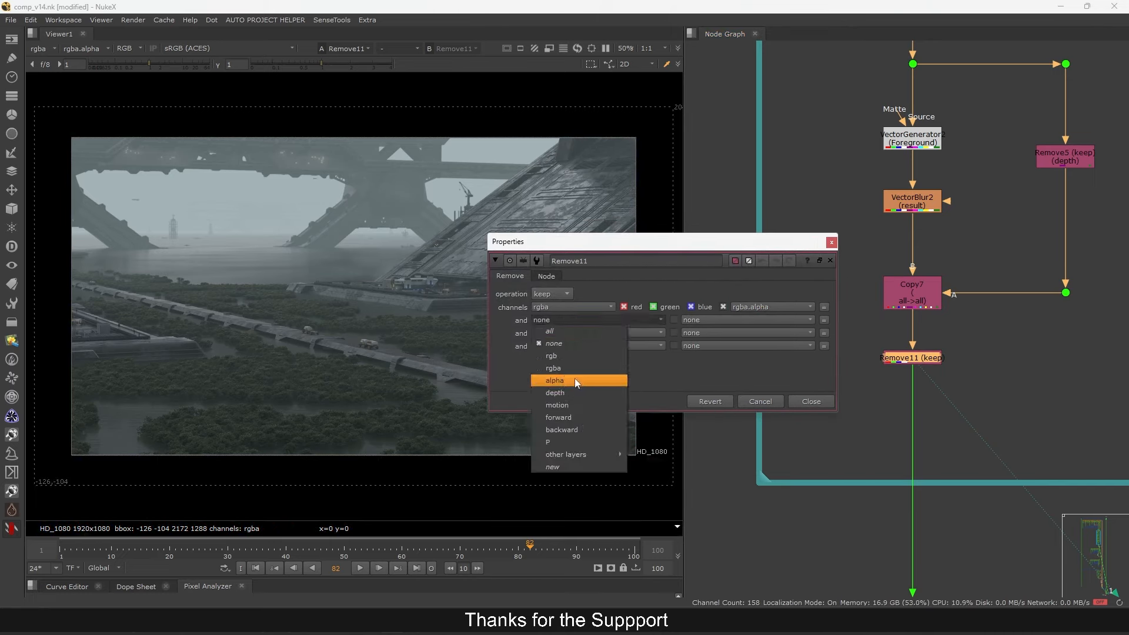
click(571, 392)
click(551, 332)
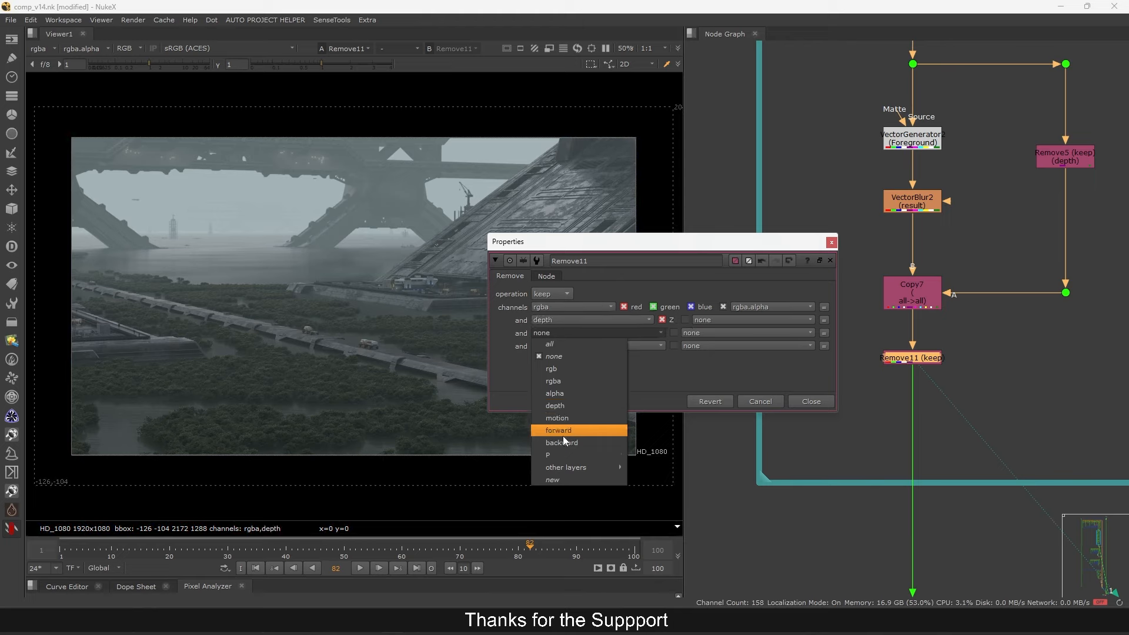
click(600, 454)
click(832, 242)
View the VectorBlur2 output and display its backward layer
drag(908, 358, 908, 364)
drag(999, 237, 861, 348)
key(1)
click(927, 204)
key(1)
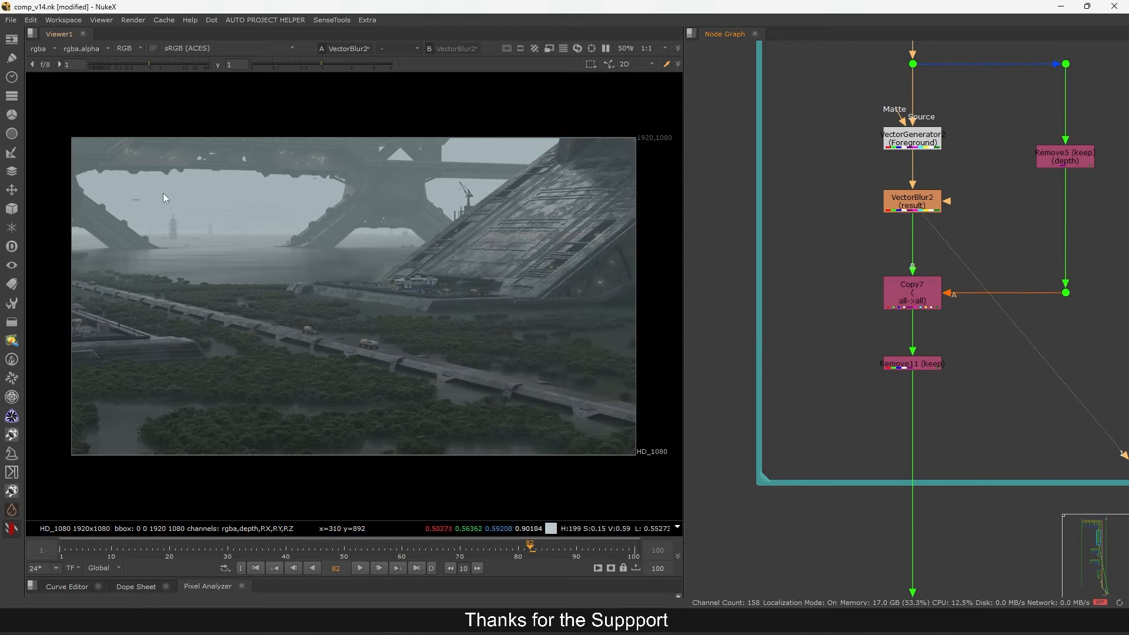
click(41, 49)
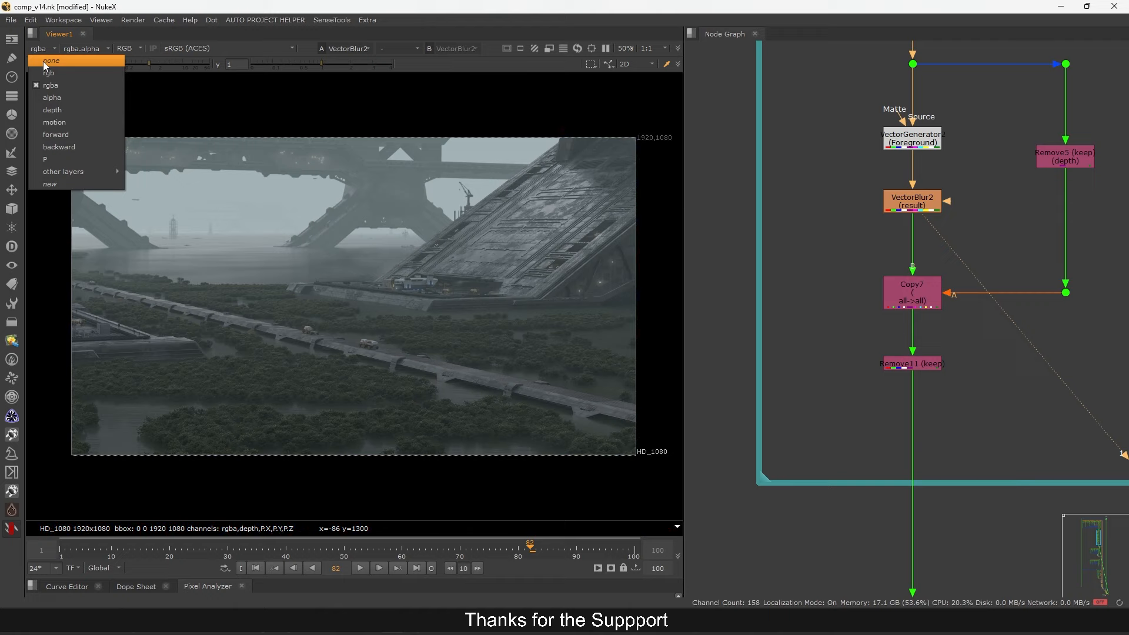
click(74, 146)
Compare the backward layer at VectorGenerator2, VectorBlur2 and Remove11 in the viewer
click(919, 143)
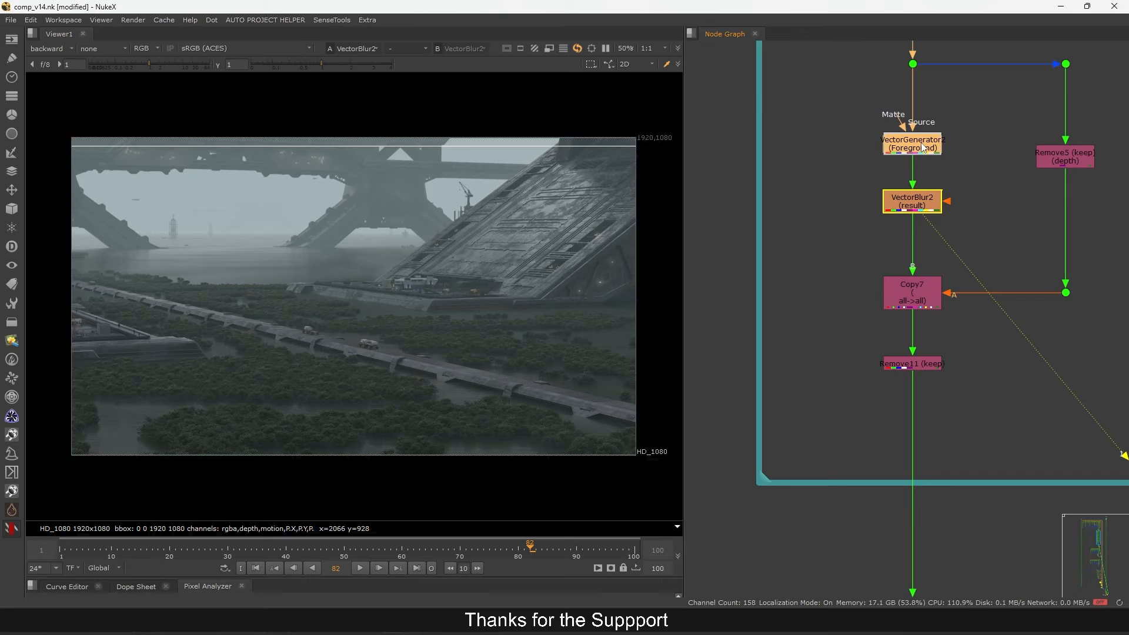
key(1)
click(921, 208)
key(1)
click(924, 365)
key(1)
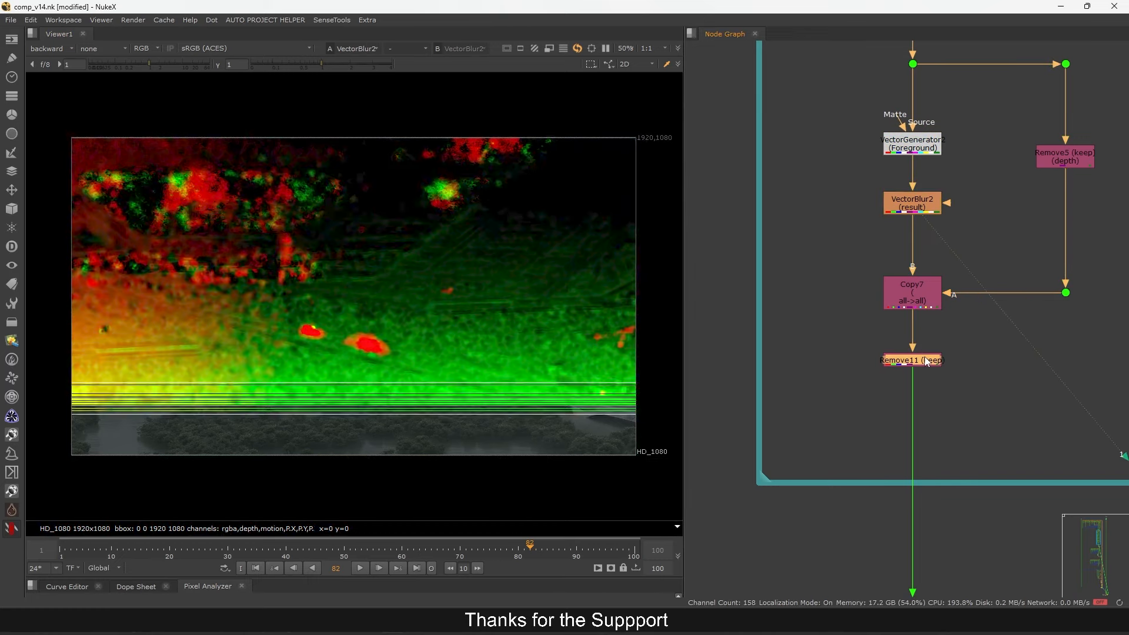
click(895, 384)
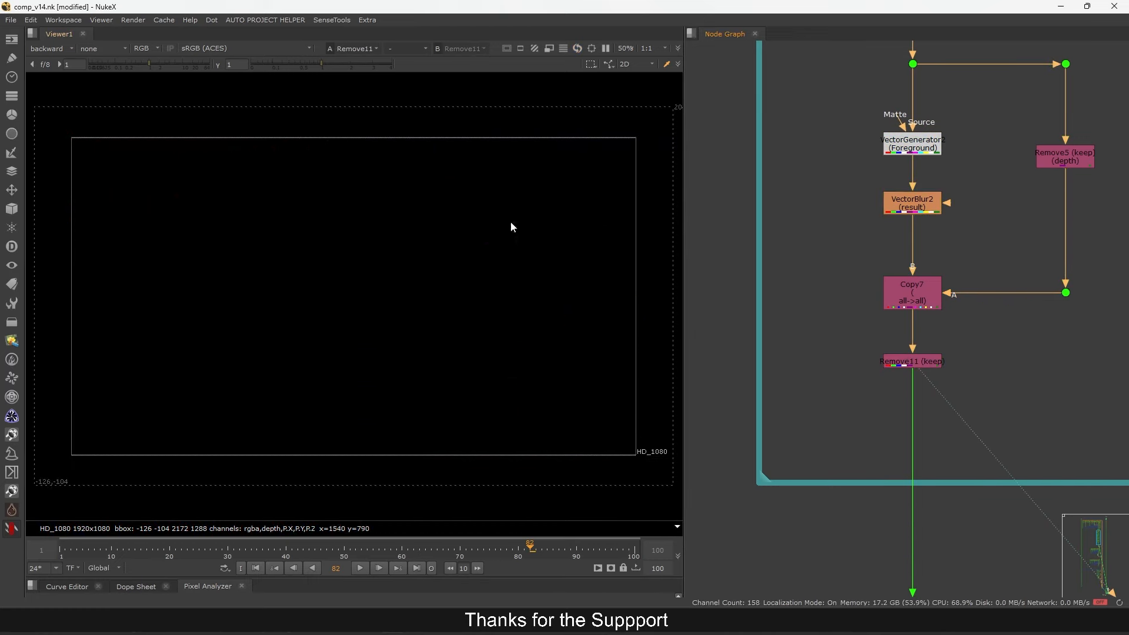
Return the viewer to rgba at Remove11 and review the layers available there
click(49, 48)
click(52, 86)
click(82, 49)
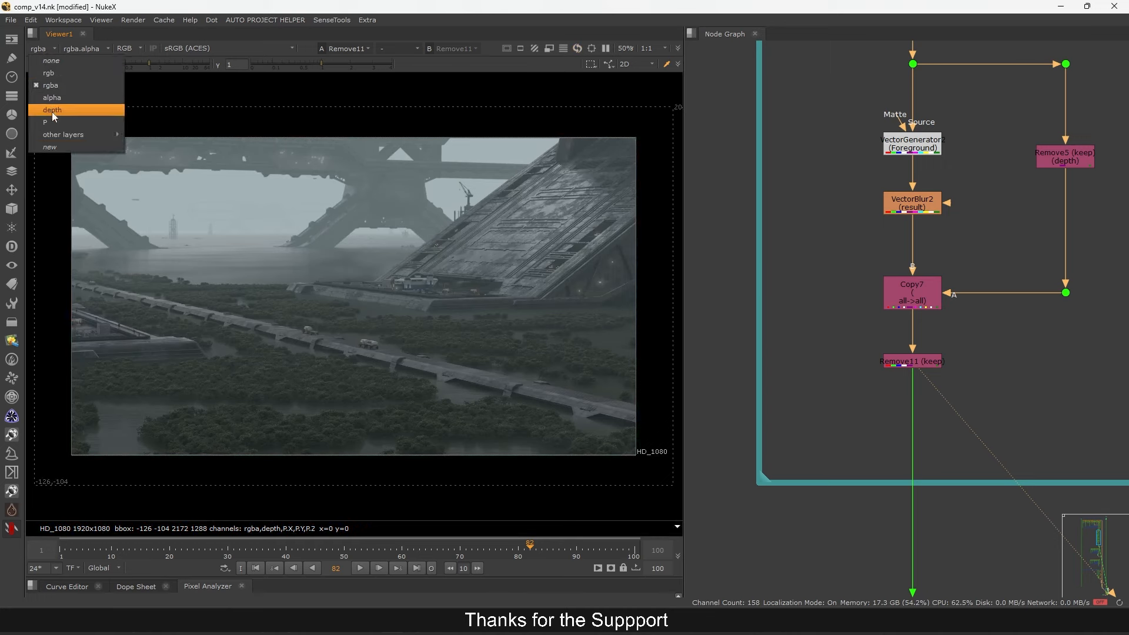
Check which layers the Remove11 node in the MB group is set to keep
click(77, 114)
double_click(896, 362)
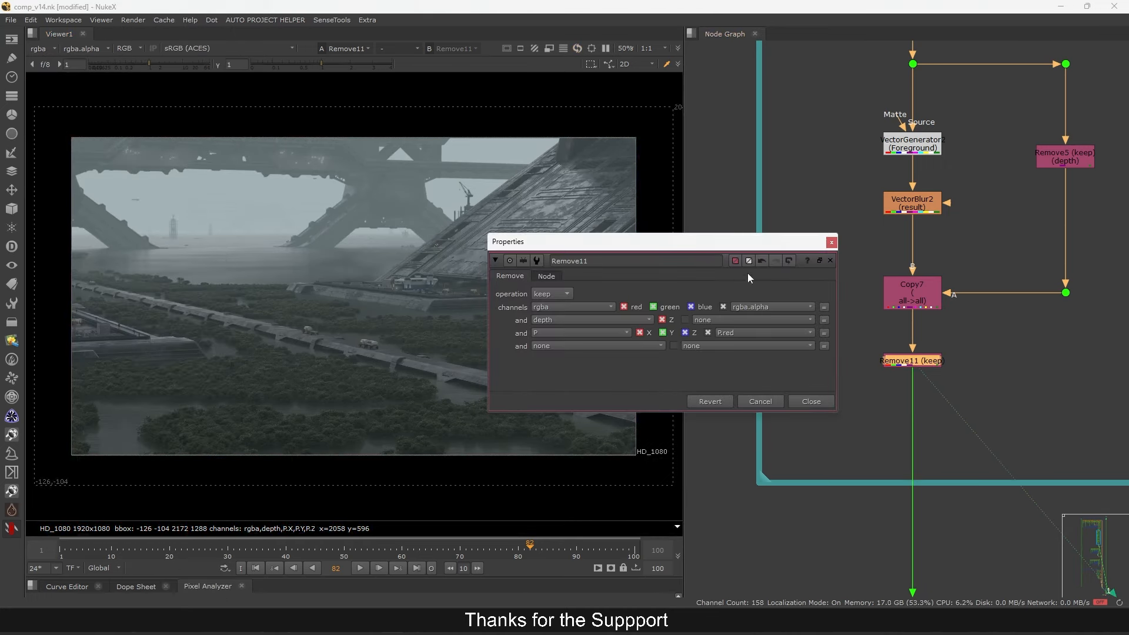
click(831, 242)
drag(829, 341, 987, 406)
scroll(918, 330, down, 5)
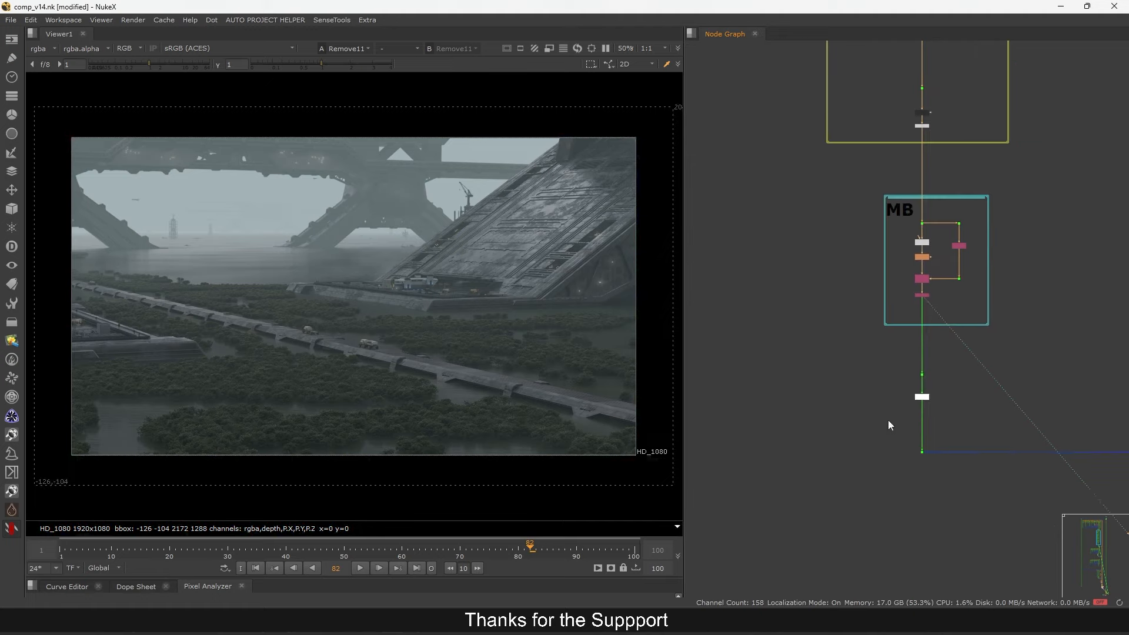
View the Remove3 output below the MB group and check which channels it keeps
scroll(888, 421, up, 8)
drag(863, 263, 862, 274)
drag(956, 221, 713, 366)
key(1)
double_click(863, 263)
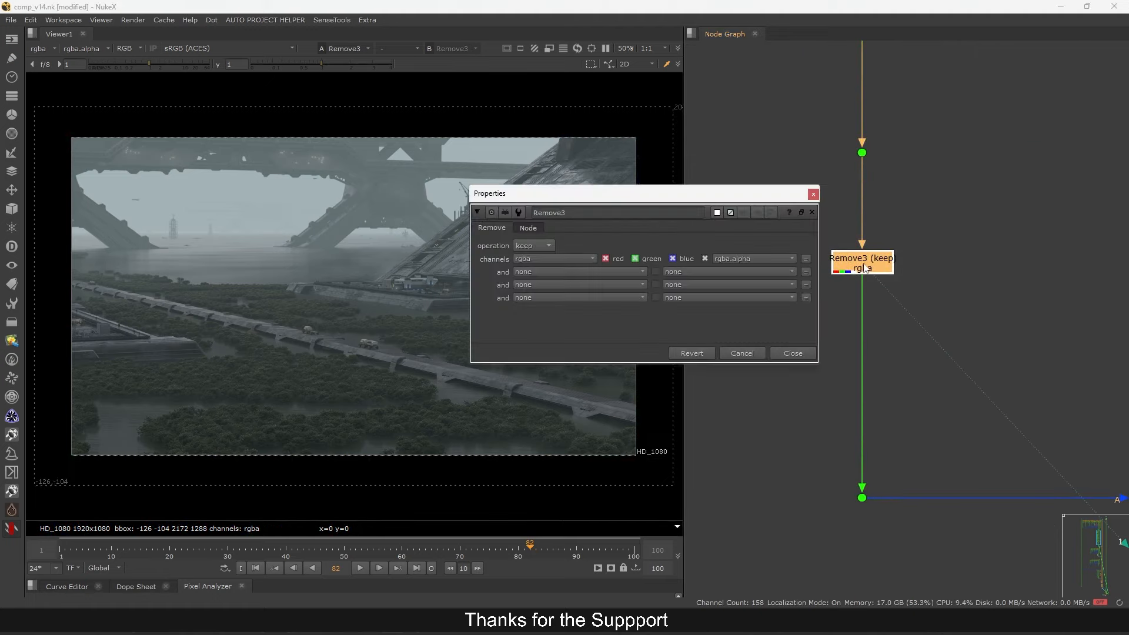
click(812, 195)
scroll(823, 353, down, 9)
scroll(848, 312, up, 5)
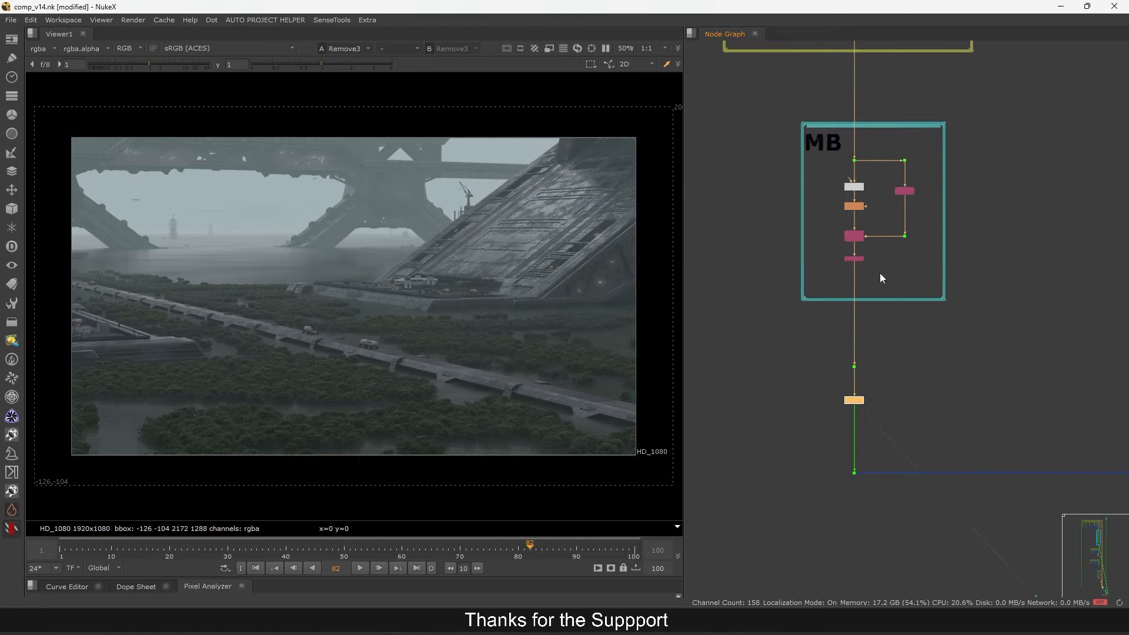
View the Merge28 output above the Global CC group and save the script
drag(933, 257, 835, 314)
drag(807, 275, 1011, 357)
middle_drag(916, 439, 909, 358)
drag(795, 476, 896, 402)
key(1)
scroll(915, 377, down, 9)
middle_drag(1084, 398, 905, 328)
scroll(905, 333, up, 5)
drag(957, 277, 857, 353)
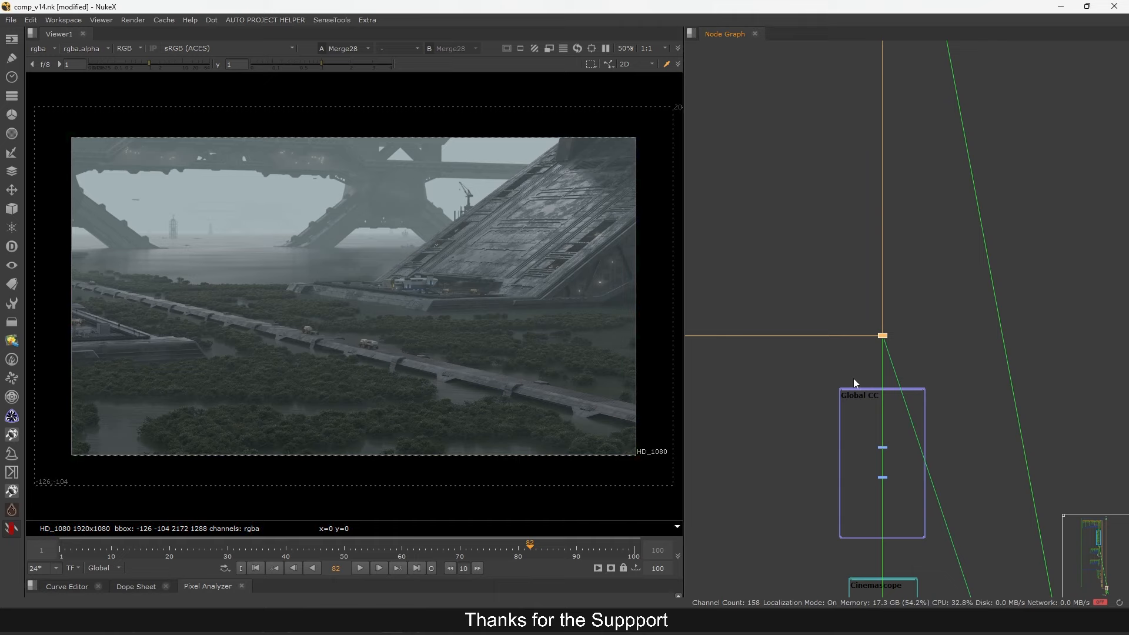
middle_drag(852, 382, 922, 306)
key(1)
scroll(948, 326, down, 5)
middle_drag(921, 479, 921, 374)
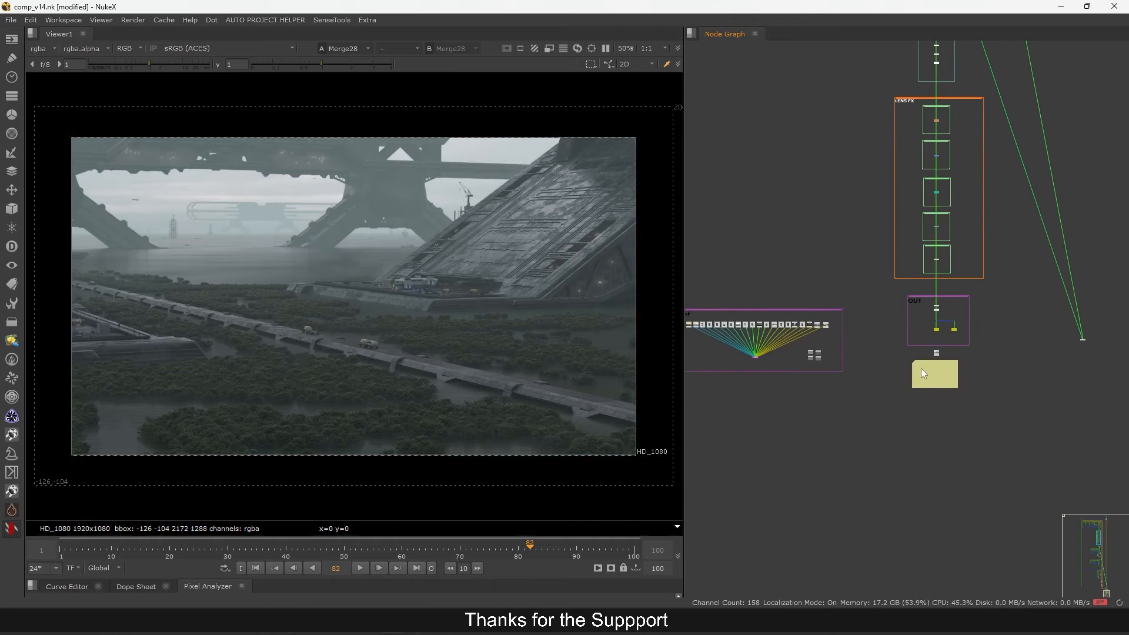
key(ctrl+s)
Survey the whole node graph full-screen and locate Remove8 beneath the albedo Shuffle1 in the diffuse_direct section
key(f)
key(space)
key(f)
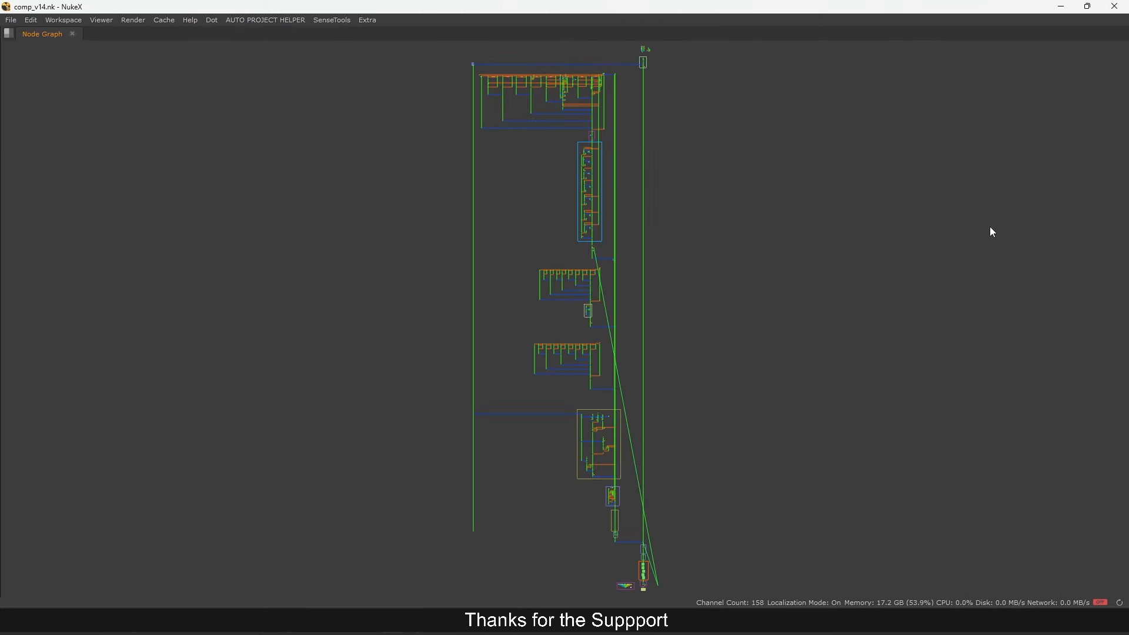
middle_drag(913, 196, 1012, 263)
key(space)
middle_drag(718, 162, 875, 266)
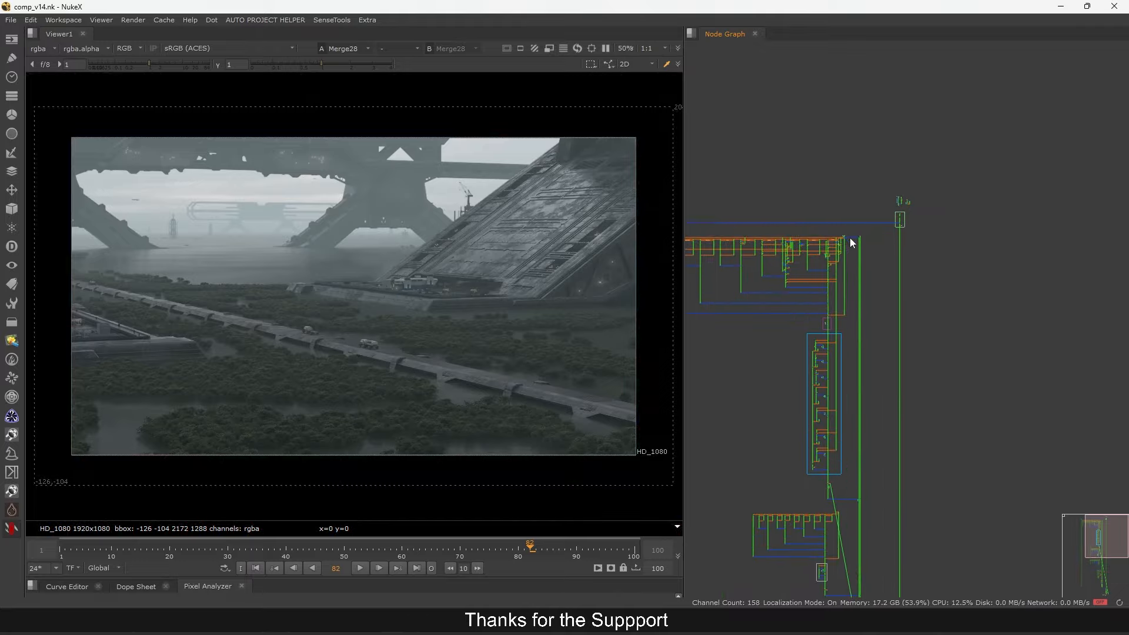
key(space)
scroll(846, 236, up, 10)
scroll(844, 239, up, 5)
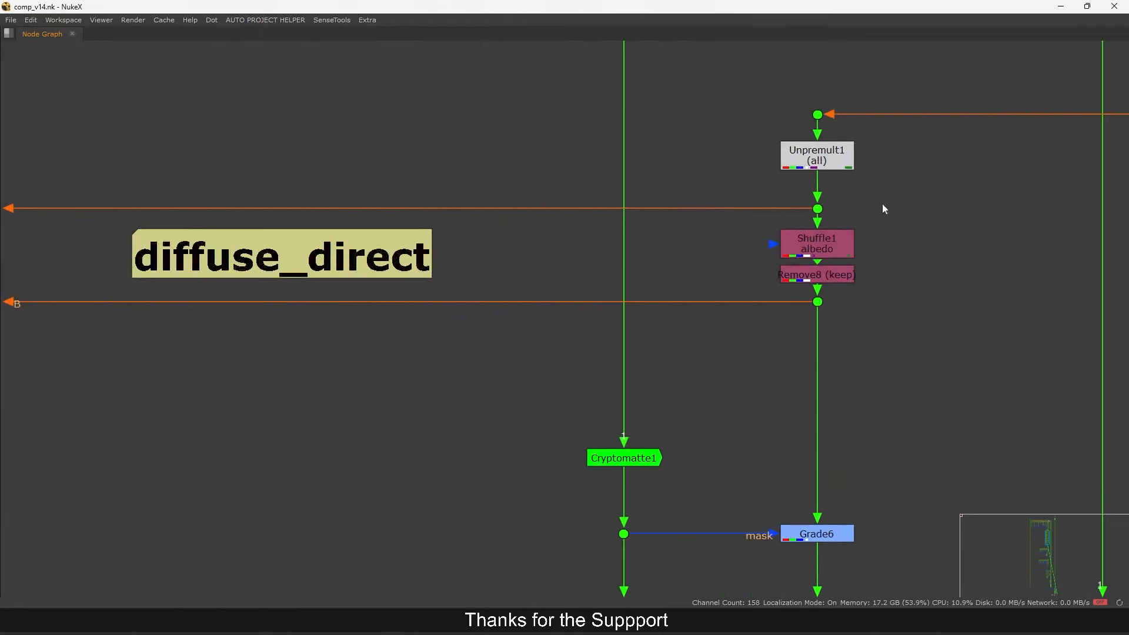
click(827, 243)
click(839, 274)
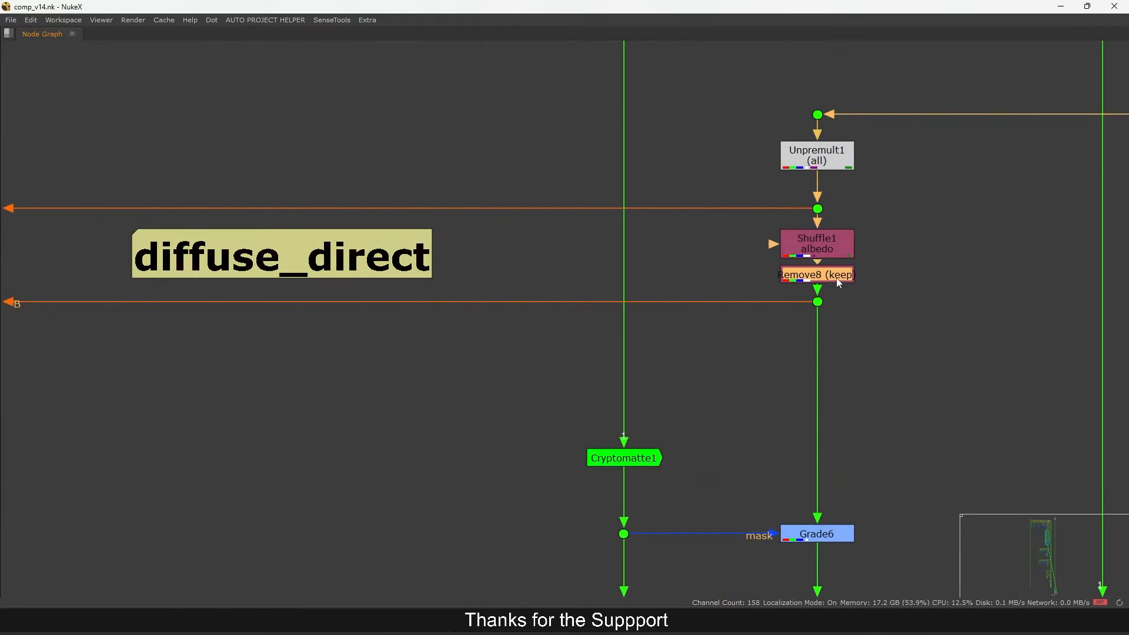
Locate Remove27, the node keeping alpha on Copy1's A input above the SHADOW MATTE group
scroll(775, 314, down, 10)
middle_drag(768, 361, 815, 176)
middle_drag(769, 410, 798, 260)
scroll(799, 287, up, 4)
scroll(850, 251, down, 4)
scroll(857, 255, up, 10)
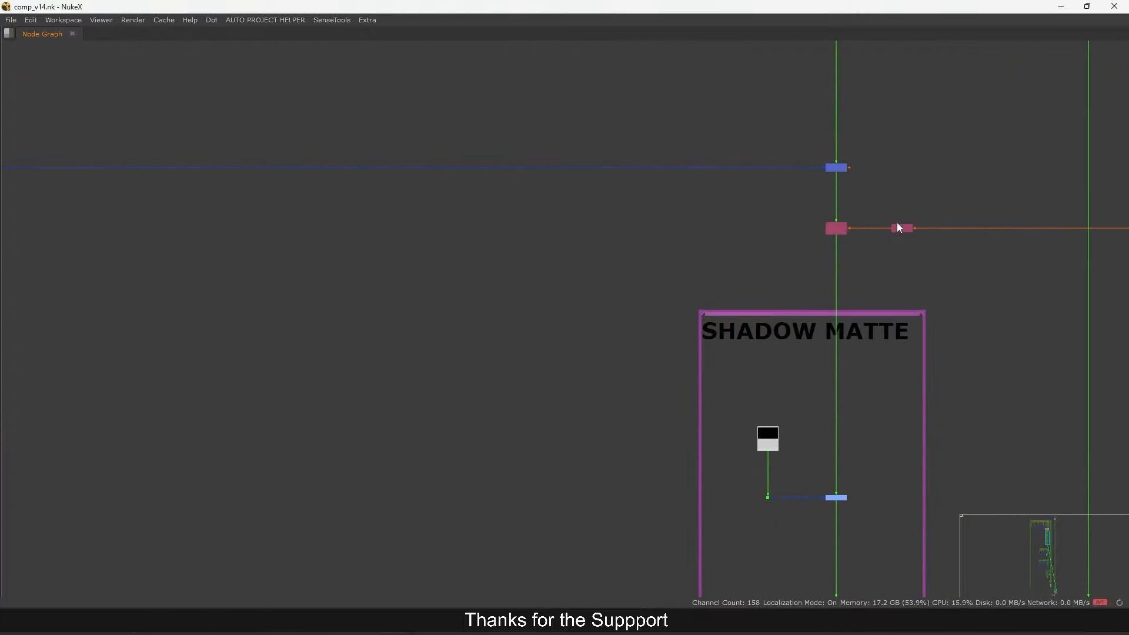
click(814, 292)
drag(815, 292, 830, 286)
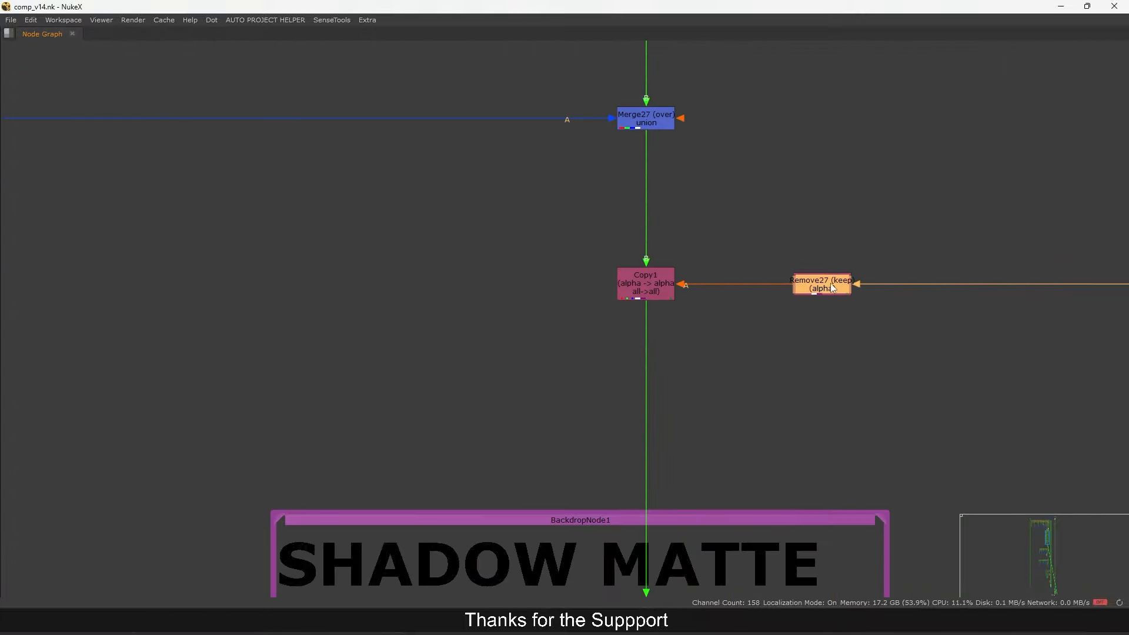
drag(723, 232, 570, 347)
drag(829, 278, 824, 276)
scroll(825, 276, down, 12)
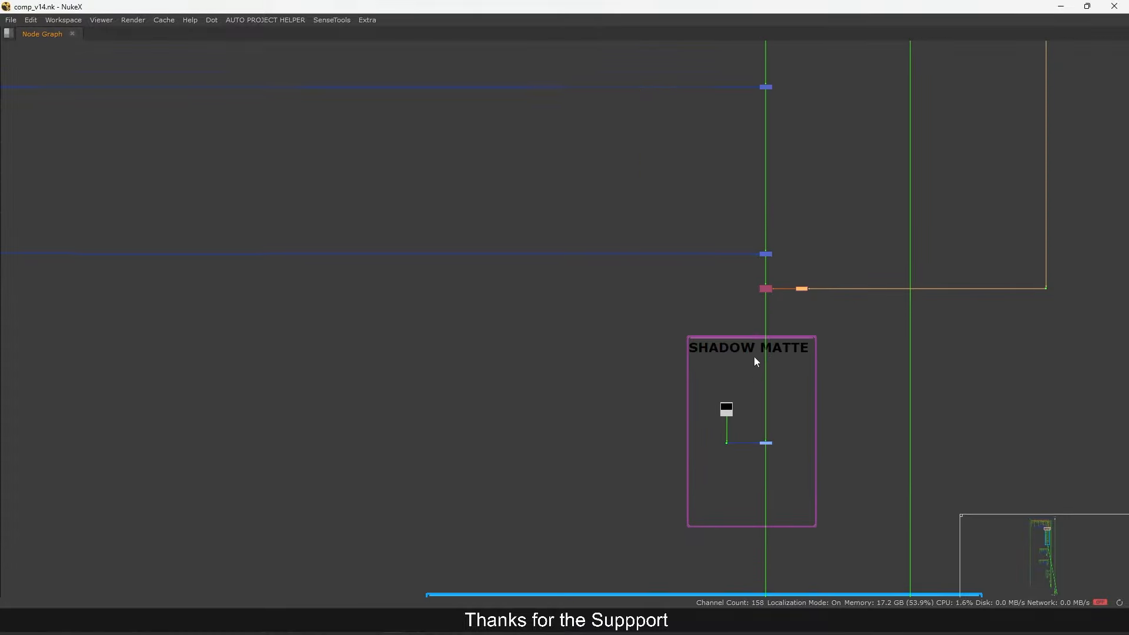
Examine the pass branches from Shuffle1 in diffuse_direct across to diffuse_indirect and specular_direct
drag(736, 276, 831, 572)
middle_drag(831, 573, 791, 499)
scroll(850, 358, down, 4)
click(711, 422)
middle_drag(826, 161, 799, 308)
scroll(788, 264, up, 10)
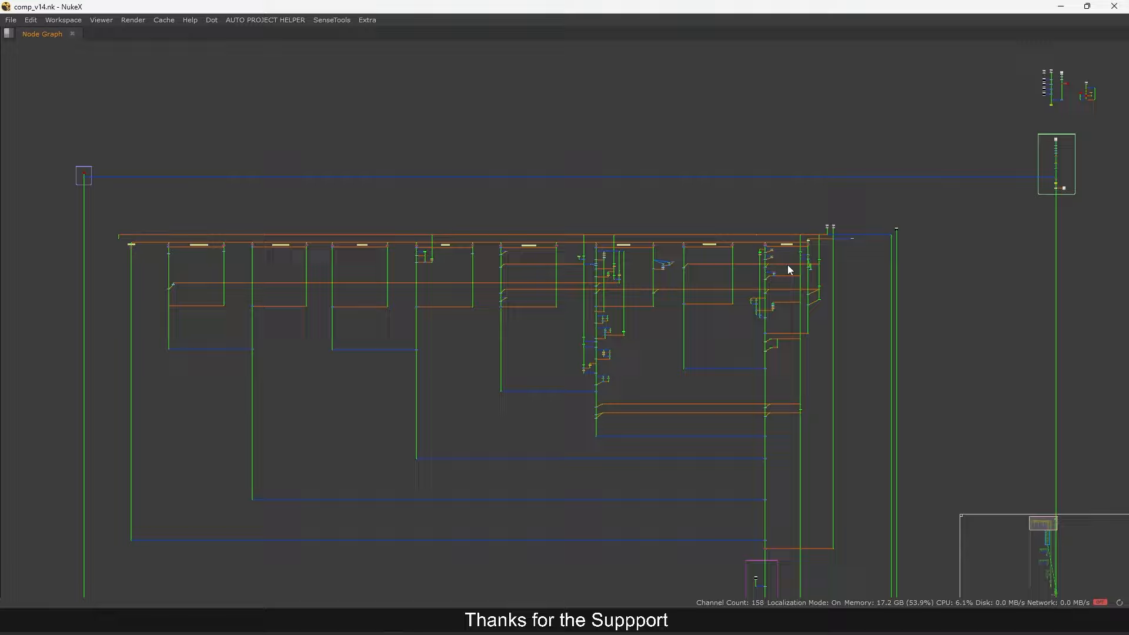
scroll(842, 233, up, 5)
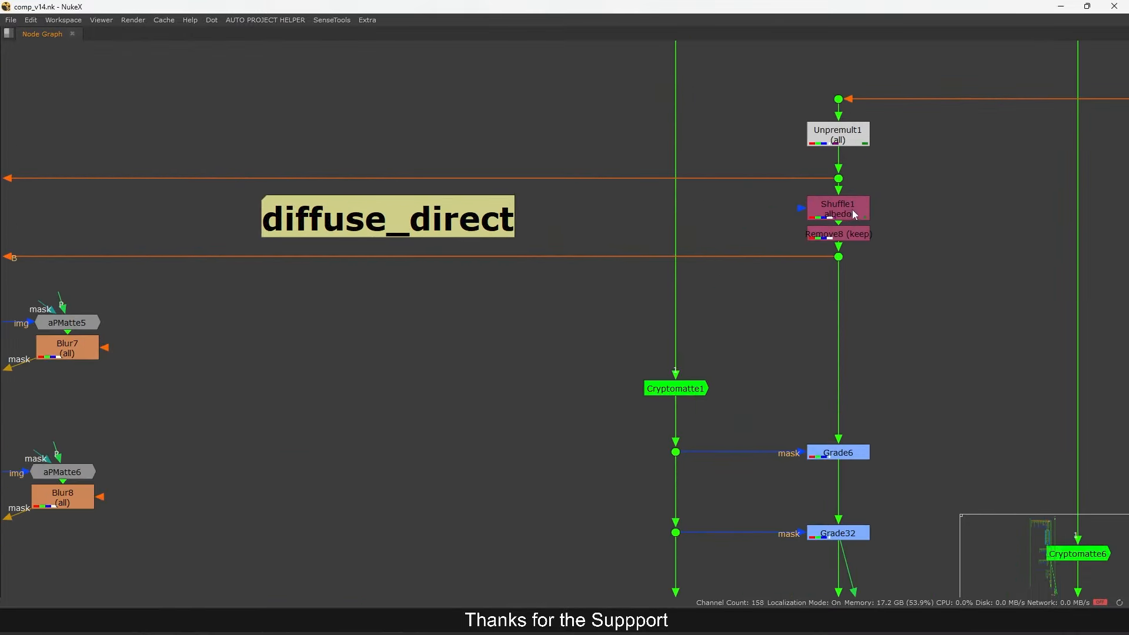
click(855, 206)
scroll(855, 206, down, 8)
drag(905, 242, 773, 418)
middle_drag(772, 475, 794, 339)
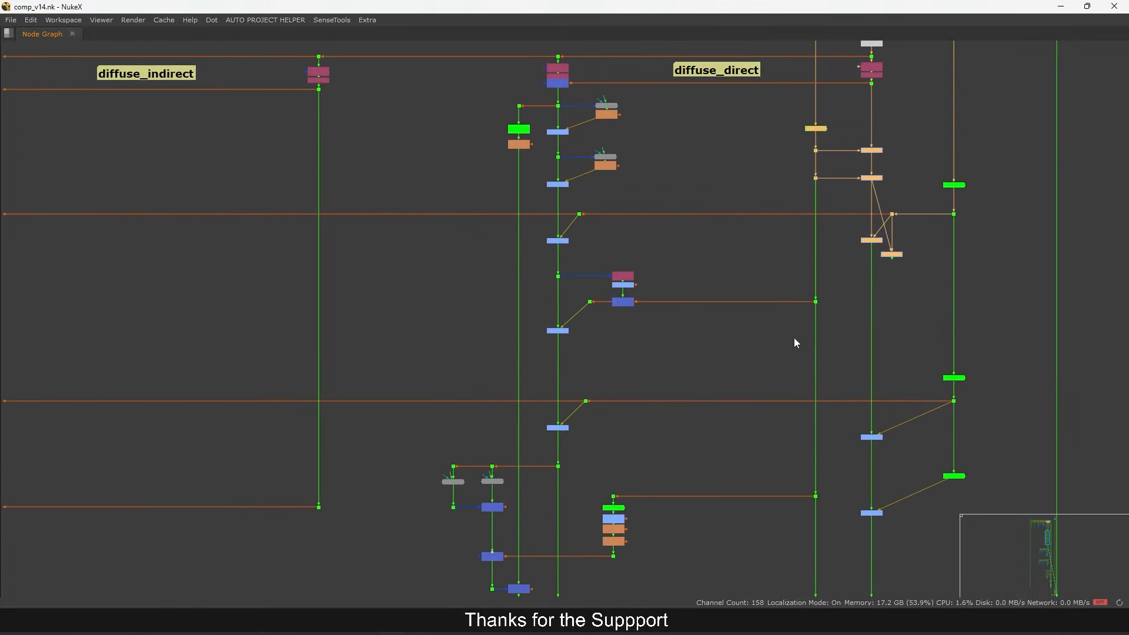
scroll(788, 348, down, 4)
middle_drag(853, 402, 852, 344)
middle_drag(789, 328, 850, 373)
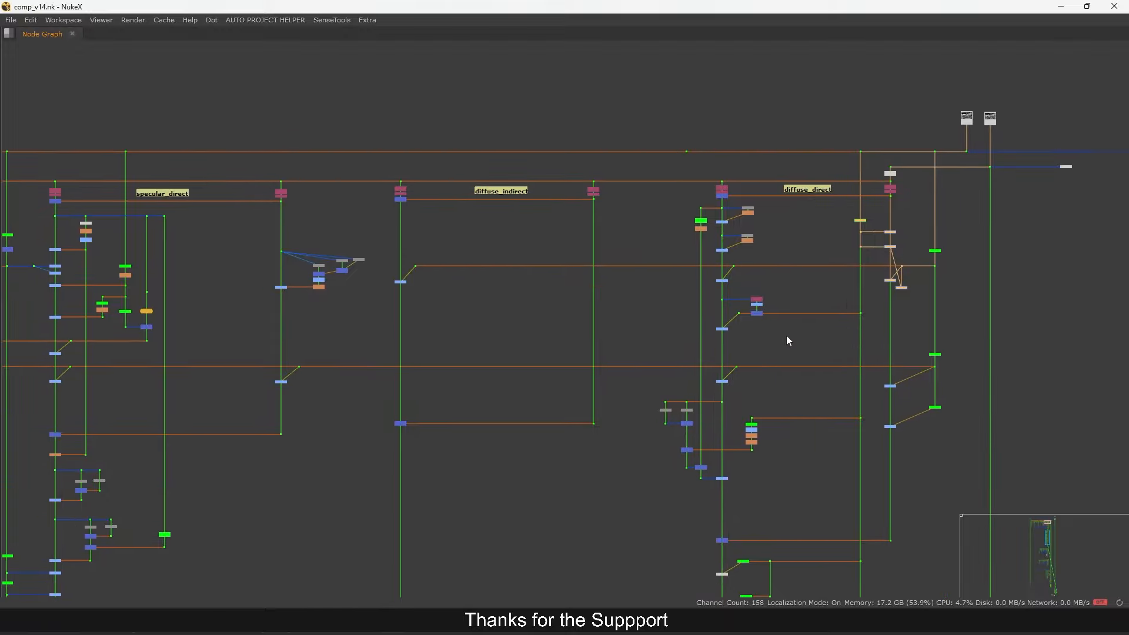
middle_drag(779, 348, 815, 325)
middle_drag(715, 321, 729, 362)
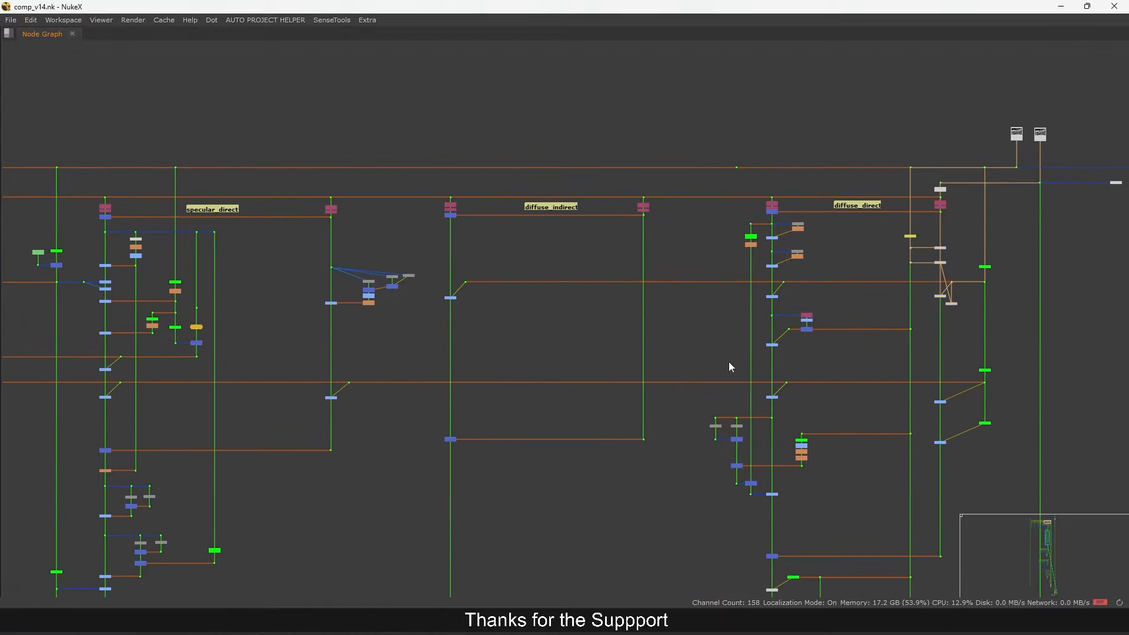
Reconnect the input of the lower aPMatte mask branch in diffuse_direct to the Dot above Shuffle2
scroll(758, 416, up, 6)
click(796, 404)
middle_drag(723, 307, 753, 420)
middle_drag(734, 230, 718, 490)
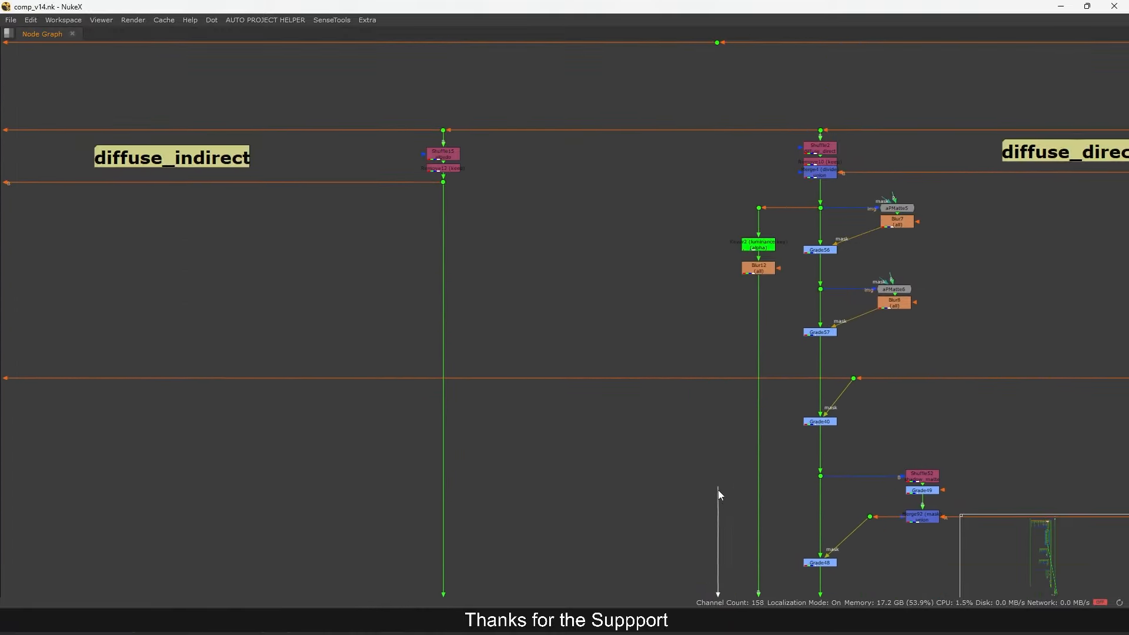
middle_drag(748, 274, 739, 348)
click(810, 205)
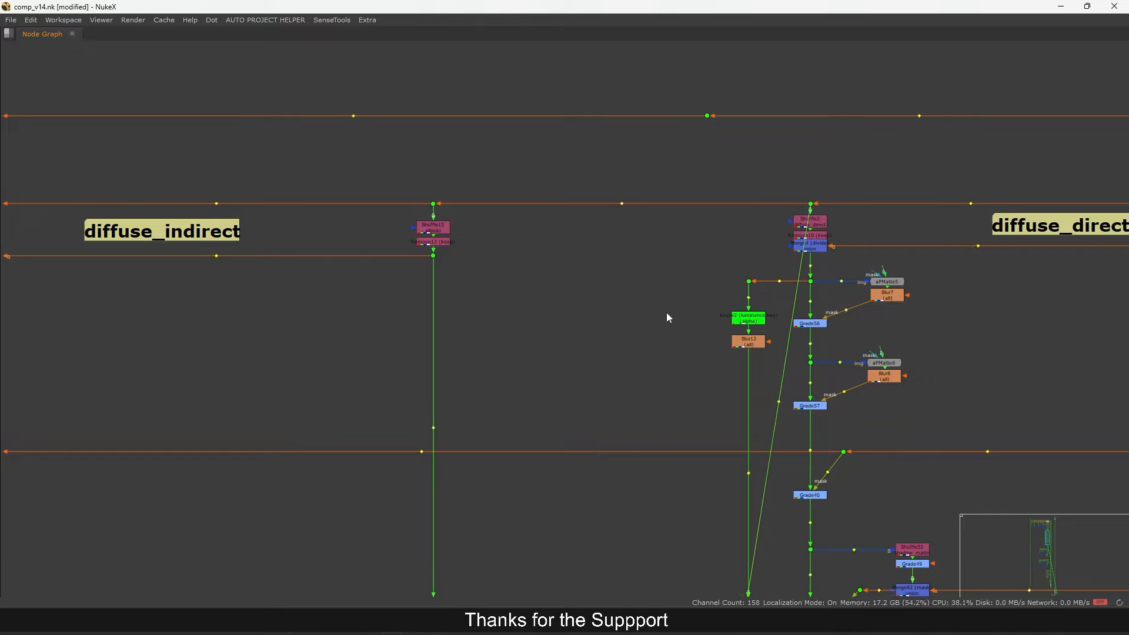
Feed the mask branch and the diffuse_indirect pipe from a new Dot left of Shuffle2, and delete the spare Dot below it
ctrl+drag(779, 401, 666, 312)
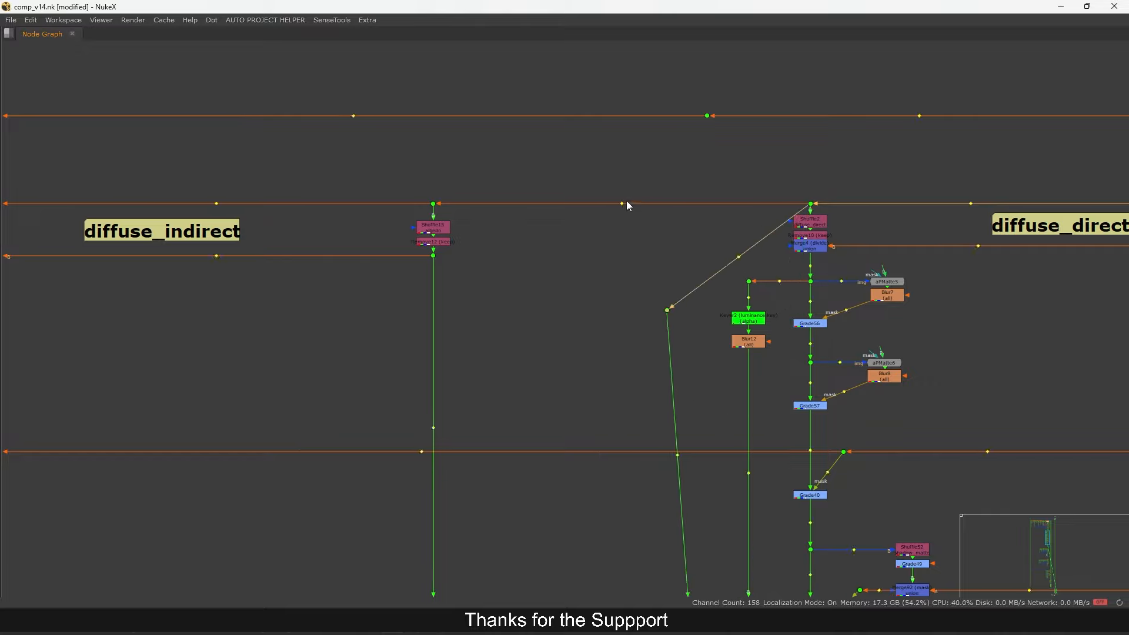
ctrl+drag(622, 204, 667, 198)
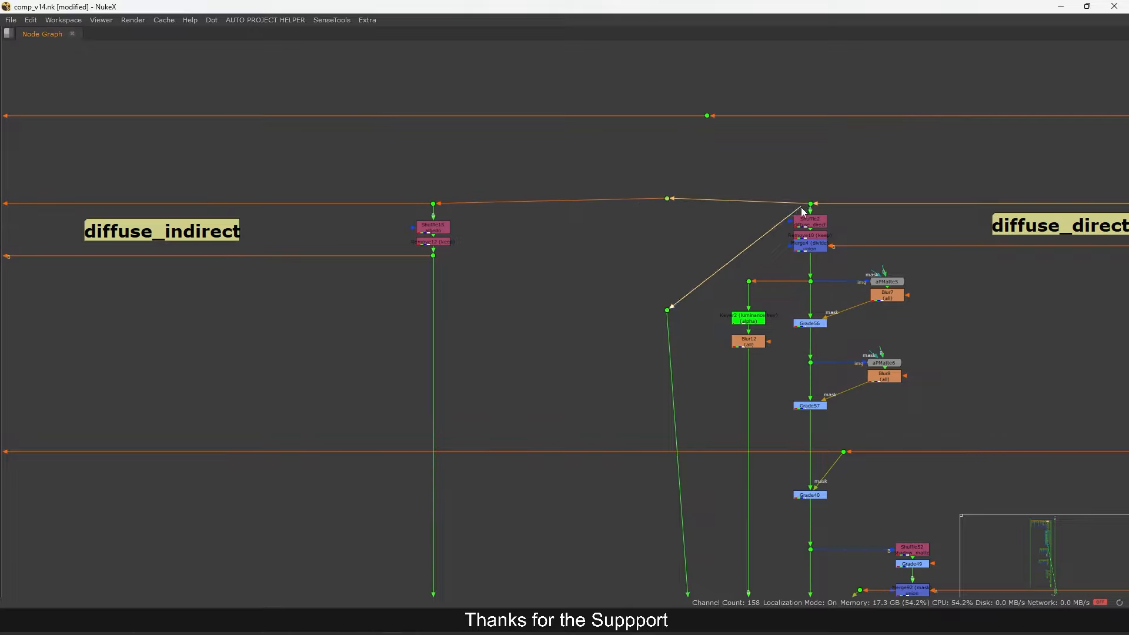
mouse_move(801, 207)
mouse_down()
mouse_move(670, 198)
mouse_move(676, 218)
mouse_move(811, 203)
mouse_up()
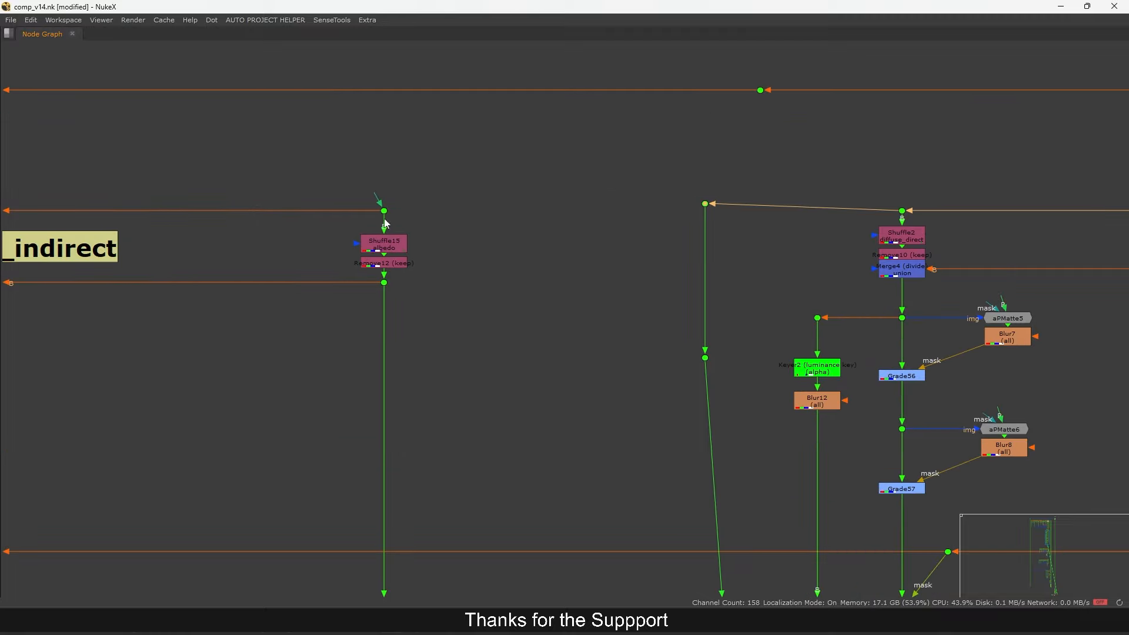
mouse_move(381, 196)
mouse_down()
mouse_move(705, 204)
mouse_move(709, 228)
mouse_move(708, 217)
mouse_up()
drag(742, 302, 663, 404)
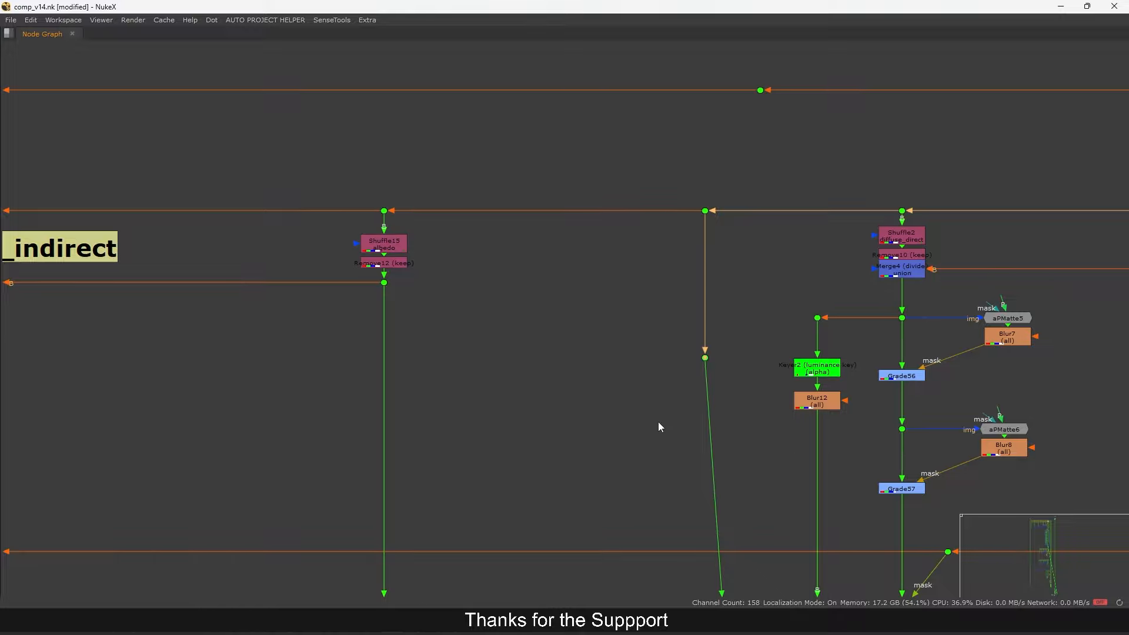
key(Delete)
Move the lower aPMatte and merge nodes of the mask branch into line beneath the new Dot
scroll(667, 414, down, 5)
middle_drag(684, 460, 811, 252)
middle_drag(799, 444, 811, 330)
scroll(824, 419, up, 3)
middle_drag(825, 418, 832, 357)
drag(769, 312, 868, 512)
drag(871, 462, 831, 464)
click(853, 418)
scroll(852, 419, down, 3)
middle_drag(878, 254, 791, 362)
drag(826, 135, 762, 196)
View the output of Merge98 beneath the two aPMatte nodes and display its alpha channel
key(space)
middle_drag(1111, 348, 976, 186)
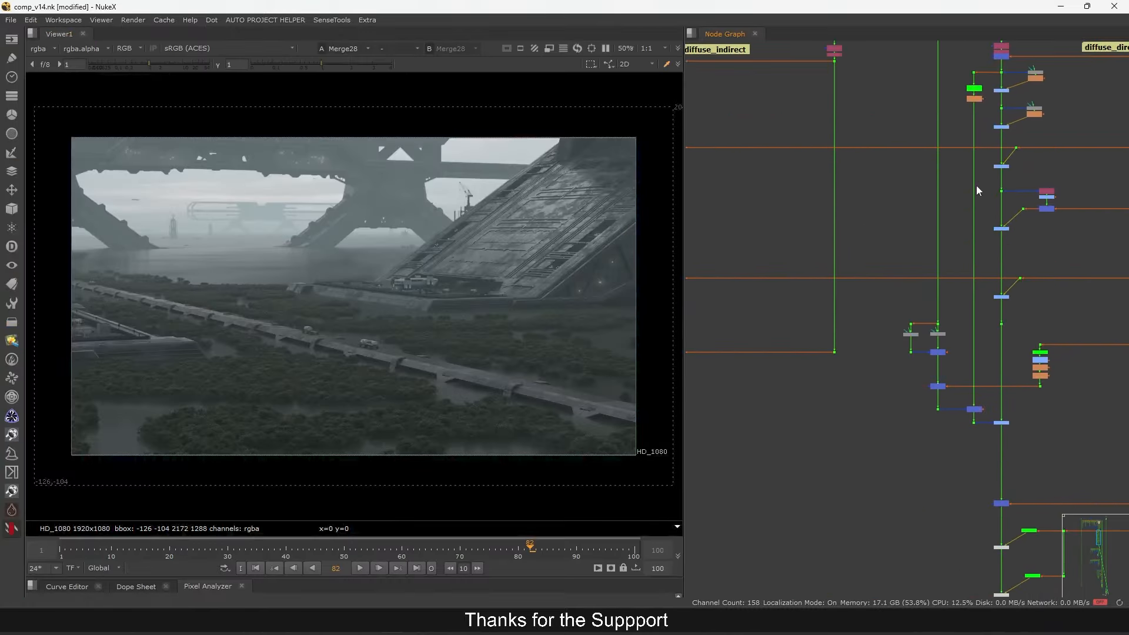
scroll(948, 365, up, 4)
drag(953, 320, 865, 374)
key(1)
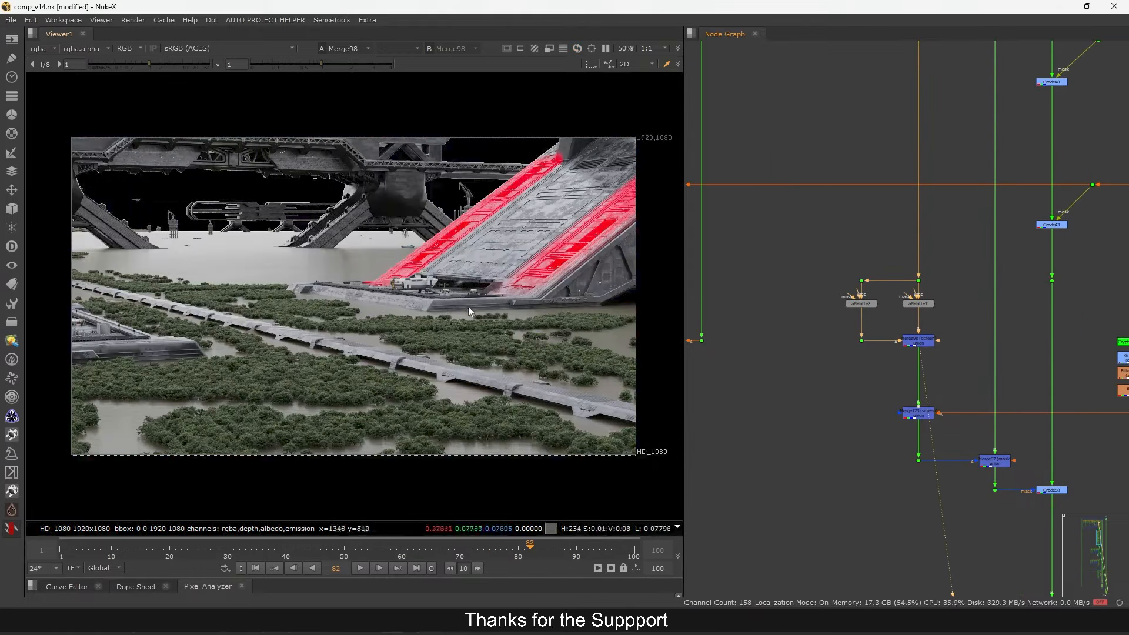
key(a)
Examine Shuffle5 (specular_albedo) and its Remove14 node in the specular_direct section
scroll(800, 303, down, 10)
key(space)
scroll(857, 277, up, 10)
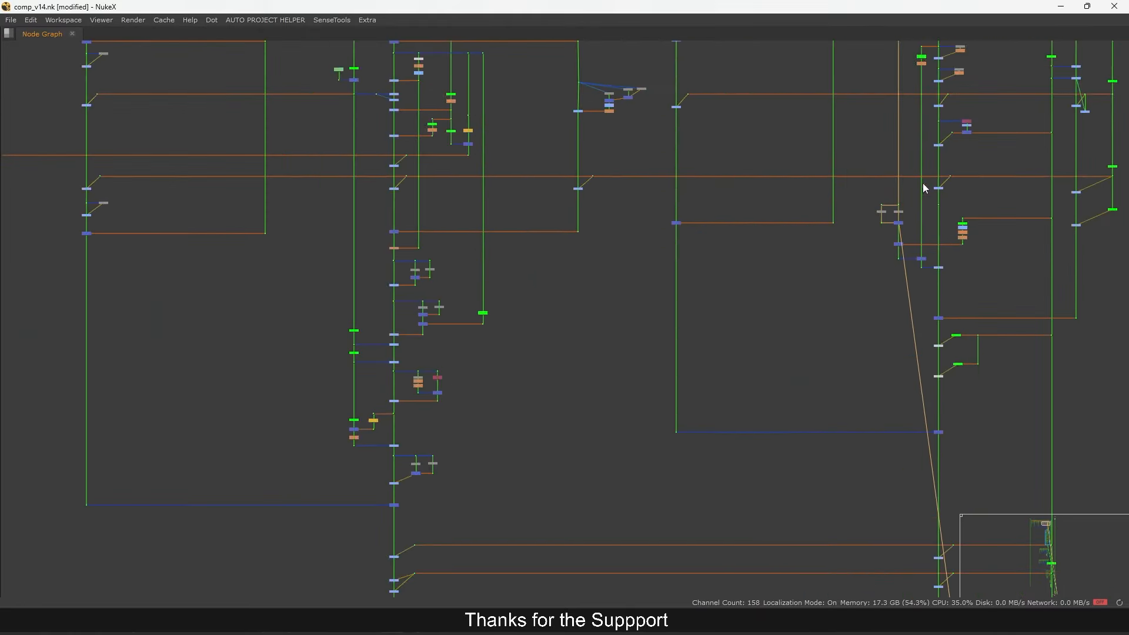
middle_drag(655, 264, 730, 355)
scroll(706, 206, up, 2)
middle_drag(711, 182, 743, 313)
scroll(791, 287, down, 1)
scroll(789, 282, up, 4)
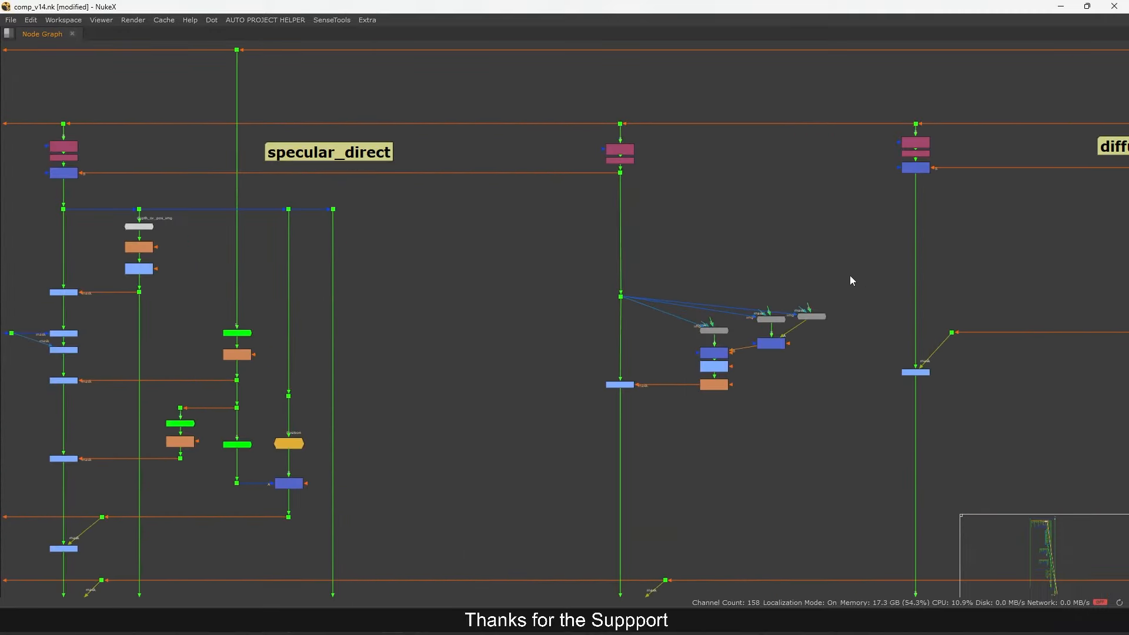
drag(879, 269, 650, 365)
scroll(653, 353, up, 2)
middle_drag(706, 233, 703, 331)
middle_drag(674, 225, 690, 315)
scroll(676, 282, up, 2)
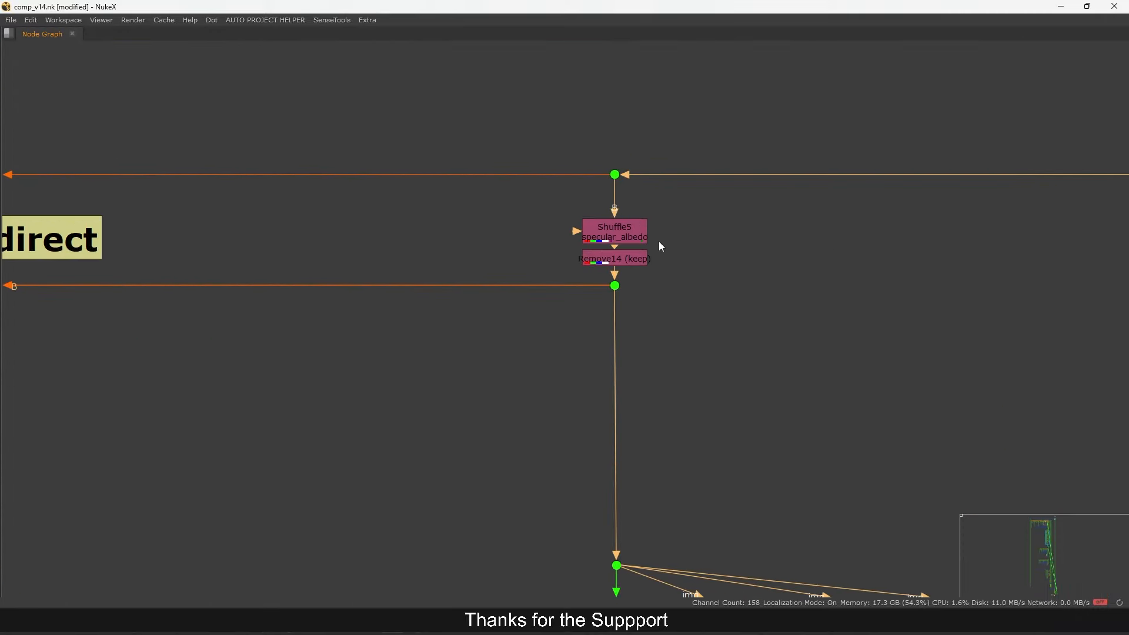
click(633, 261)
scroll(633, 261, down, 3)
Review the rerouted mask branch in diffuse_direct from its new Dot to the merges below
scroll(631, 262, down, 5)
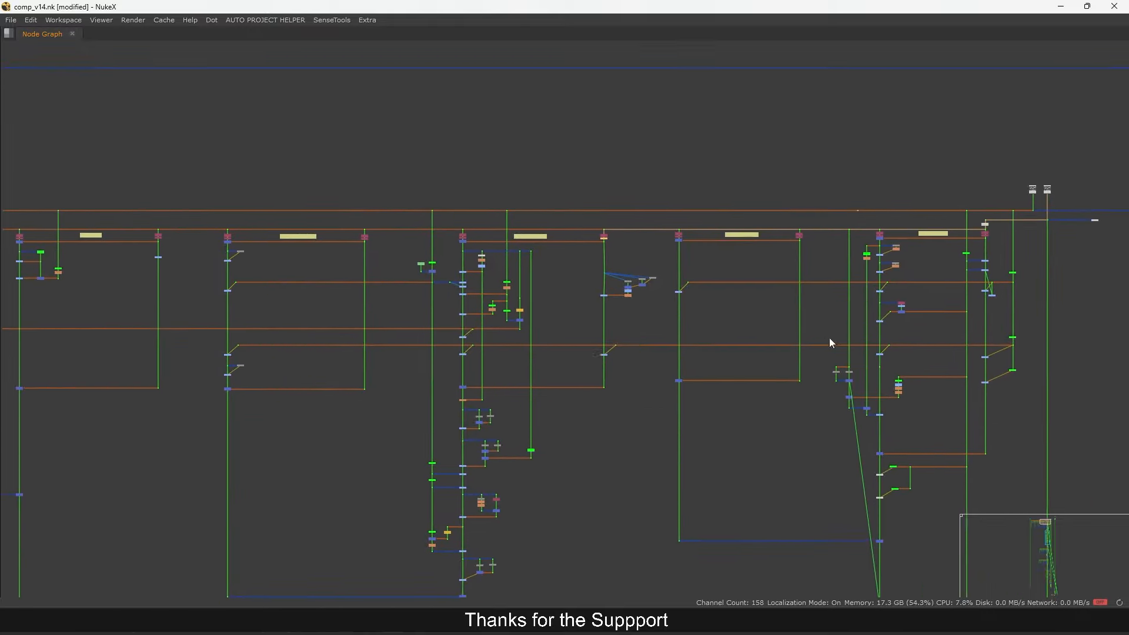
scroll(829, 282, up, 1)
drag(824, 193, 808, 236)
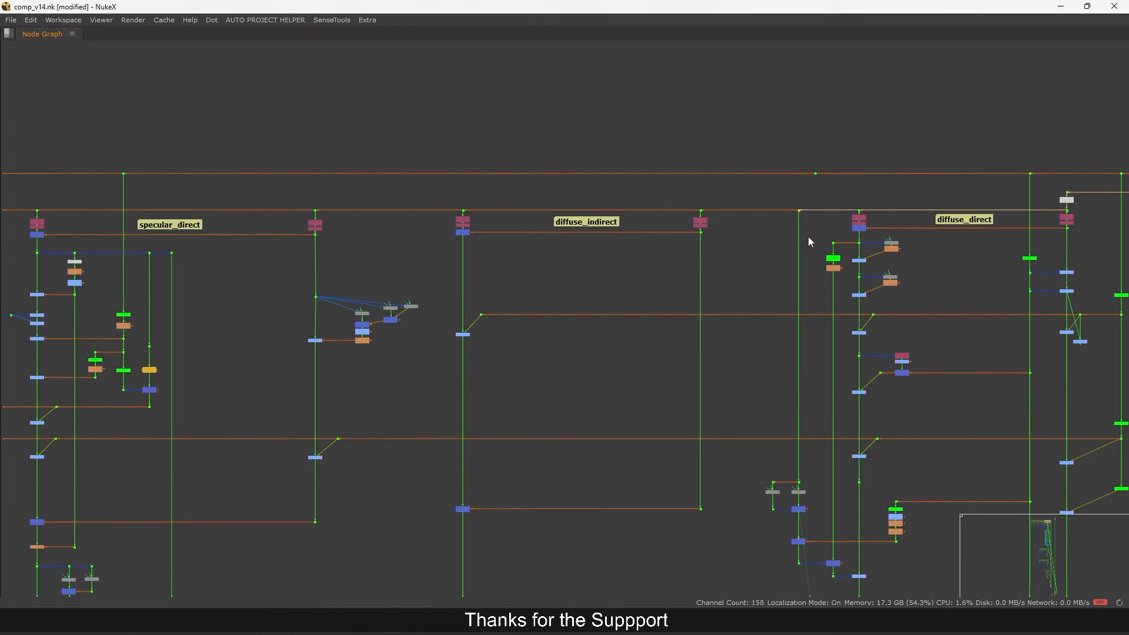
scroll(808, 236, up, 3)
click(774, 348)
key(space)
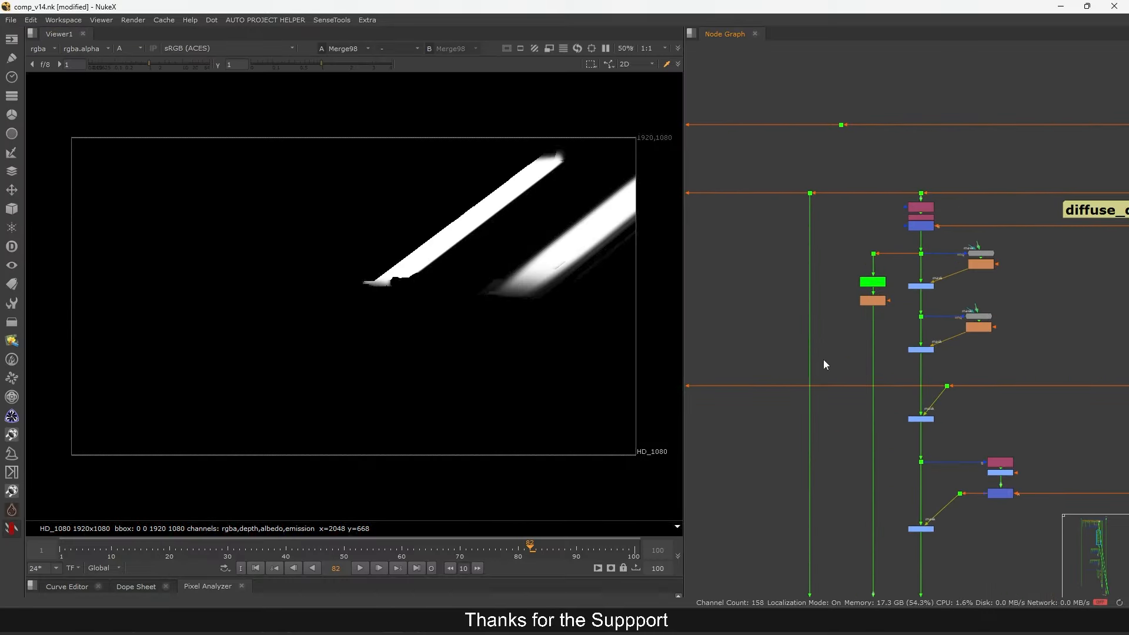
scroll(823, 358, down, 5)
scroll(880, 315, up, 5)
scroll(937, 302, up, 4)
scroll(938, 301, down, 6)
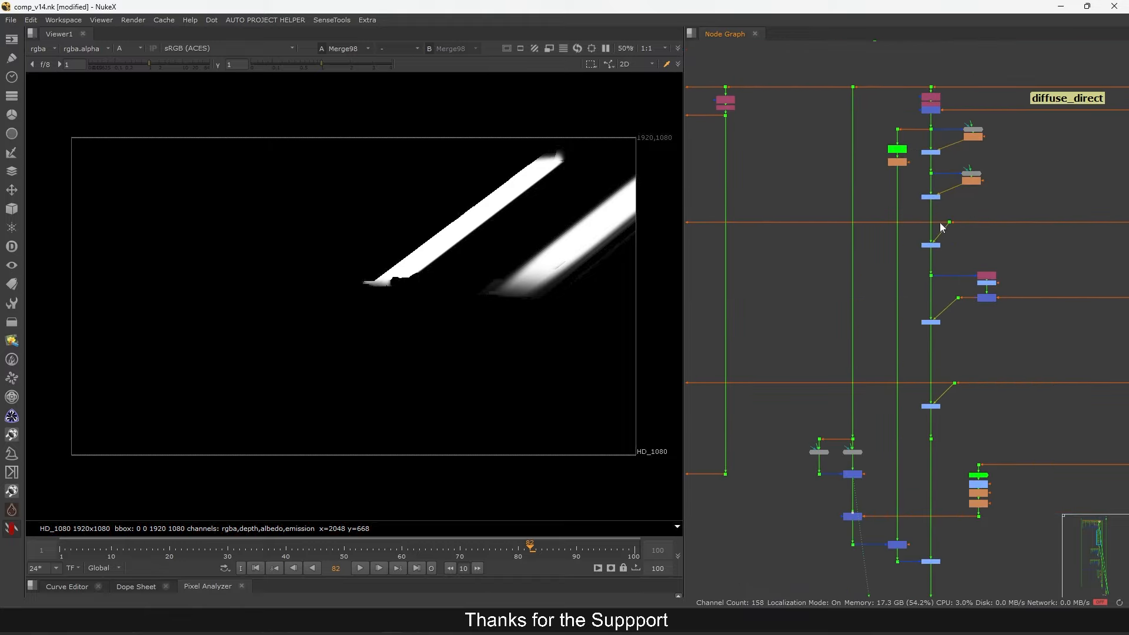
middle_drag(937, 481, 934, 315)
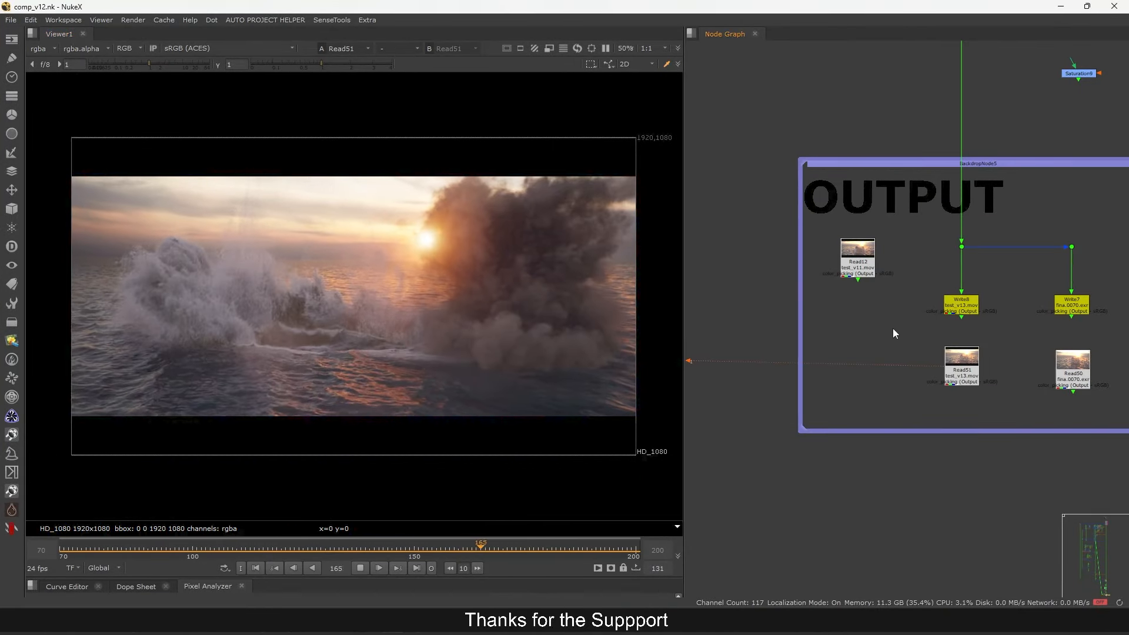
Frame the entire node graph of comp_v12
key(f)
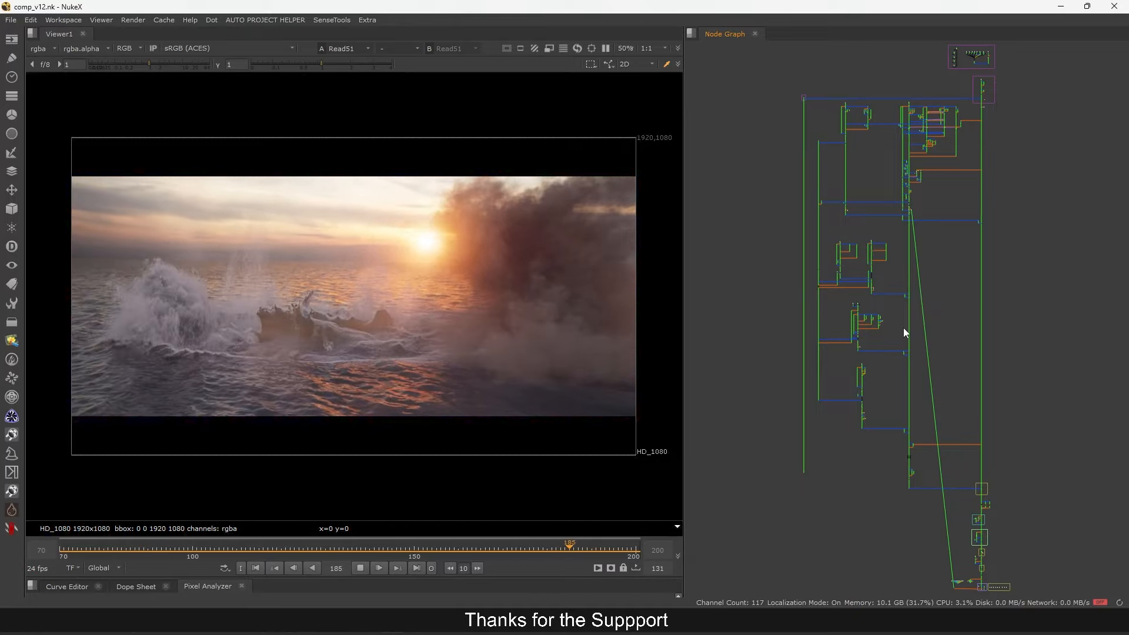
Go to frame 110 and view the Read15 ocean render's output
click(356, 548)
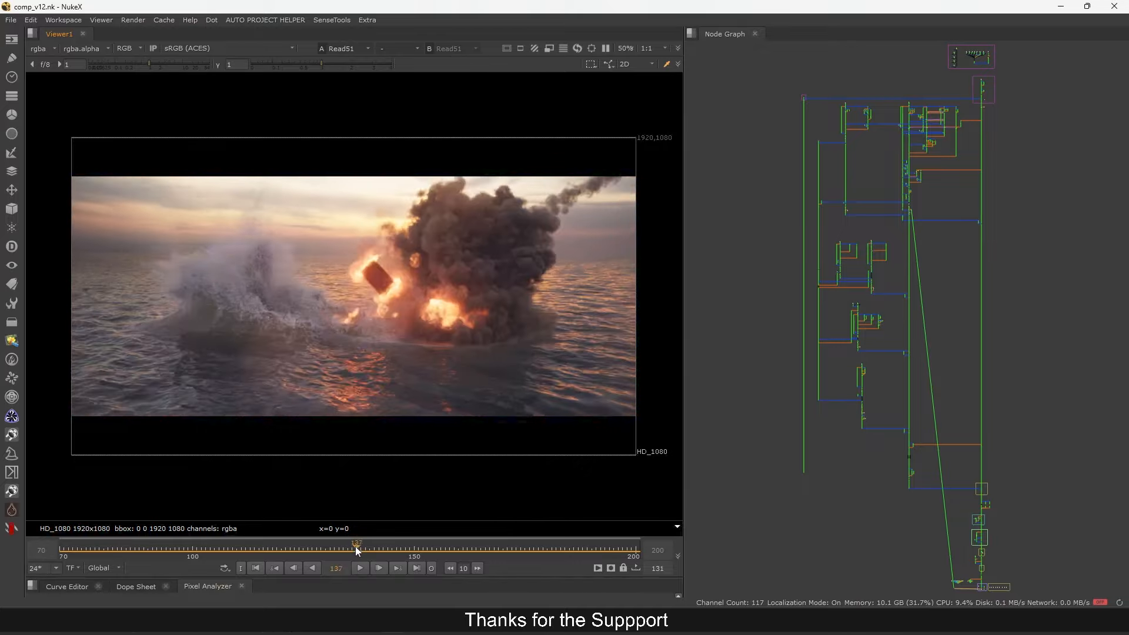
drag(355, 546, 237, 560)
scroll(903, 149, up, 8)
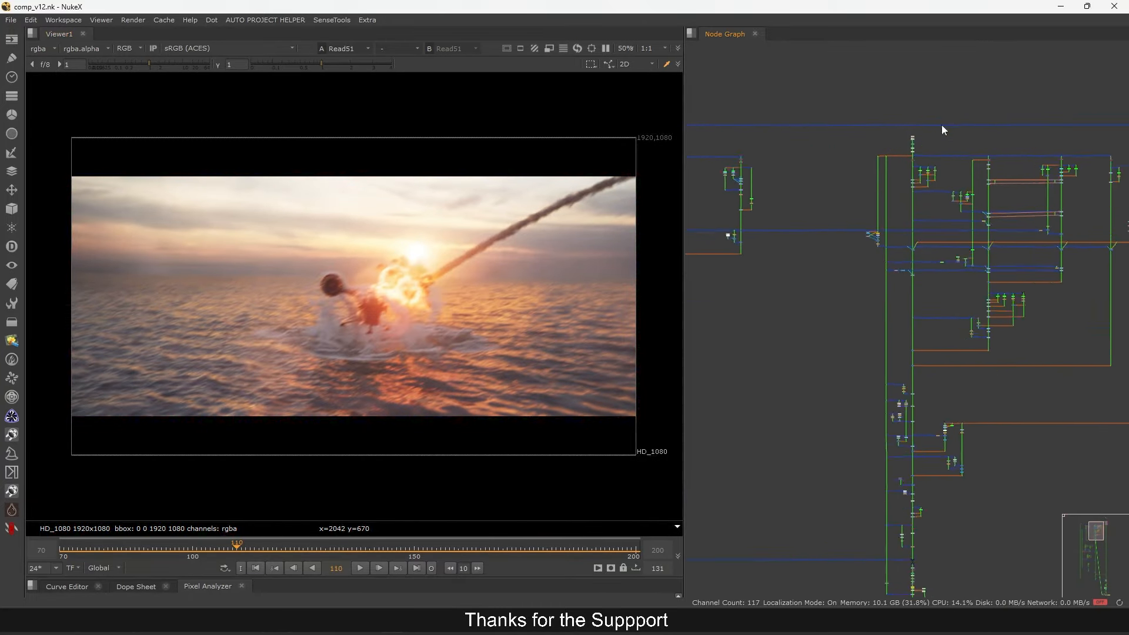
scroll(947, 124, up, 6)
click(918, 160)
key(1)
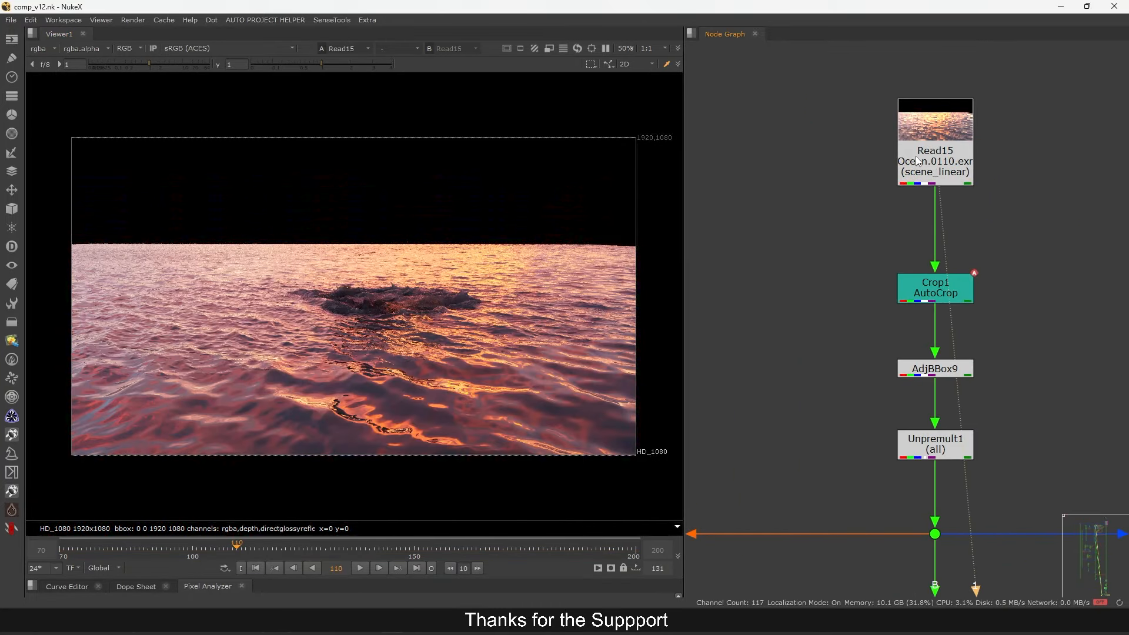
View the Crop1 AutoCrop output, play the sequence to check its animated bounding box, and stop at frame 124
drag(930, 166, 931, 171)
key(1)
drag(941, 279, 941, 255)
key(1)
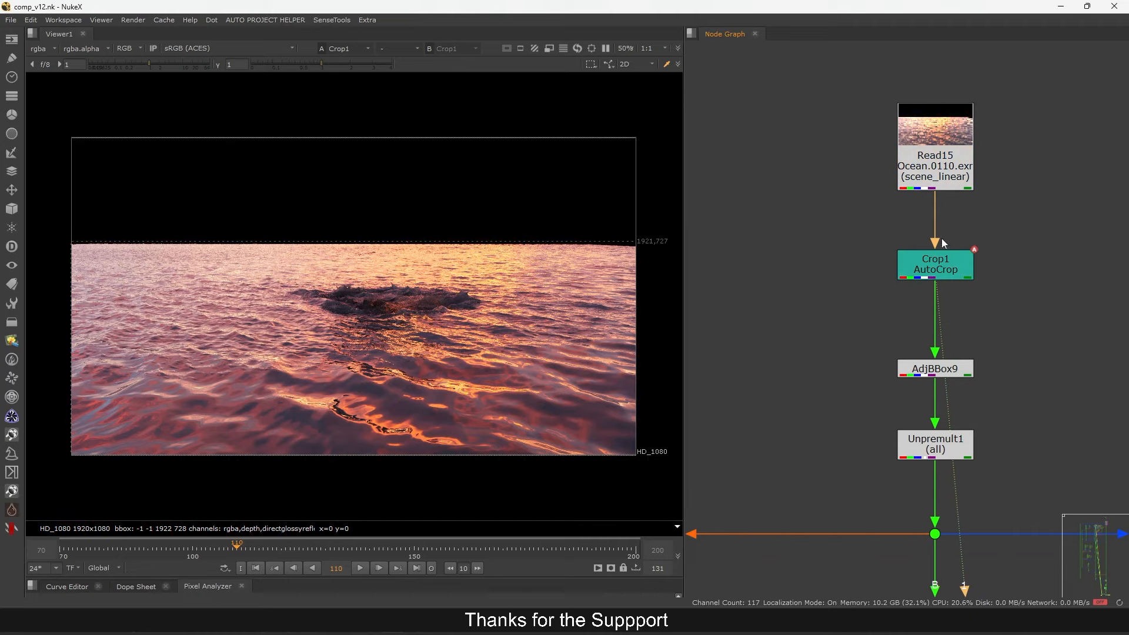
click(360, 568)
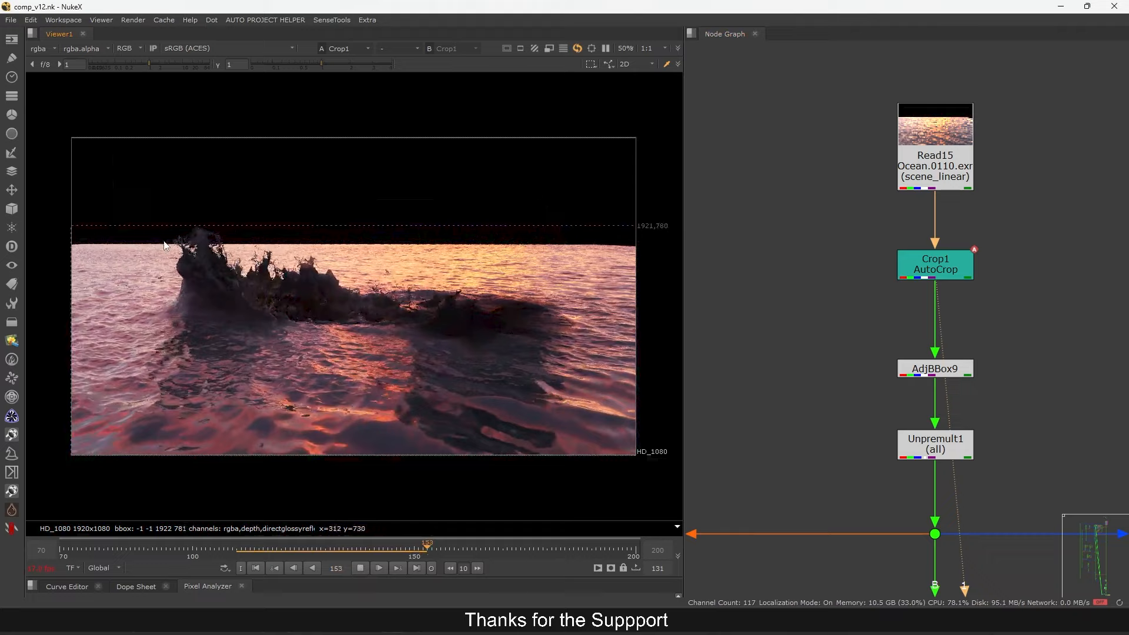
click(360, 568)
click(301, 556)
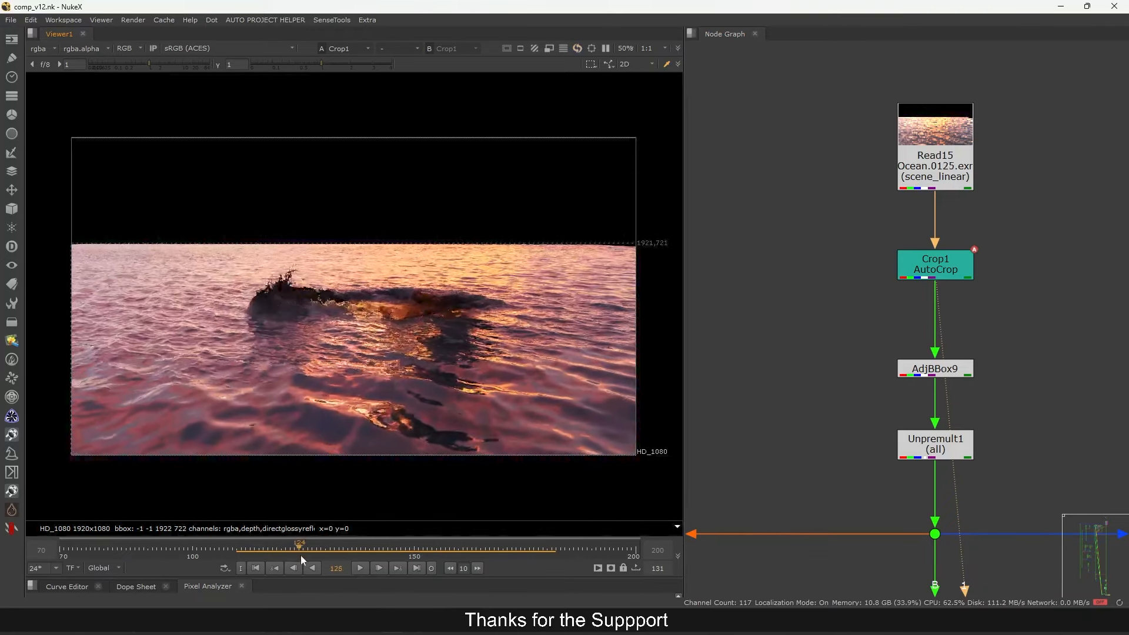
View the AdjBBox9 output to check the bounding box below the AutoCrop
scroll(872, 319, down, 3)
scroll(917, 294, up, 3)
click(956, 314)
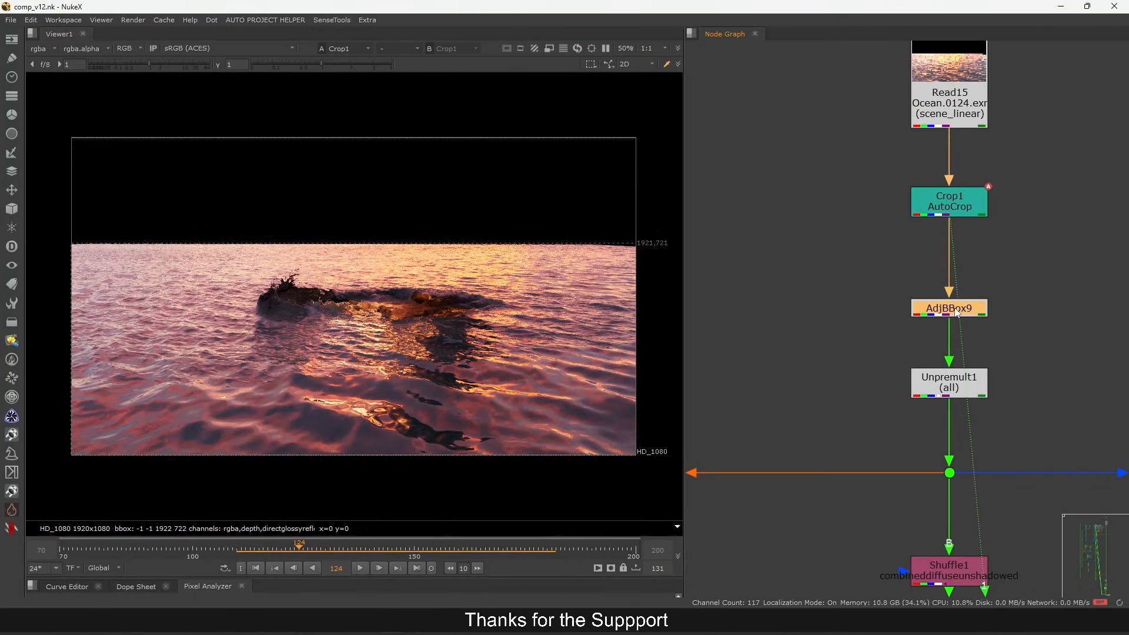
drag(956, 314, 957, 297)
drag(1028, 257, 859, 333)
key(1)
mouse_move(926, 283)
alt+middle_down()
mouse_move(889, 407)
mouse_move(904, 186)
alt+middle_up()
Locate DeepRecolor13 further down the ocean branch and view its output
scroll(909, 282, down, 3)
middle_drag(912, 331, 898, 315)
scroll(894, 316, down, 6)
drag(845, 234, 954, 305)
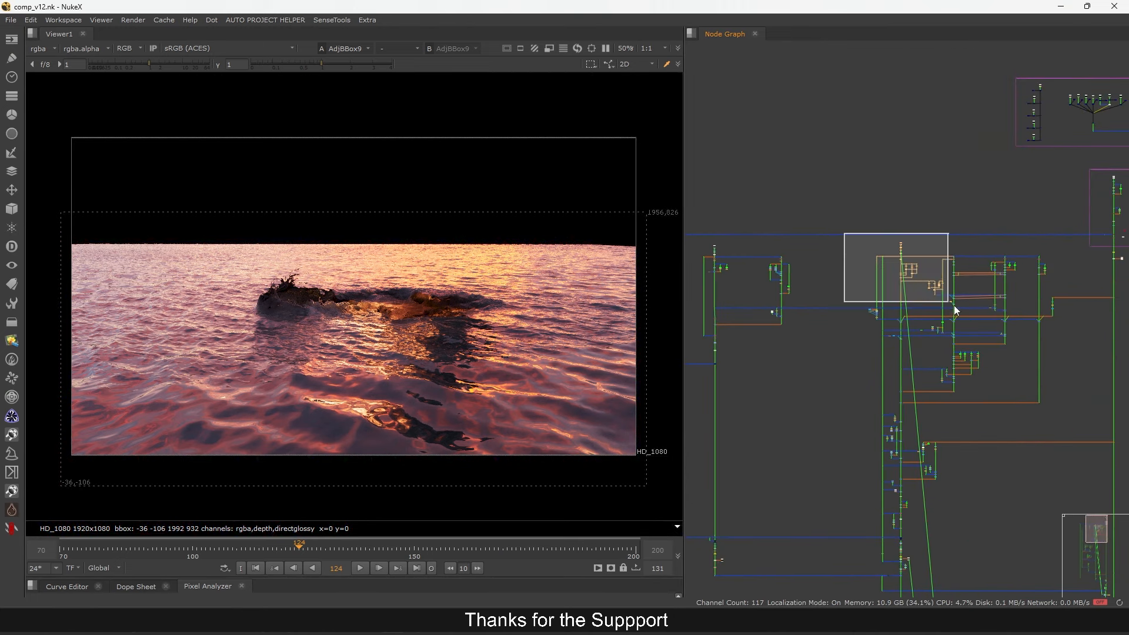
scroll(931, 328, up, 8)
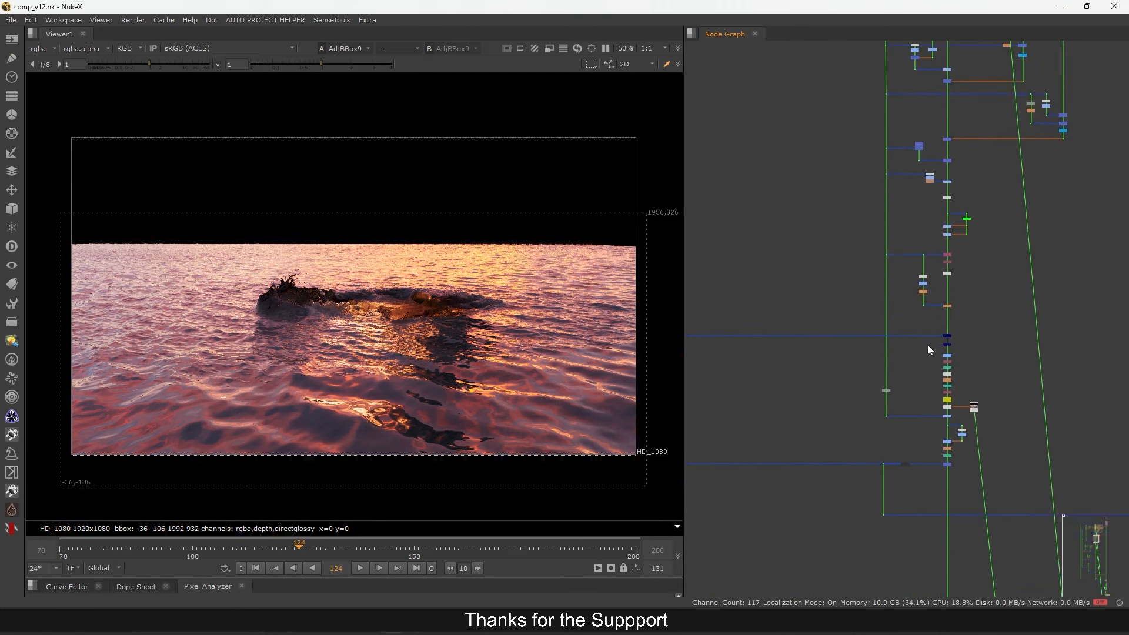
scroll(930, 342, up, 7)
drag(1102, 258, 921, 344)
key(1)
middle_drag(935, 359, 880, 332)
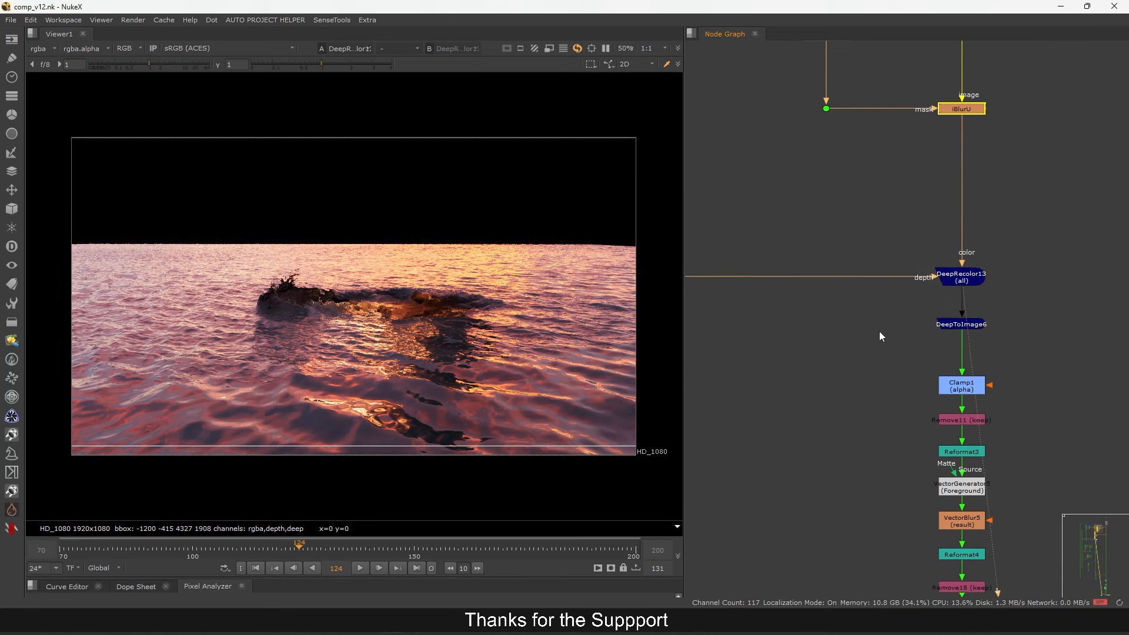
middle_drag(982, 253, 980, 143)
View the outputs of DeepToImage6 and Clamp1 in turn
click(962, 213)
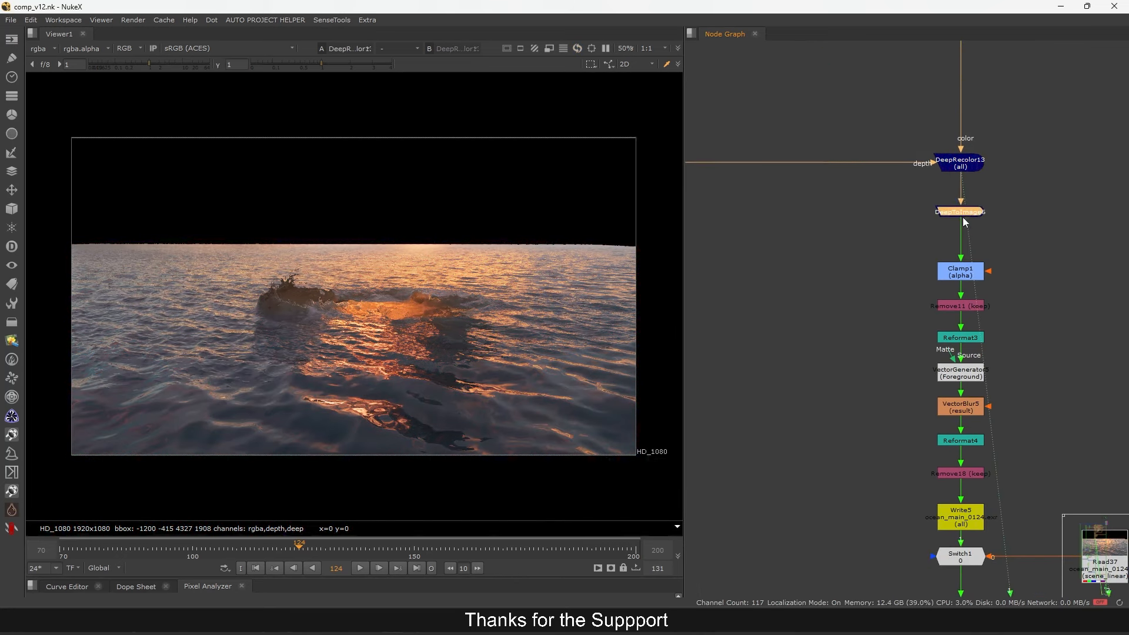
key(1)
middle_drag(954, 317, 953, 251)
scroll(954, 252, up, 3)
middle_drag(978, 208, 974, 259)
drag(971, 231, 970, 216)
key(1)
middle_drag(974, 294, 972, 272)
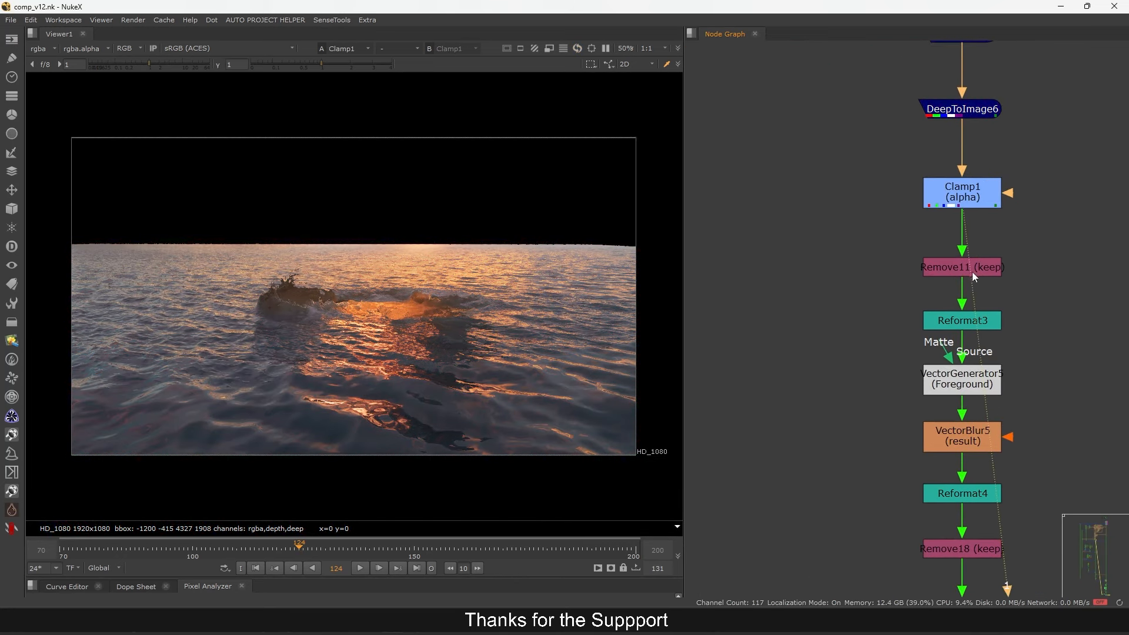
Inspect the channels kept by Remove11 below Clamp1 and view the node's output
drag(972, 272, 974, 266)
double_click(975, 266)
drag(861, 198, 827, 140)
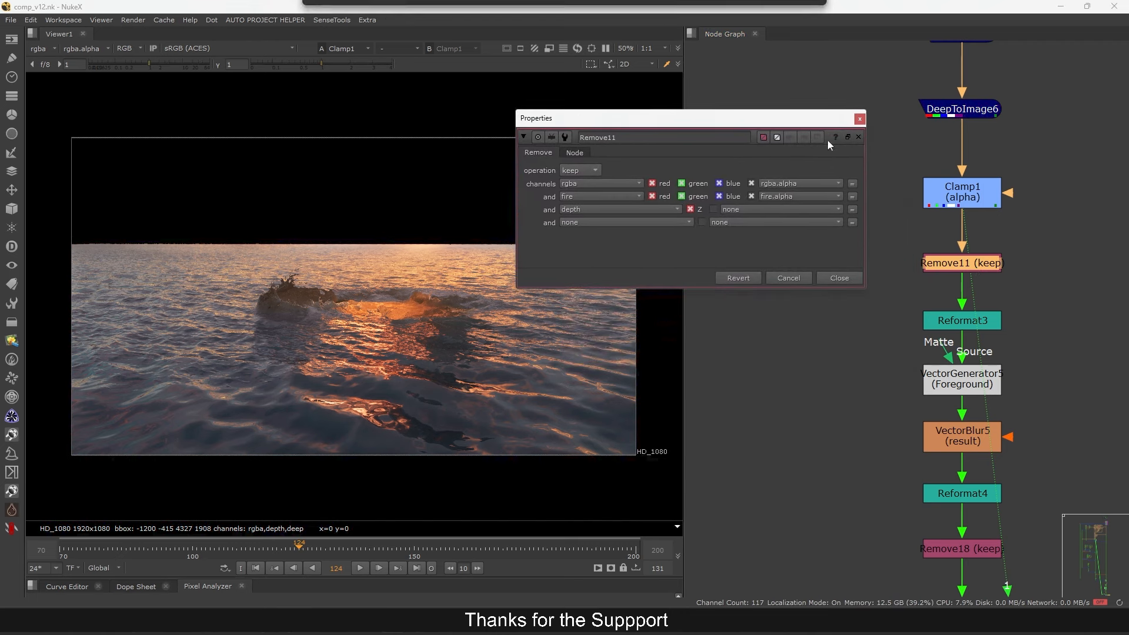
drag(960, 265, 959, 260)
key(1)
click(902, 253)
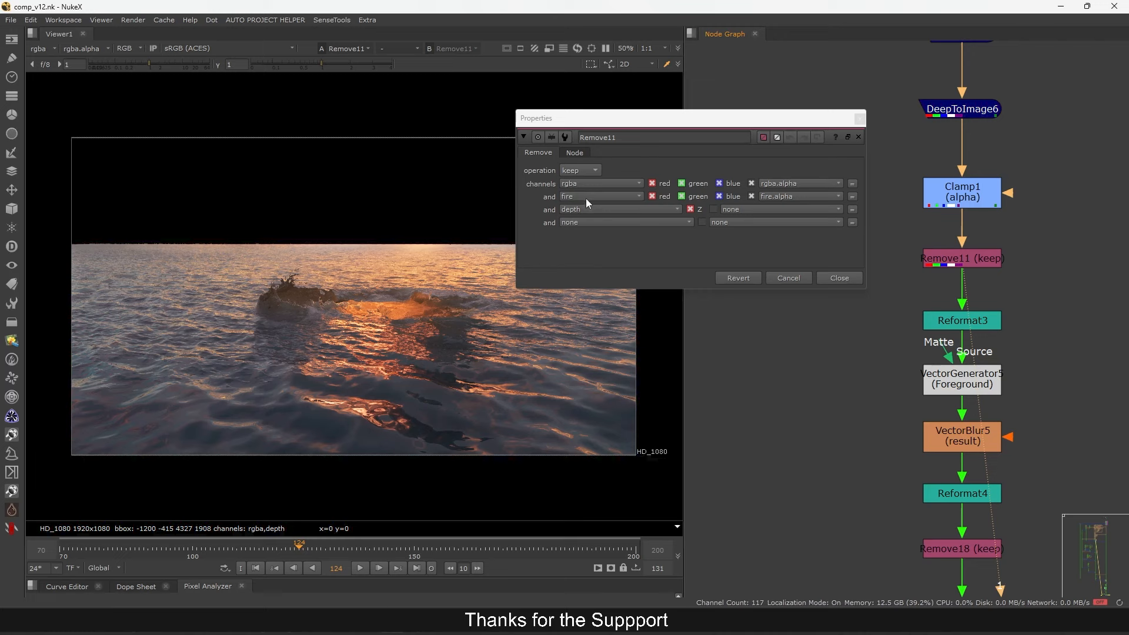
click(848, 280)
View the Reformat3 output to check the image format ahead of the vector blur
drag(959, 264, 959, 262)
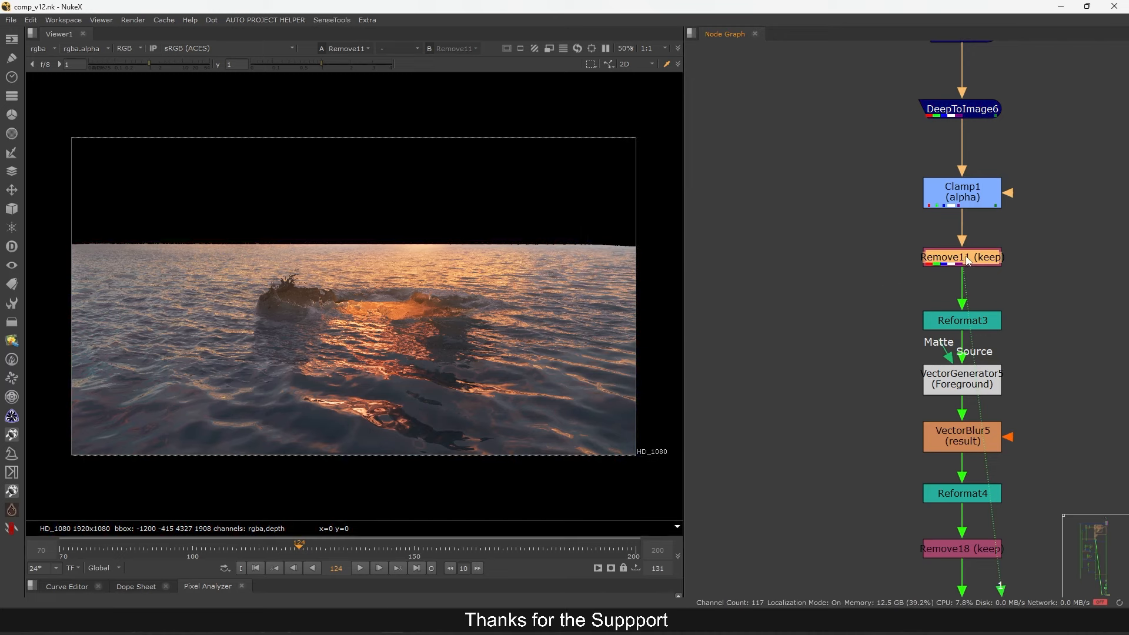
click(935, 288)
middle_drag(957, 337, 934, 306)
drag(948, 290, 947, 275)
key(1)
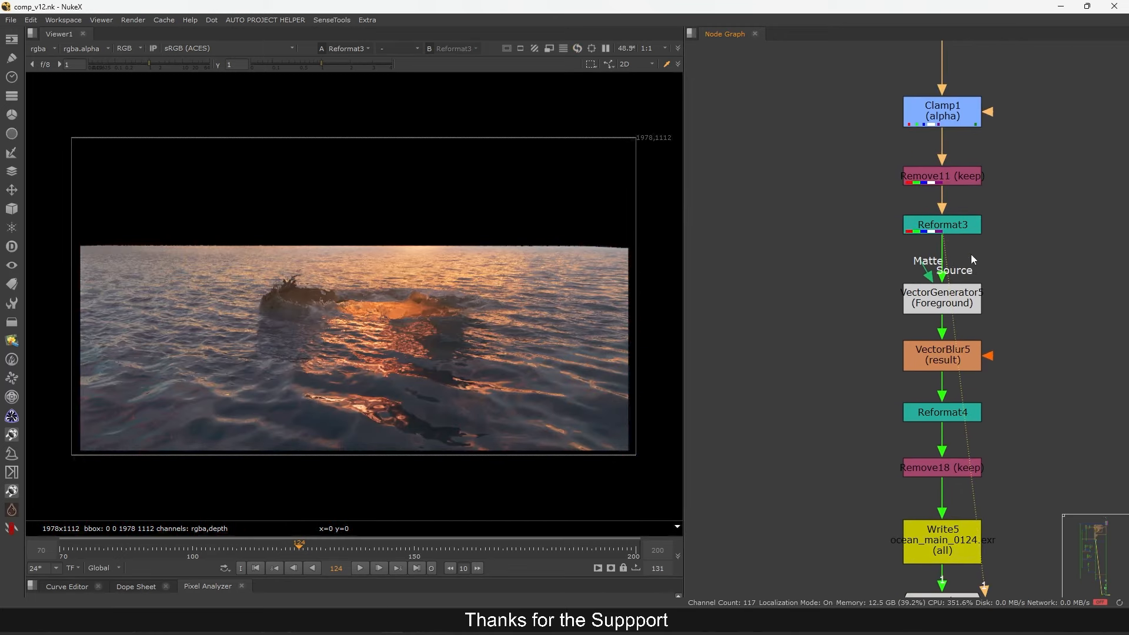
View the outputs of VectorGenerator5, VectorBlur5 and Reformat4 one after another
click(958, 301)
middle_drag(986, 302, 987, 269)
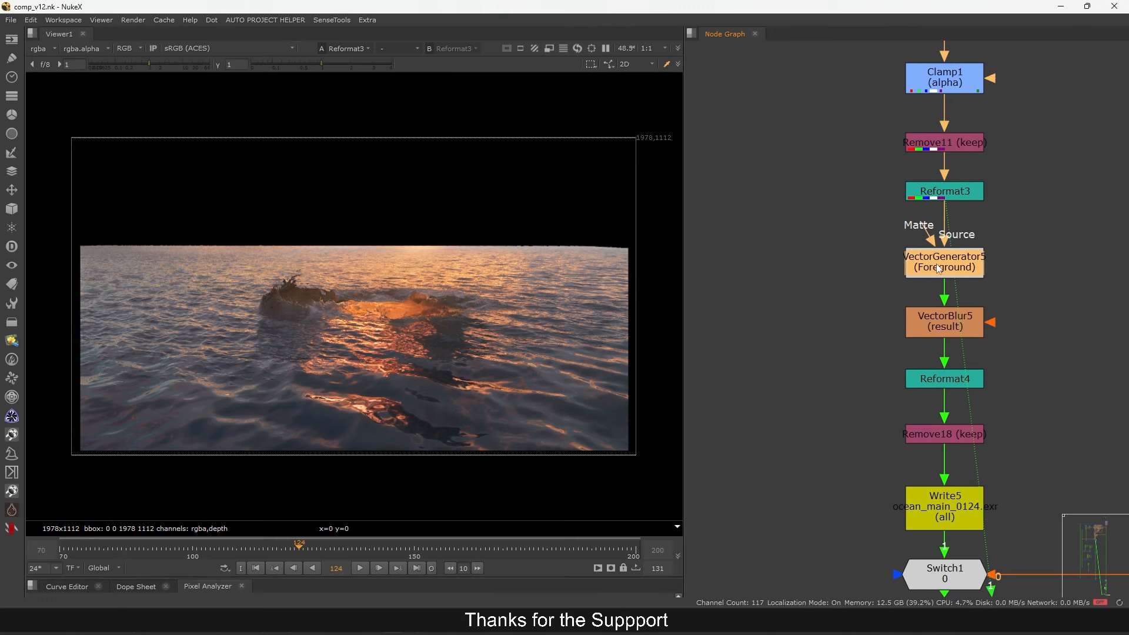
key(1)
click(962, 325)
key(1)
middle_drag(996, 336, 983, 296)
click(984, 297)
key(1)
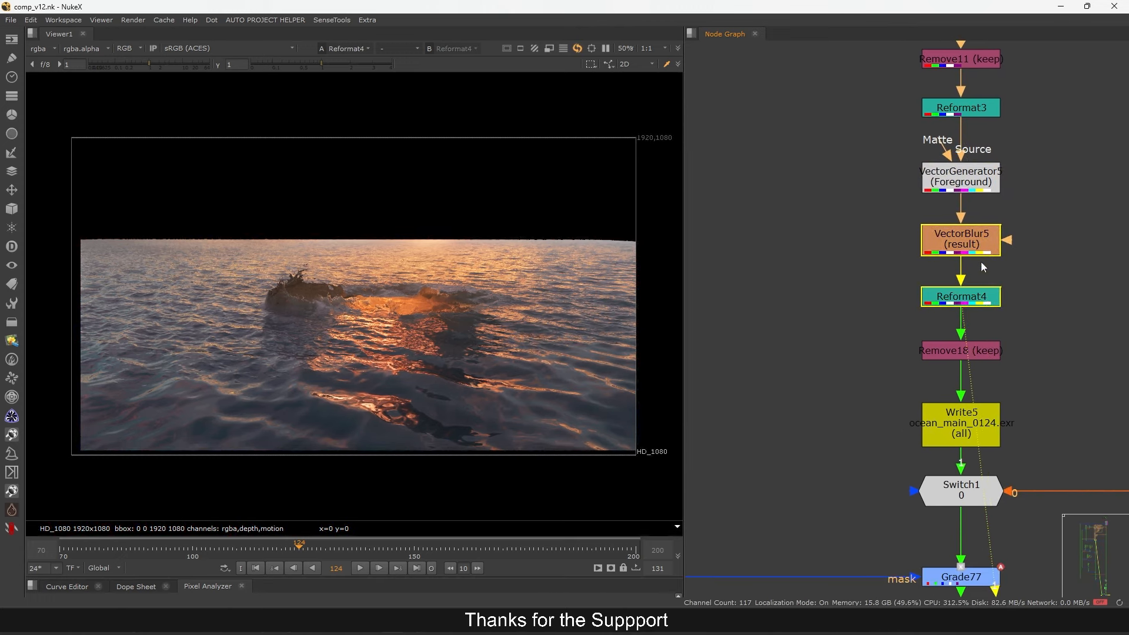
Disable Reformat3, VectorGenerator5, VectorBlur5 and Reformat4 together to compare the image, and re-enable them
drag(1052, 73, 872, 309)
key(d)
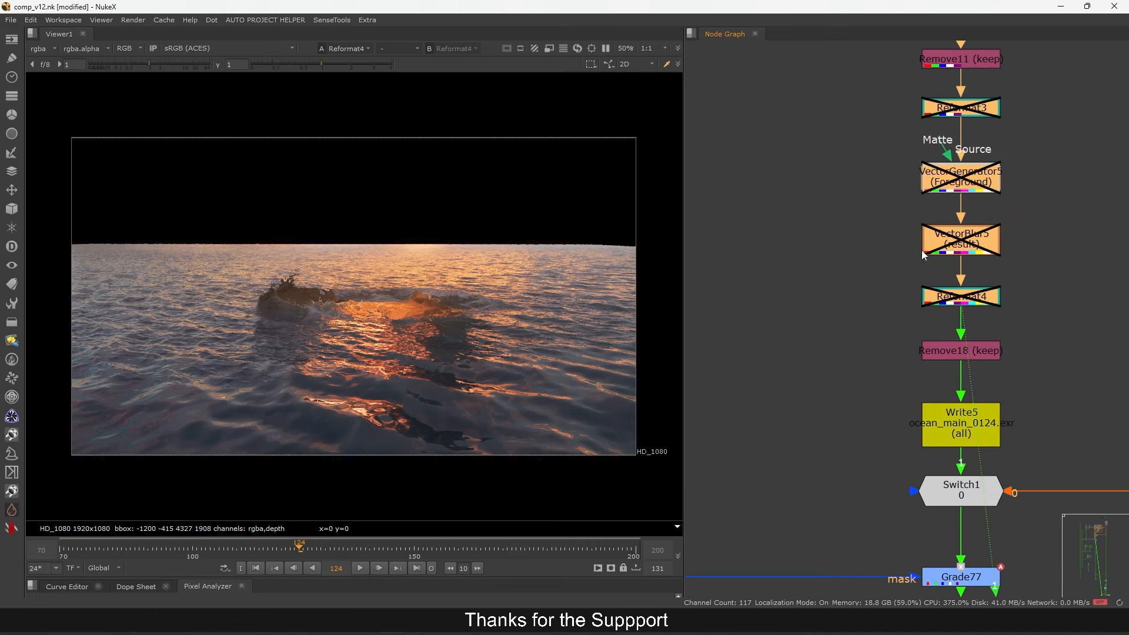
key(d)
View the Remove18 output and inspect which channels the node keeps before Write5
click(944, 350)
key(1)
middle_drag(958, 358, 955, 344)
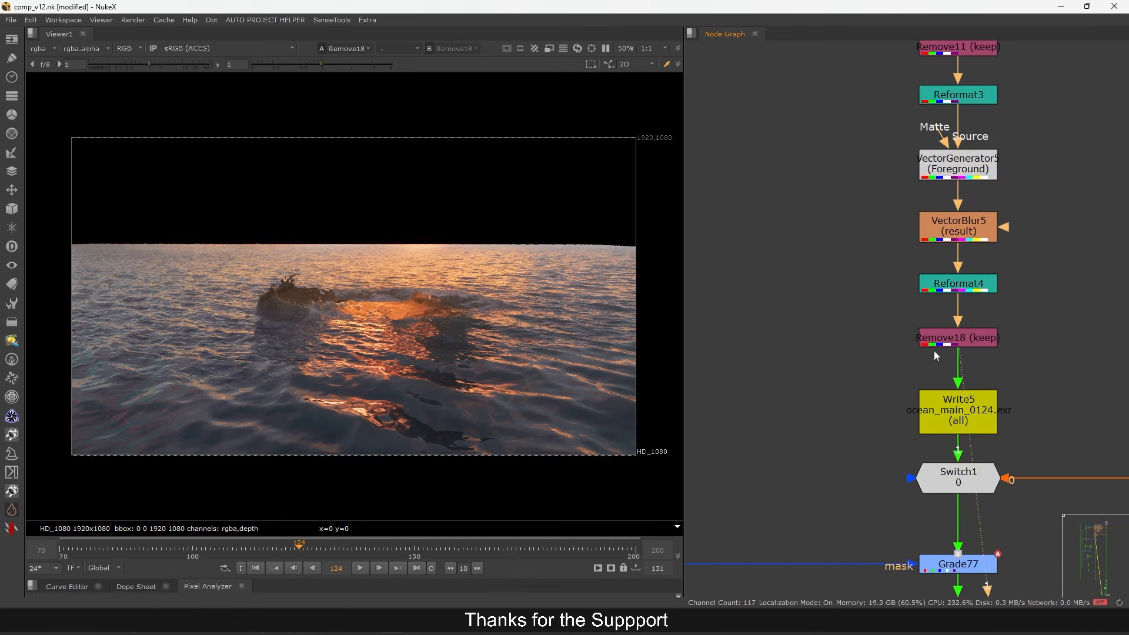
double_click(955, 344)
drag(772, 271, 726, 189)
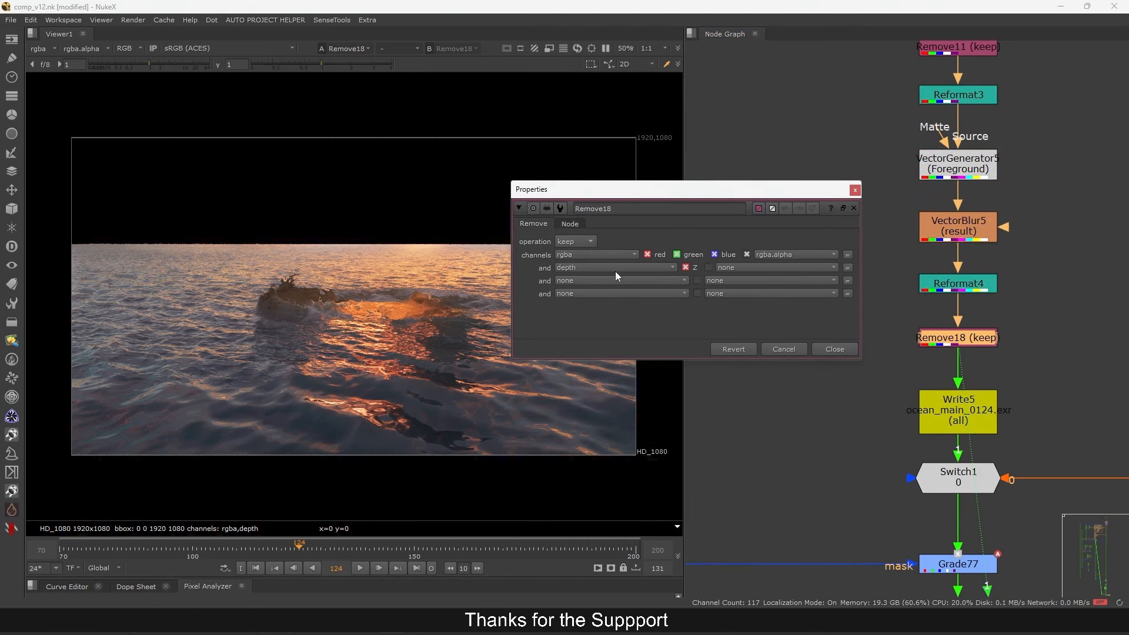
click(855, 190)
View Reformat4 and list the layers available in its output
click(960, 284)
key(1)
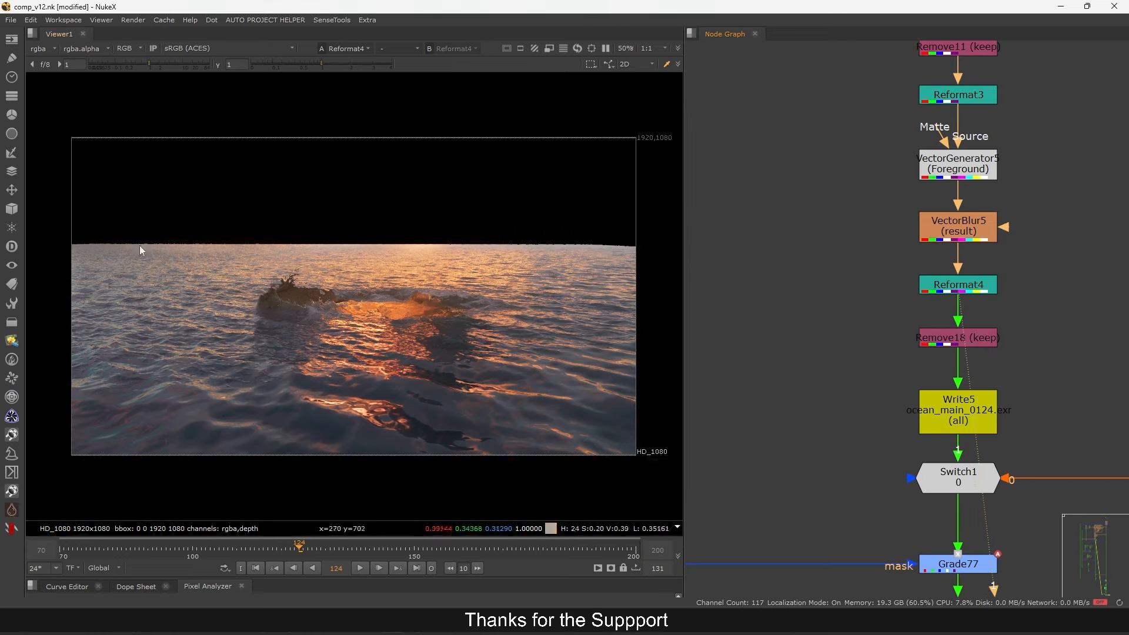
click(43, 50)
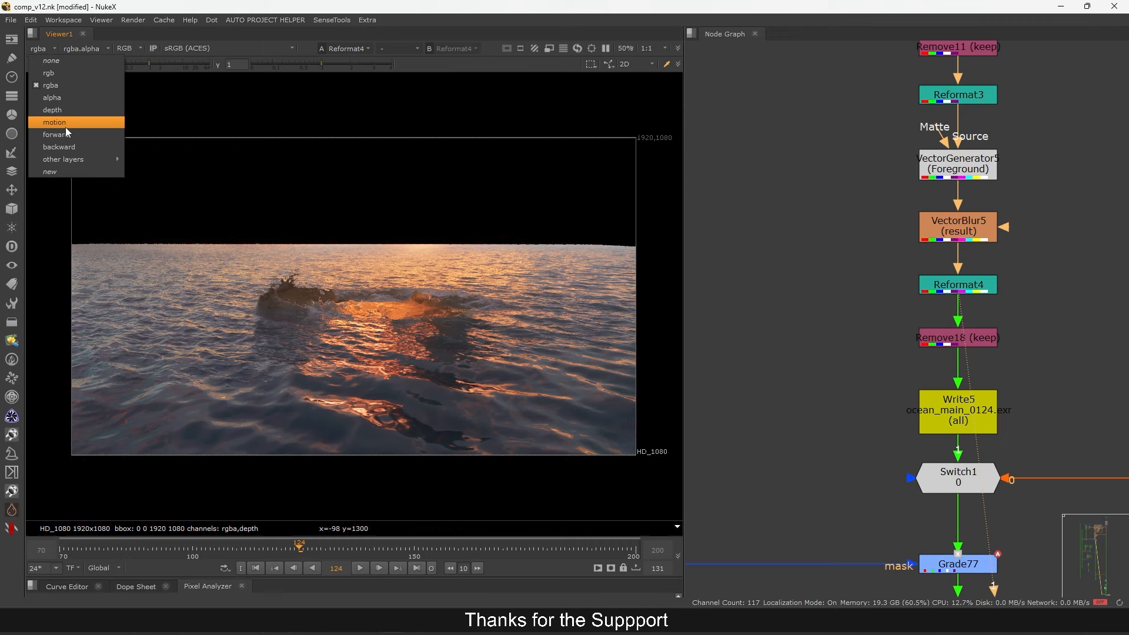